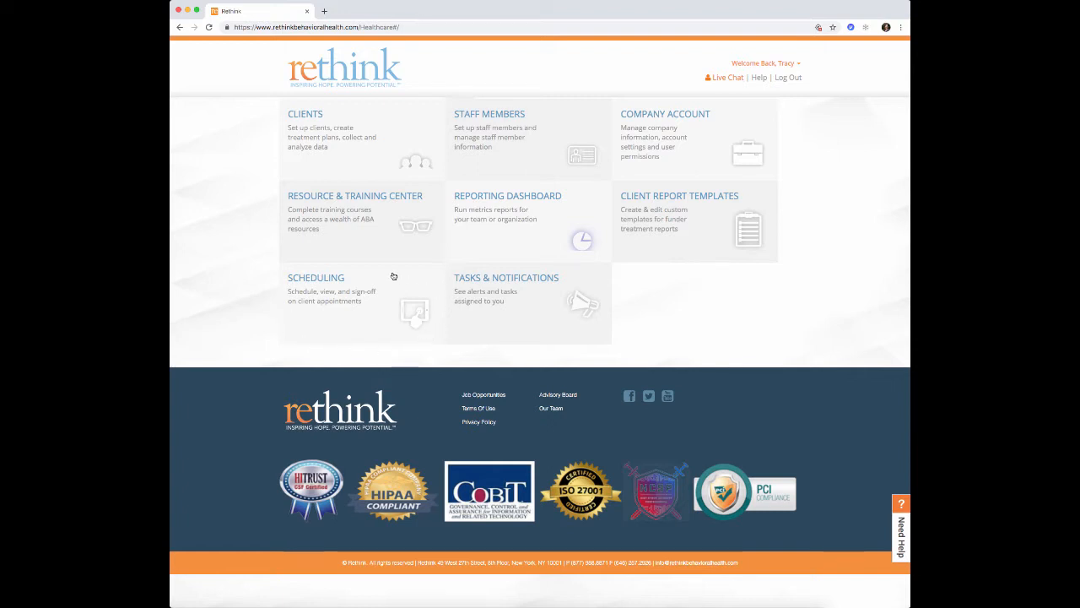
- Open the Scheduling calendar and clear the Staff Members filter
{"action": "left_click", "coordinate": [349, 309]}
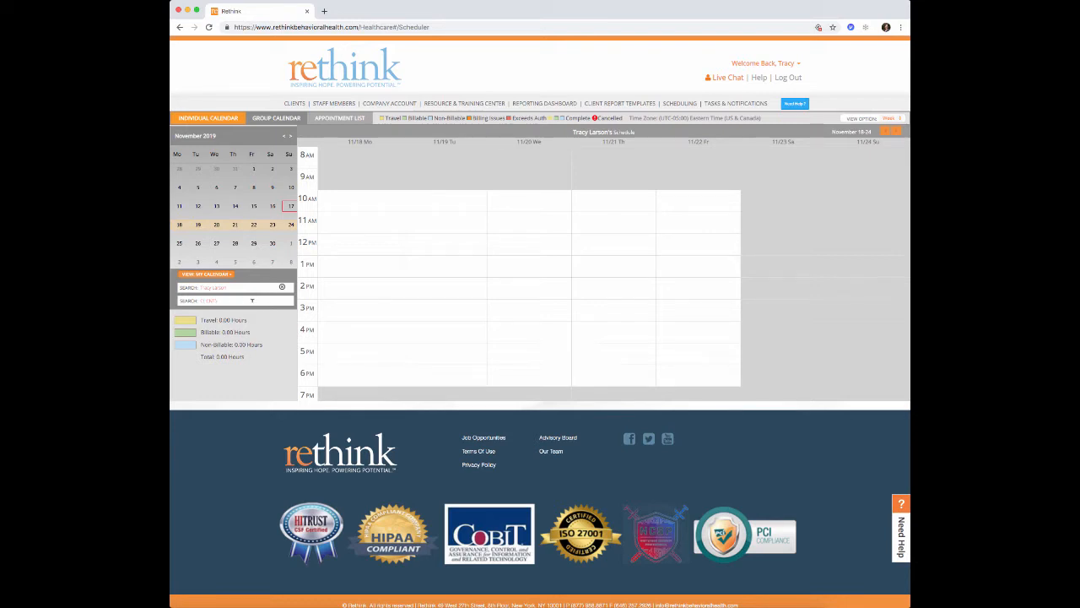
{"action": "left_click", "coordinate": [282, 287]}
- Search Clients for the test client and load their November 18–24 weekly schedule
{"action": "left_click", "coordinate": [246, 300]}
{"action": "type", "text": "tes"}
{"action": "left_click", "coordinate": [220, 312]}
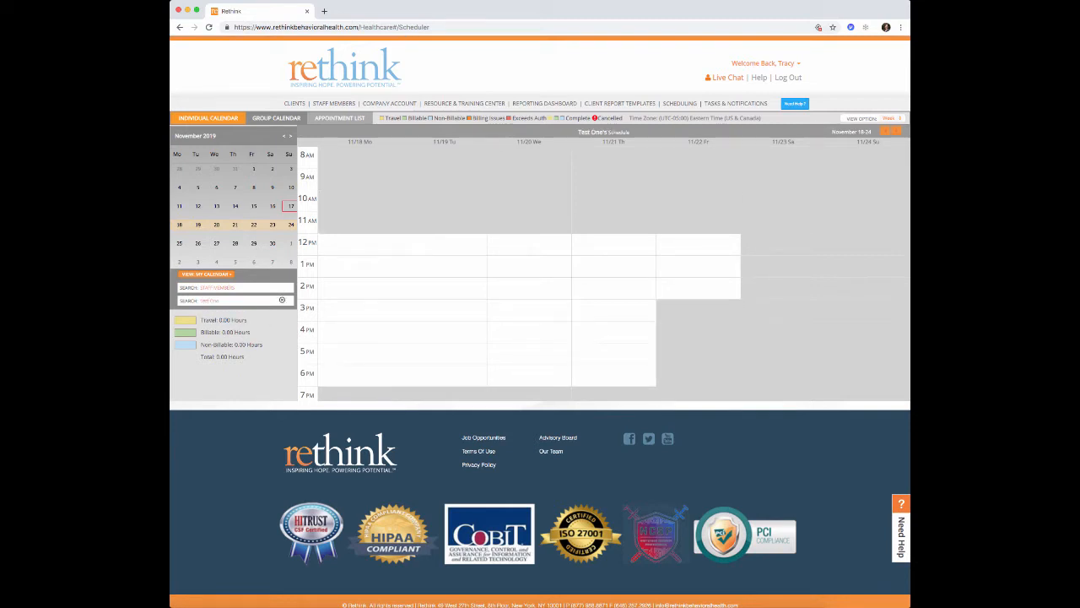
{"action": "scroll", "coordinate": [352, 270], "scroll_direction": "down", "scroll_amount": 2}
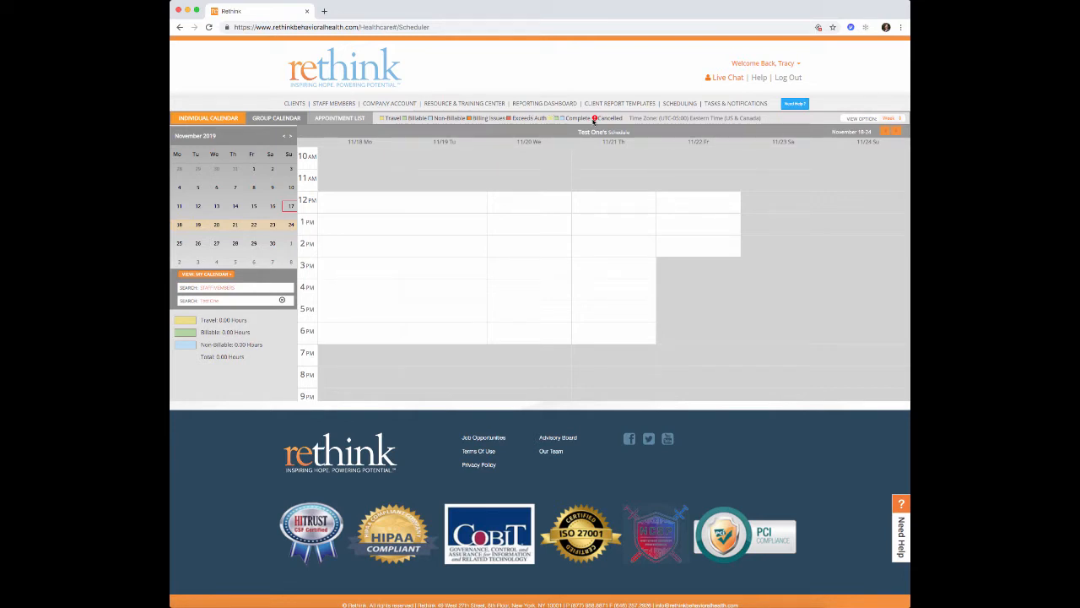
- Advance to the November 25–December 1 week, switching to Month view and back to Week
{"action": "left_click", "coordinate": [896, 133]}
{"action": "left_click", "coordinate": [897, 120]}
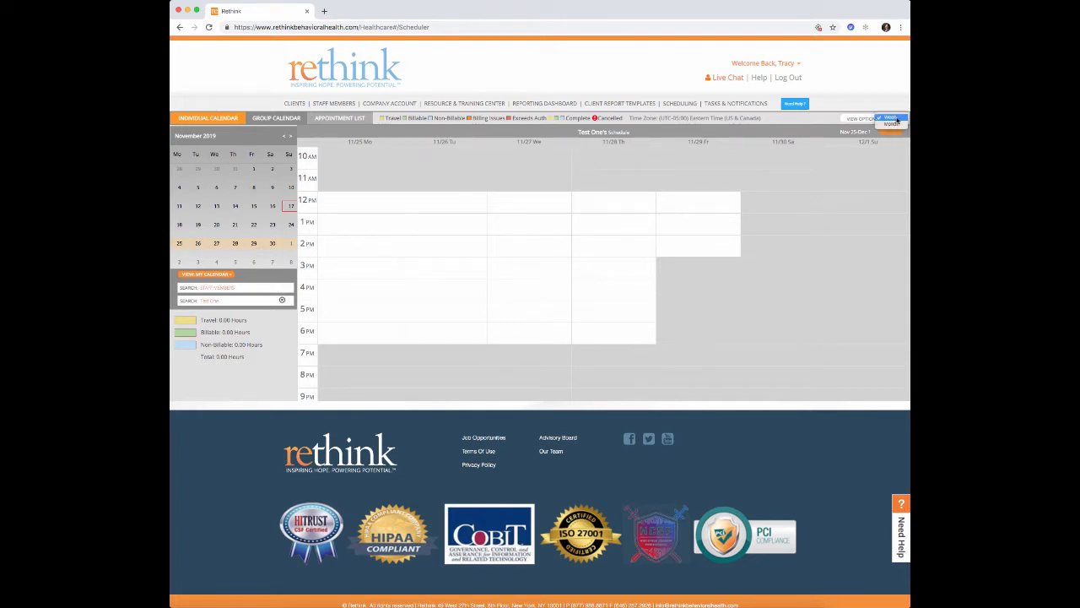
{"action": "left_click", "coordinate": [897, 120]}
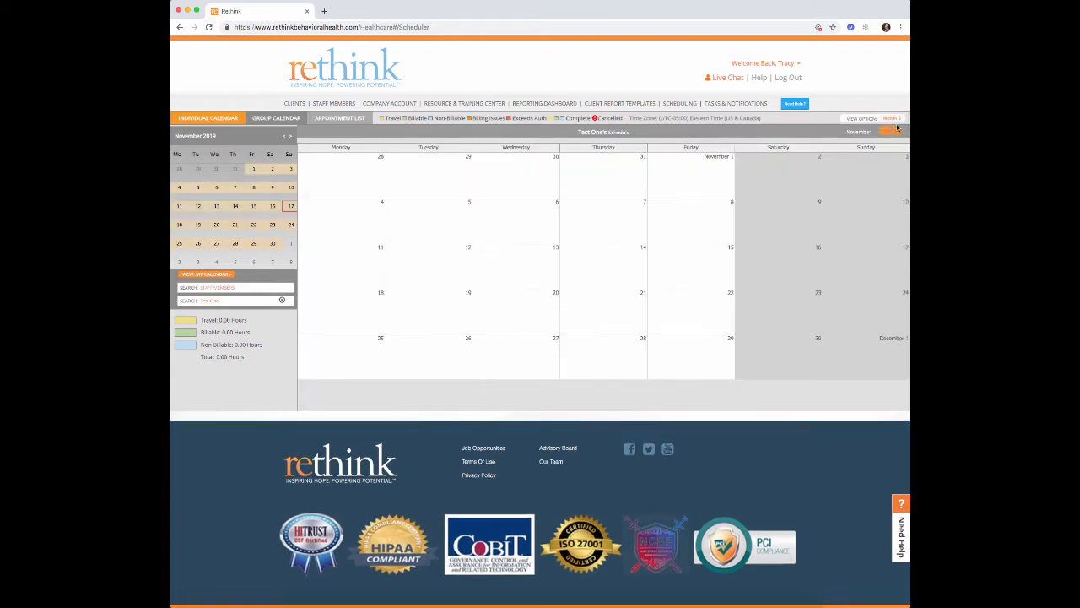
{"action": "left_click", "coordinate": [898, 118]}
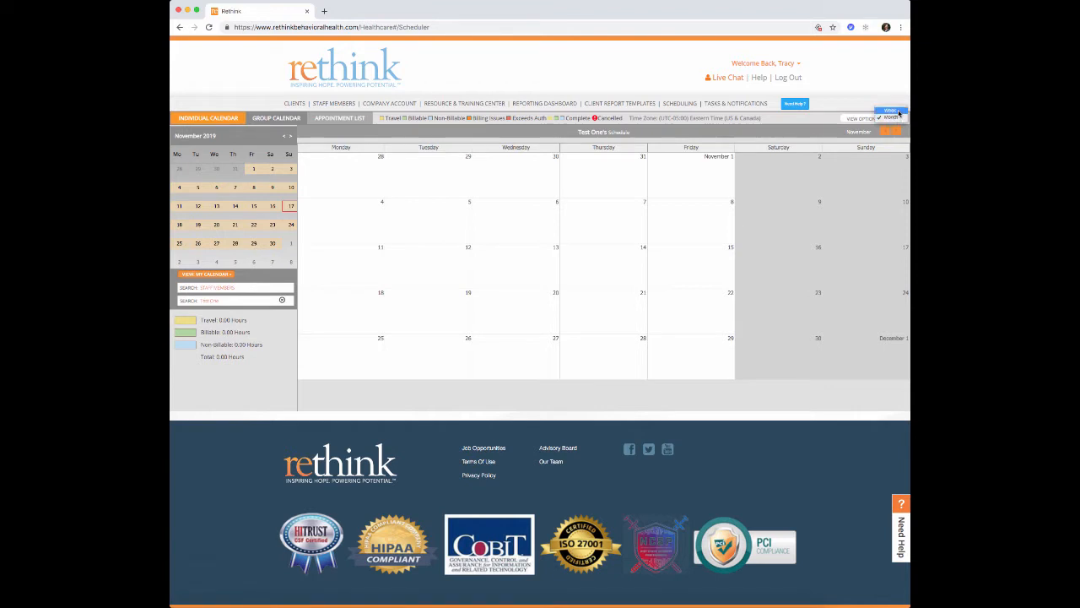
{"action": "left_click", "coordinate": [895, 111]}
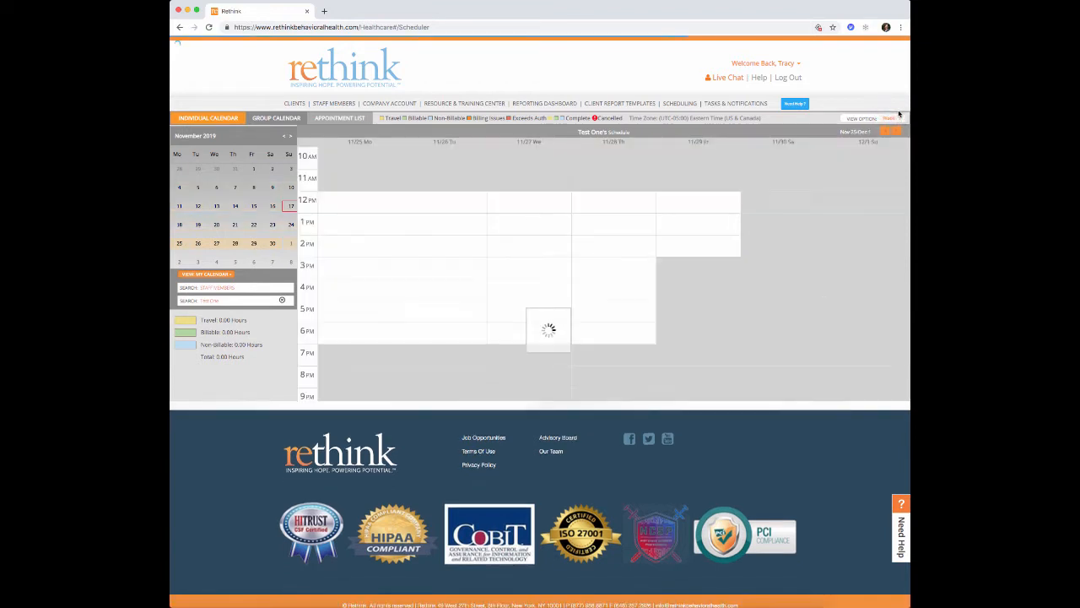
{"action": "scroll", "coordinate": [543, 251], "scroll_direction": "down", "scroll_amount": 1}
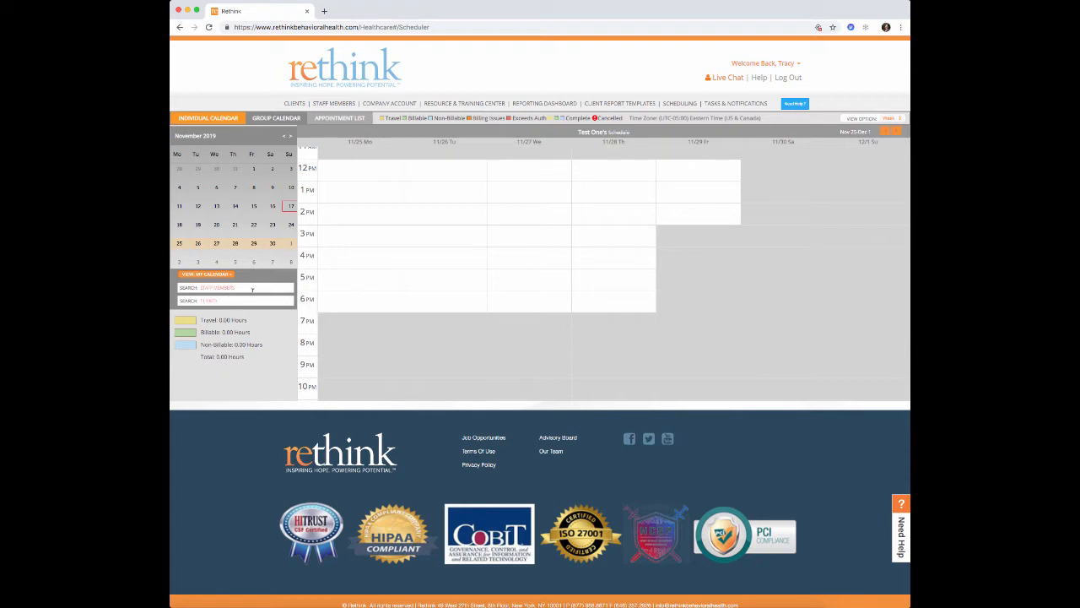
- Load the therapist's schedule for that week, then go to the Staff Members list
{"action": "left_click", "coordinate": [246, 287]}
{"action": "type", "text": "lis"}
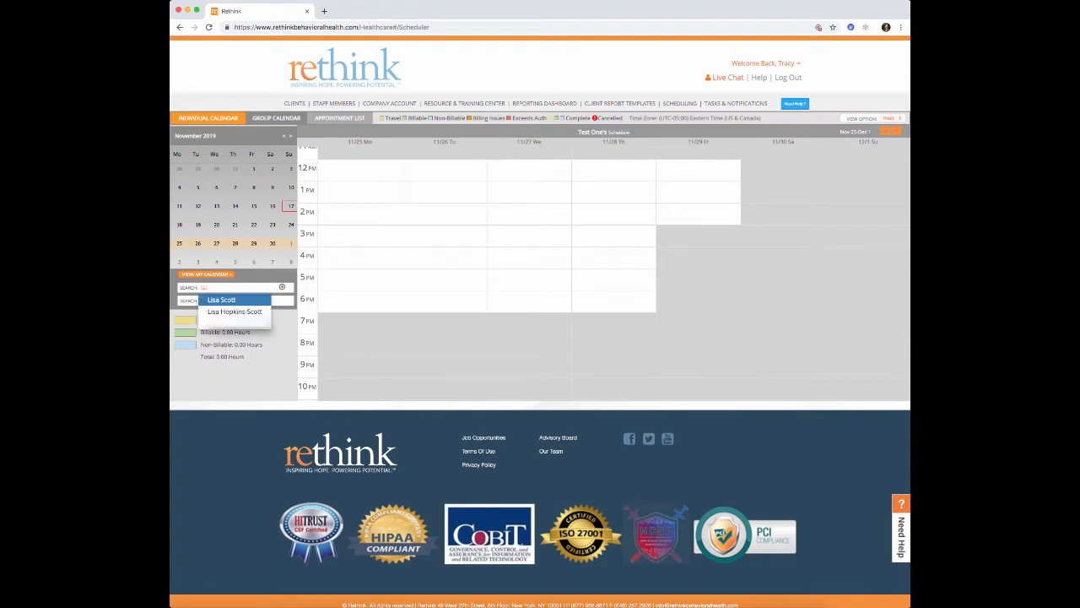
{"action": "left_click", "coordinate": [238, 312]}
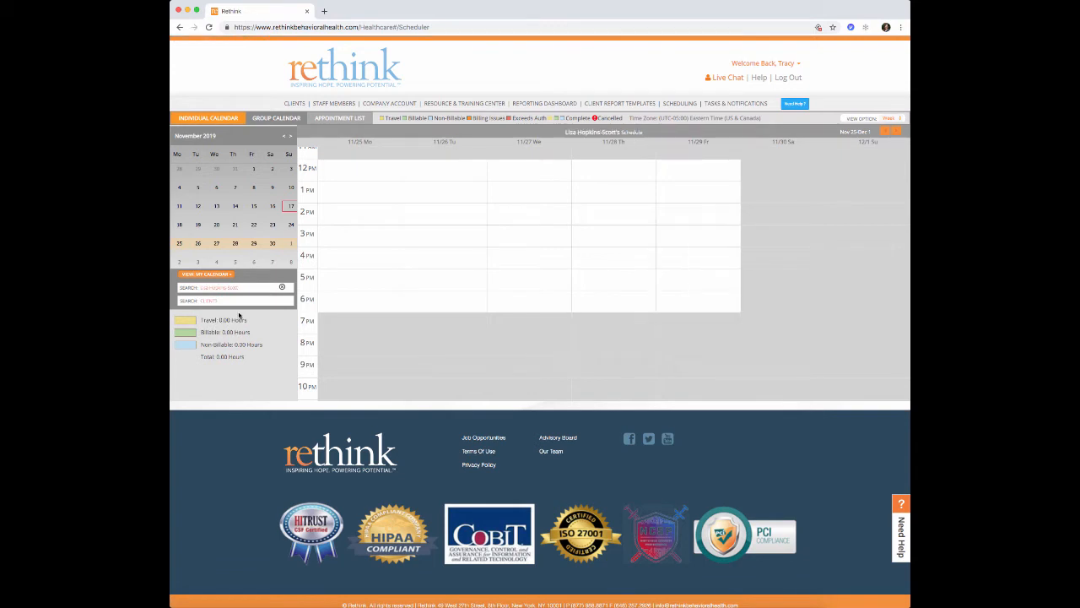
{"action": "scroll", "coordinate": [402, 331], "scroll_direction": "up", "scroll_amount": 1}
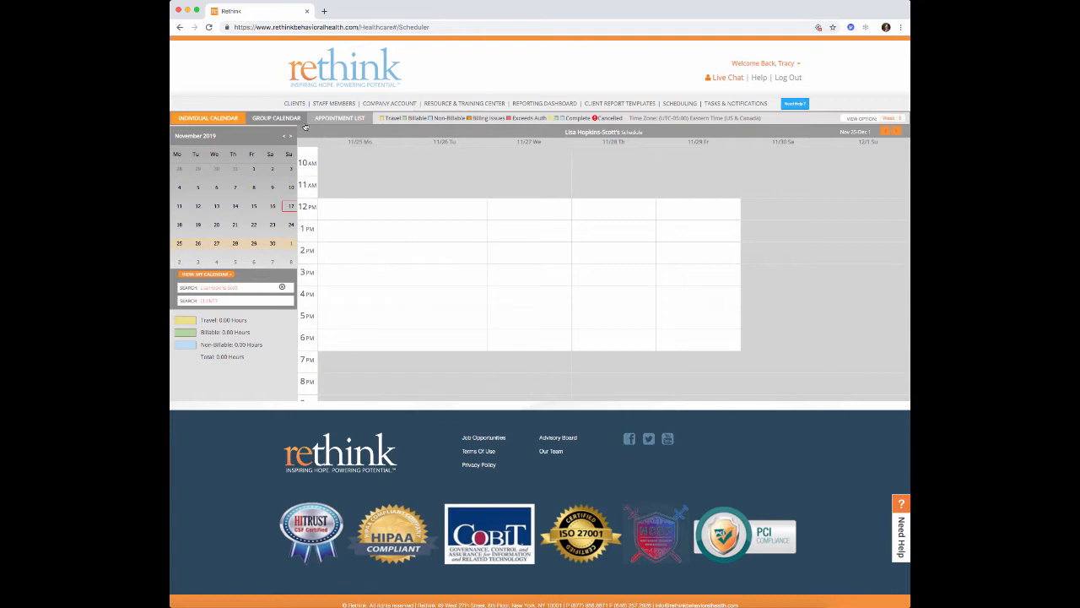
{"action": "left_click", "coordinate": [327, 104]}
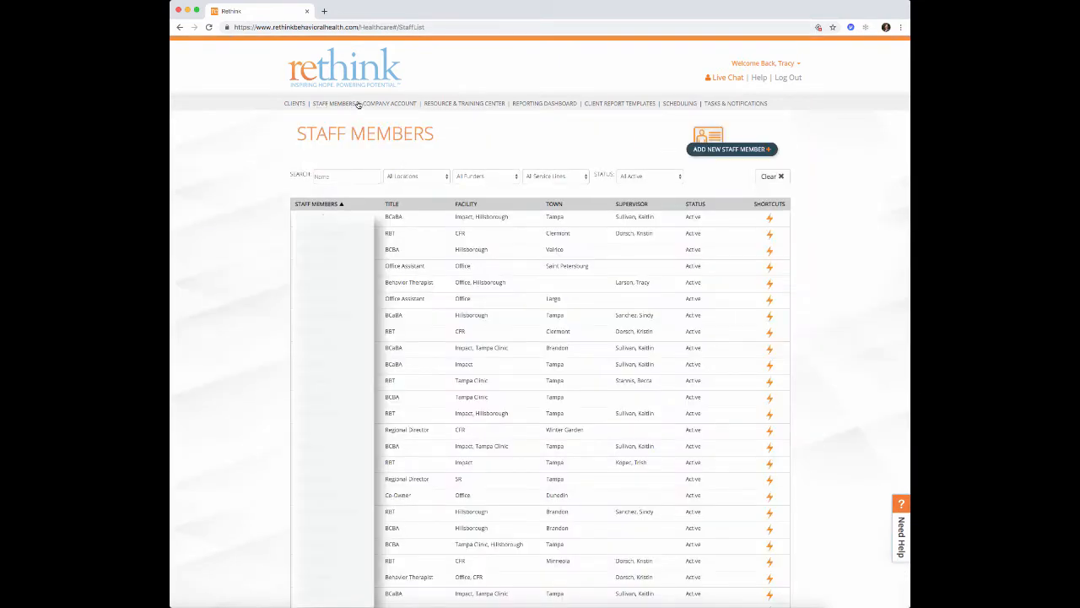
- Open the staff member's profile and save availability as Monday–Friday, 10:00 AM–7:00 PM
{"action": "left_click", "coordinate": [344, 175]}
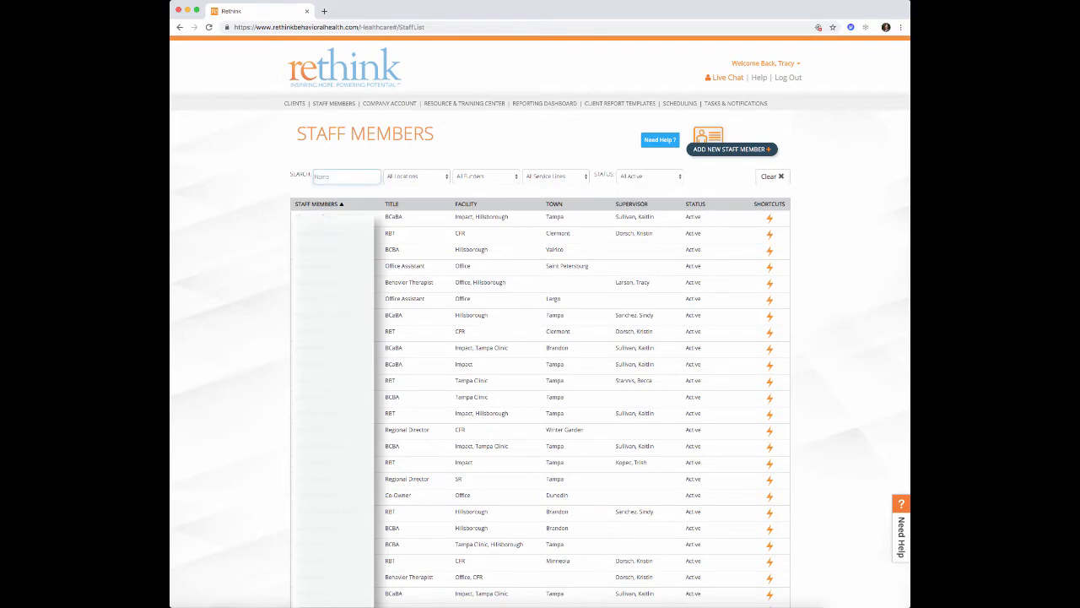
{"action": "type", "text": "tra"}
{"action": "left_click", "coordinate": [313, 218]}
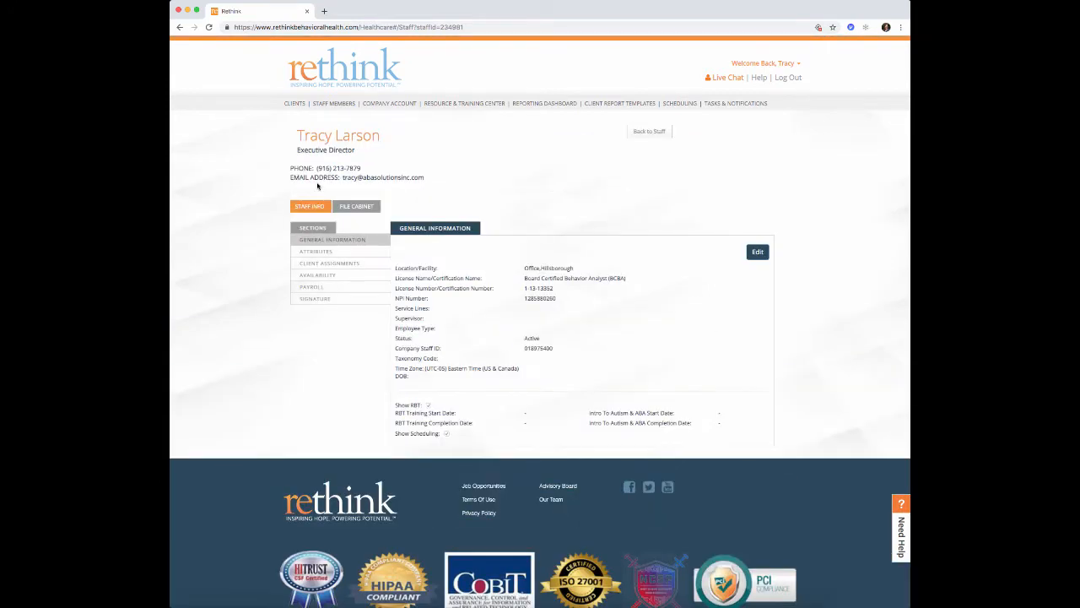
{"action": "left_click", "coordinate": [321, 276]}
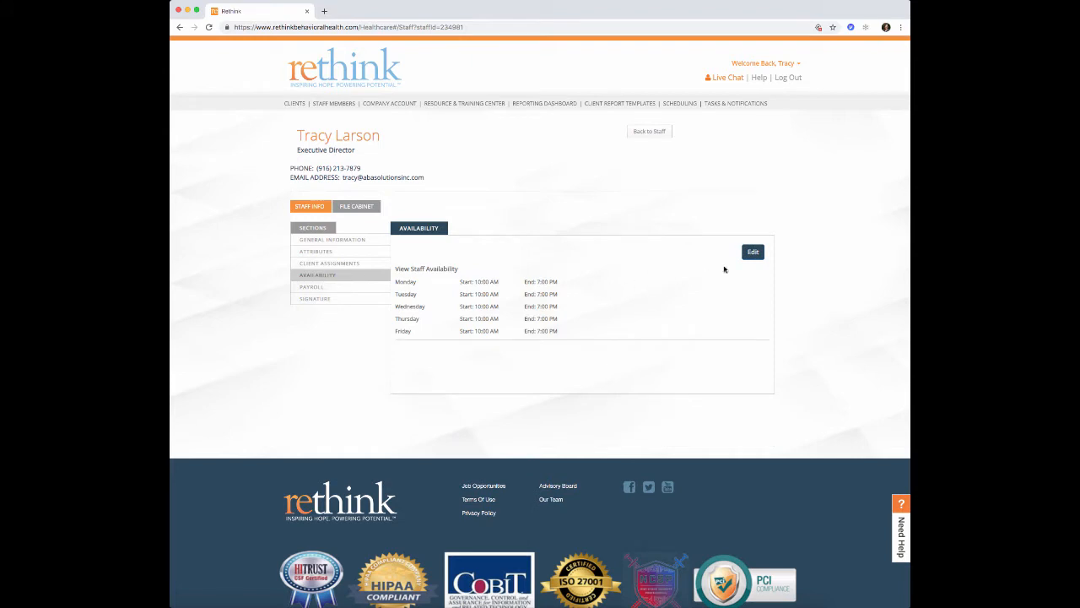
{"action": "left_click", "coordinate": [753, 252]}
{"action": "scroll", "coordinate": [708, 317], "scroll_direction": "down", "scroll_amount": 2}
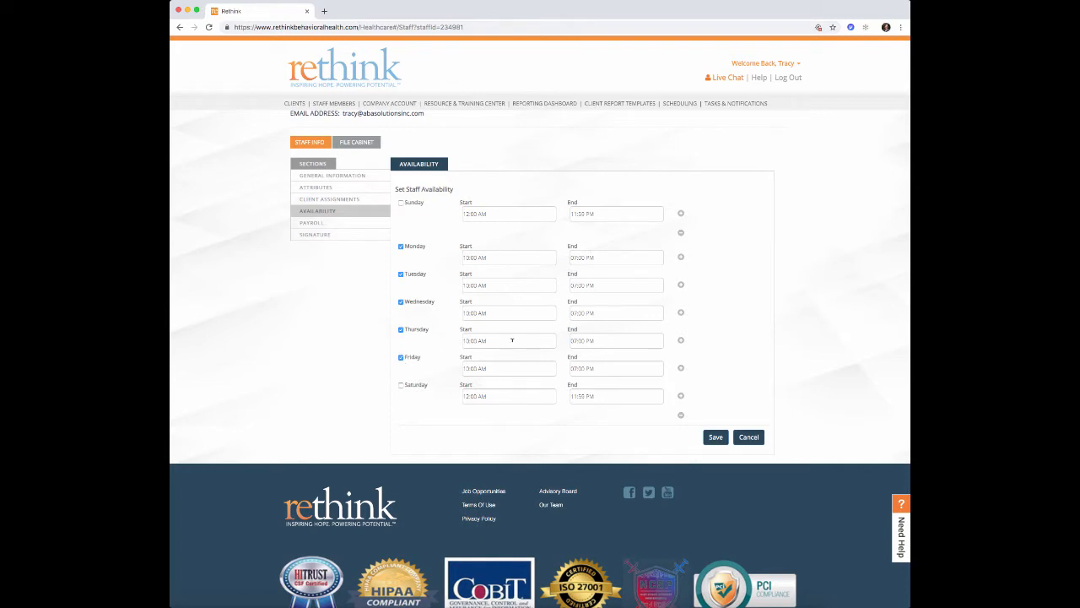
{"action": "left_click", "coordinate": [715, 436]}
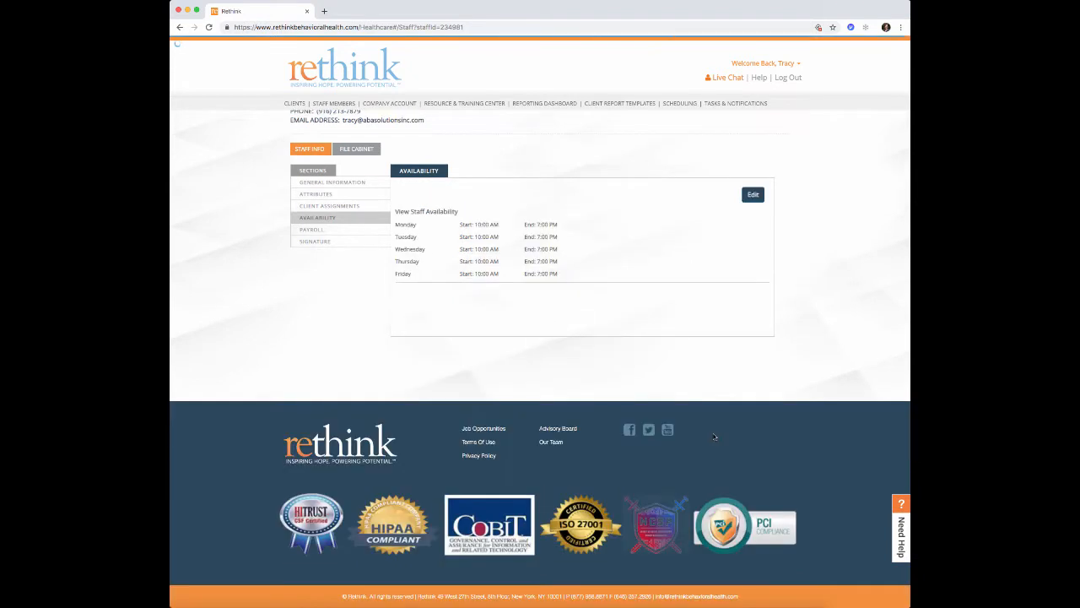
{"action": "scroll", "coordinate": [641, 378], "scroll_direction": "up", "scroll_amount": 2}
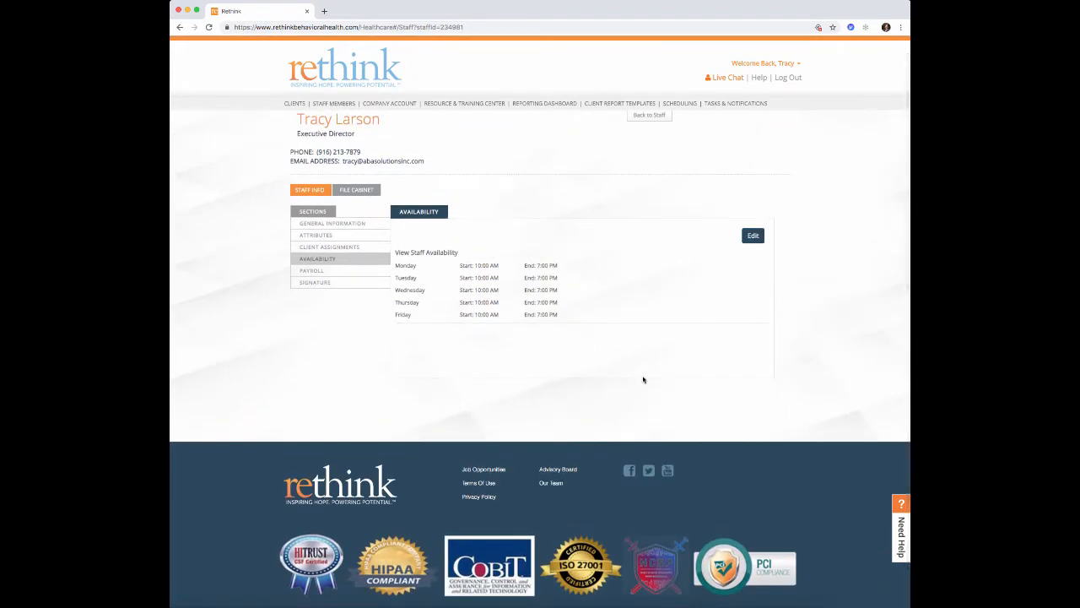
{"action": "left_click", "coordinate": [294, 105]}
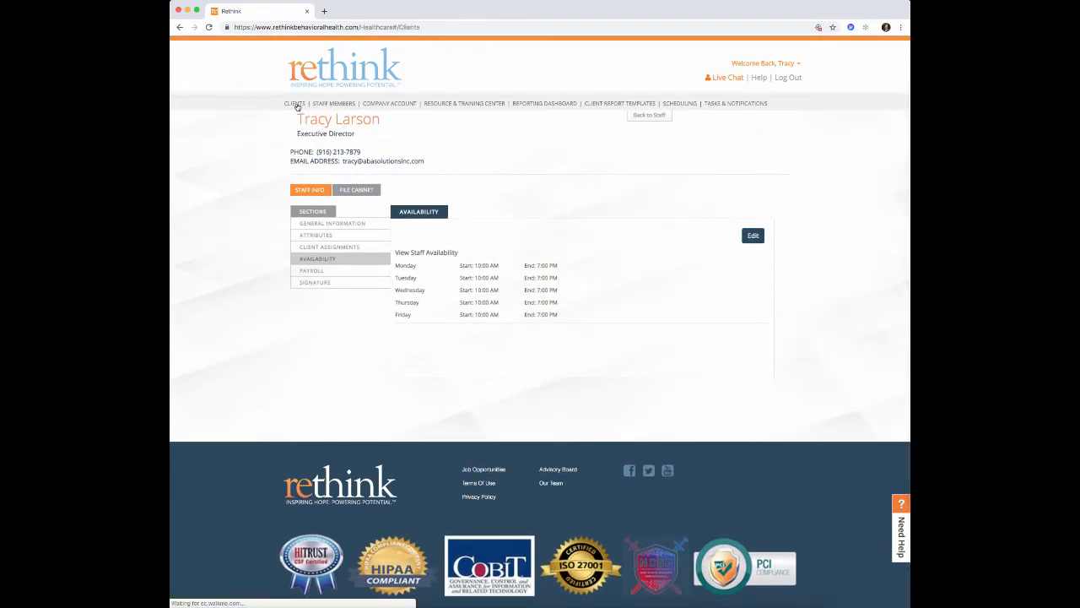
- Review the test client's availability: Monday–Thursday 12–7 PM, Friday 12–3 PM, cancelling edits
{"action": "left_click", "coordinate": [394, 178]}
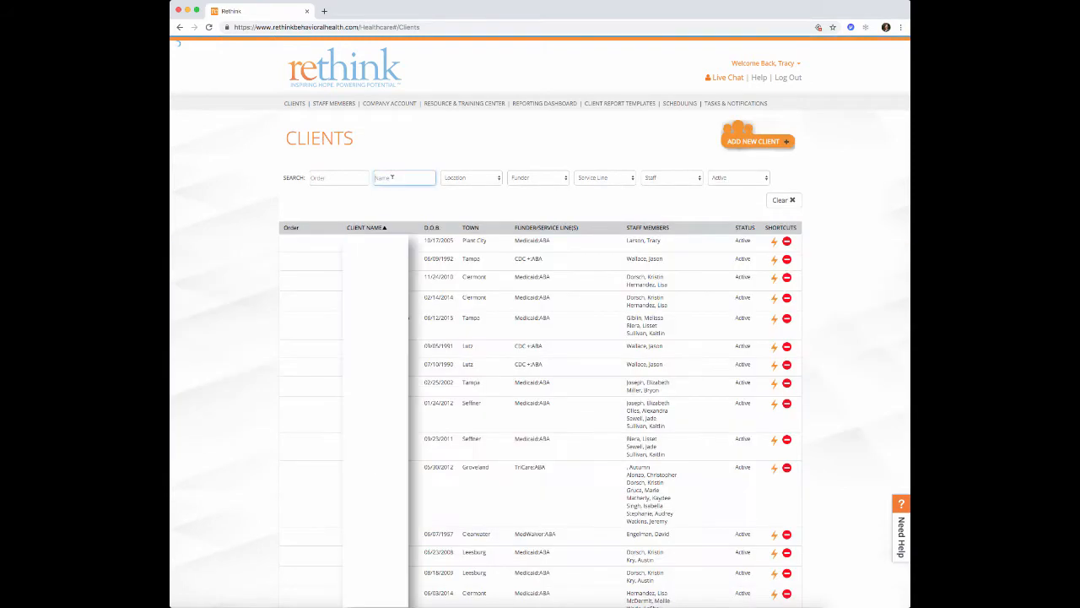
{"action": "type", "text": "m"}
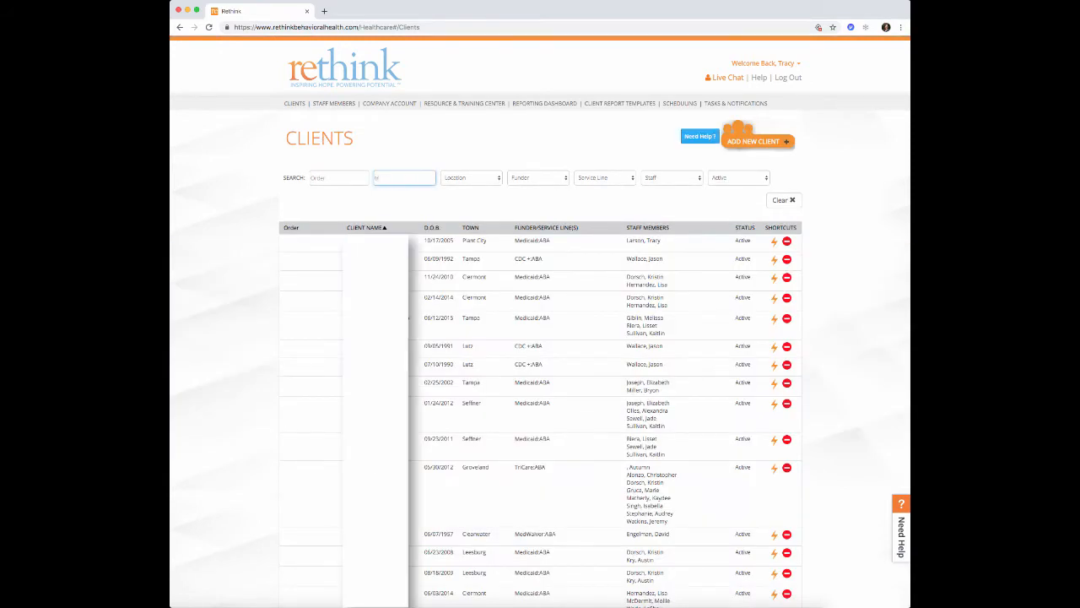
{"action": "type", "text": "est"}
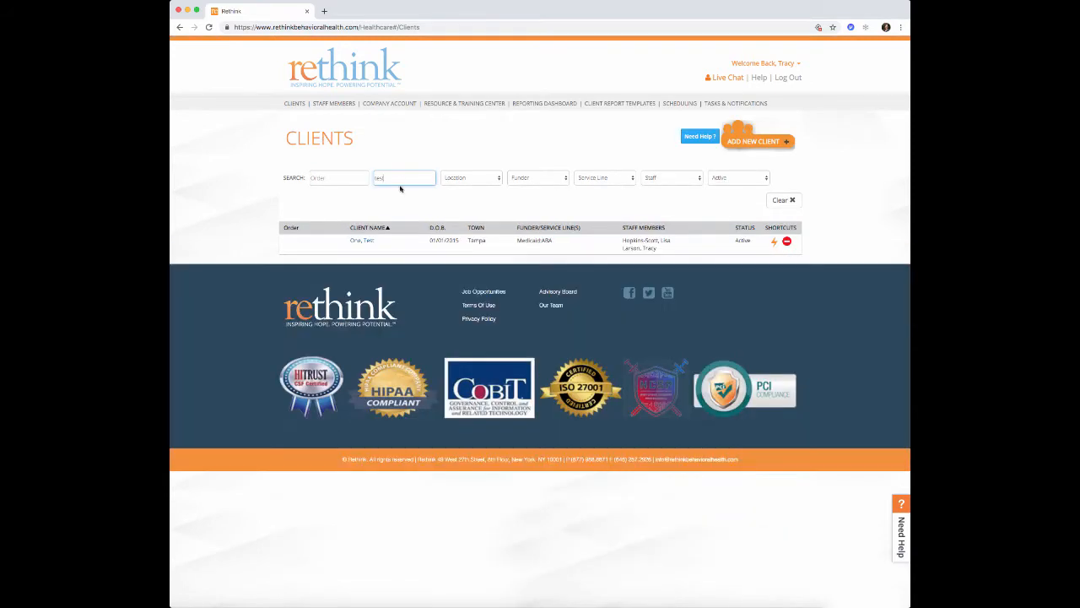
{"action": "left_click", "coordinate": [366, 243]}
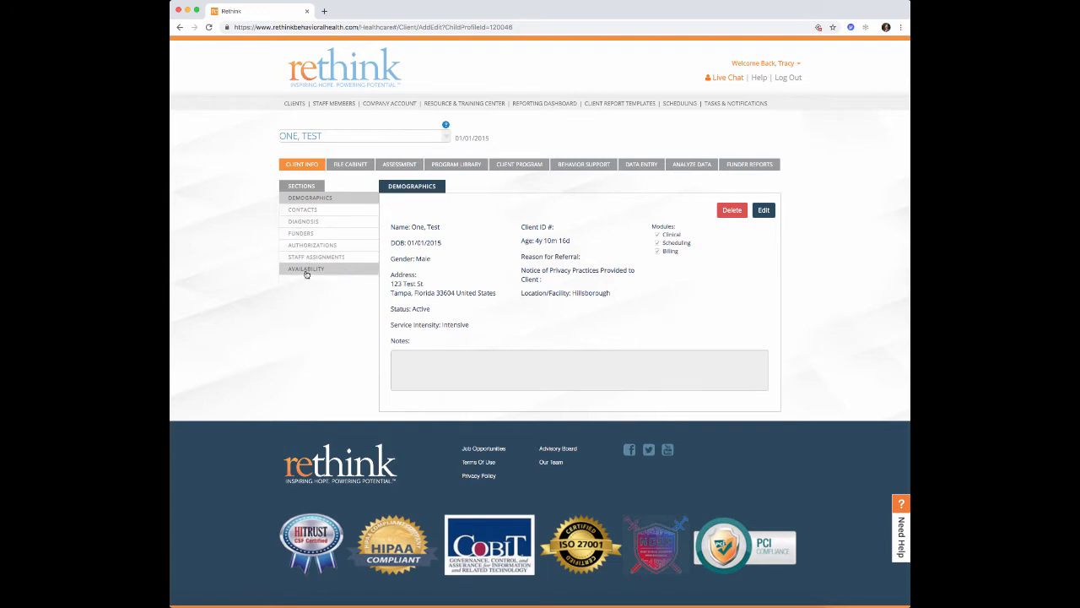
{"action": "left_click", "coordinate": [307, 270]}
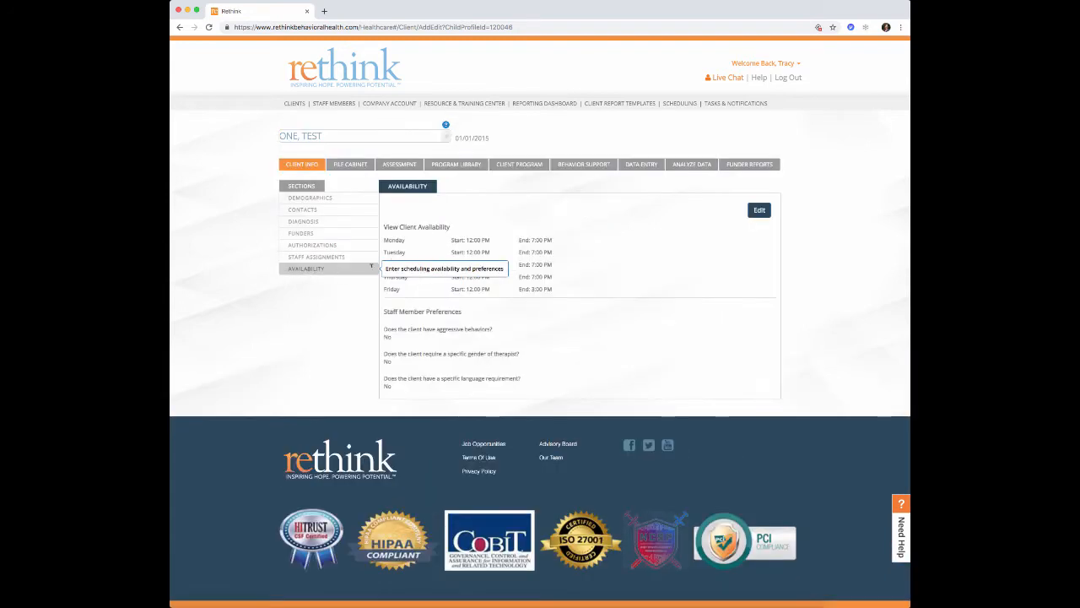
{"action": "left_click", "coordinate": [761, 213]}
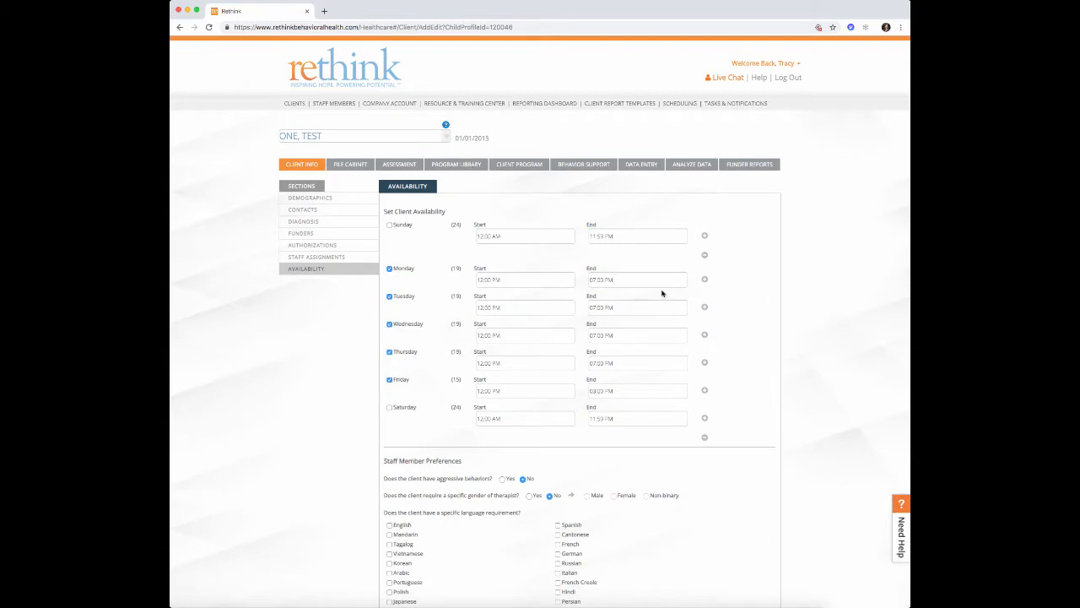
{"action": "scroll", "coordinate": [540, 293], "scroll_direction": "down", "scroll_amount": 1}
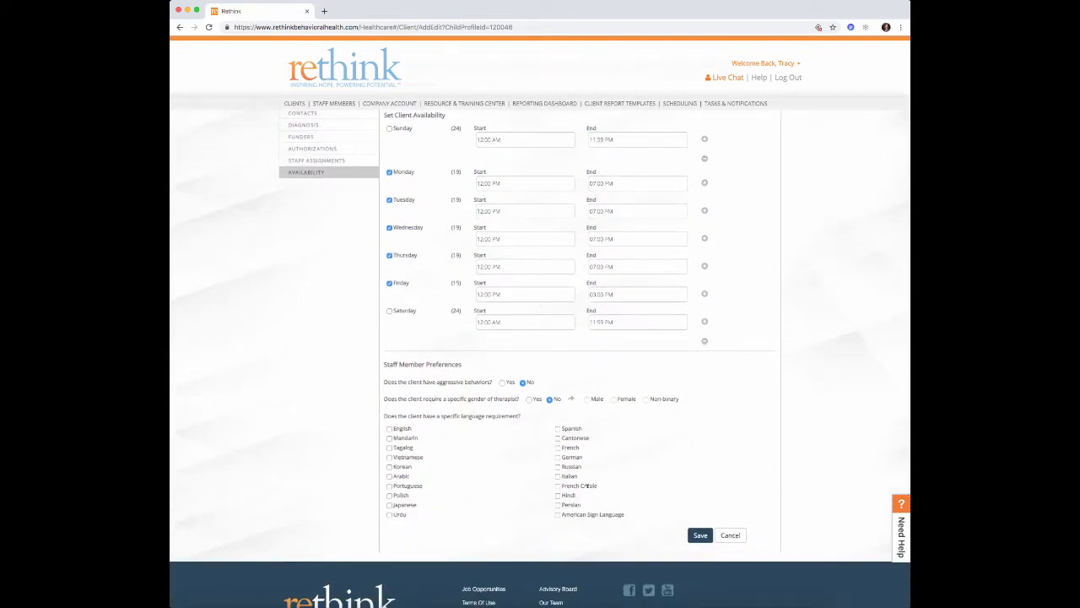
{"action": "left_click", "coordinate": [724, 535]}
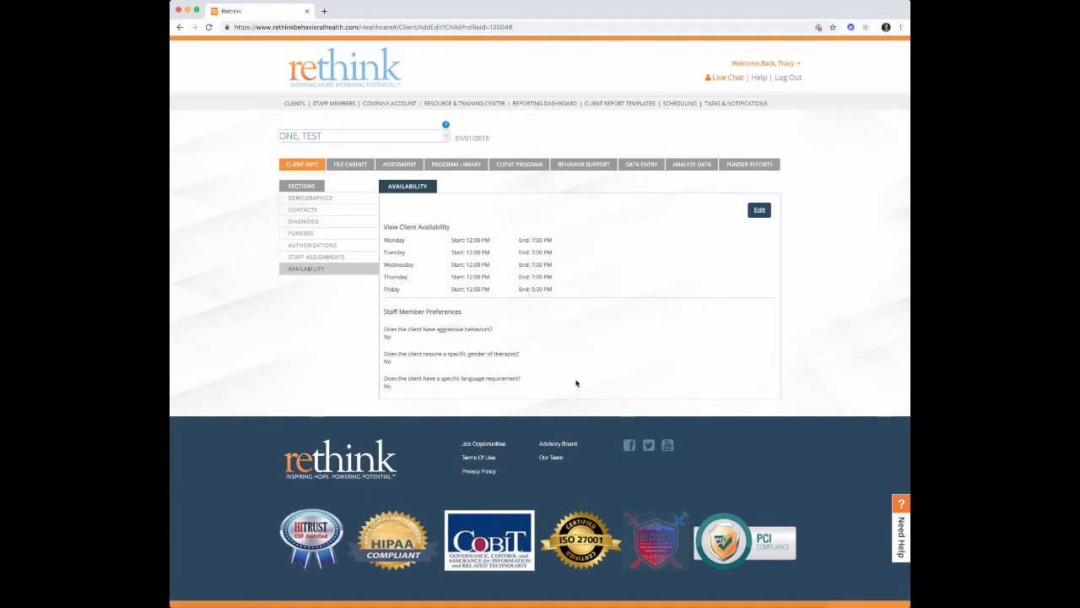
{"action": "left_click", "coordinate": [691, 104]}
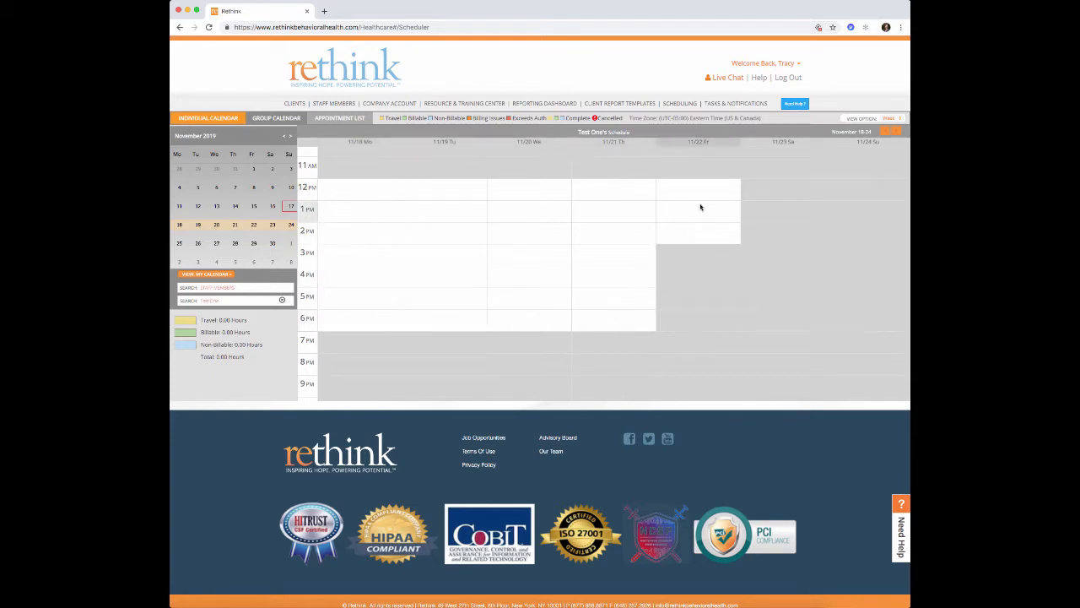
{"action": "left_click", "coordinate": [240, 266]}
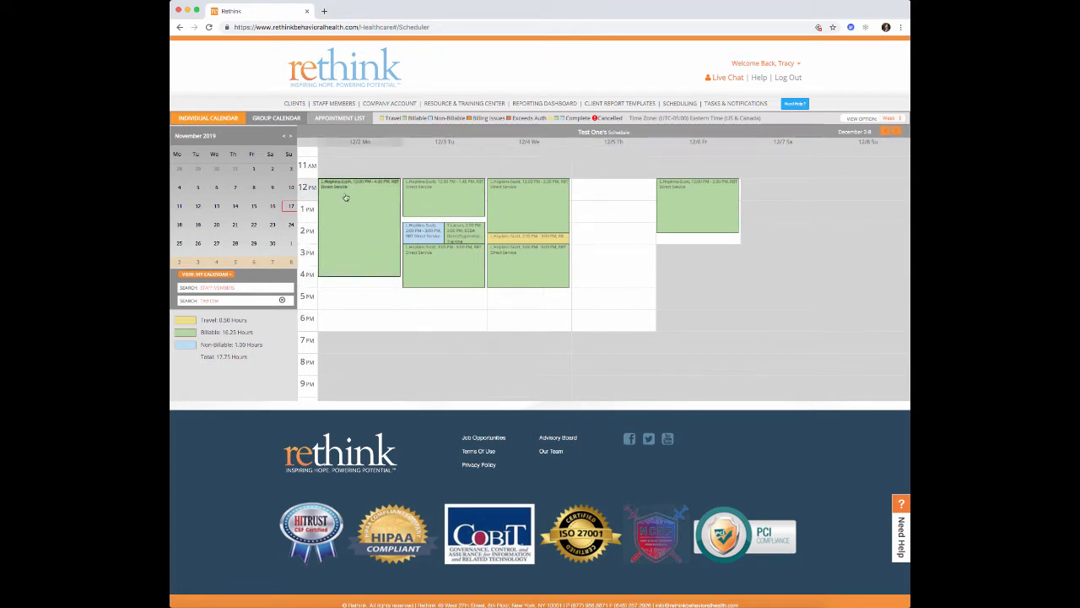
{"action": "mouse_move", "coordinate": [357, 255]}
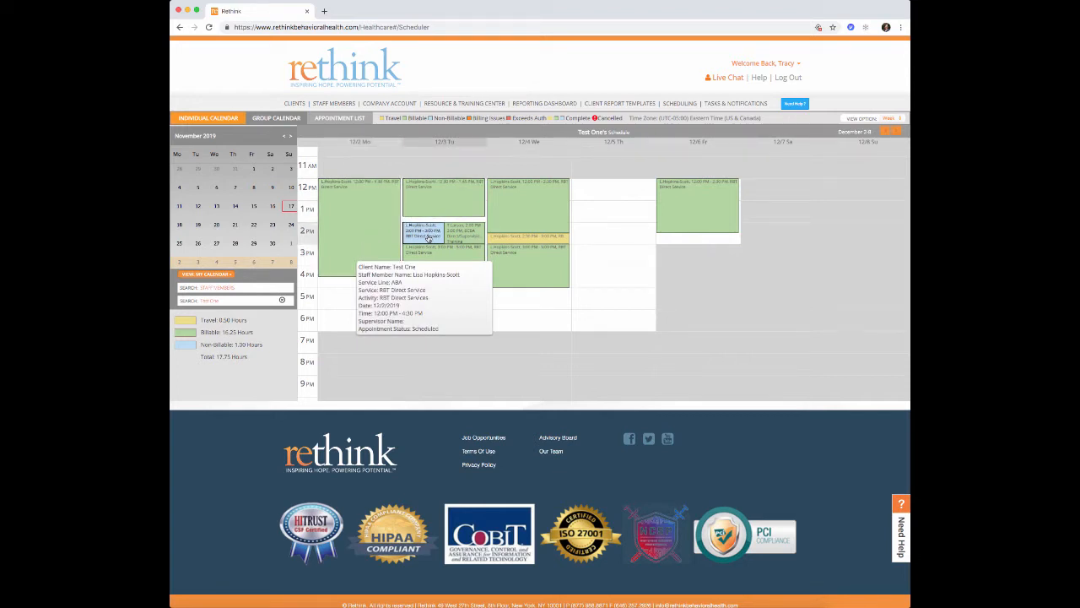
{"action": "mouse_move", "coordinate": [429, 239]}
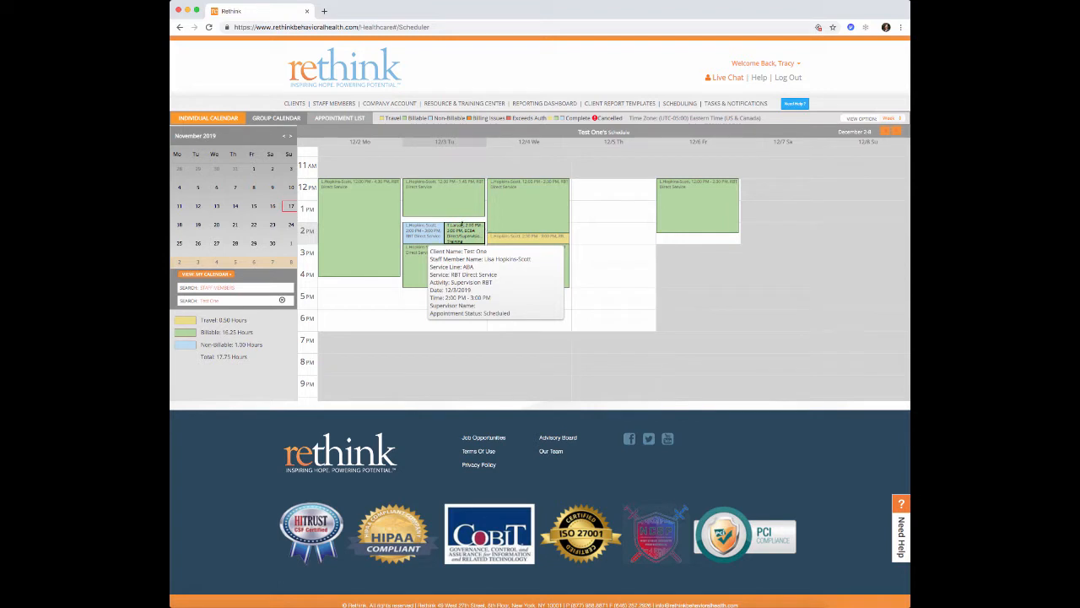
{"action": "mouse_move", "coordinate": [462, 226]}
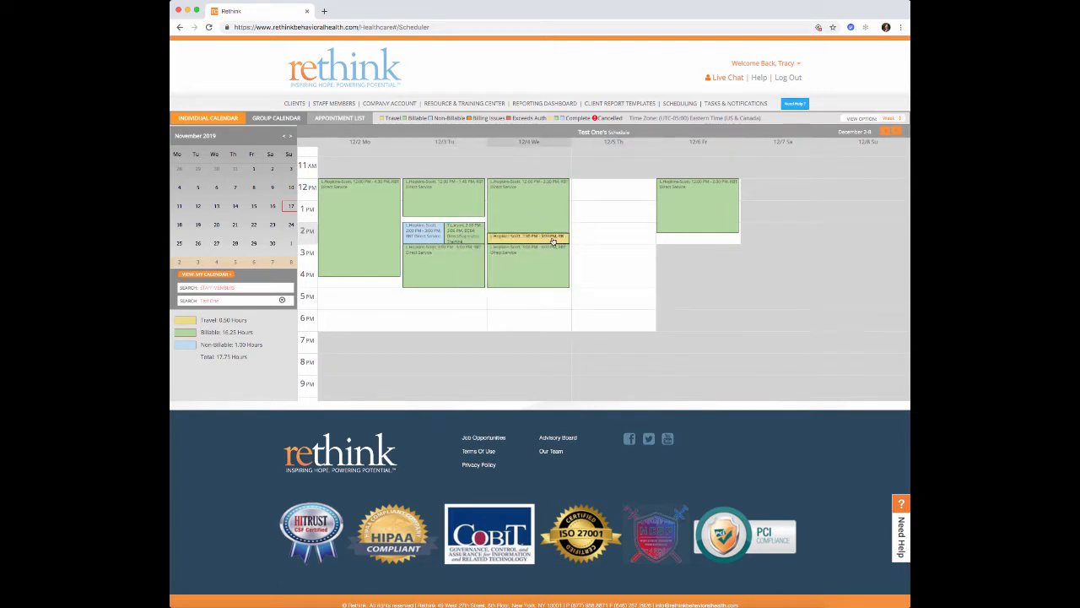
{"action": "mouse_move", "coordinate": [552, 242]}
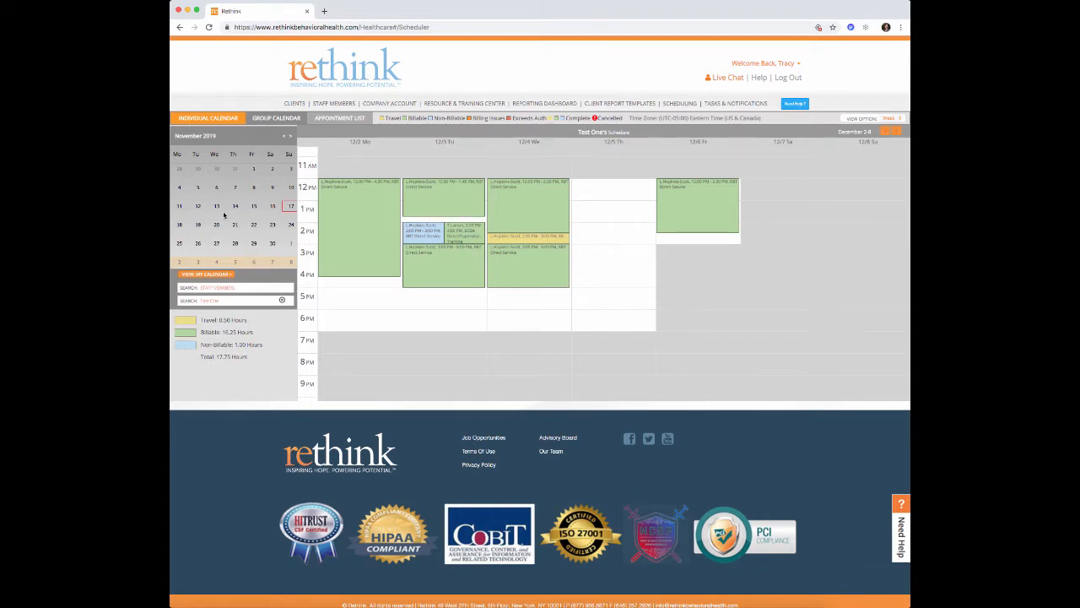
- Jump to November 11–17 and select Thursday 11/14, 12:00–4:00 PM, as a new appointment
{"action": "left_click", "coordinate": [280, 211]}
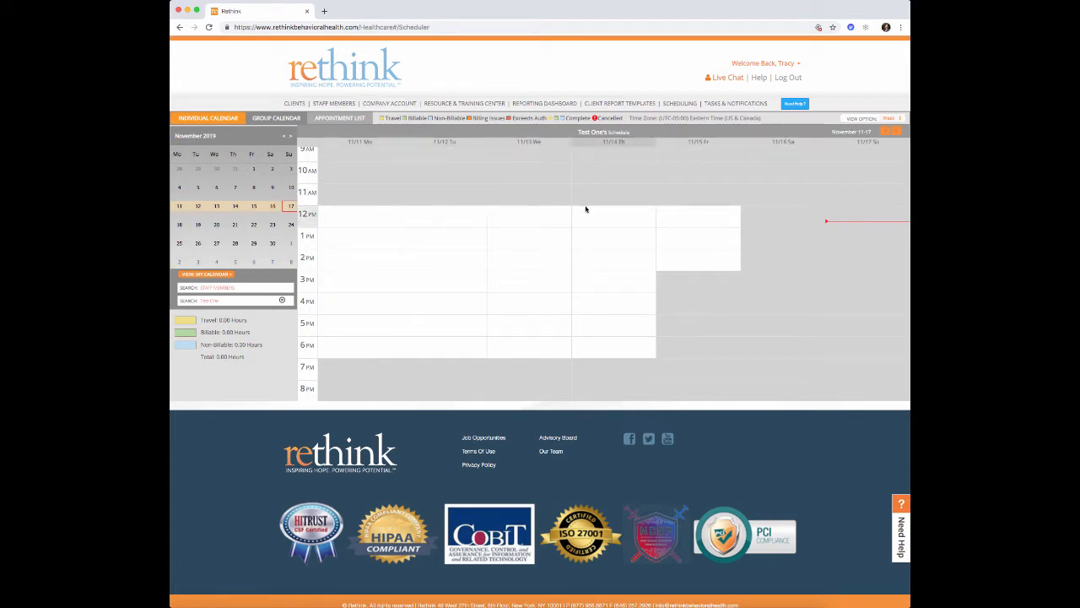
{"action": "left_click_drag", "start_coordinate": [585, 208], "coordinate": [589, 292]}
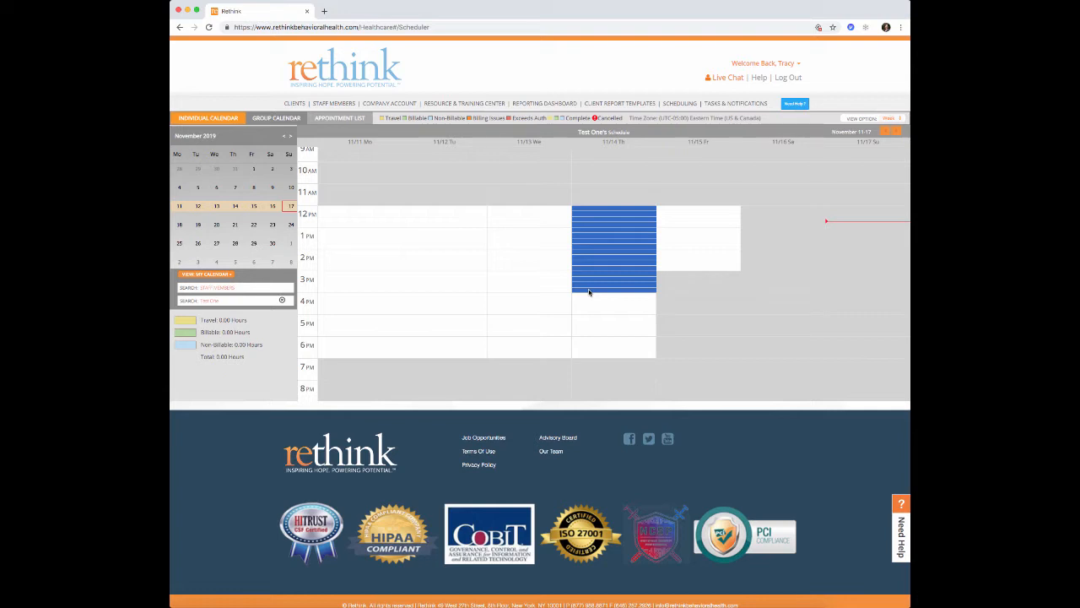
{"action": "left_click", "coordinate": [590, 292]}
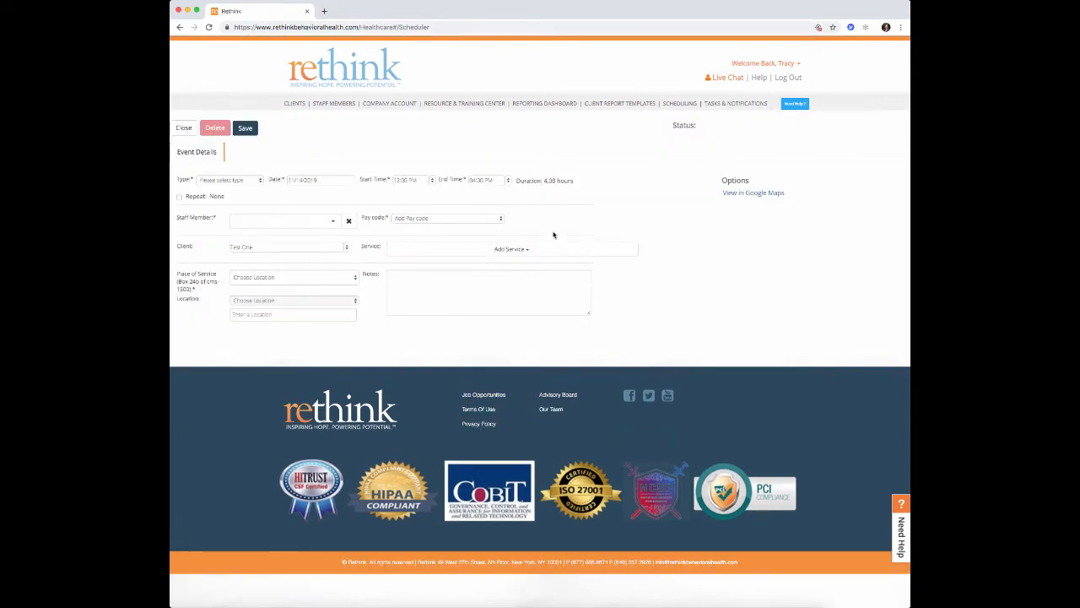
- Make the appointment Billable and assign the staff member to it
{"action": "left_click", "coordinate": [261, 183]}
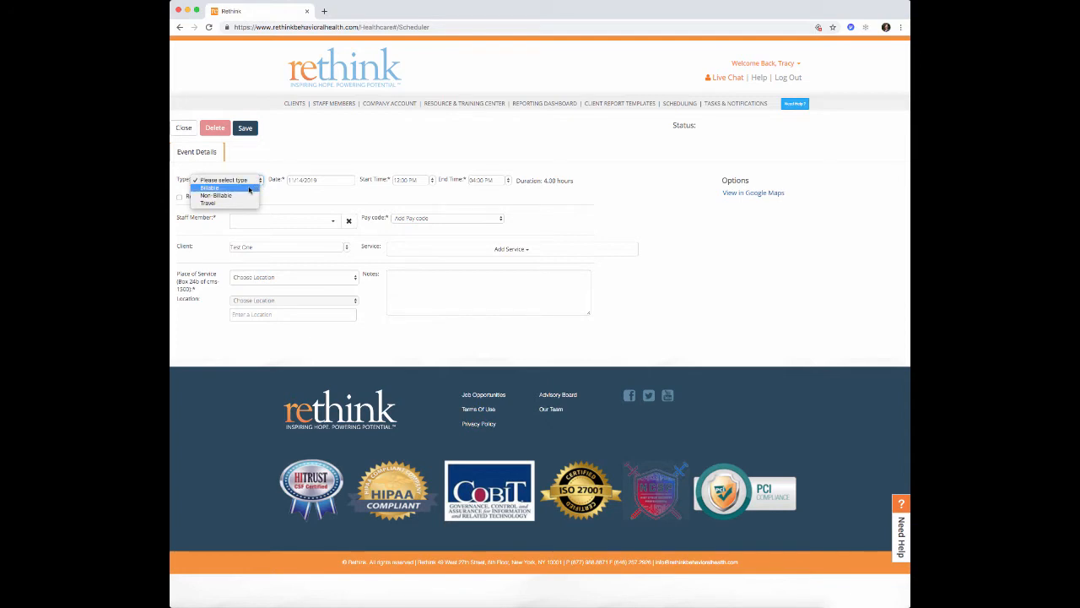
{"action": "left_click", "coordinate": [250, 188]}
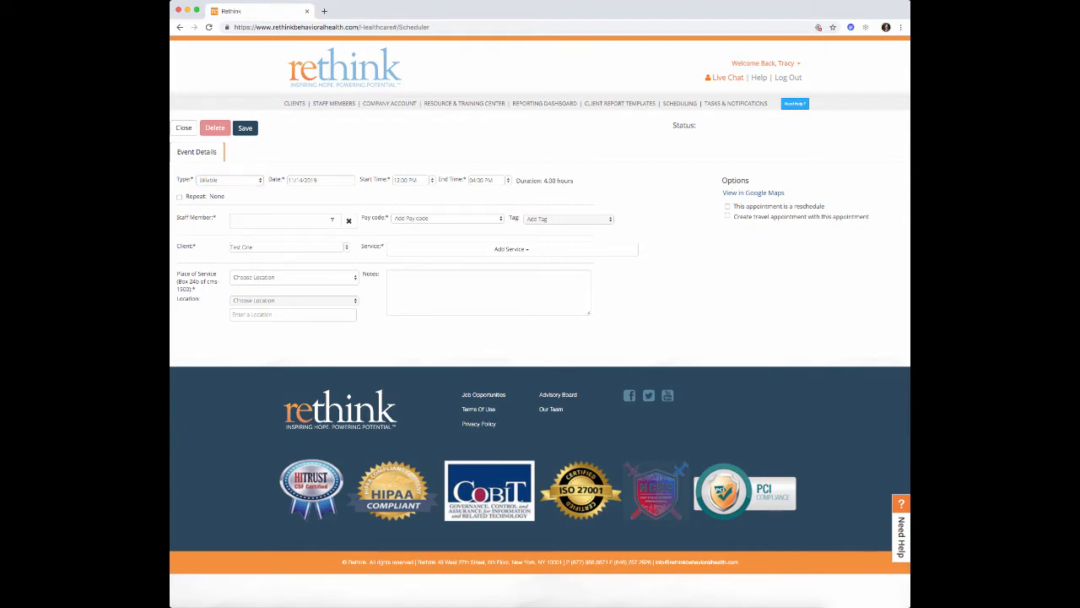
{"action": "left_click", "coordinate": [333, 224]}
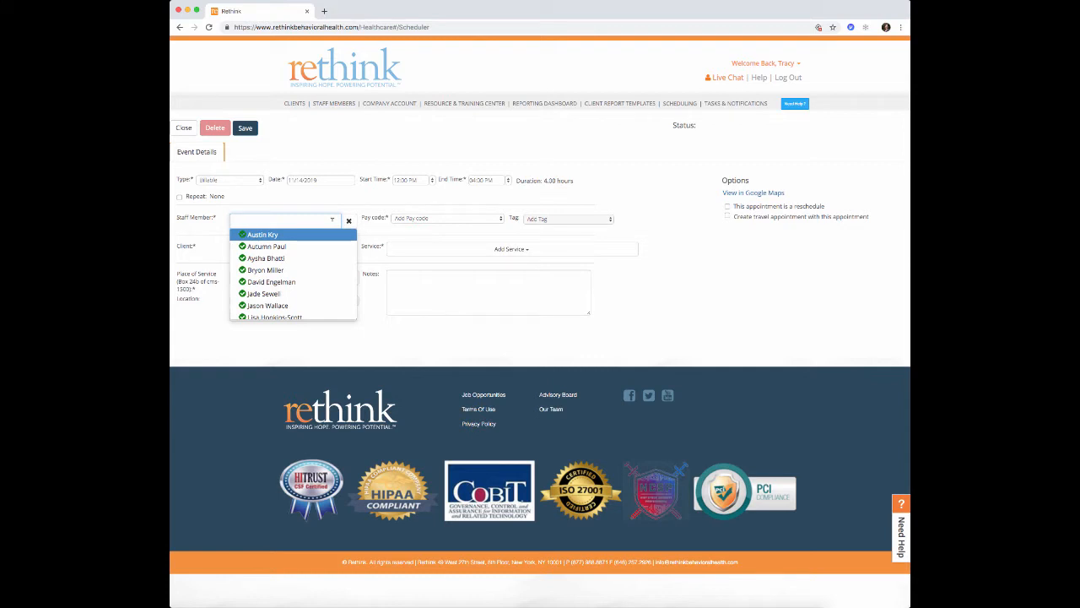
{"action": "type", "text": "lisa h"}
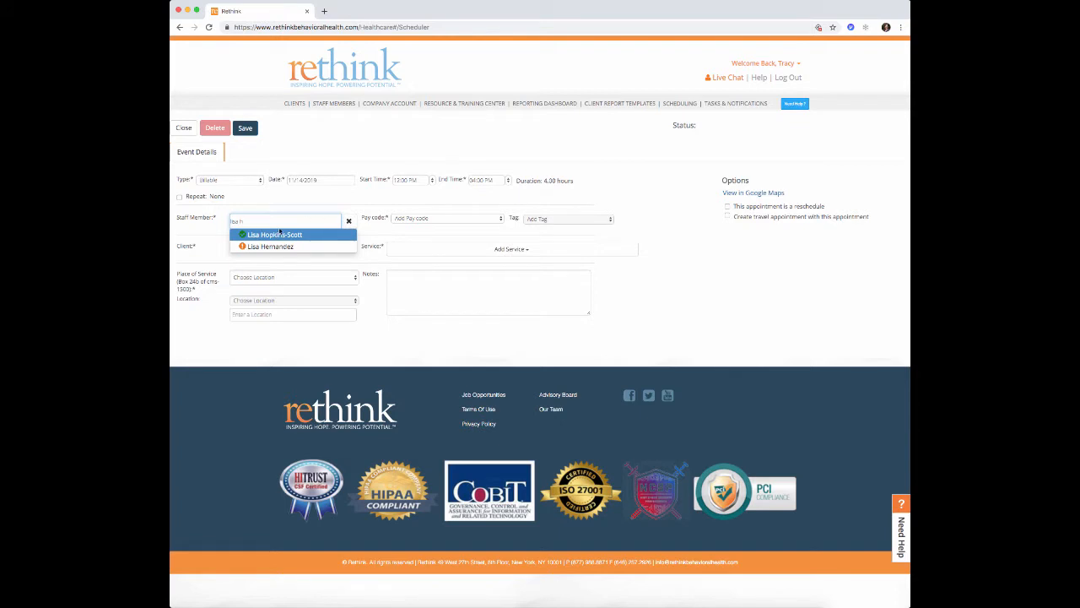
{"action": "left_click", "coordinate": [279, 234]}
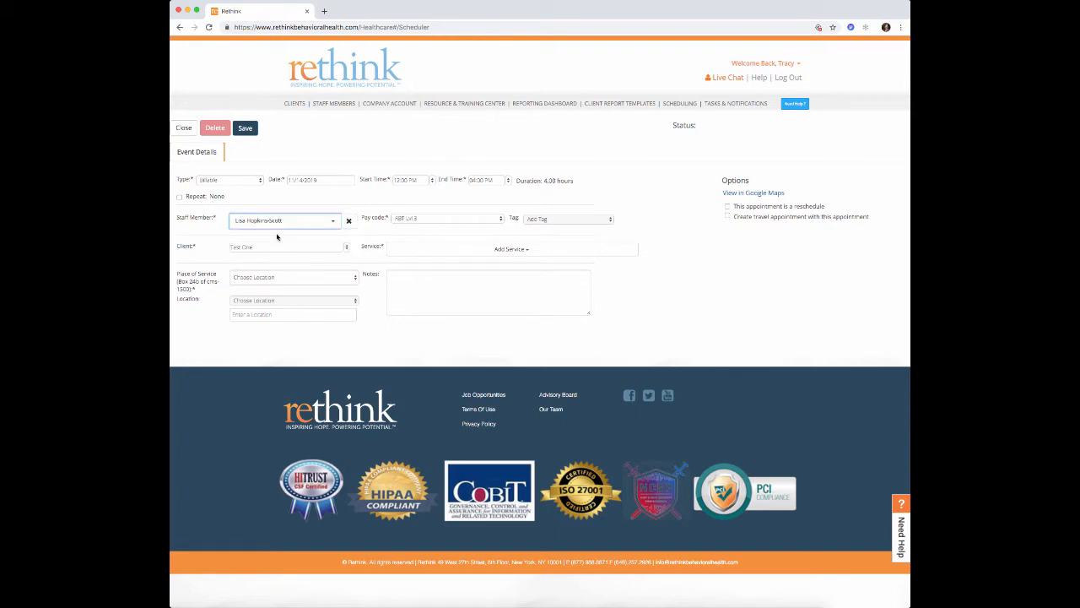
- Set pay code RBT Lvl 3 and tag the appointment RBT Direct Services
{"action": "left_click", "coordinate": [413, 220]}
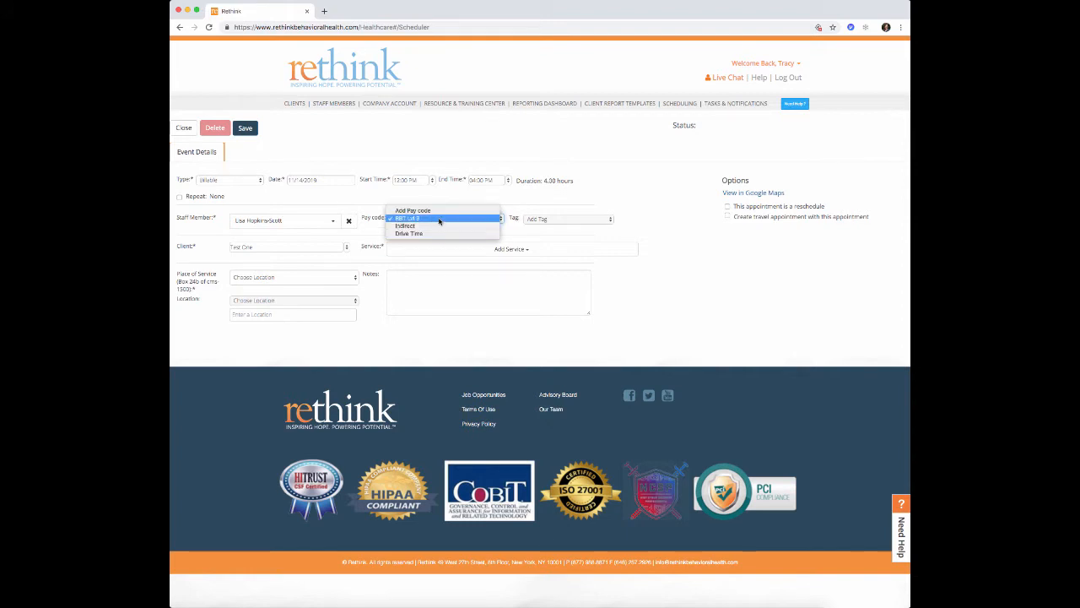
{"action": "left_click", "coordinate": [439, 221]}
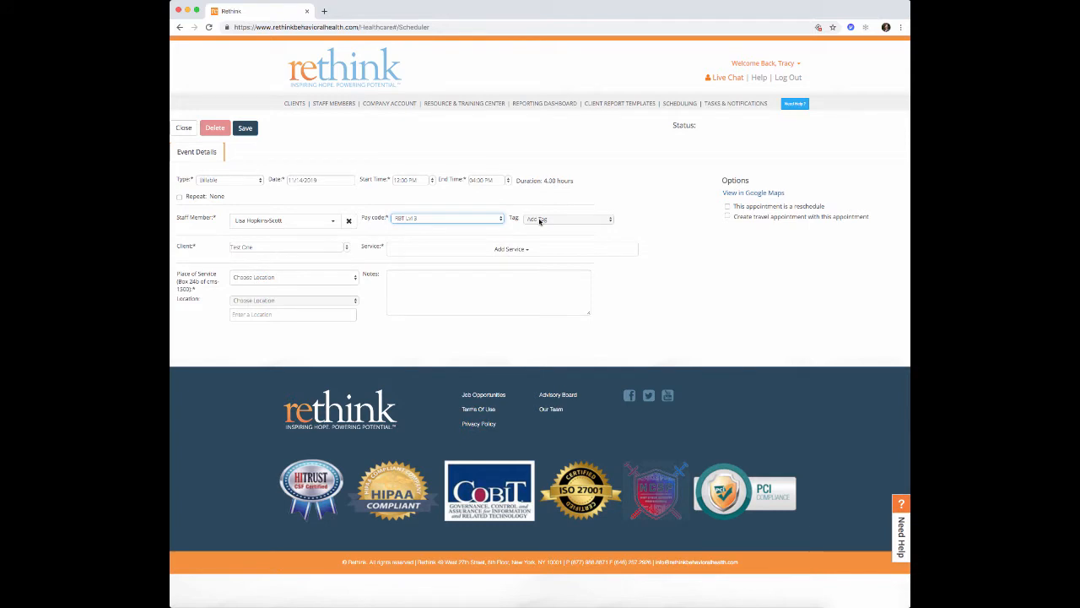
{"action": "left_click", "coordinate": [567, 220]}
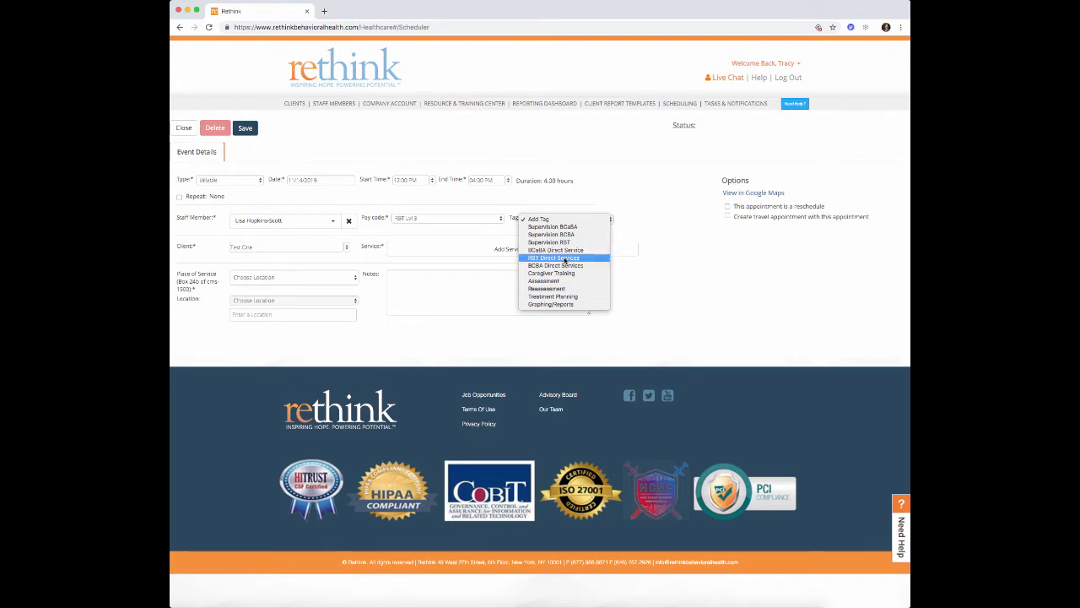
{"action": "left_click", "coordinate": [566, 258]}
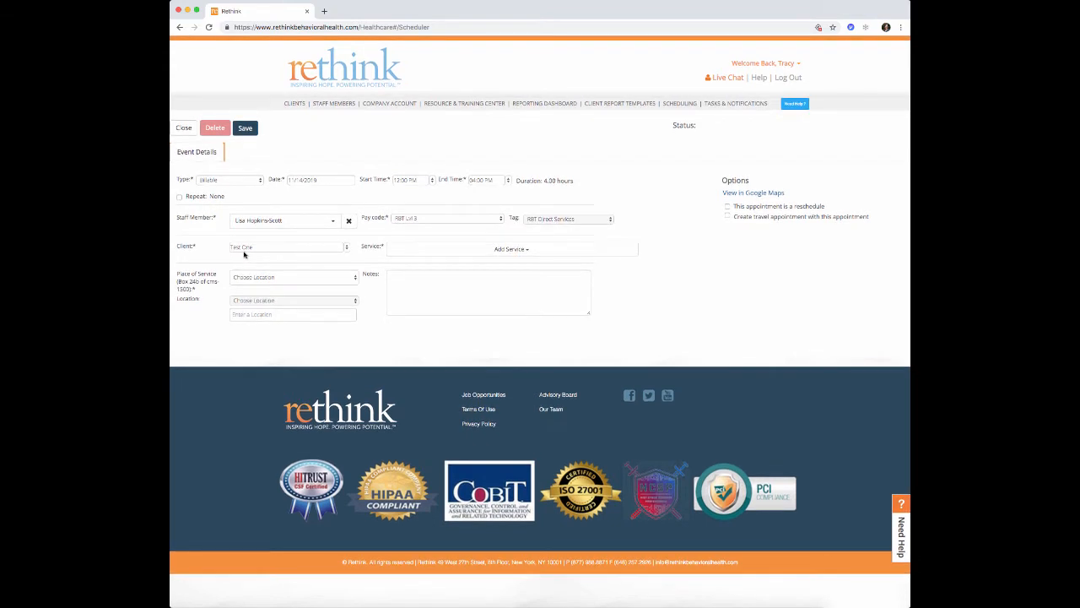
- Add service RBT Direct Service, place of service 99 - Other Place of Service, location Hillsborough
{"action": "left_click", "coordinate": [460, 252]}
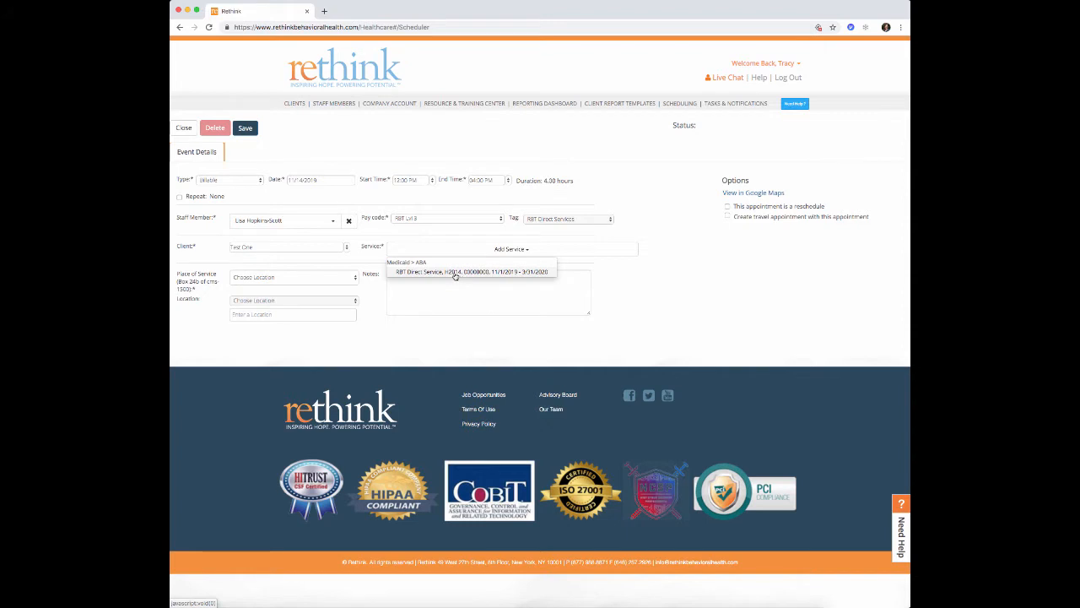
{"action": "left_click", "coordinate": [455, 272]}
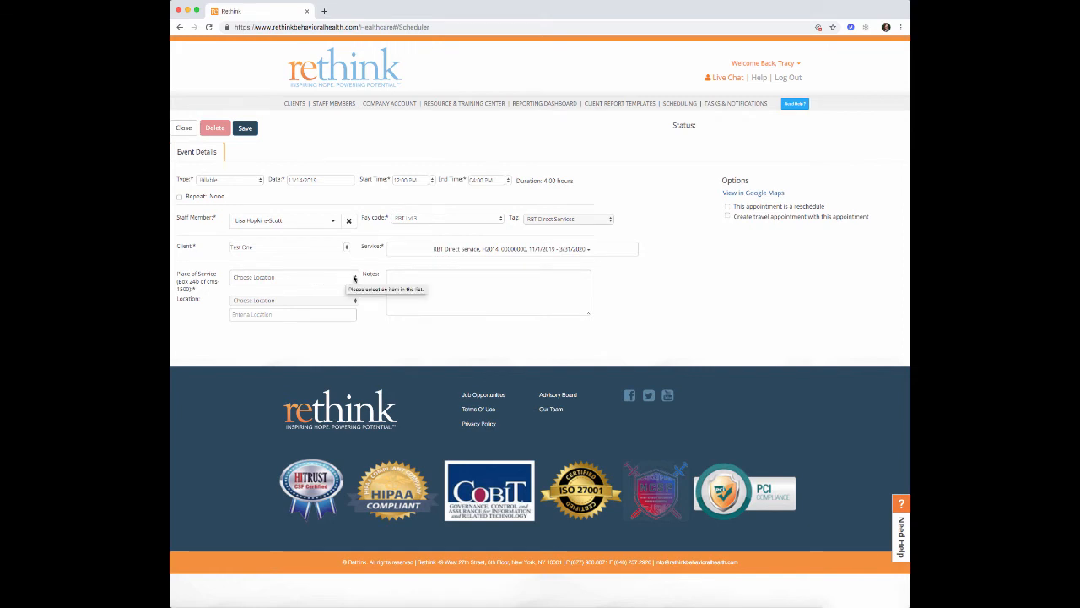
{"action": "left_click", "coordinate": [354, 280]}
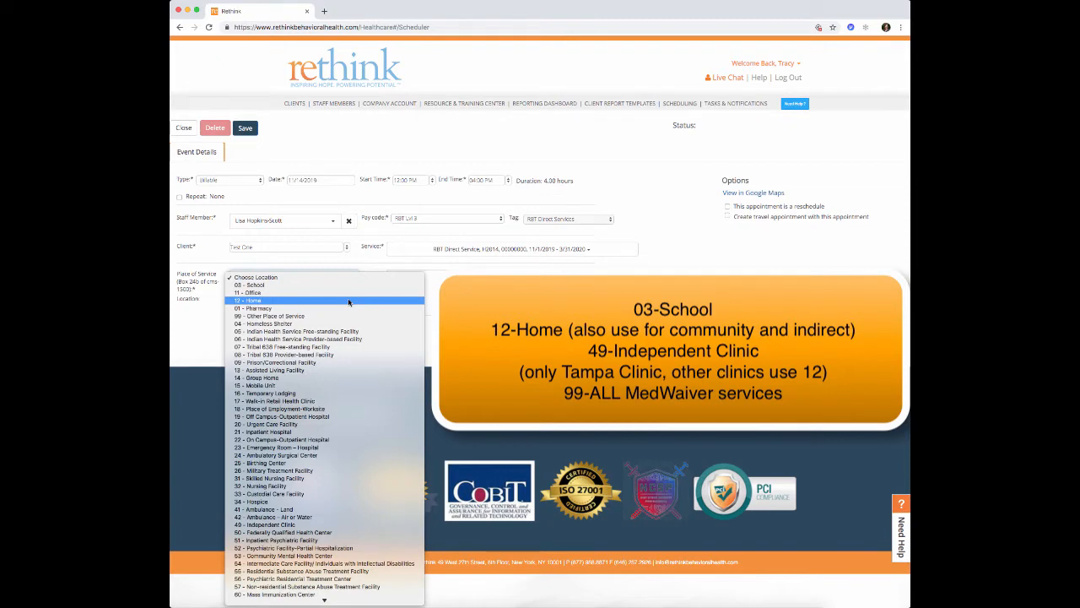
{"action": "scroll", "coordinate": [351, 317], "scroll_direction": "down", "scroll_amount": 3}
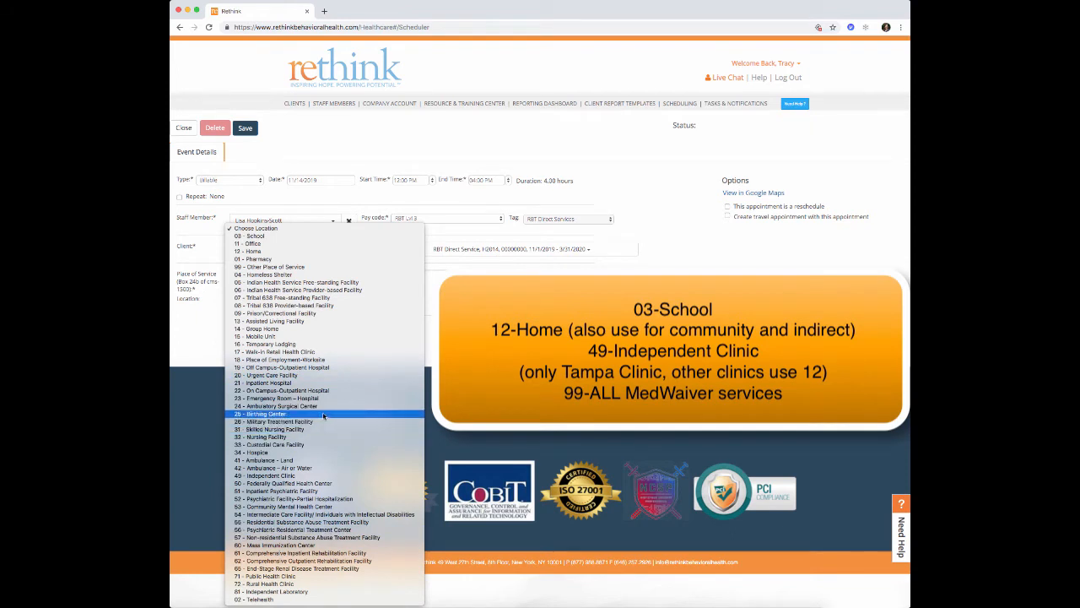
{"action": "left_click", "coordinate": [307, 268]}
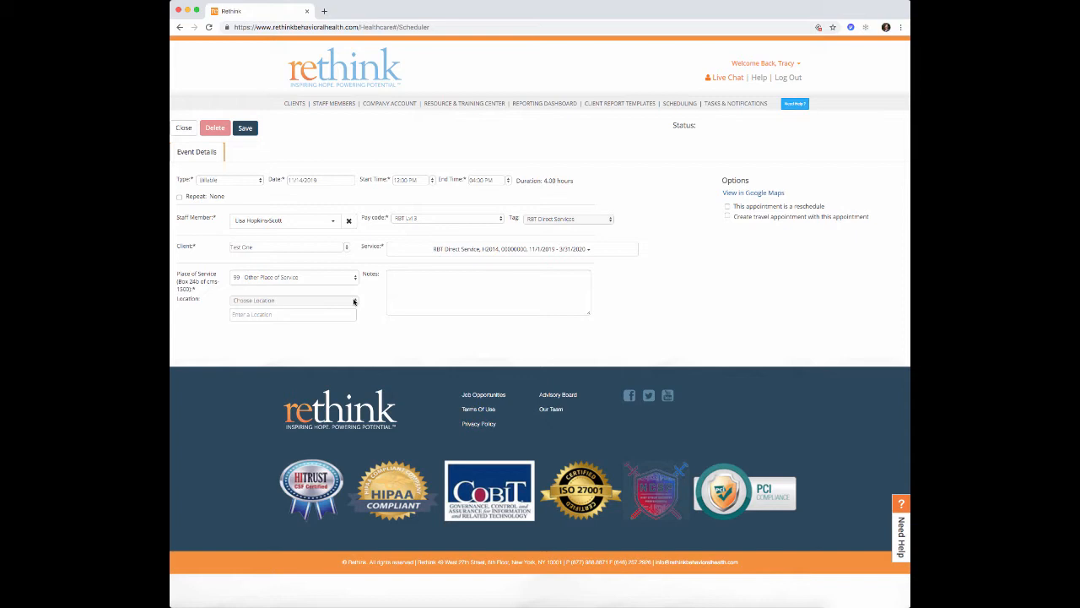
{"action": "left_click", "coordinate": [354, 302]}
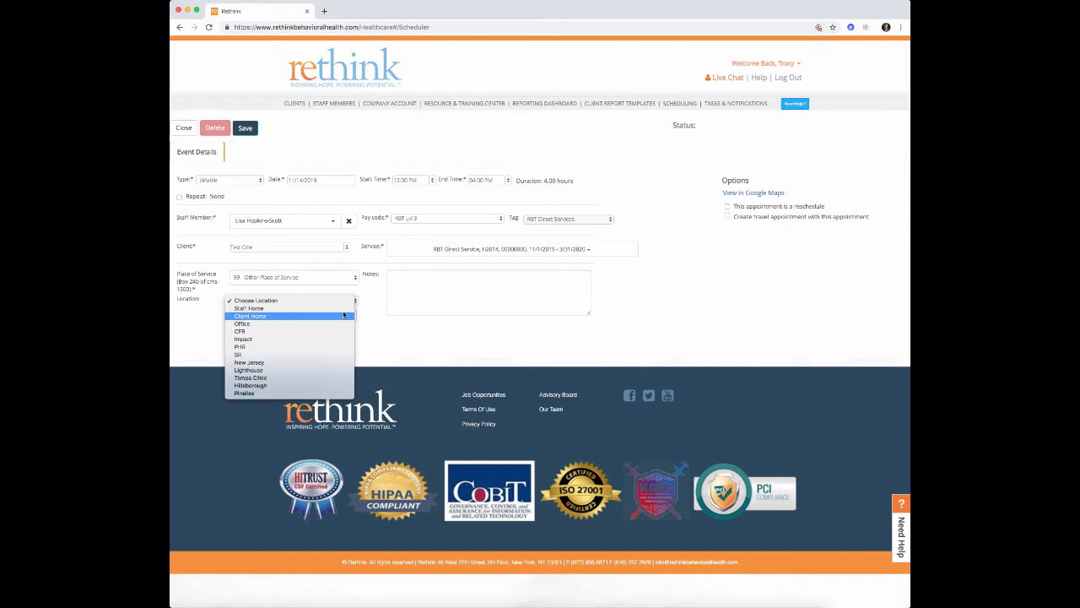
{"action": "left_click", "coordinate": [351, 385]}
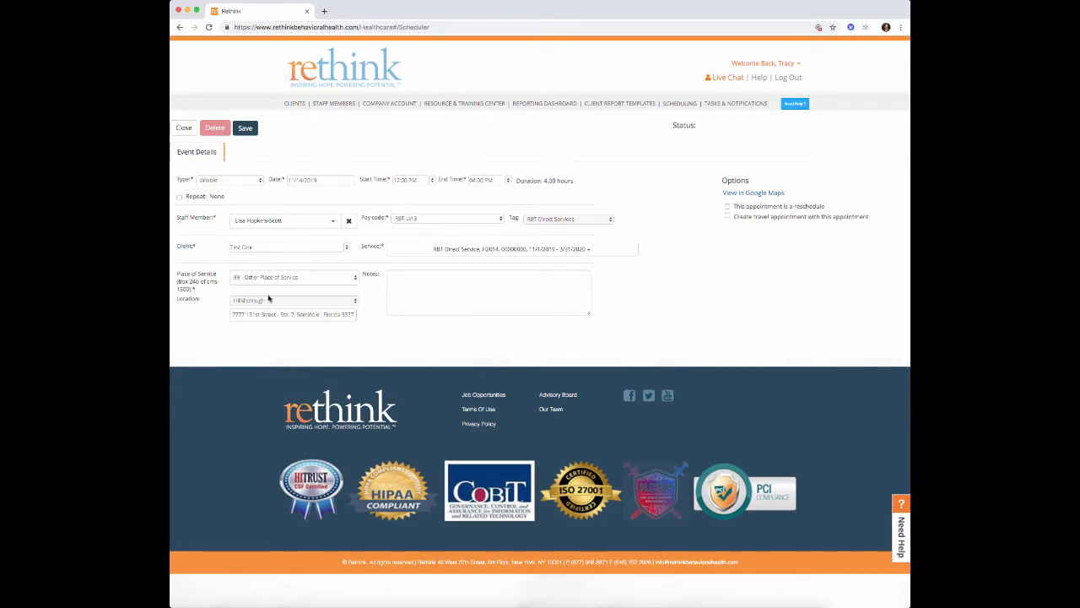
- Save the 11/14 appointment and return to the calendar showing its 4.00-hour billable block
{"action": "left_click", "coordinate": [253, 131]}
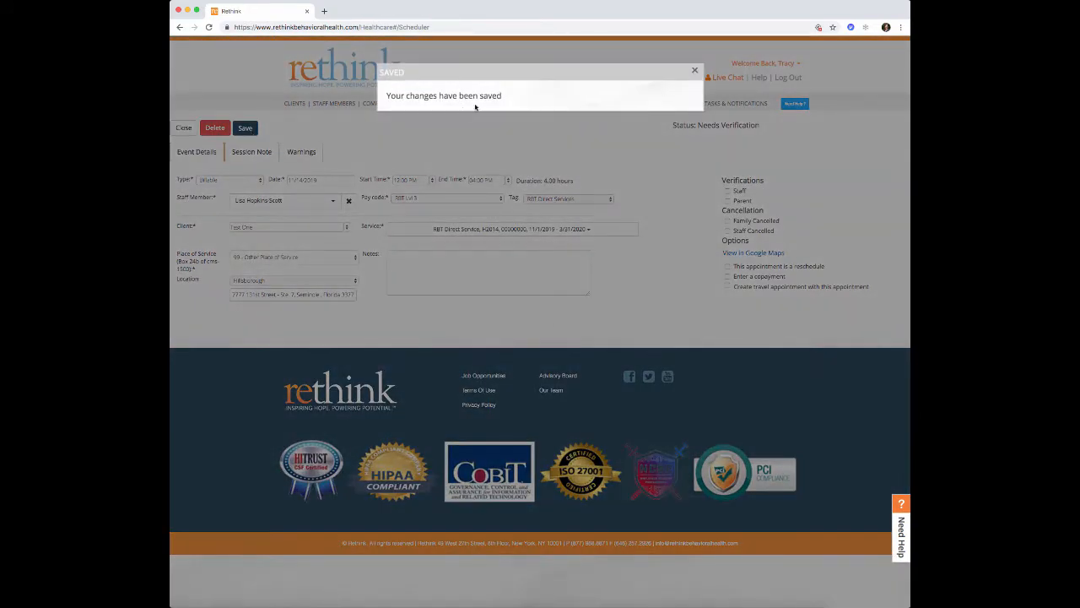
{"action": "left_click", "coordinate": [695, 71]}
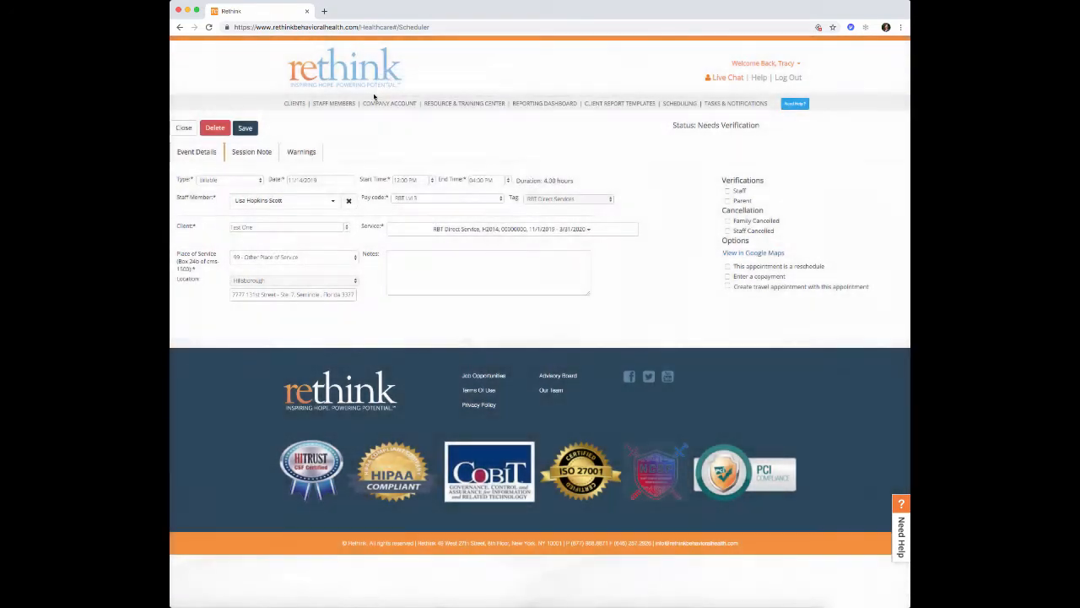
{"action": "left_click", "coordinate": [186, 128]}
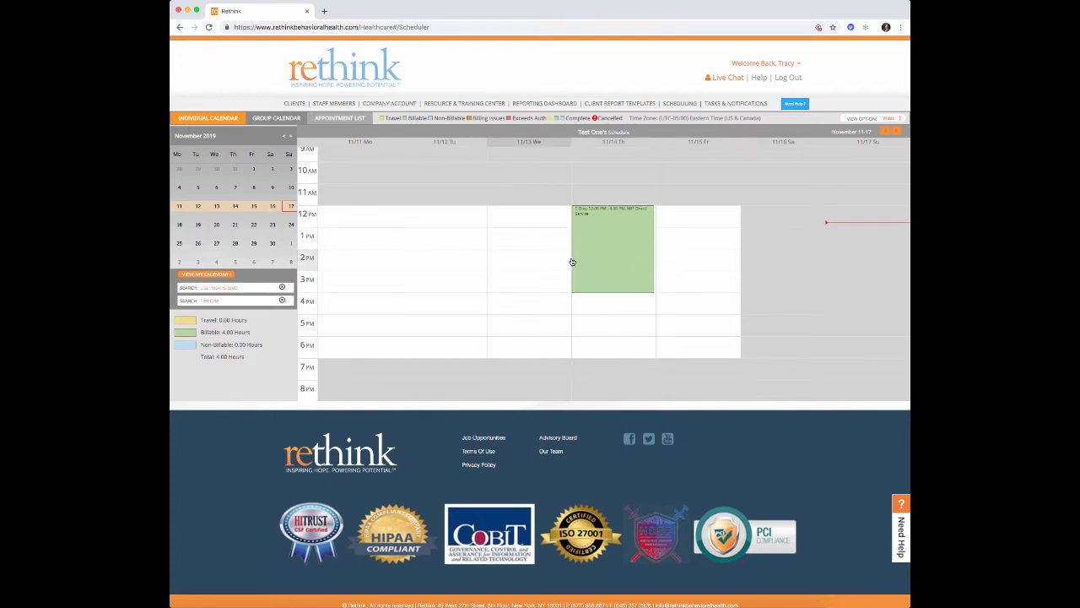
{"action": "mouse_move", "coordinate": [613, 293]}
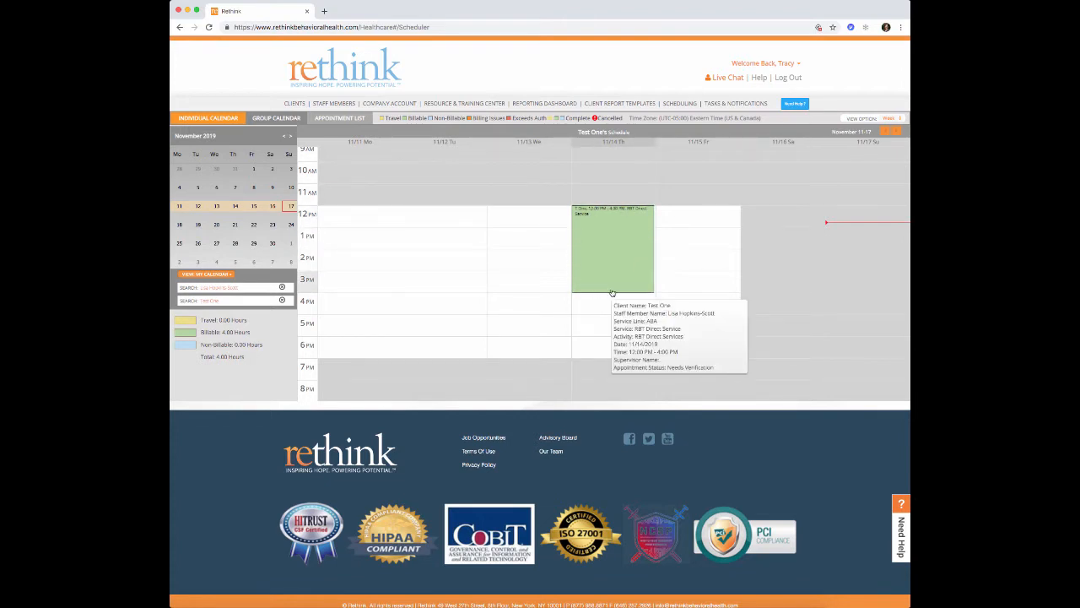
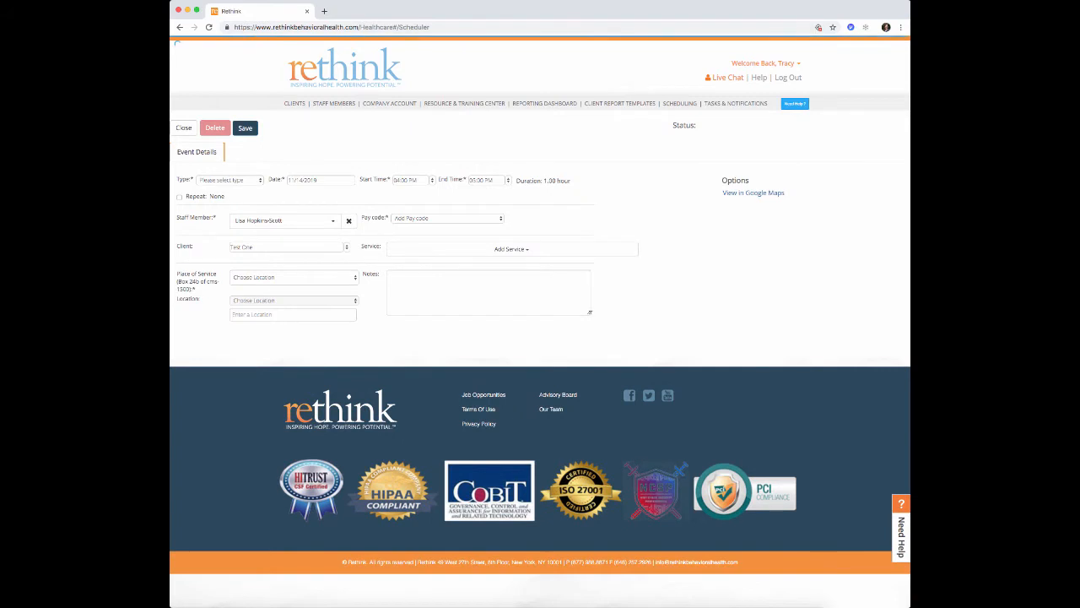
- Make the appointment Non-Billable with pay code RBT Lvl 3 and tag Supervision RBT
{"action": "left_click", "coordinate": [261, 180]}
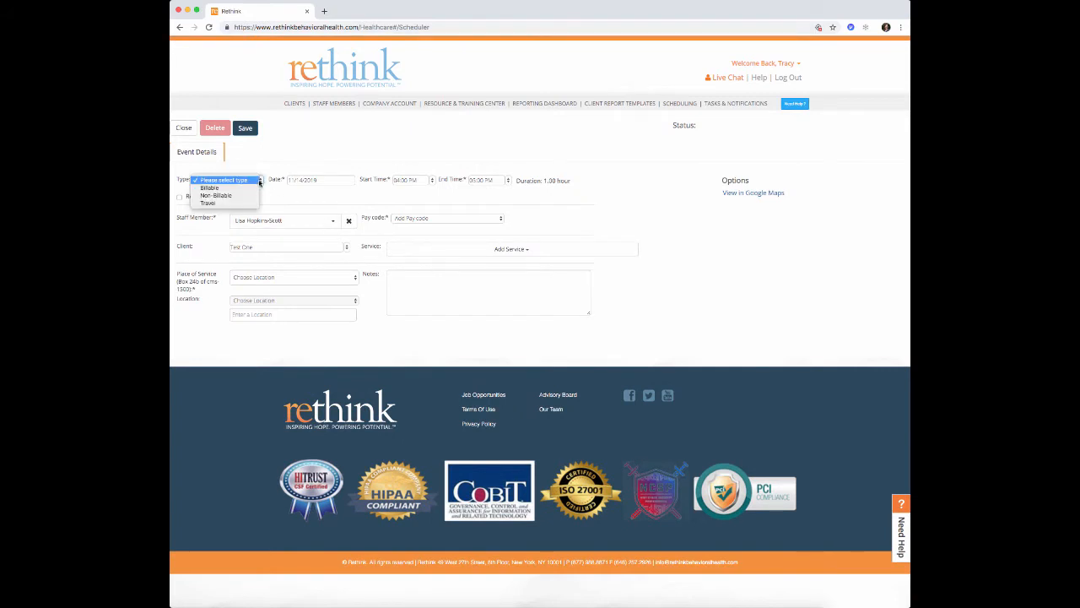
{"action": "left_click", "coordinate": [245, 196]}
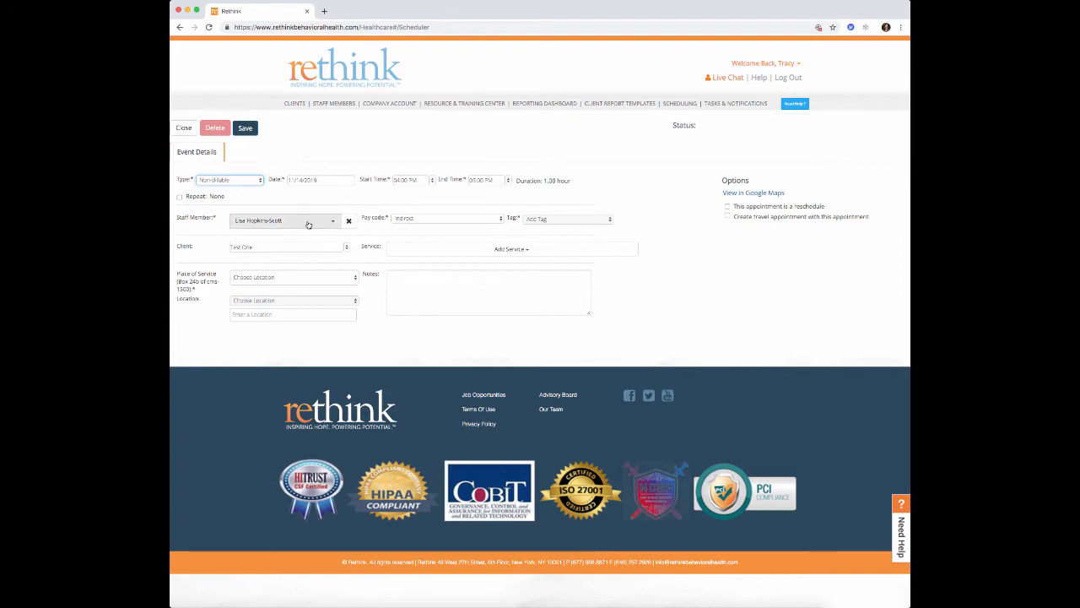
{"action": "left_click", "coordinate": [430, 219]}
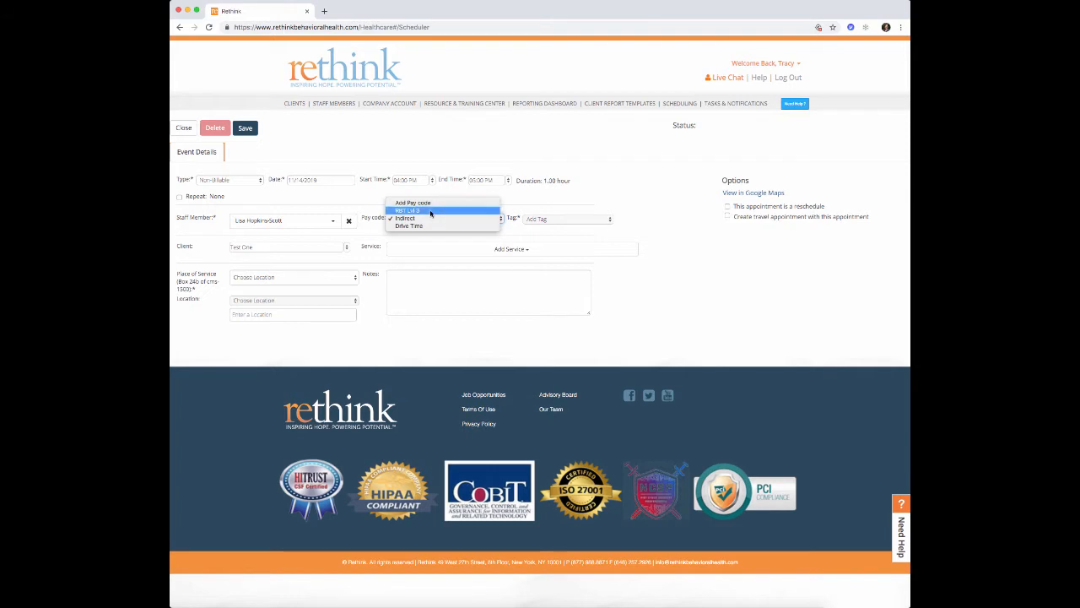
{"action": "left_click", "coordinate": [431, 211]}
{"action": "left_click", "coordinate": [569, 220]}
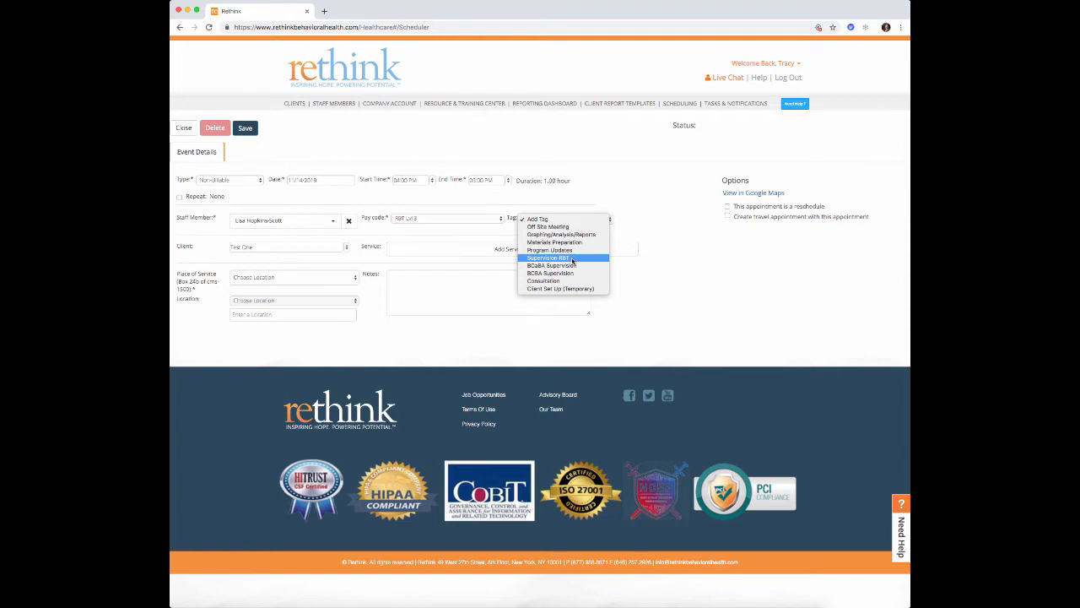
{"action": "left_click", "coordinate": [571, 259]}
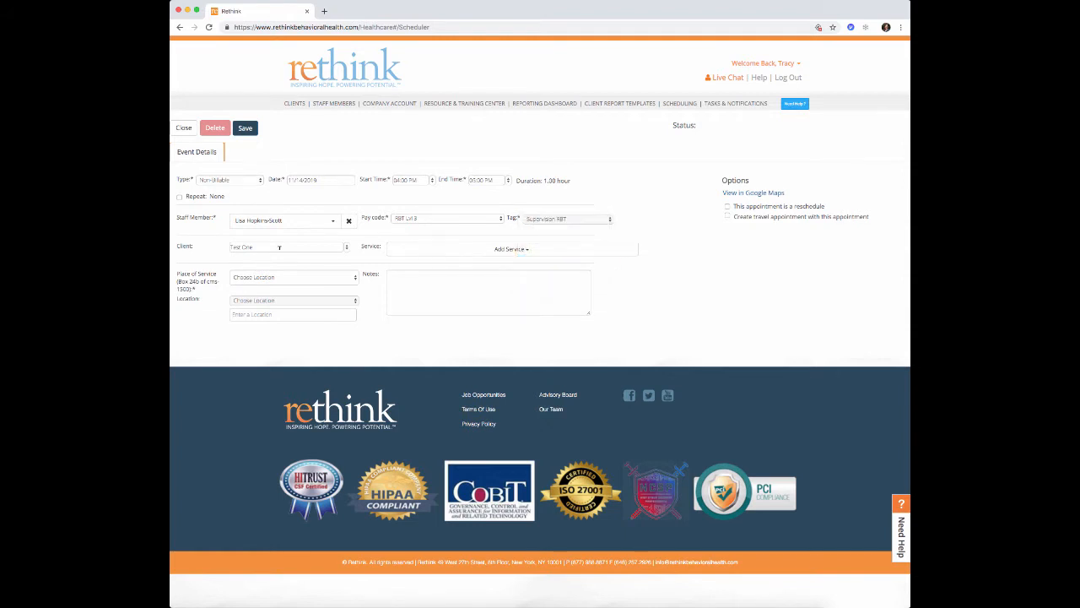
- Add service RBT Direct Service, place of service 12 - Home, location Hillsborough
{"action": "left_click", "coordinate": [431, 249]}
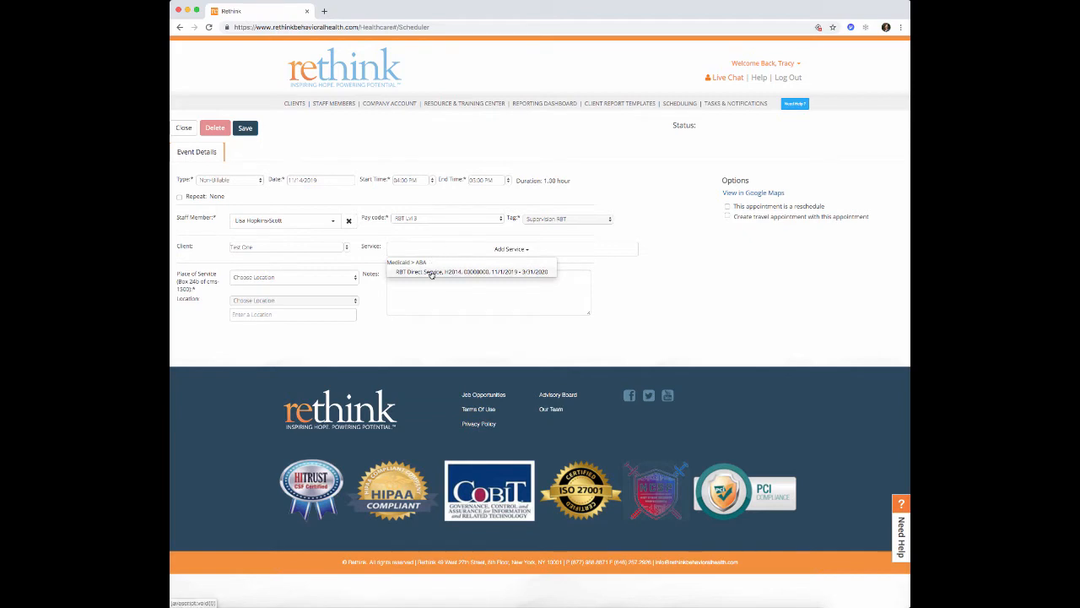
{"action": "left_click", "coordinate": [432, 272]}
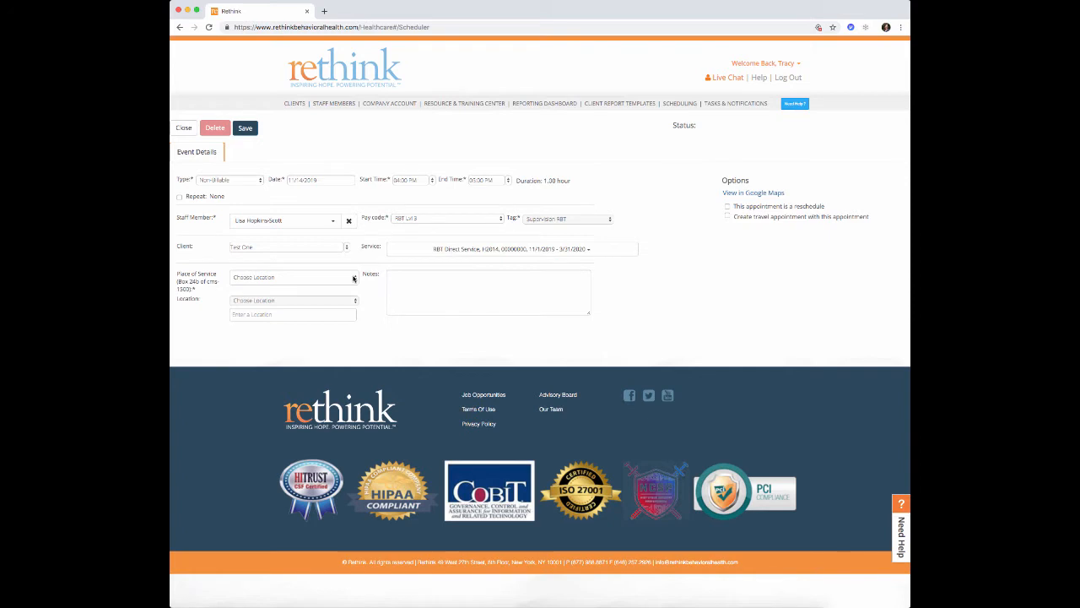
{"action": "left_click", "coordinate": [353, 279]}
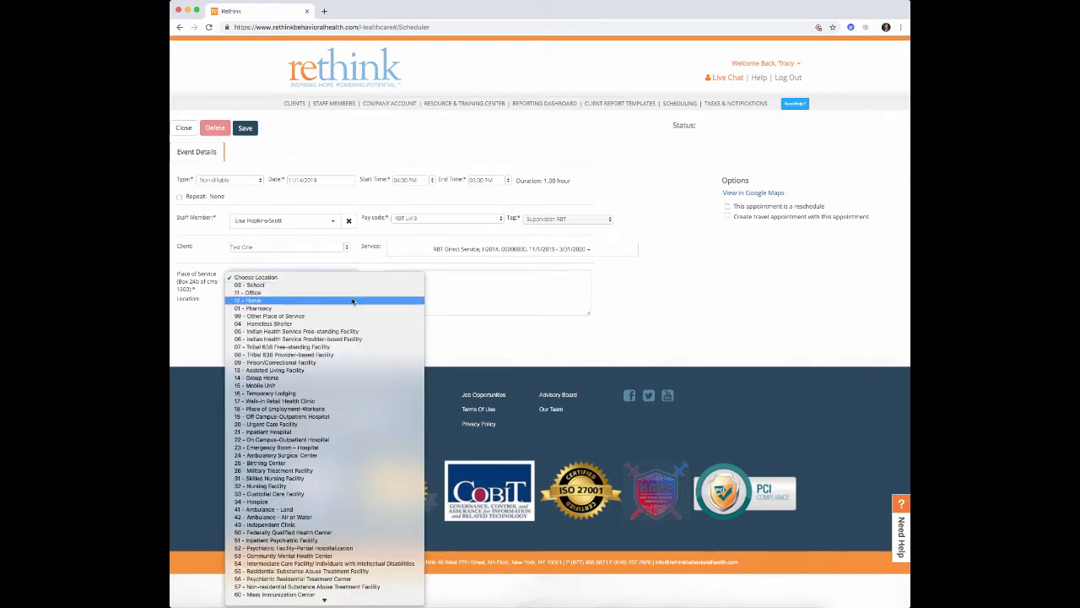
{"action": "left_click", "coordinate": [353, 300]}
{"action": "left_click", "coordinate": [354, 301]}
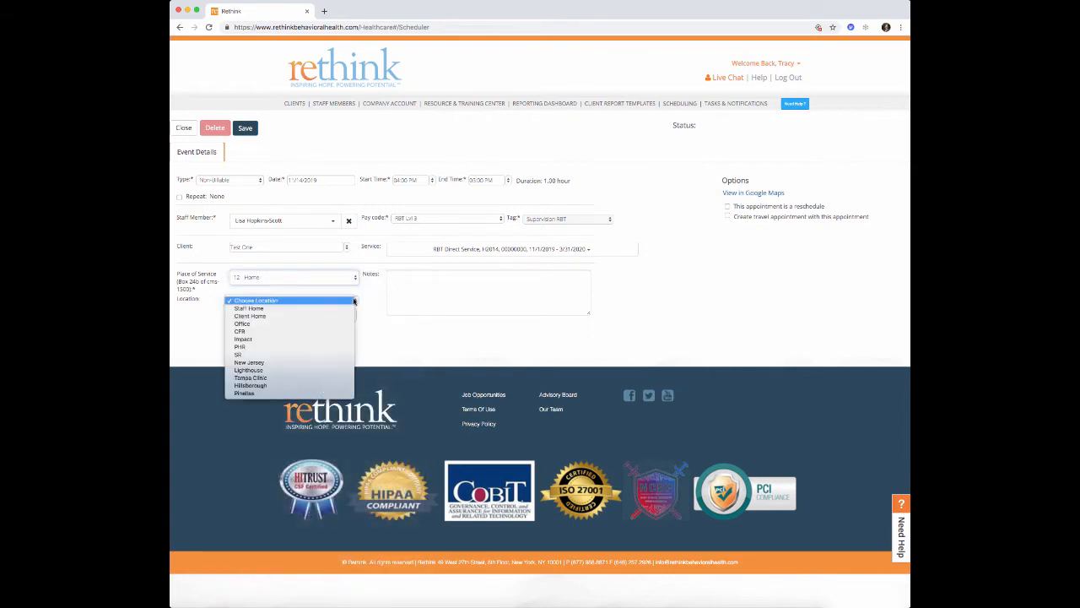
{"action": "left_click", "coordinate": [326, 388]}
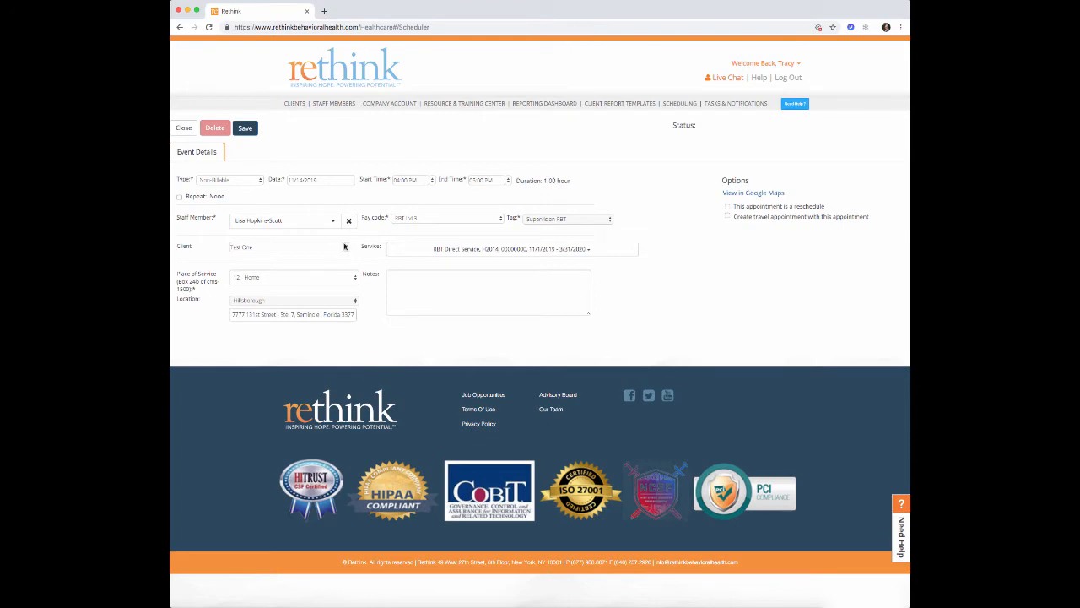
- Save the supervision appointment and return to the calendar
{"action": "left_click", "coordinate": [245, 128]}
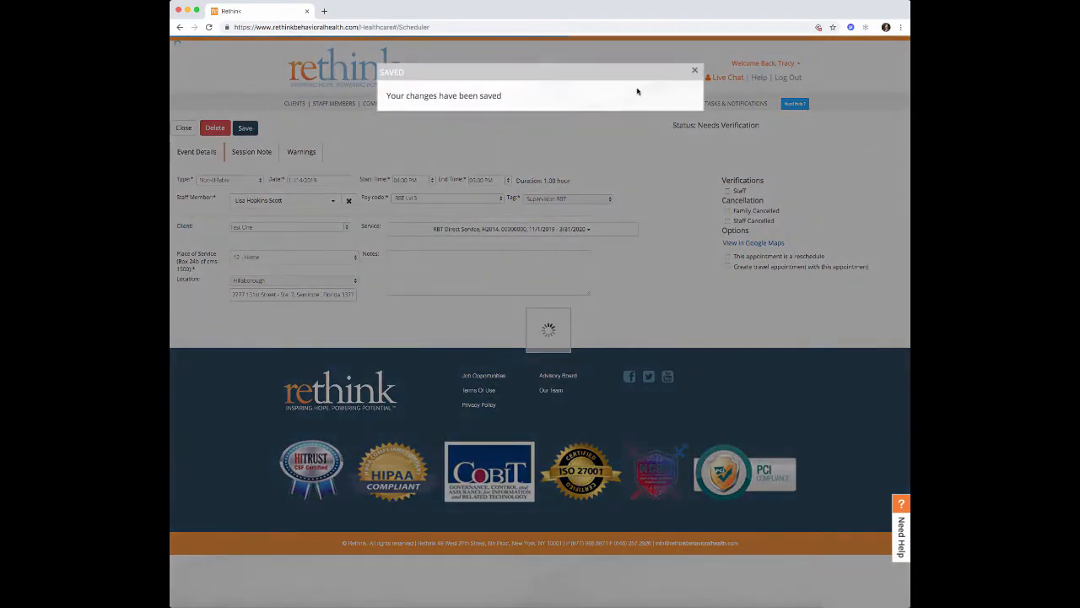
{"action": "left_click", "coordinate": [695, 71]}
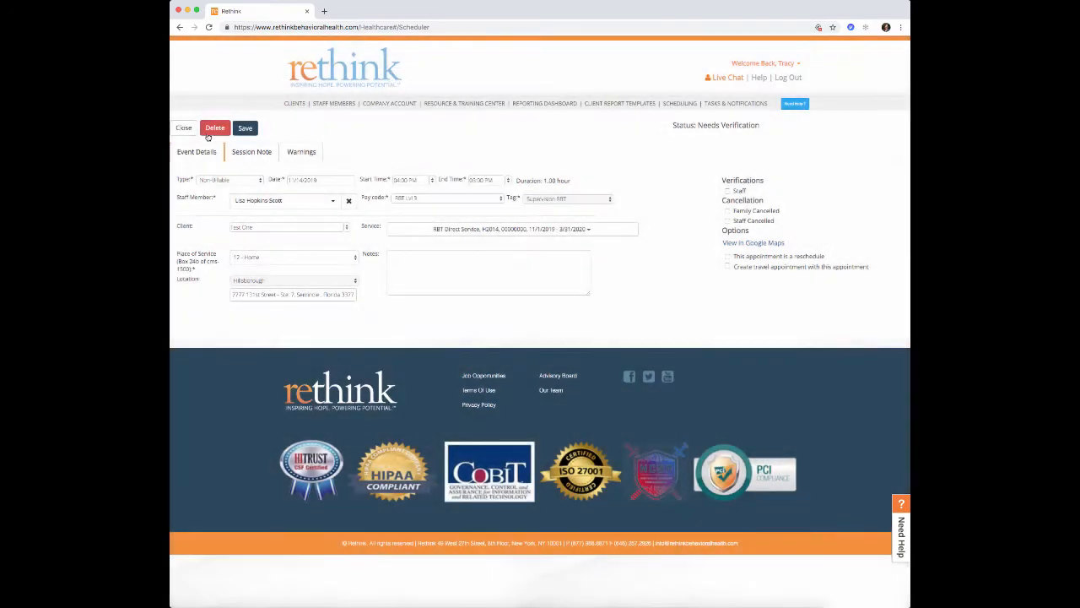
{"action": "left_click", "coordinate": [183, 130]}
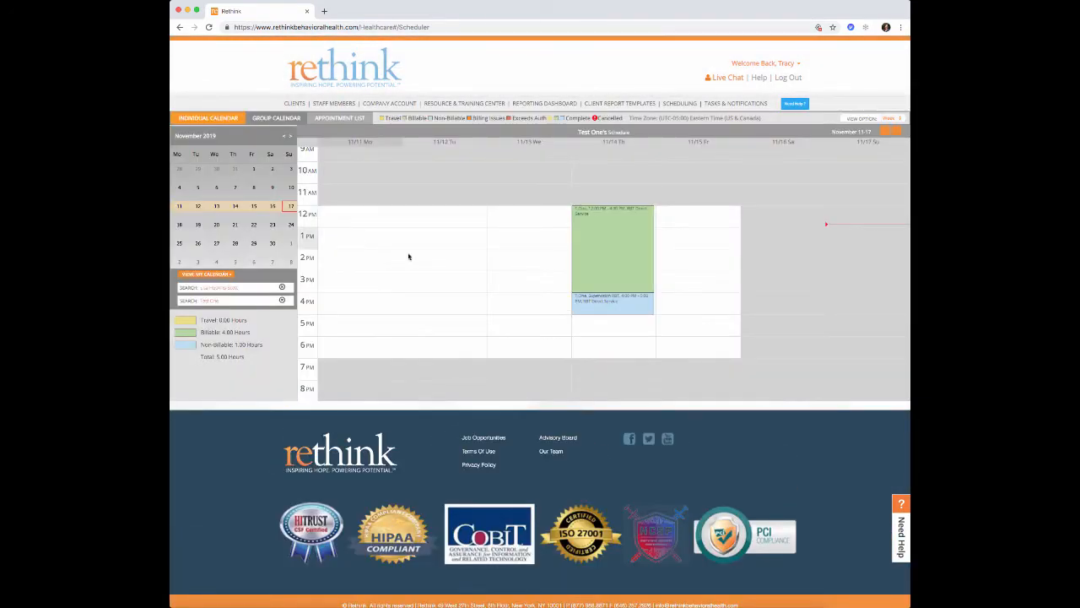
{"action": "mouse_move", "coordinate": [600, 310]}
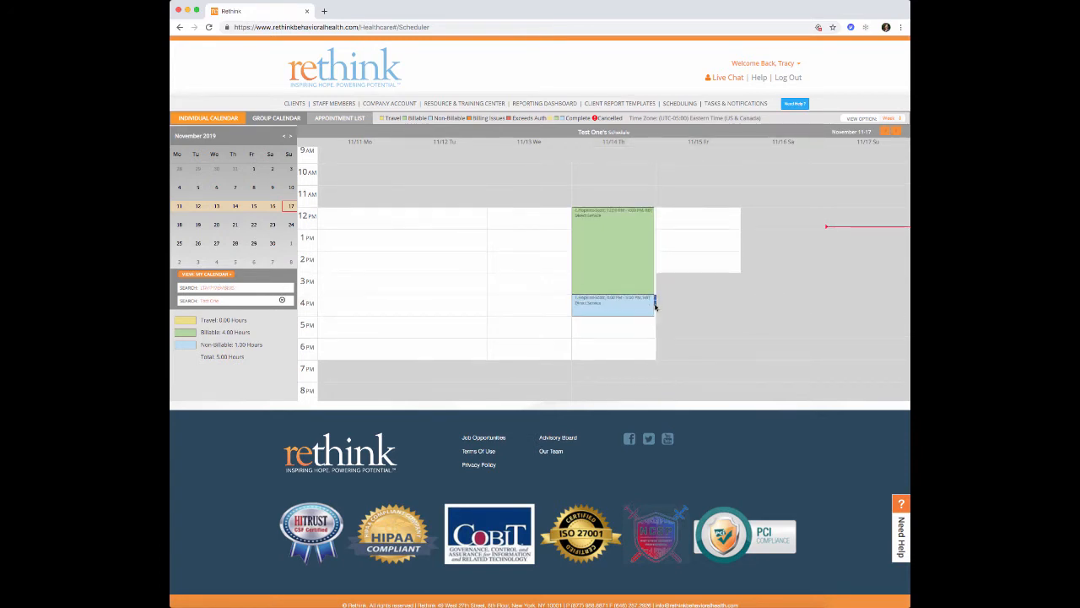
- Reopen the 4–5 PM appointment, make it Billable, and assign the searched staff member
{"action": "left_click", "coordinate": [653, 311]}
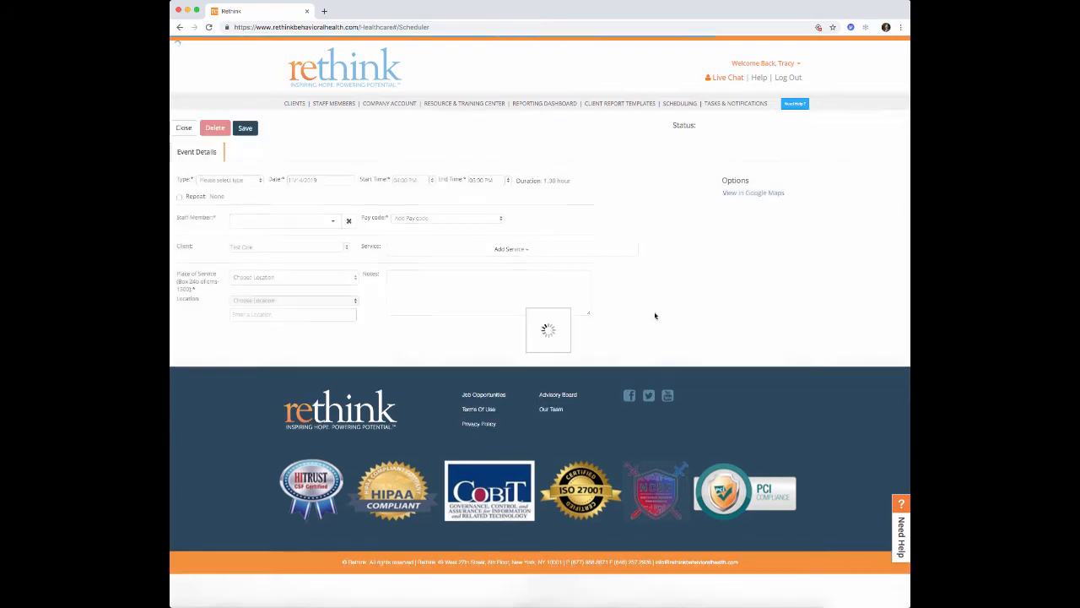
{"action": "left_click", "coordinate": [252, 181]}
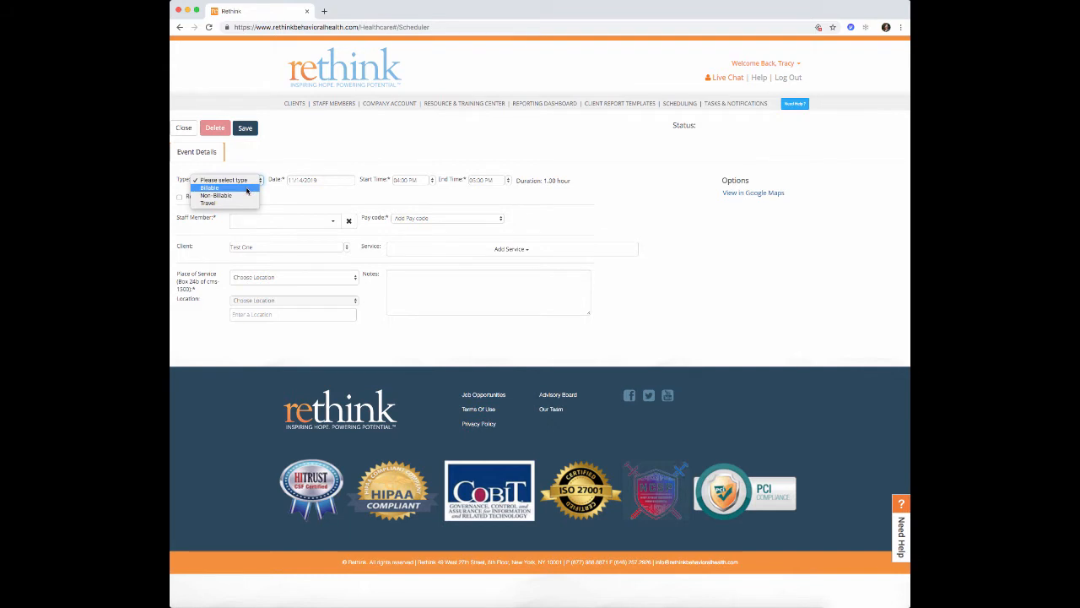
{"action": "left_click", "coordinate": [247, 189]}
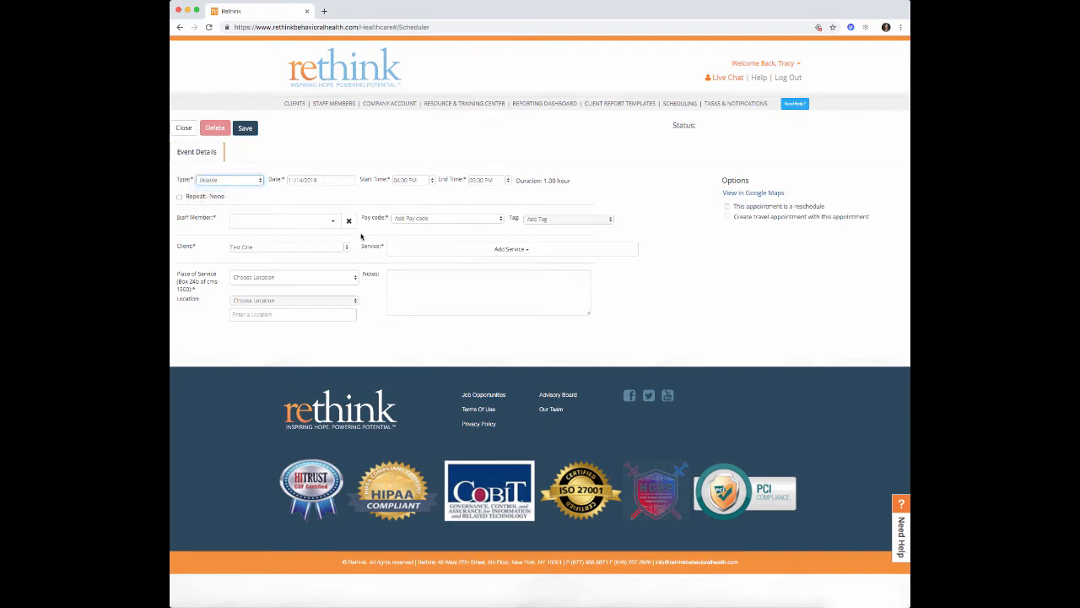
{"action": "left_click", "coordinate": [308, 225]}
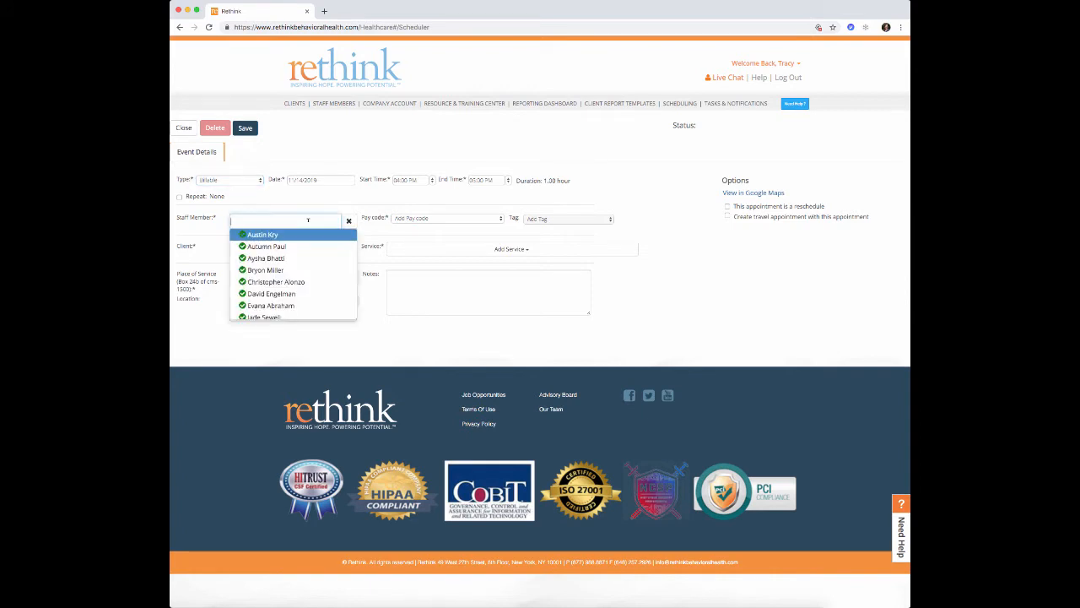
{"action": "type", "text": "tracy"}
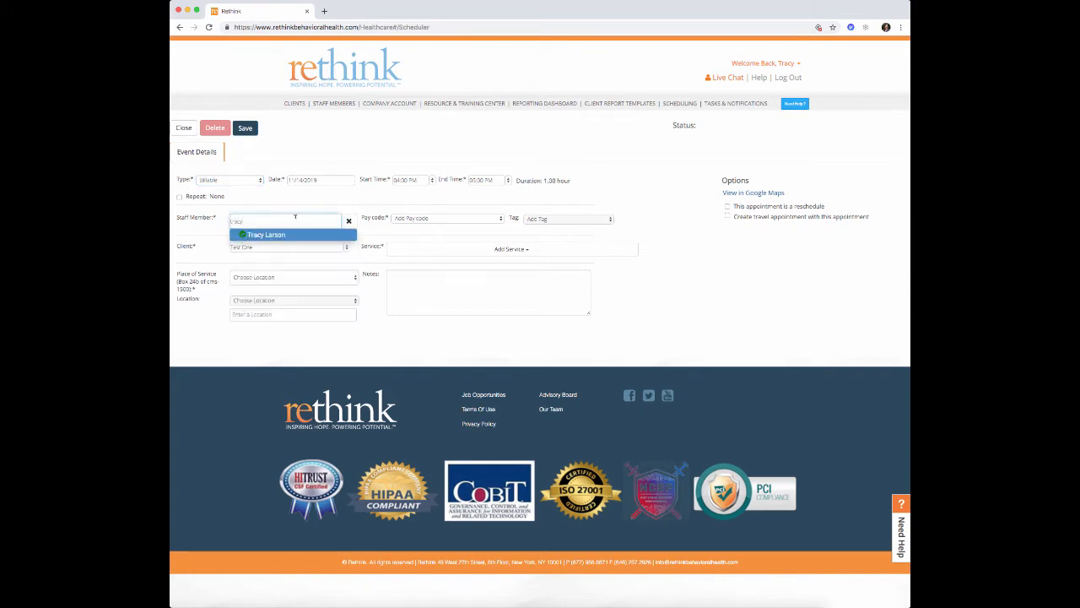
{"action": "left_click", "coordinate": [283, 236]}
- Set the supervision pay code, tag Supervision BCBA, and add the BCBA Direct/Supervision/Caregiver Training service
{"action": "left_click", "coordinate": [431, 221]}
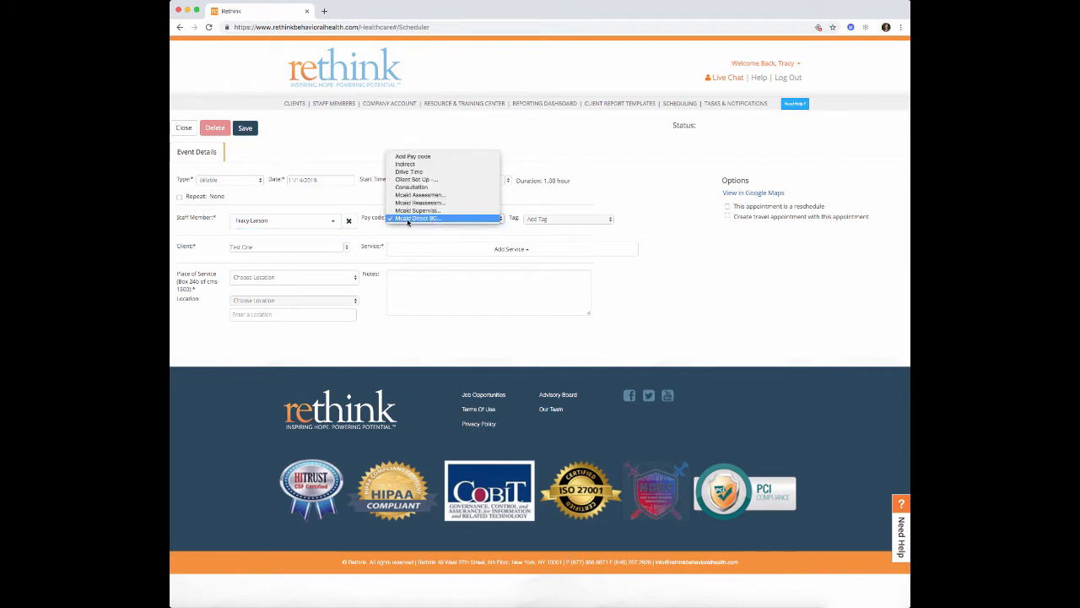
{"action": "left_click", "coordinate": [430, 210]}
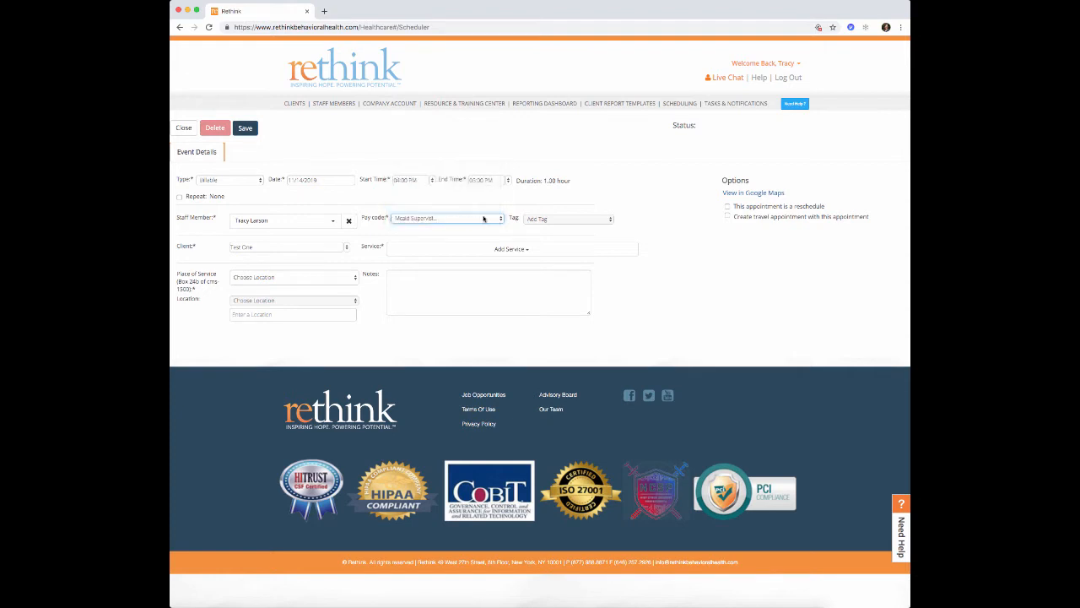
{"action": "left_click", "coordinate": [547, 220]}
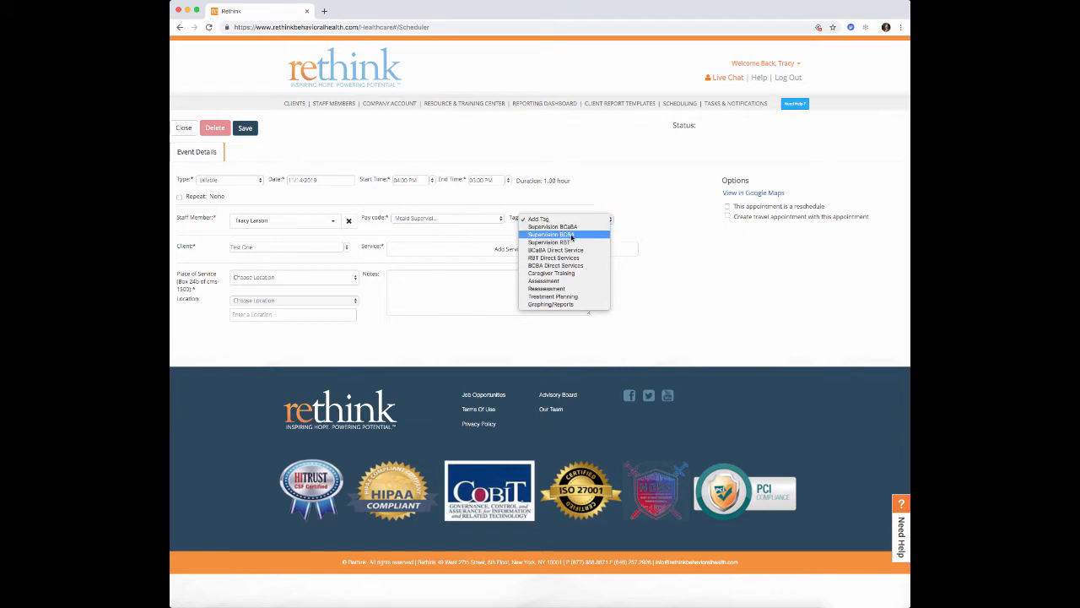
{"action": "left_click", "coordinate": [571, 237]}
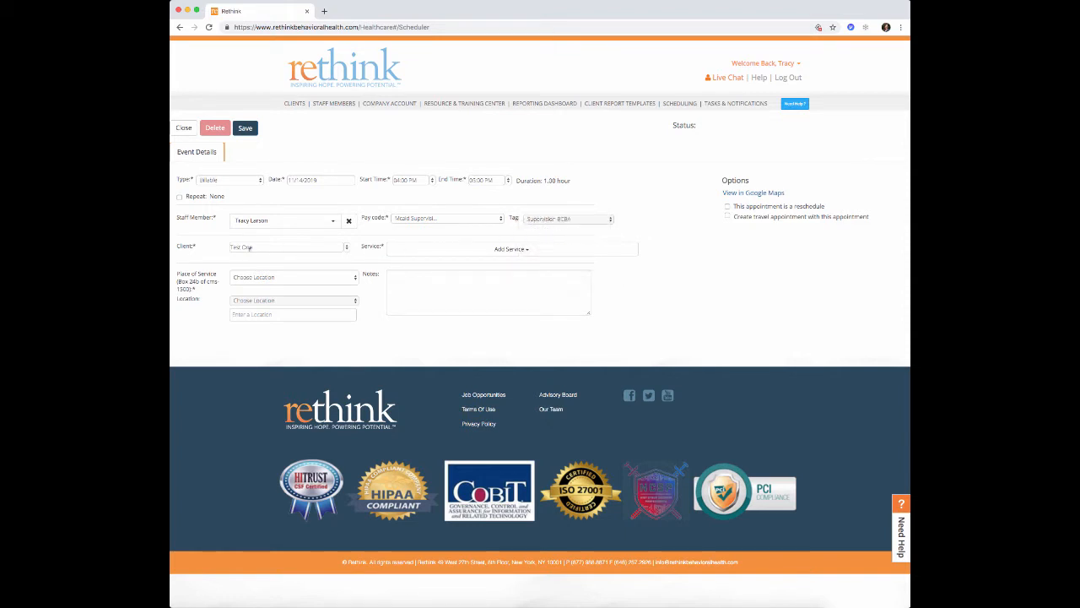
{"action": "left_click", "coordinate": [465, 254]}
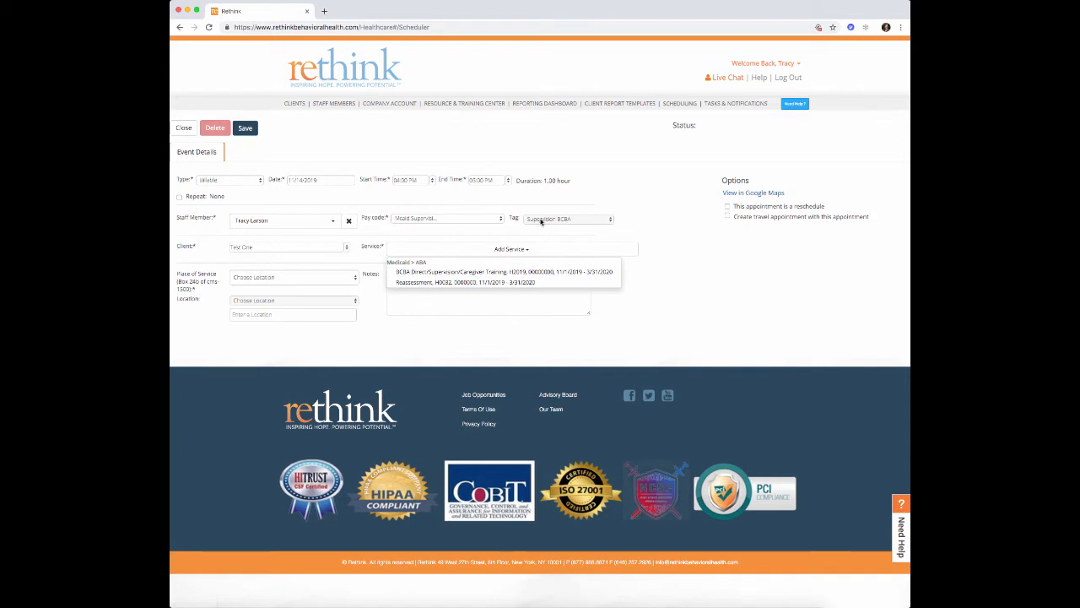
{"action": "left_click", "coordinate": [455, 273]}
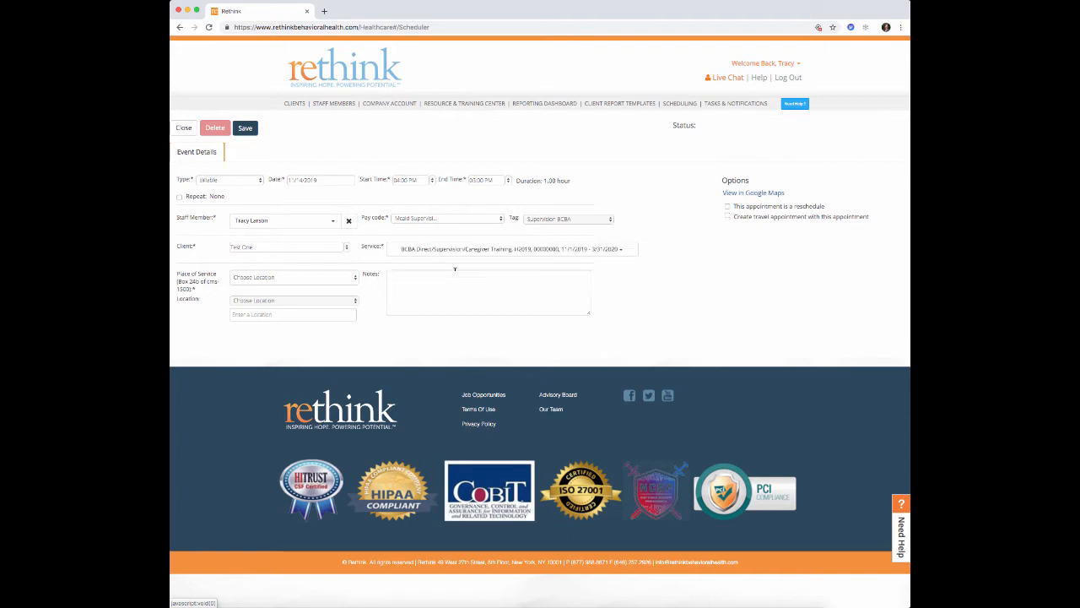
- Set place of service 12 - Home and location Hillsborough, then save and return to the calendar
{"action": "left_click", "coordinate": [354, 279]}
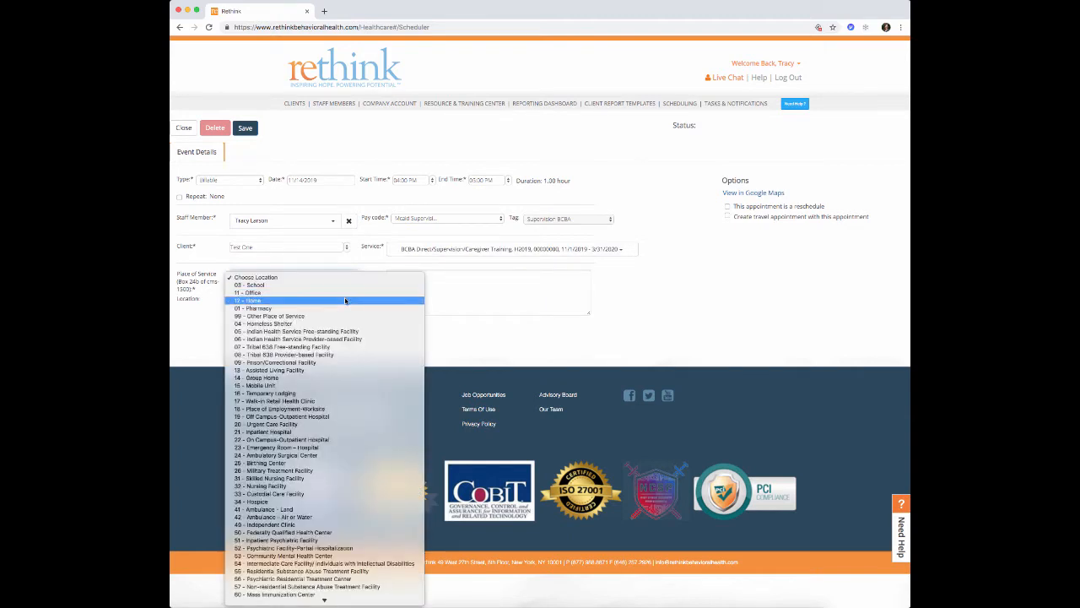
{"action": "left_click", "coordinate": [346, 300]}
{"action": "left_click", "coordinate": [354, 300]}
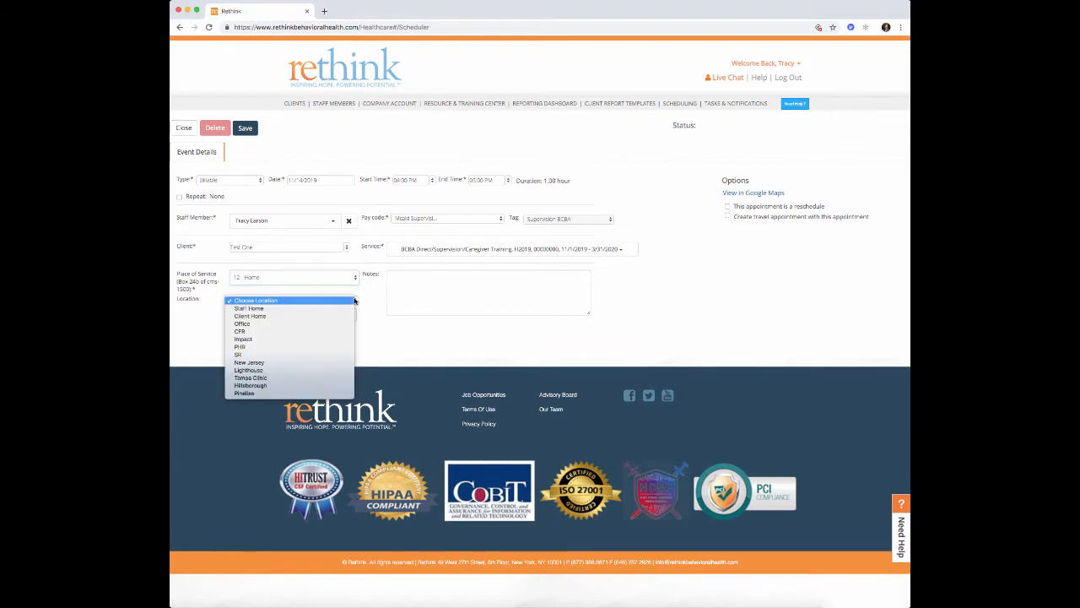
{"action": "left_click", "coordinate": [339, 384]}
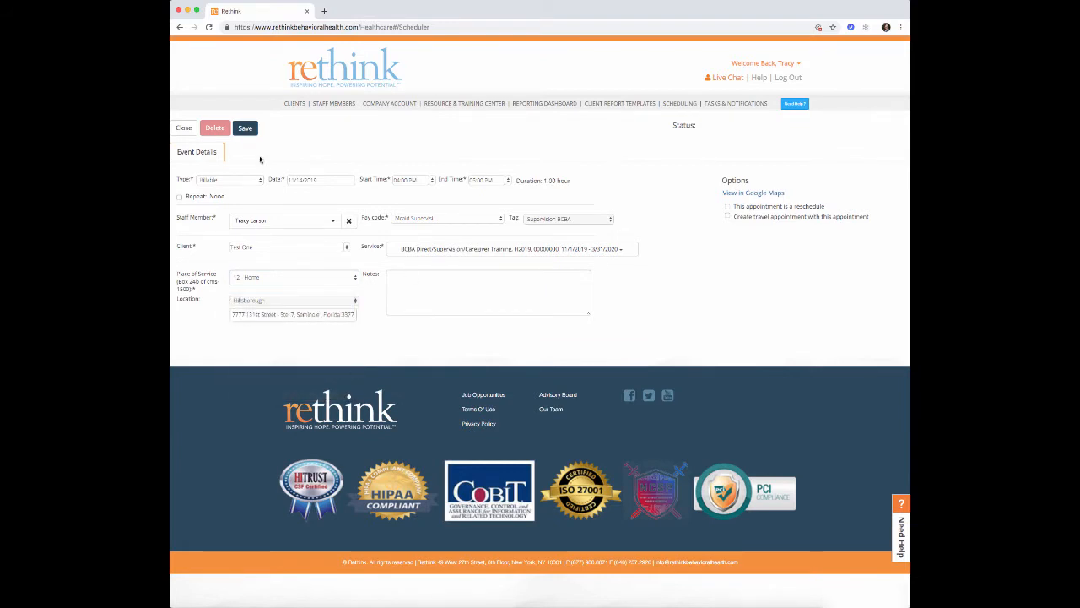
{"action": "left_click", "coordinate": [245, 128]}
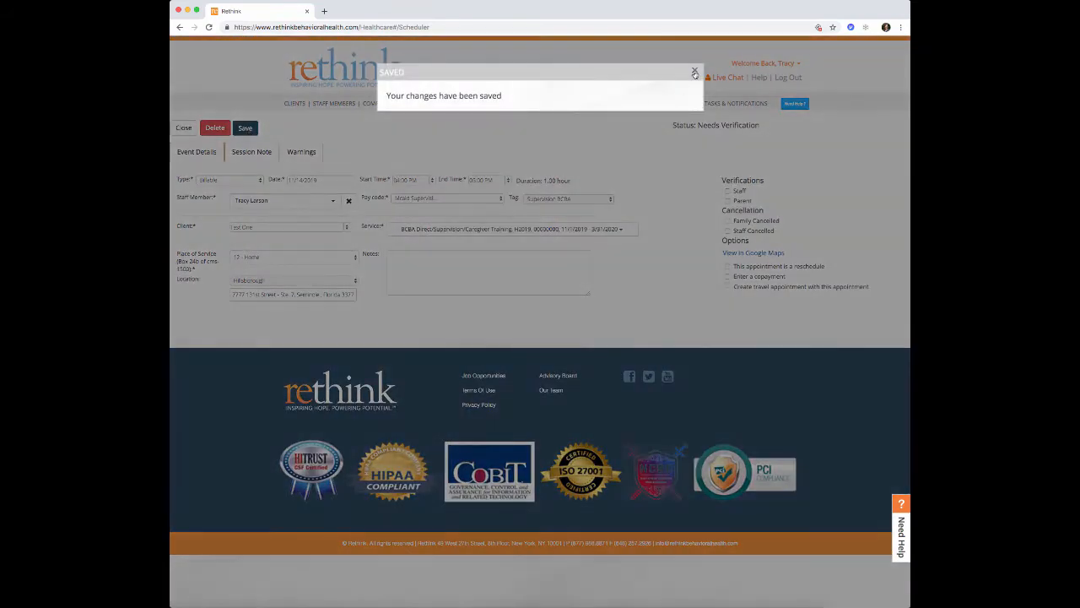
{"action": "left_click", "coordinate": [695, 73]}
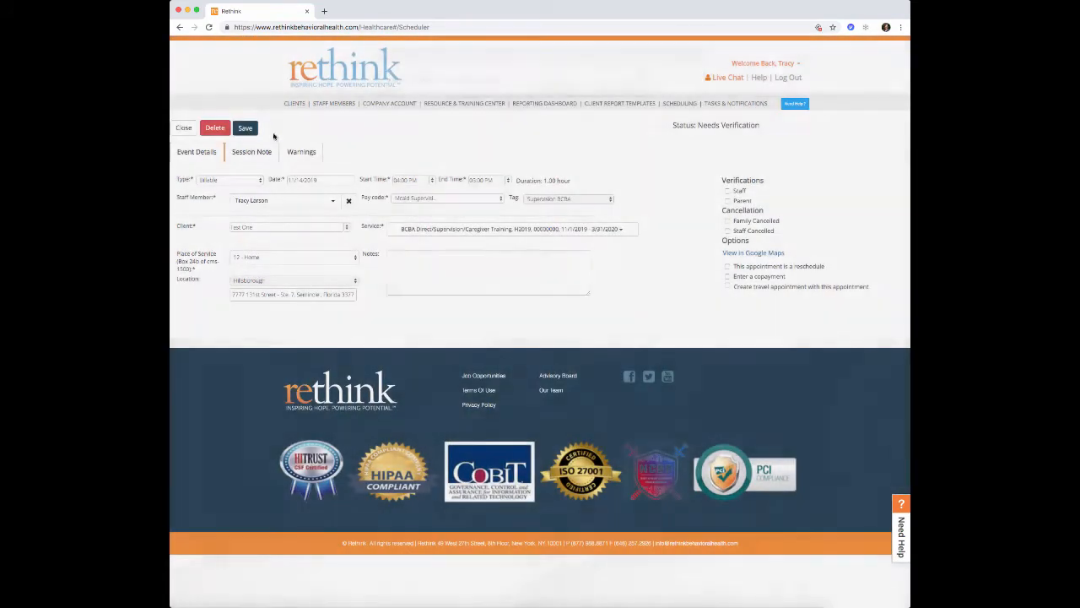
{"action": "left_click", "coordinate": [185, 128]}
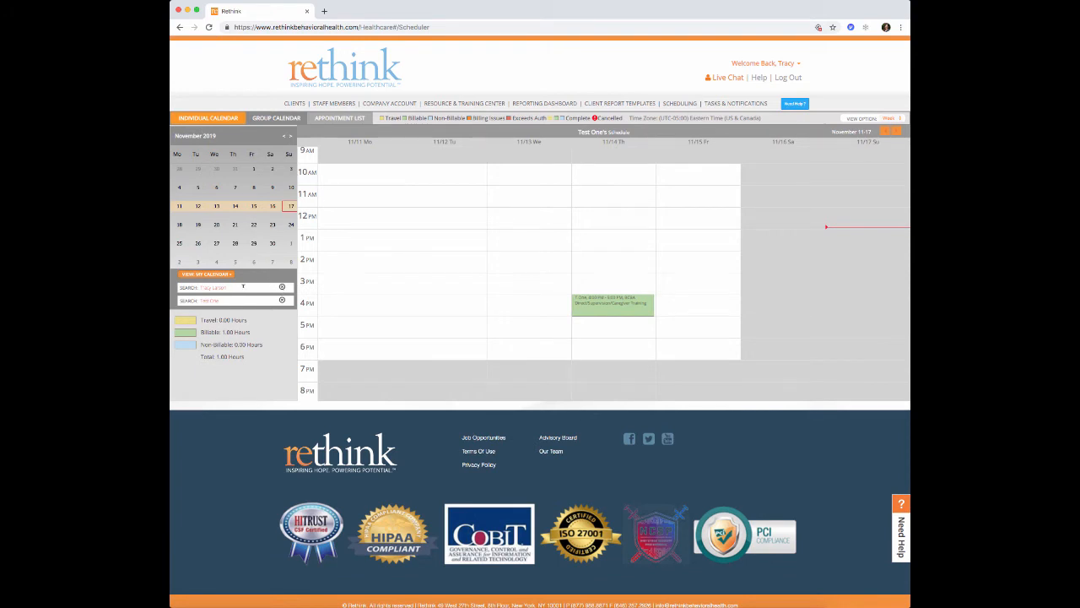
- Clear the staff filter to show all appointments and mark out a new 5–6 PM event on 11/14
{"action": "left_click", "coordinate": [284, 287]}
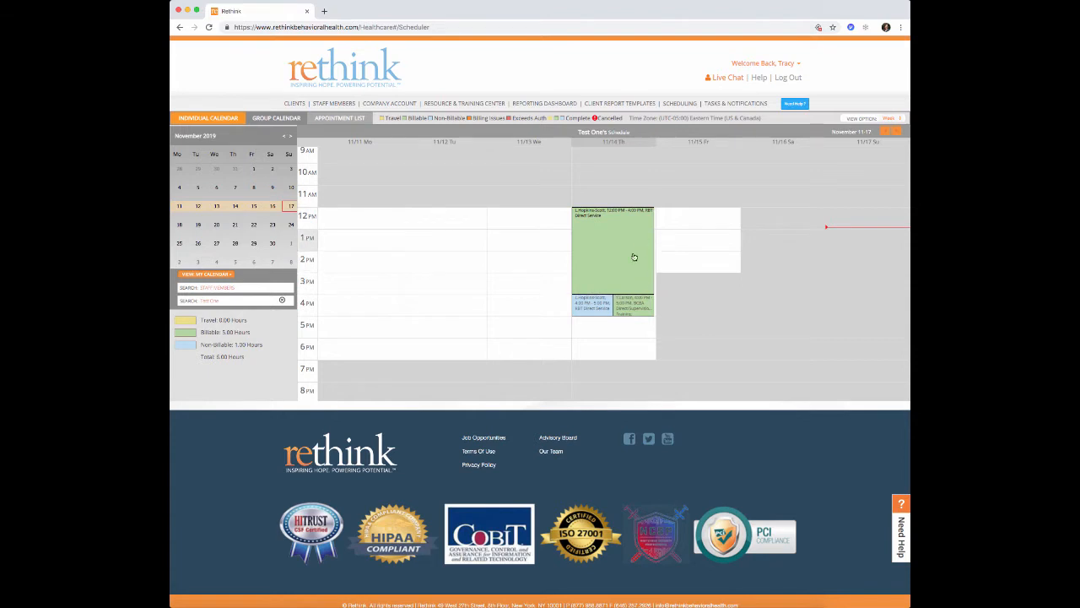
{"action": "mouse_move", "coordinate": [591, 308]}
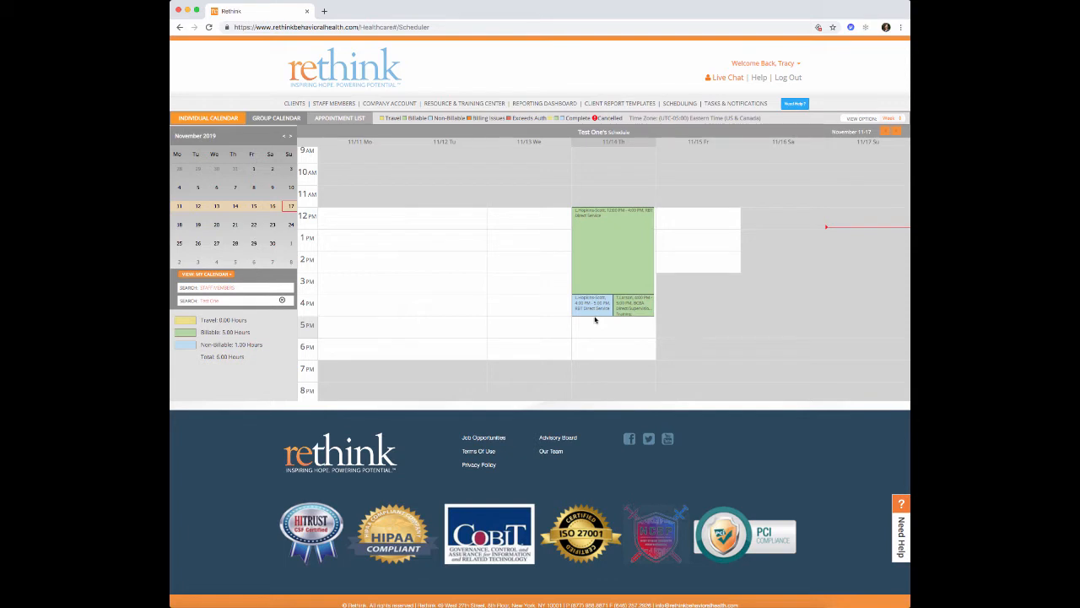
{"action": "left_click_drag", "start_coordinate": [594, 319], "coordinate": [594, 337]}
{"action": "left_click", "coordinate": [253, 181]}
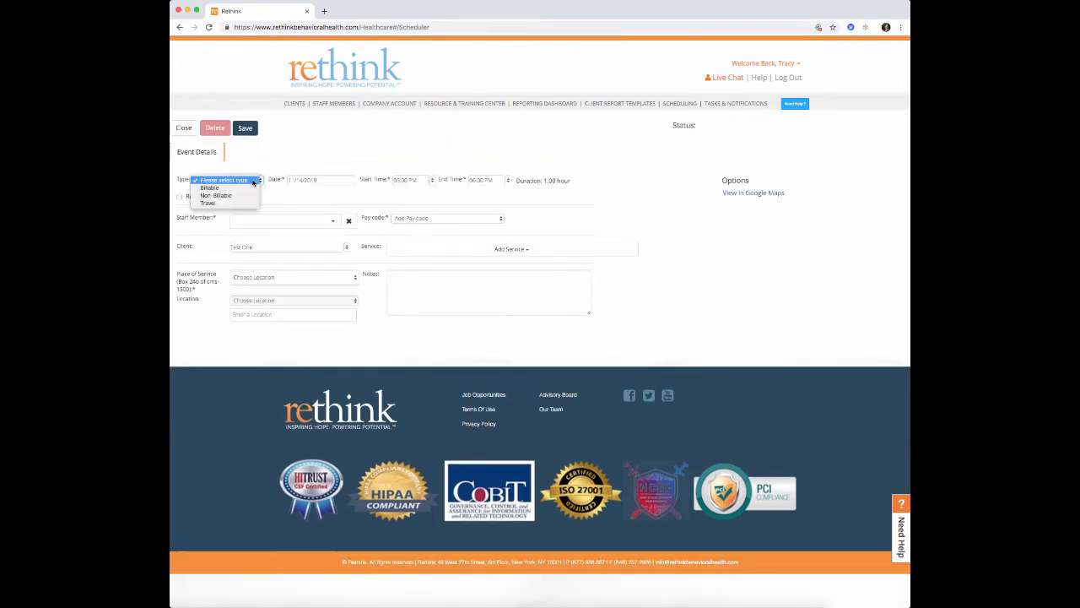
- Make the 5–6 PM appointment Billable, assign the RBT staff member, and tag it RBT Direct Services
{"action": "left_click", "coordinate": [248, 188]}
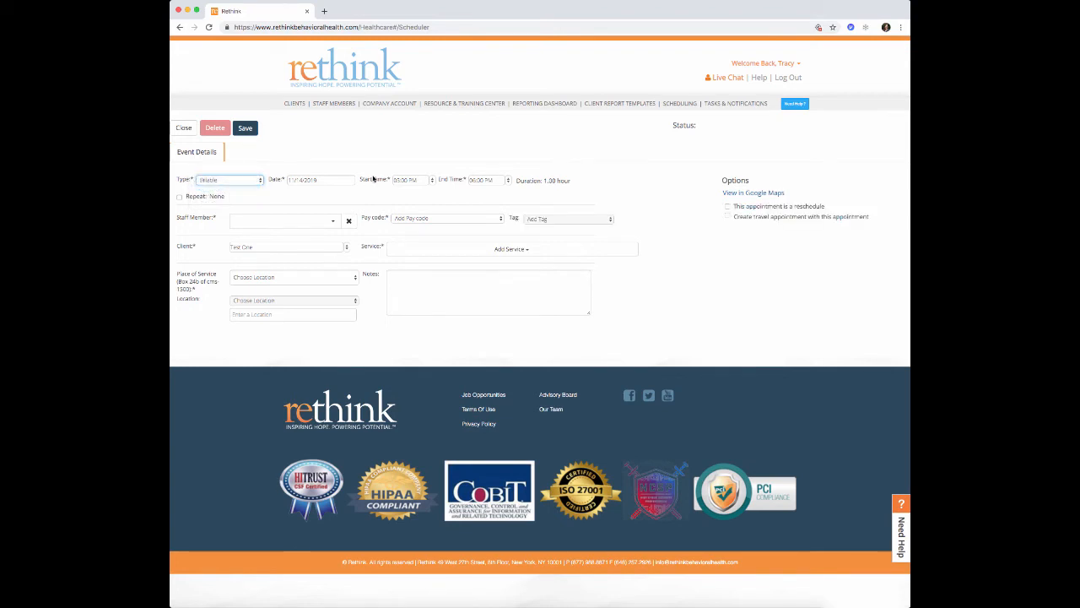
{"action": "left_click", "coordinate": [336, 222]}
{"action": "type", "text": "lisa"}
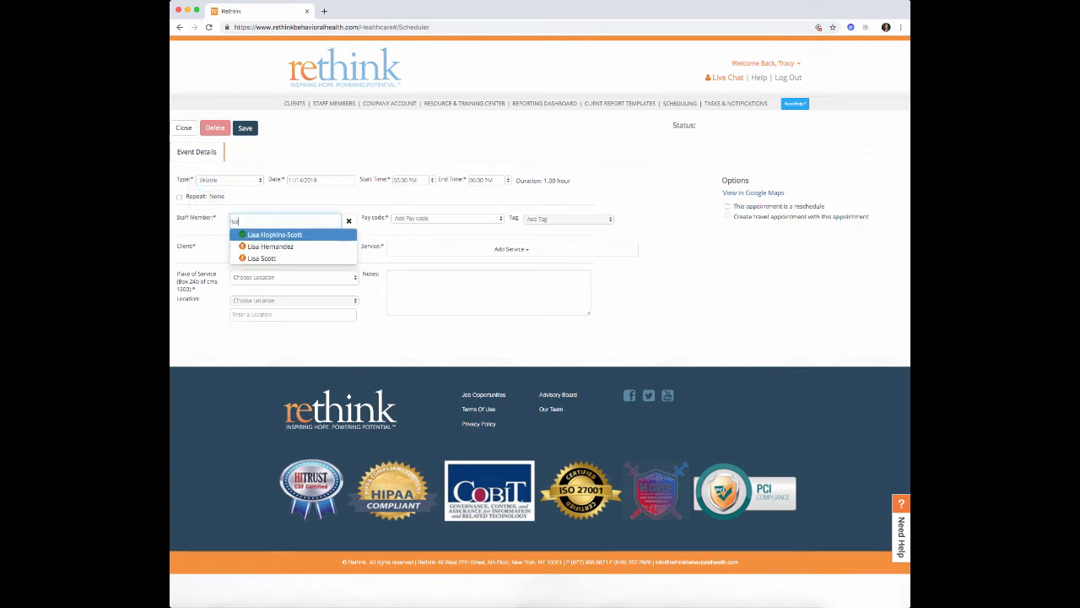
{"action": "left_click", "coordinate": [300, 235]}
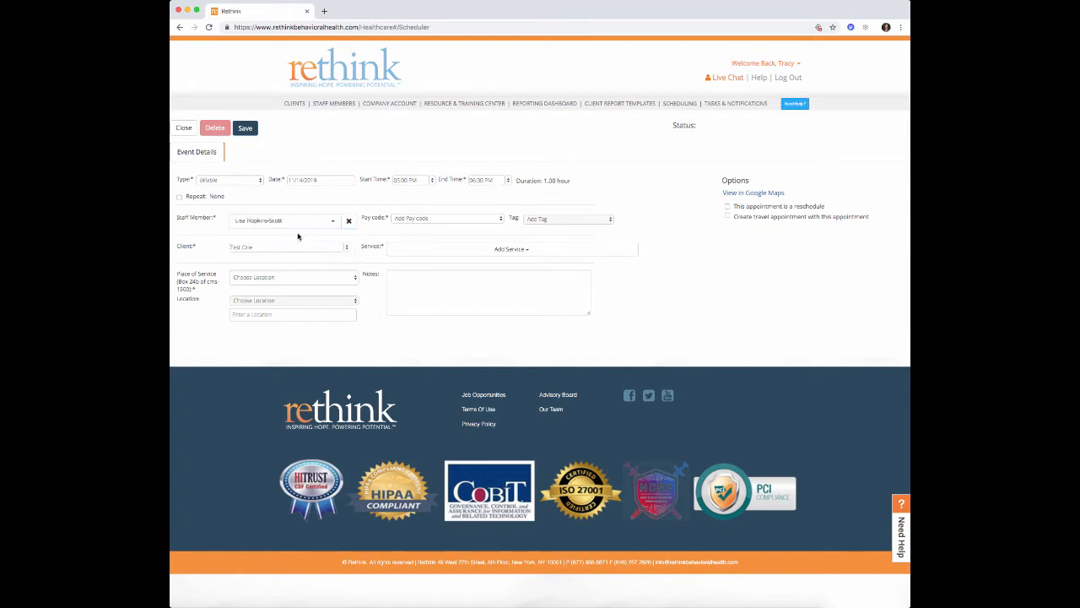
{"action": "left_click", "coordinate": [534, 220]}
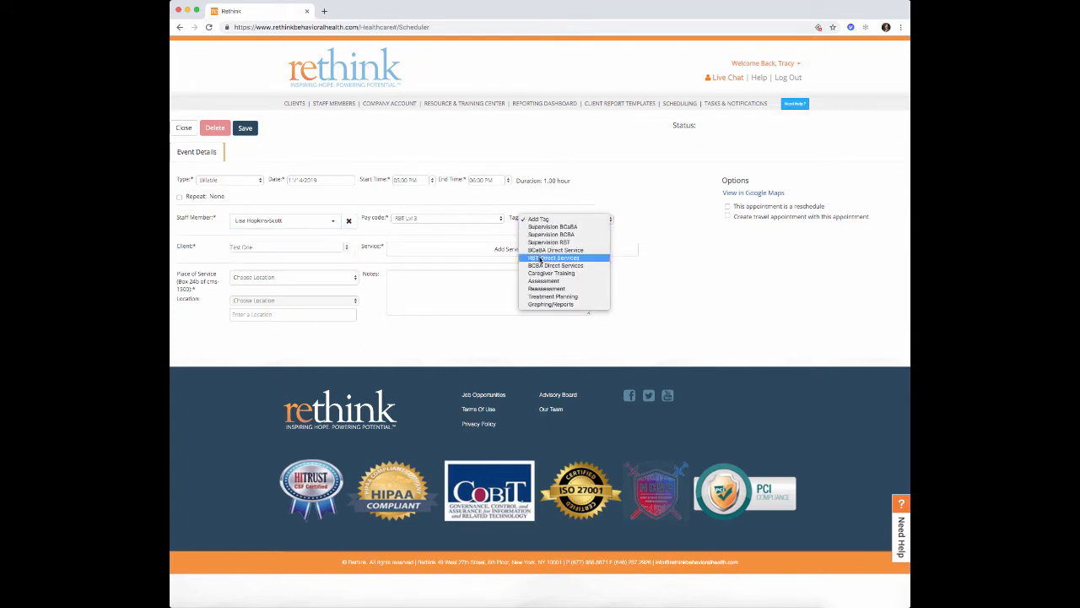
{"action": "left_click", "coordinate": [540, 258]}
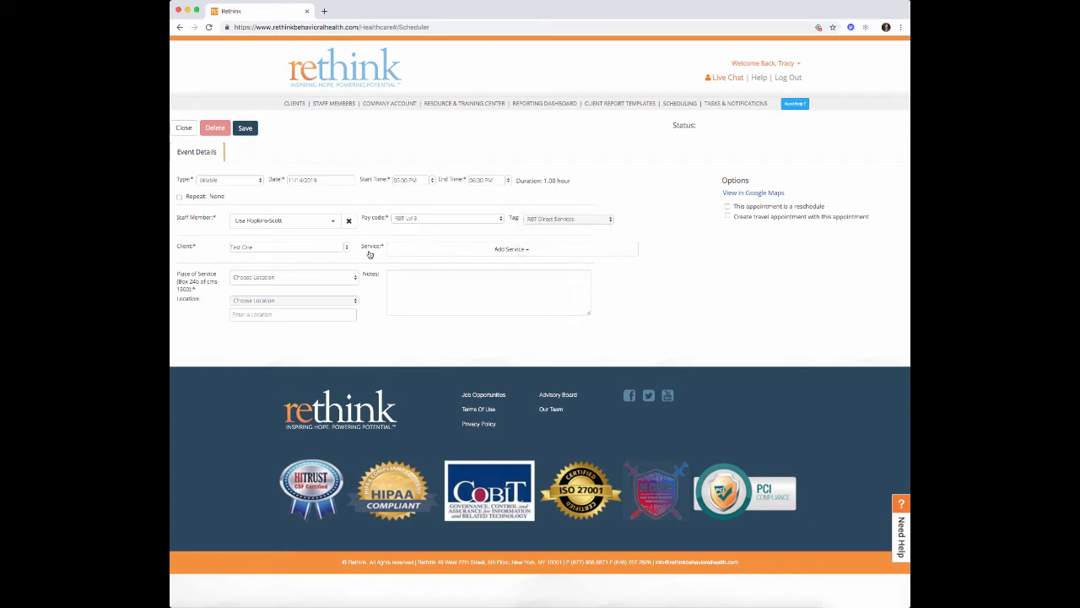
- Add service RBT Direct Service at 12 - Home, Hillsborough, then save and return to the calendar
{"action": "left_click", "coordinate": [439, 253]}
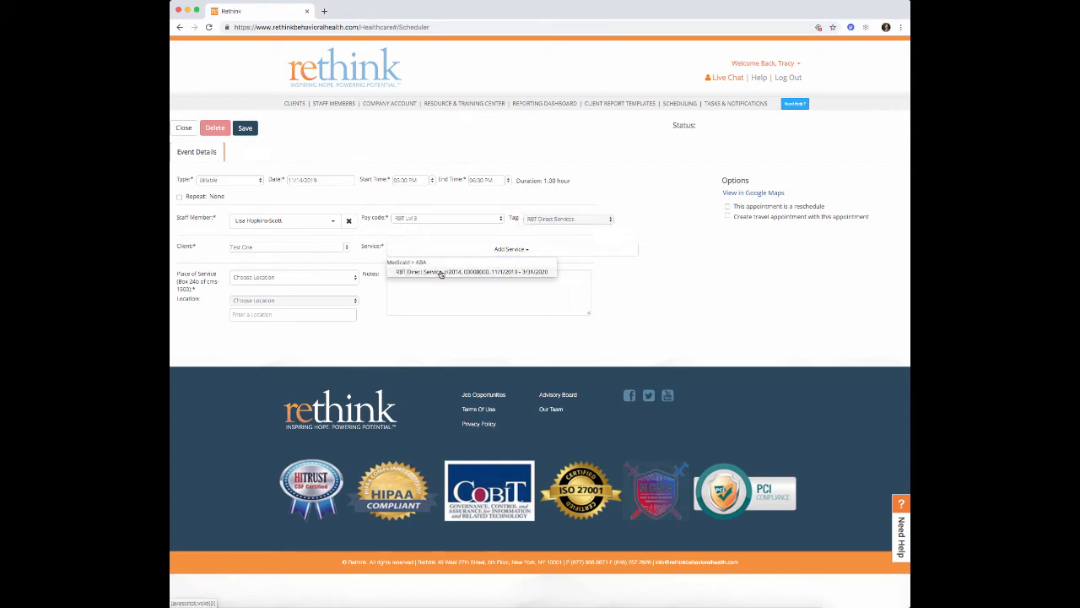
{"action": "left_click", "coordinate": [440, 270]}
{"action": "left_click", "coordinate": [350, 278]}
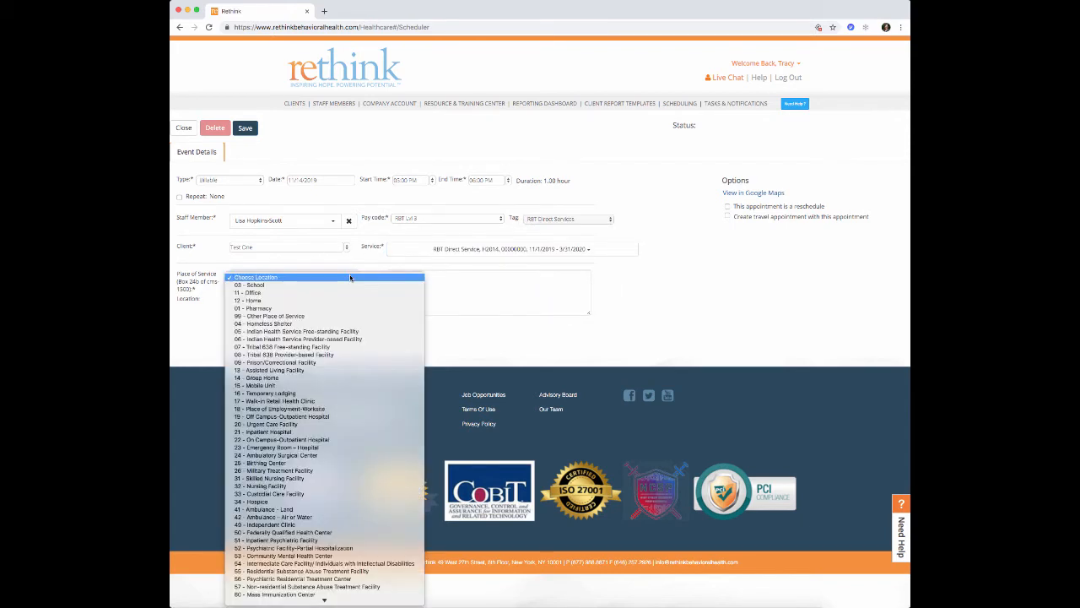
{"action": "left_click", "coordinate": [349, 300]}
{"action": "left_click", "coordinate": [353, 301]}
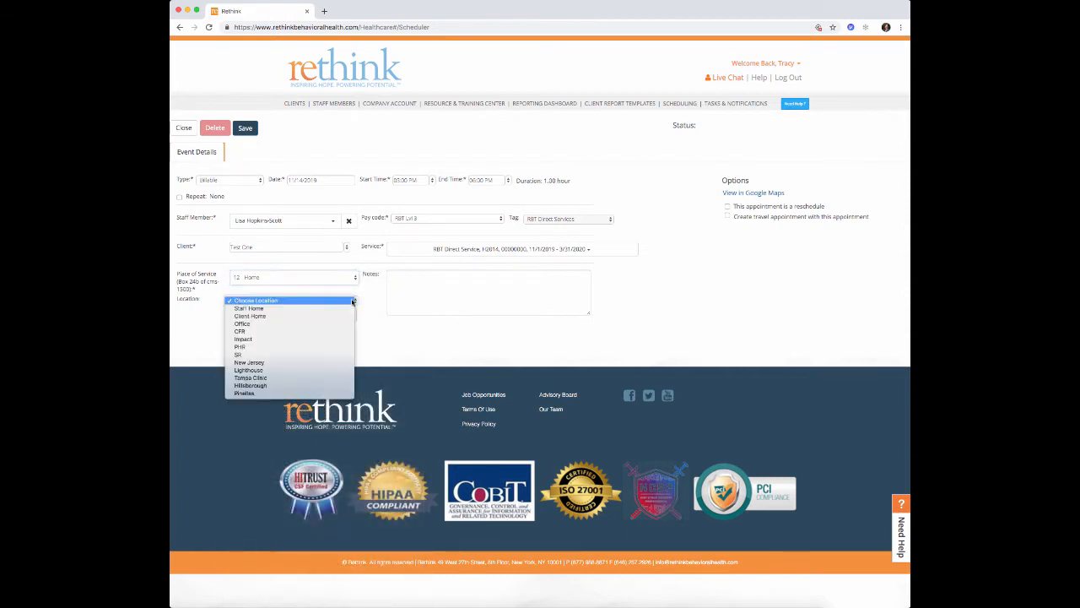
{"action": "left_click", "coordinate": [345, 388]}
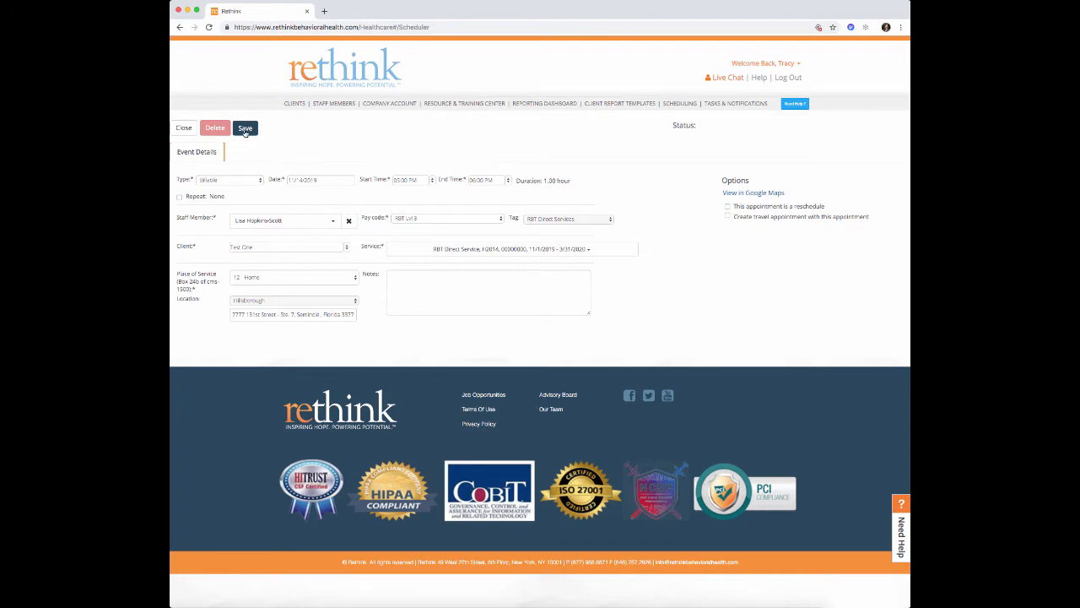
{"action": "left_click", "coordinate": [245, 128]}
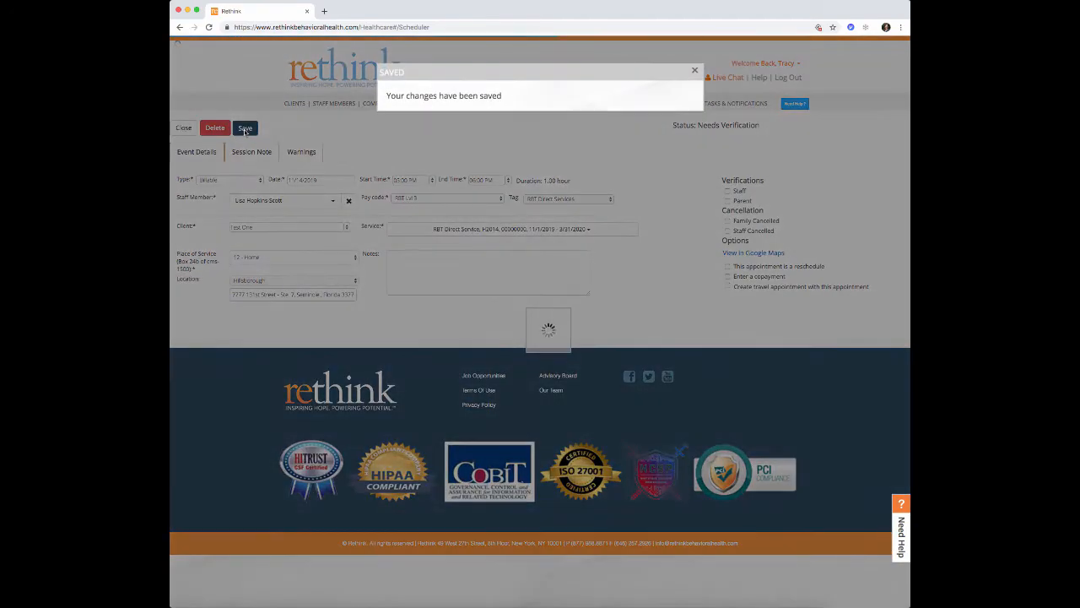
{"action": "left_click", "coordinate": [697, 71]}
{"action": "left_click", "coordinate": [184, 127]}
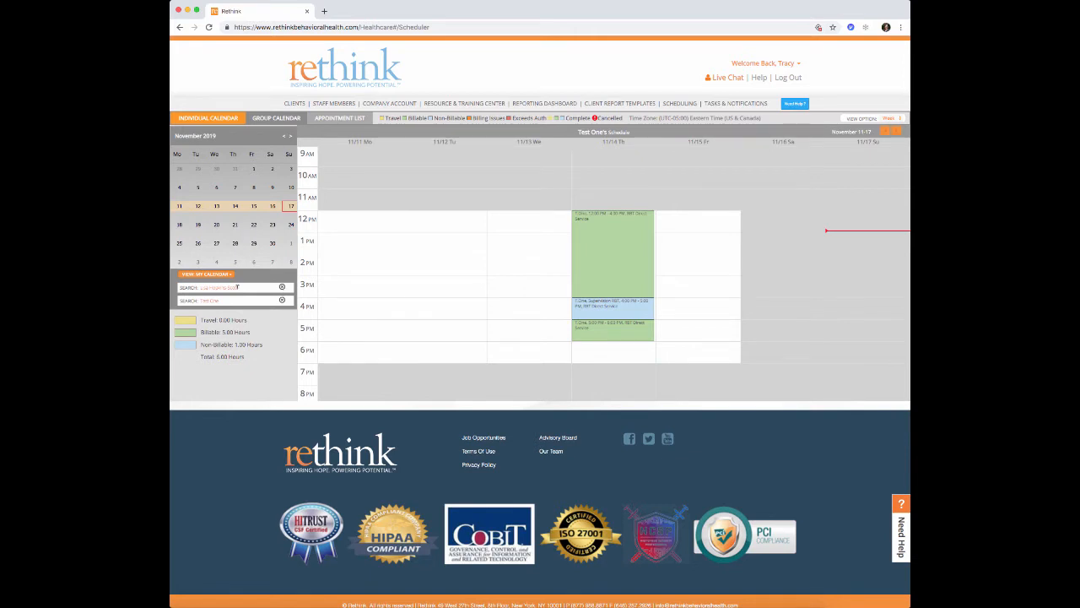
- Show all staff appointments again and start a new event at 6:00 PM on 11/14
{"action": "left_click", "coordinate": [282, 288]}
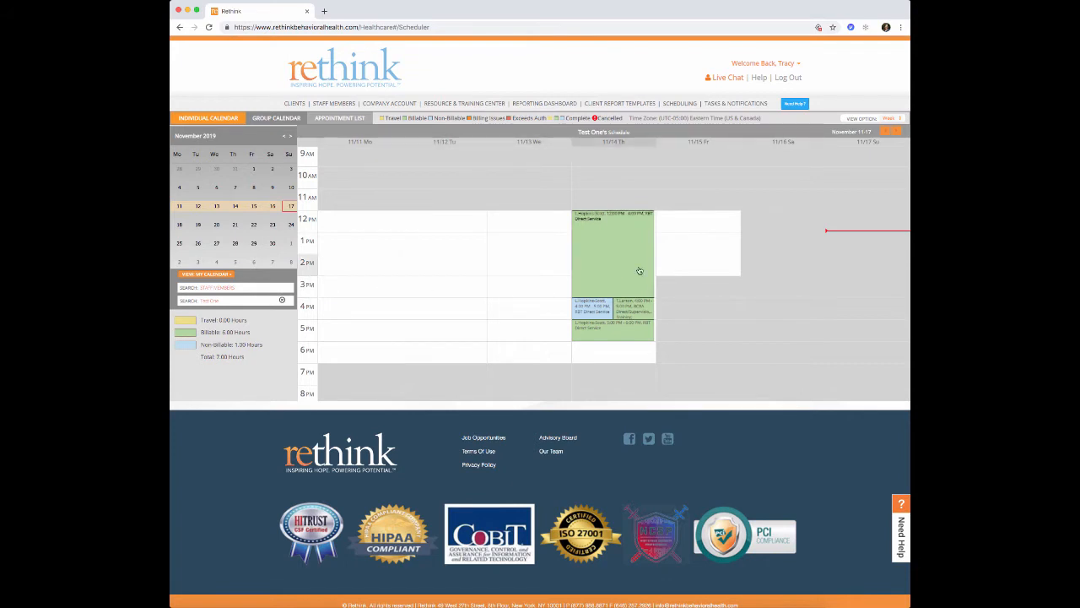
{"action": "mouse_move", "coordinate": [641, 268]}
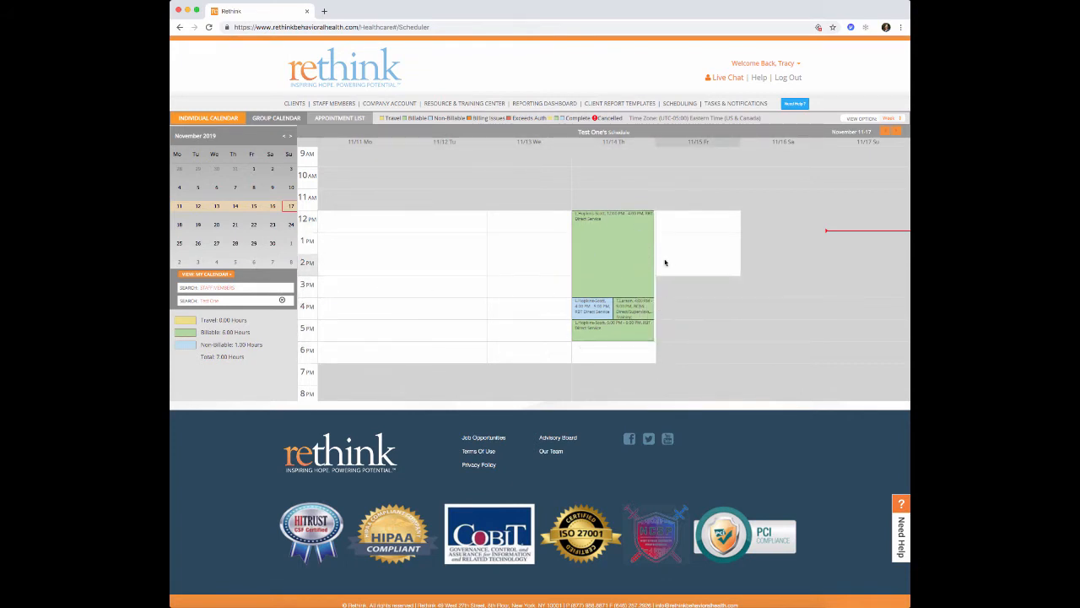
{"action": "left_click", "coordinate": [616, 345]}
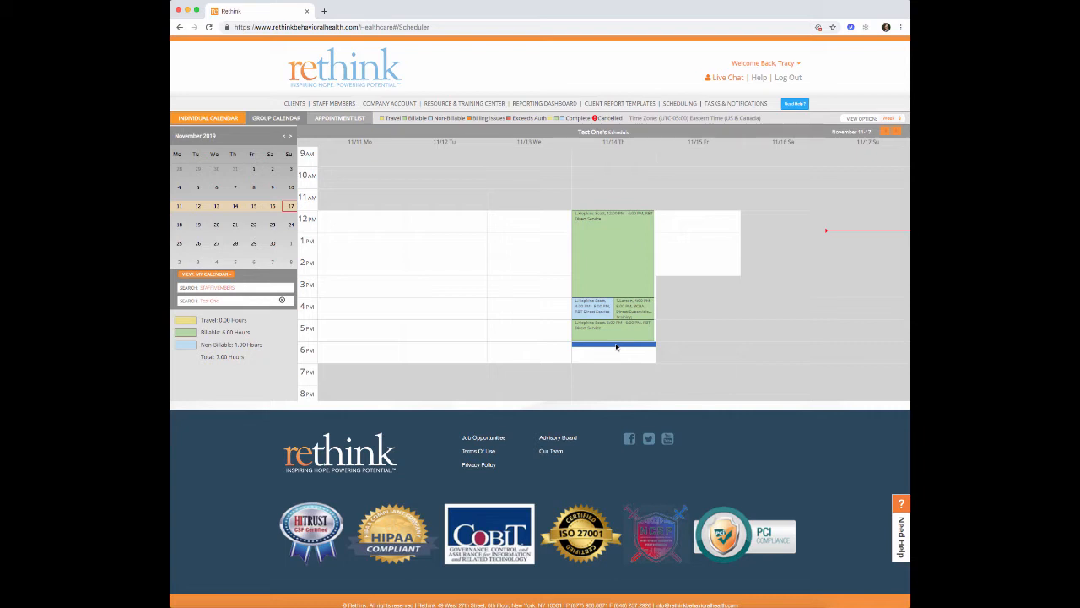
{"action": "left_click", "coordinate": [616, 346]}
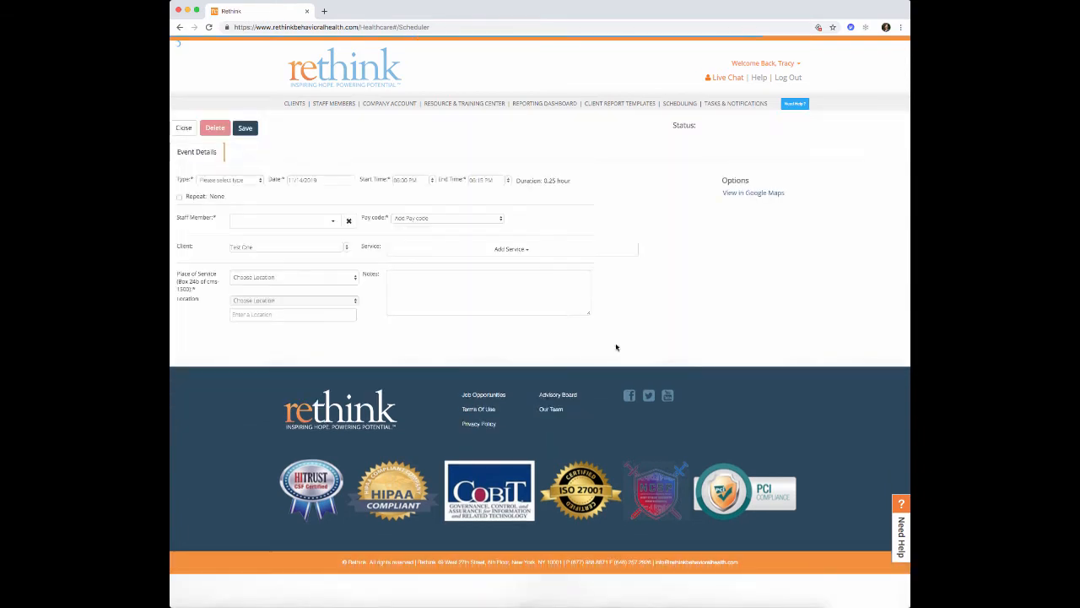
- Make the 6:00 PM appointment Billable and assign the searched staff member
{"action": "left_click", "coordinate": [232, 181]}
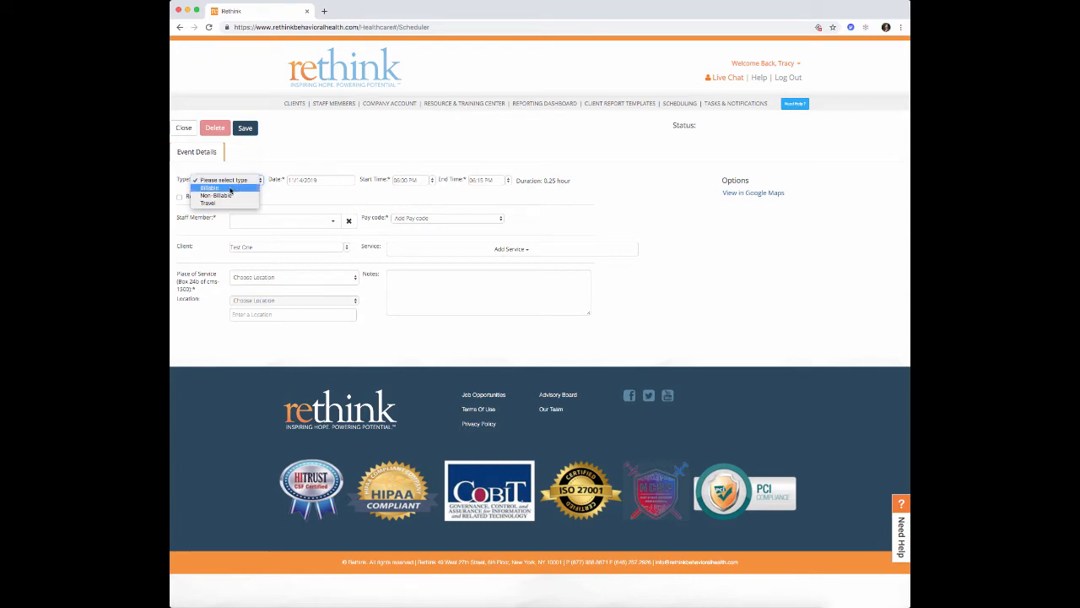
{"action": "left_click", "coordinate": [229, 188]}
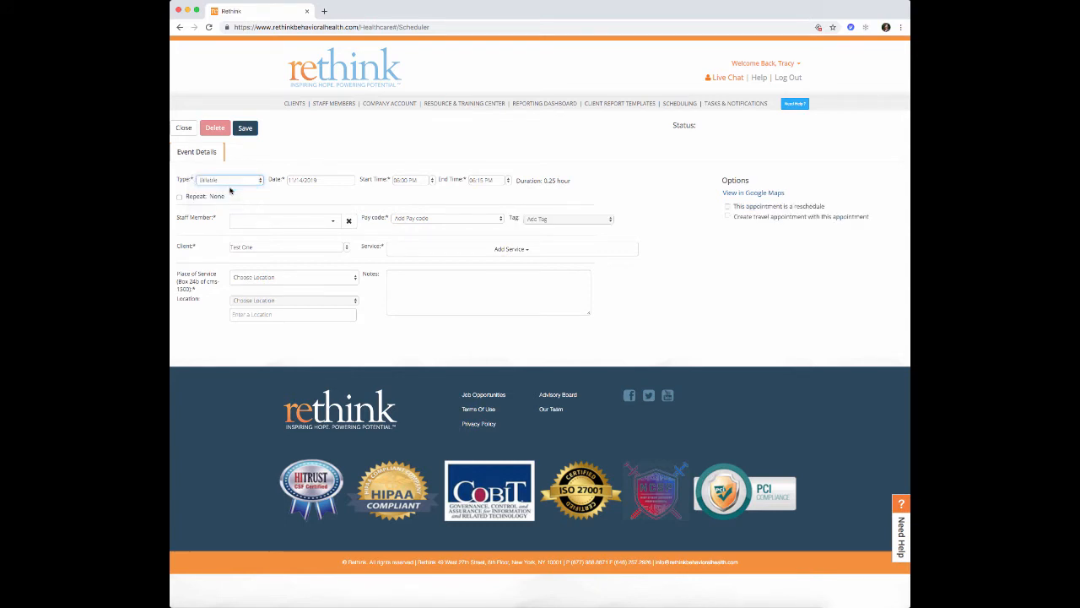
{"action": "left_click", "coordinate": [309, 221]}
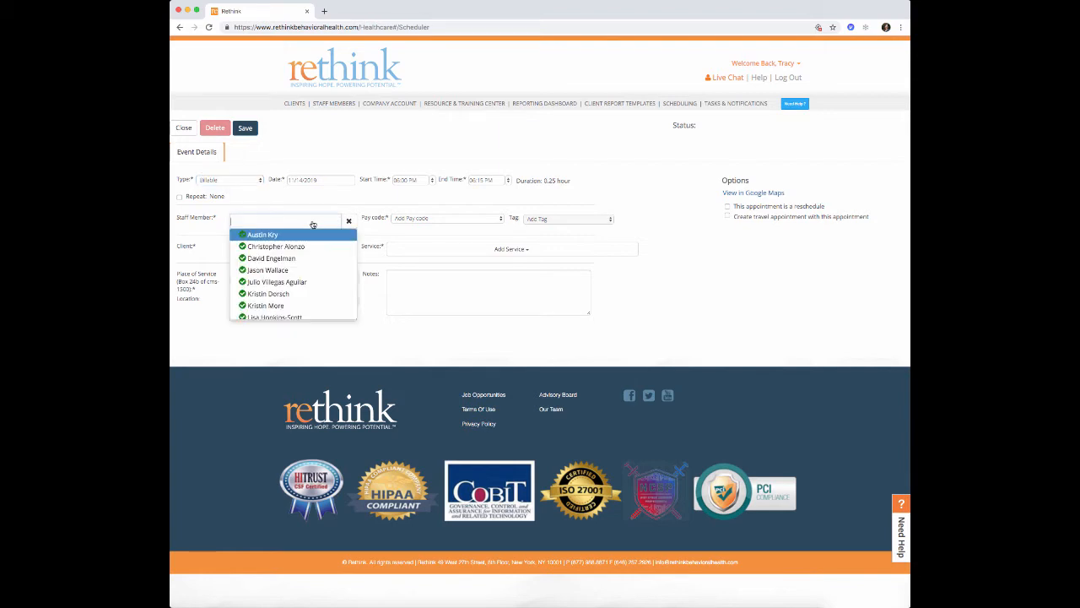
{"action": "type", "text": "tracy"}
{"action": "left_click", "coordinate": [278, 233]}
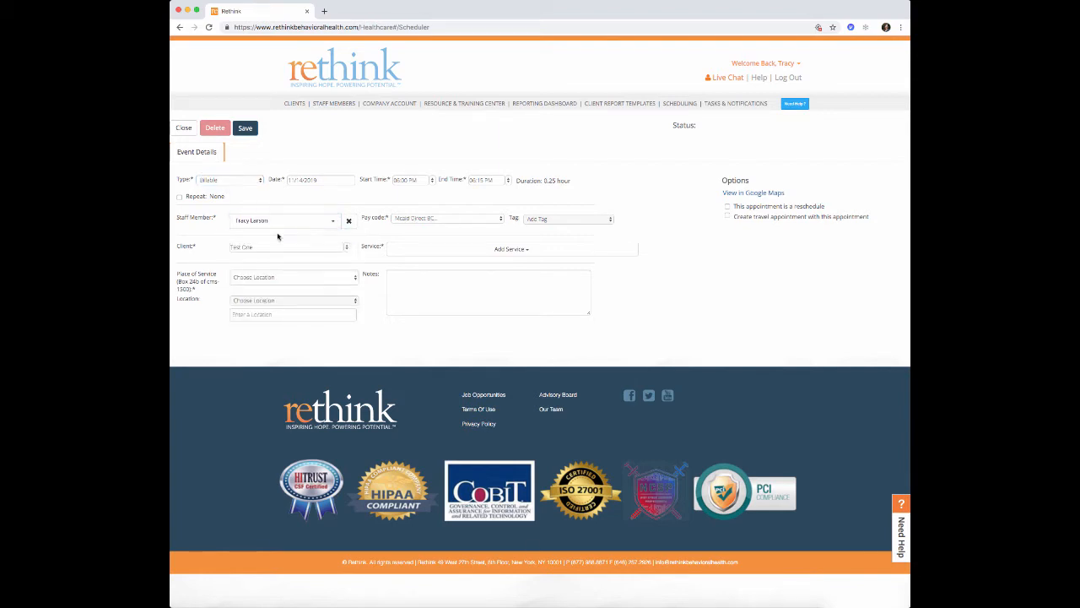
- Set the Medicaid reassessment pay code, tag Reassessment, and add the Reassessment H0032 service
{"action": "left_click", "coordinate": [426, 221]}
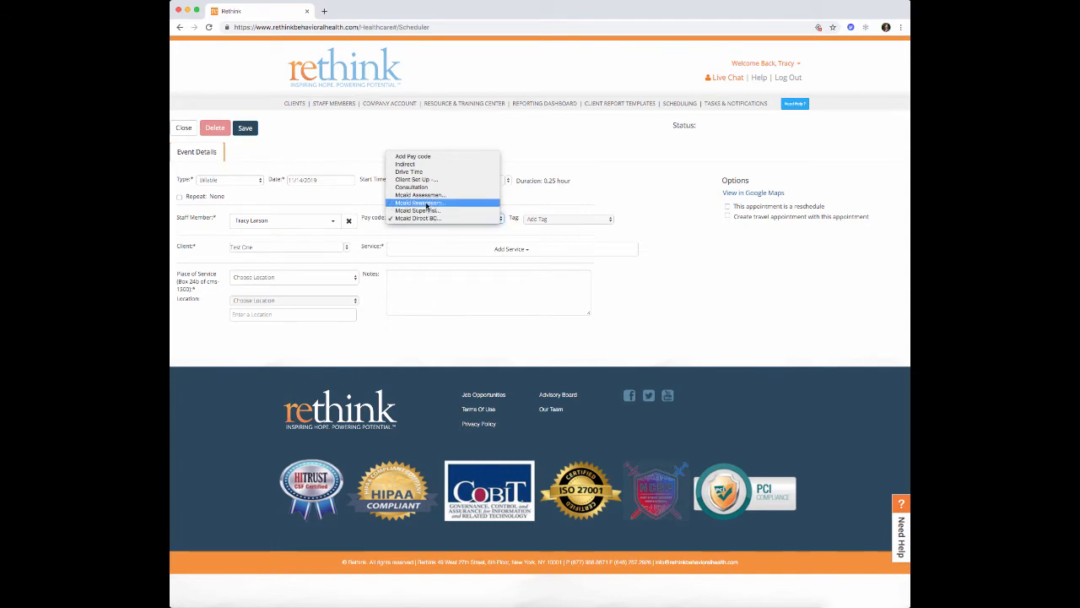
{"action": "left_click", "coordinate": [437, 204]}
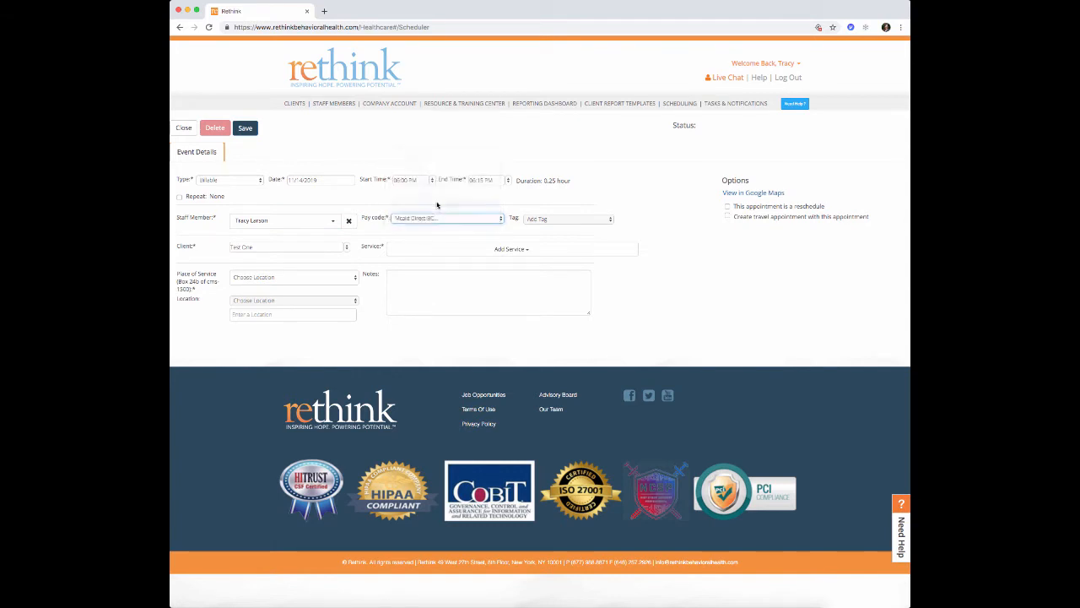
{"action": "left_click", "coordinate": [548, 219]}
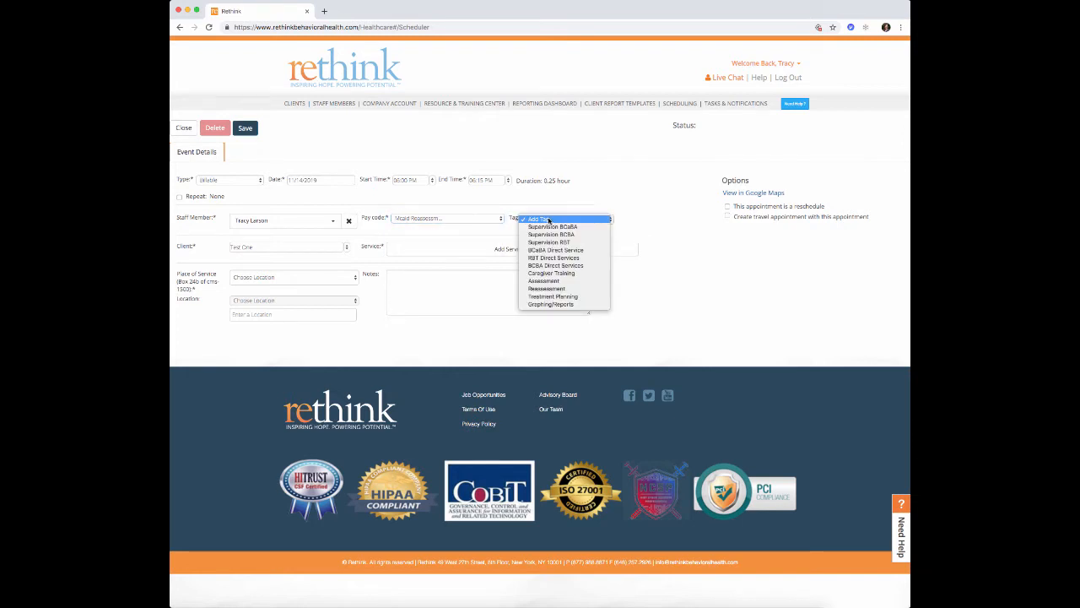
{"action": "left_click", "coordinate": [556, 290]}
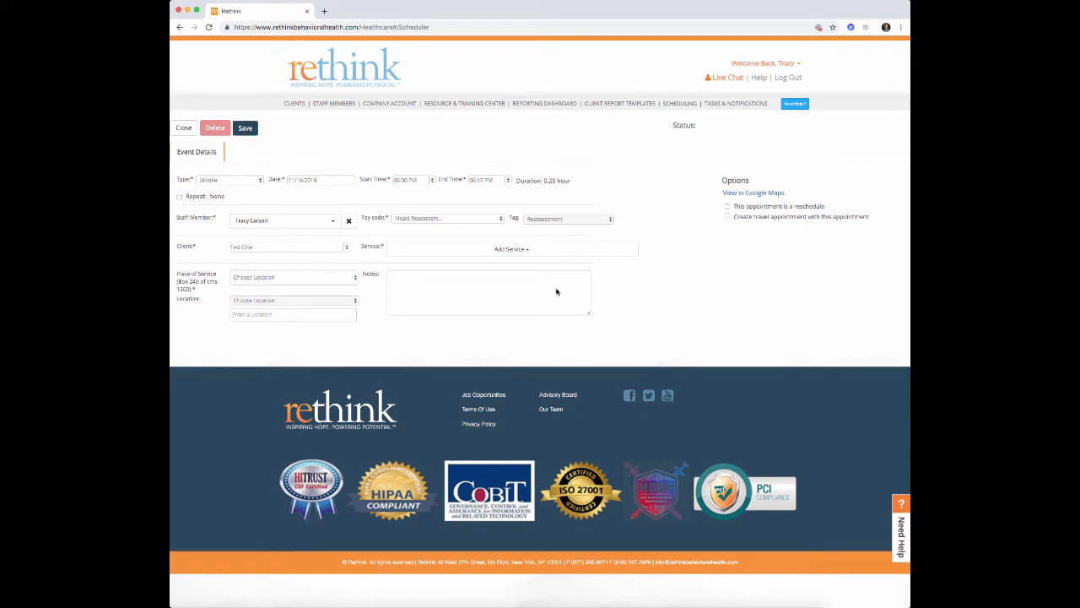
{"action": "left_click", "coordinate": [455, 249]}
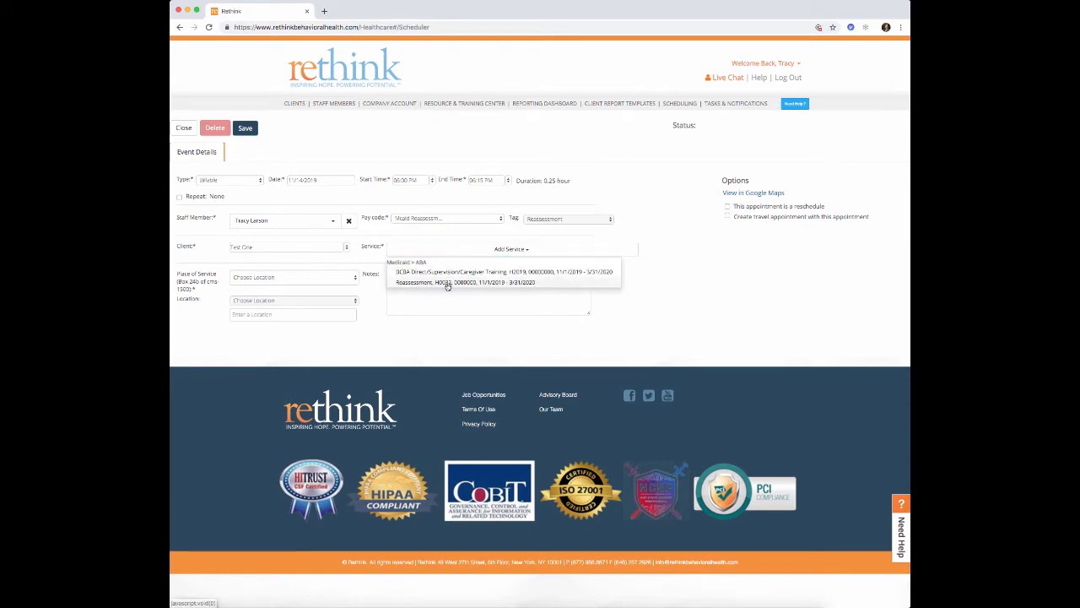
{"action": "left_click", "coordinate": [447, 283]}
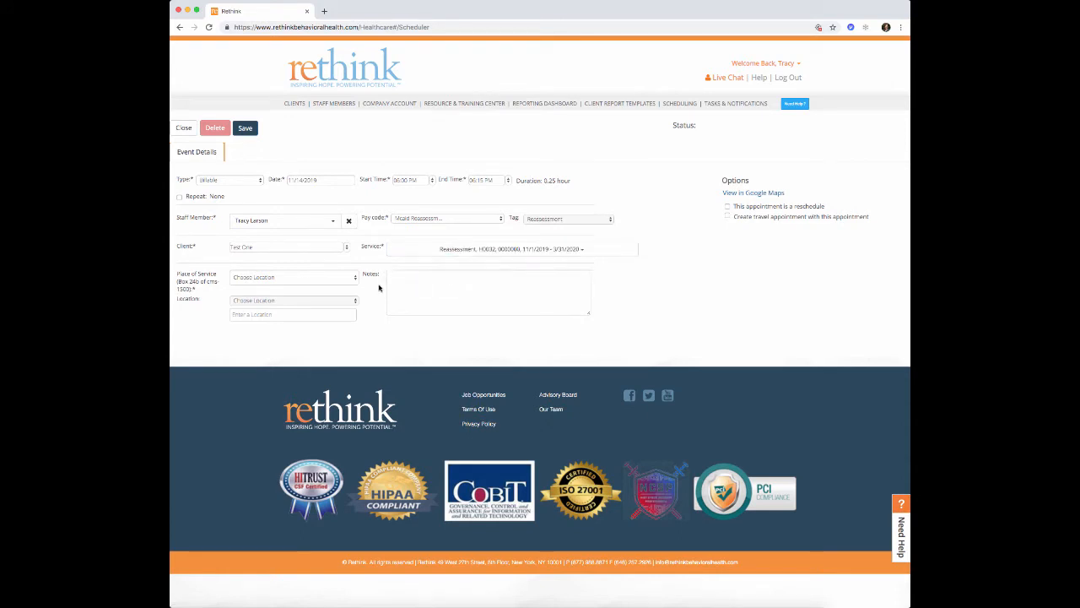
- Set place of service 11 - Office and location Hillsborough, then save and return to the calendar
{"action": "left_click", "coordinate": [351, 280]}
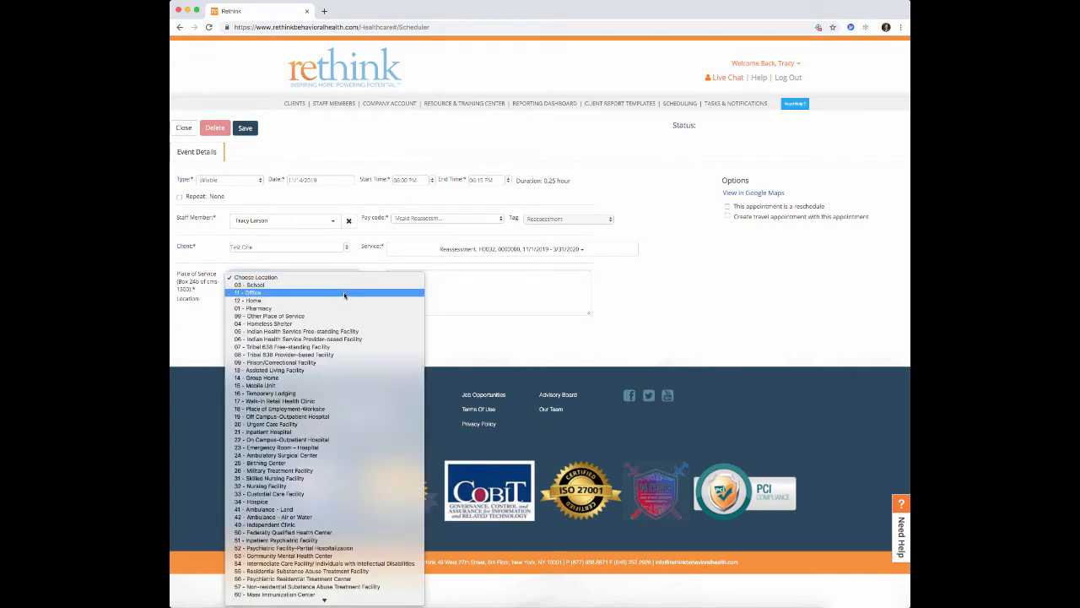
{"action": "left_click", "coordinate": [345, 293]}
{"action": "left_click", "coordinate": [353, 301]}
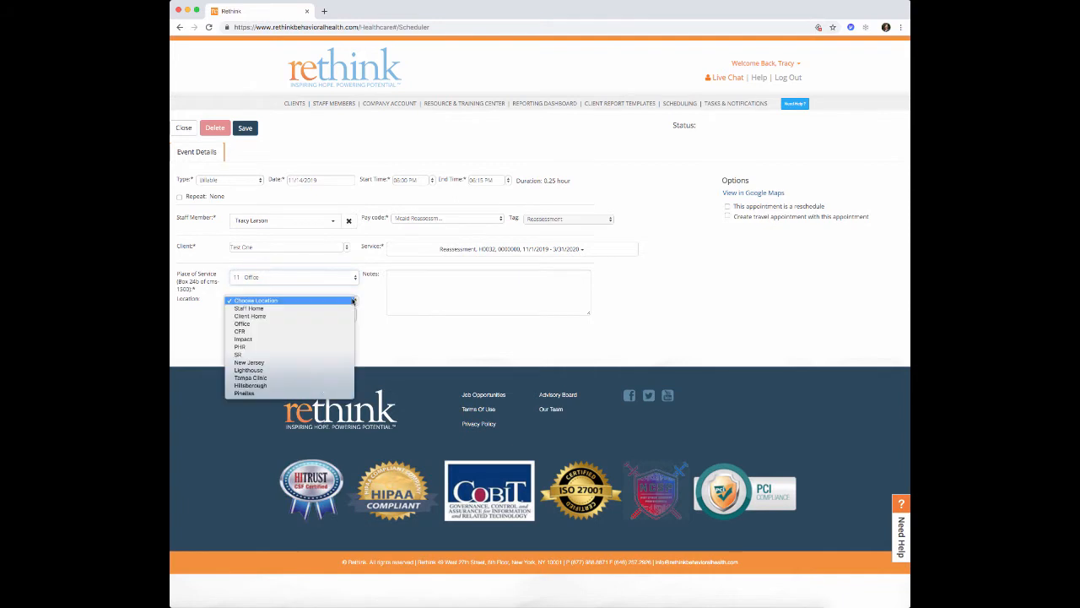
{"action": "left_click", "coordinate": [336, 388]}
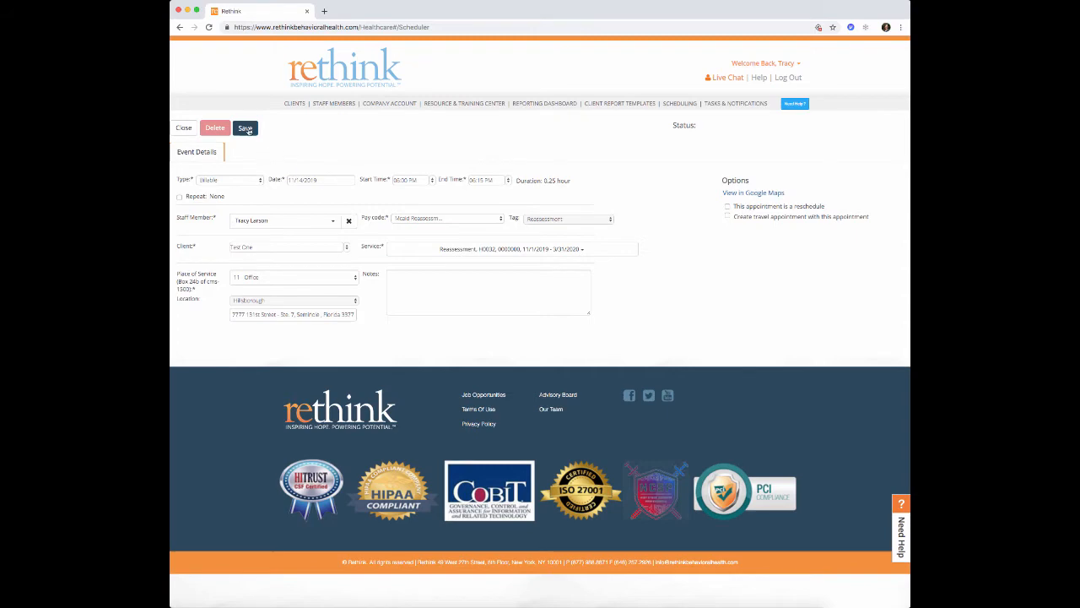
{"action": "left_click", "coordinate": [244, 128]}
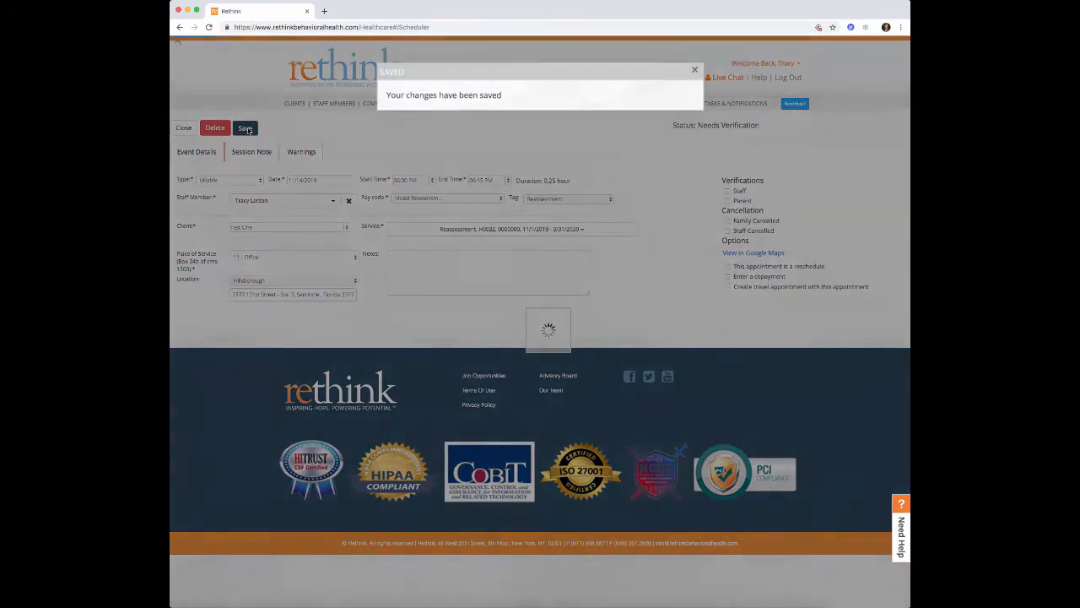
{"action": "left_click", "coordinate": [695, 70]}
{"action": "left_click", "coordinate": [184, 128]}
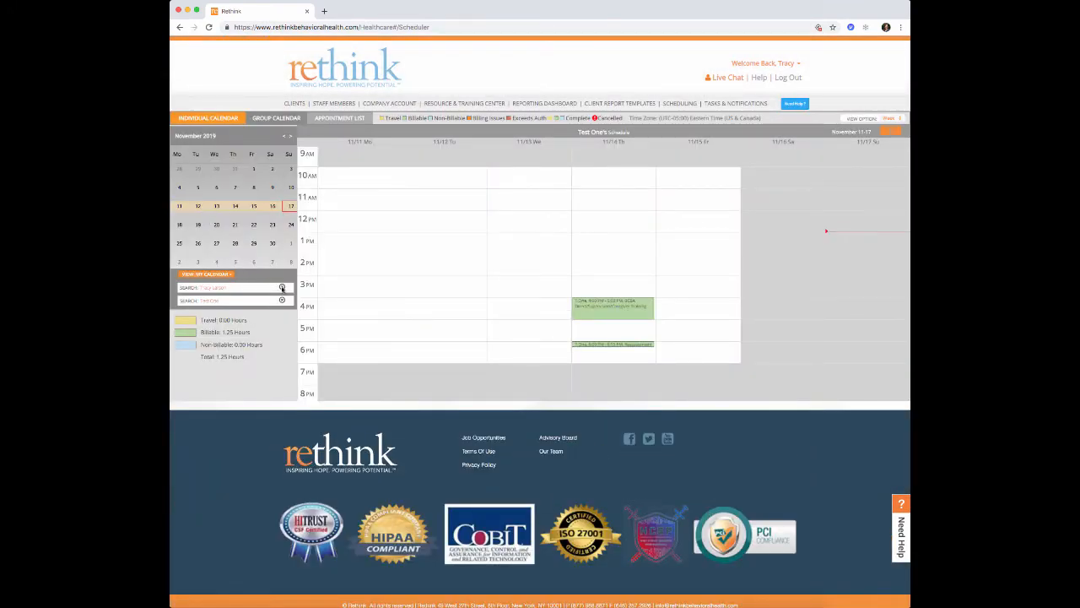
- Clear the staff filter and mark out a new 6:15–6:45 PM appointment on 11/14
{"action": "left_click", "coordinate": [282, 288]}
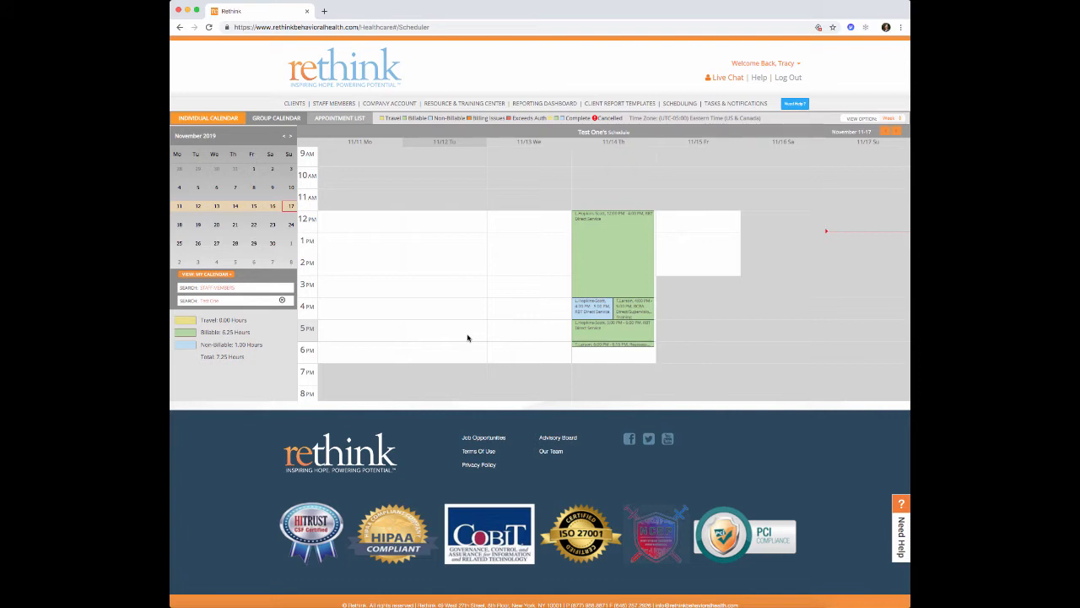
{"action": "left_click", "coordinate": [580, 349]}
{"action": "left_click_drag", "start_coordinate": [579, 351], "coordinate": [580, 356]}
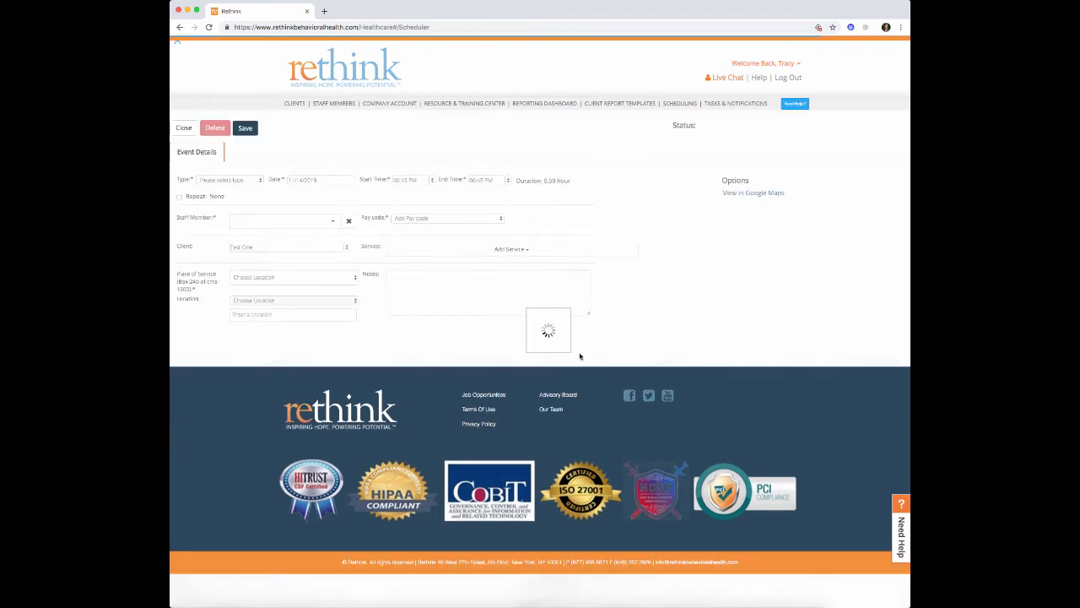
- Make the appointment Non-Billable with an end time of 07:00 PM
{"action": "left_click", "coordinate": [260, 180]}
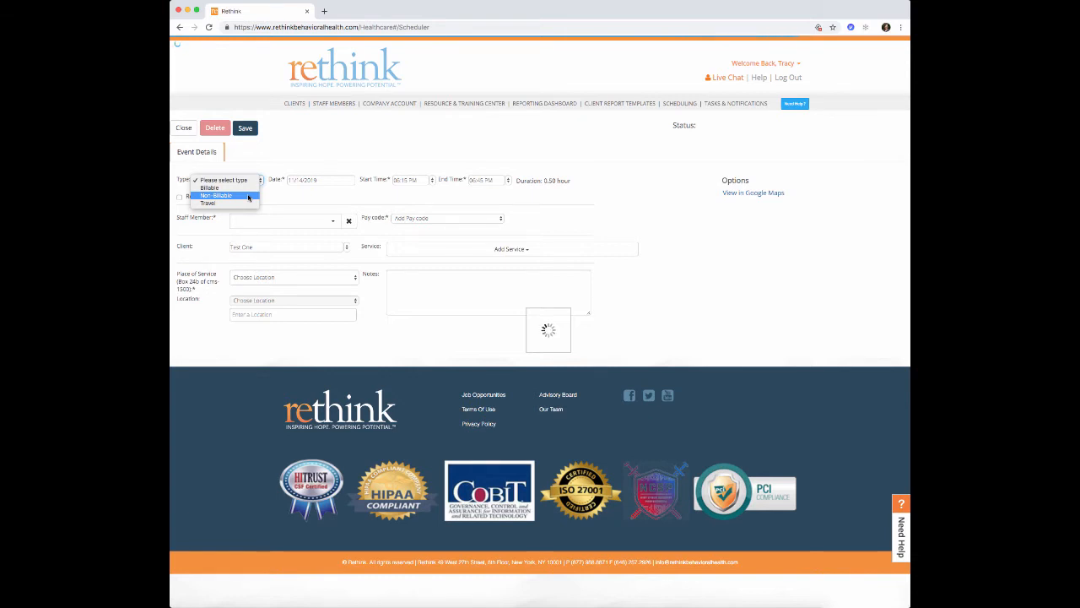
{"action": "left_click", "coordinate": [248, 196]}
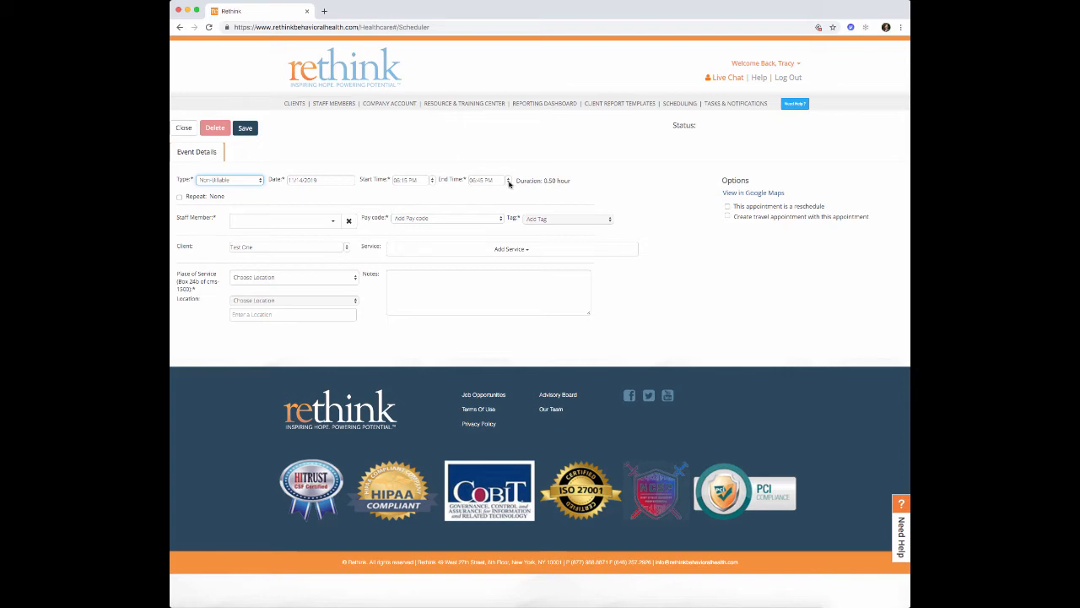
{"action": "left_click", "coordinate": [509, 182]}
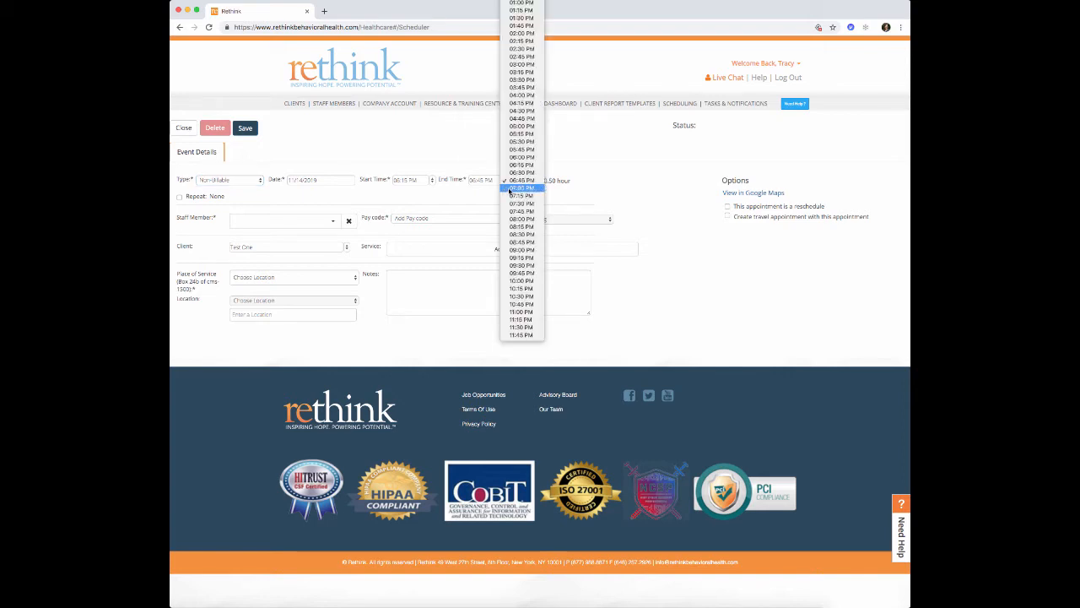
{"action": "left_click", "coordinate": [510, 189]}
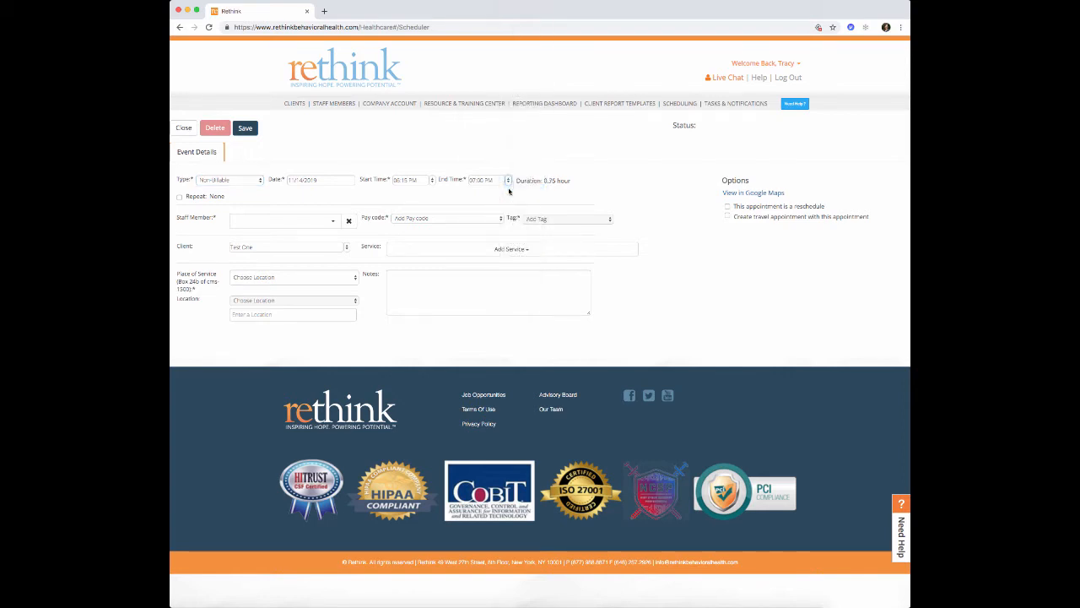
- Assign the searched staff member, keep pay code Indirect, and tag it Graphing/Analysis/Reports
{"action": "left_click", "coordinate": [333, 223]}
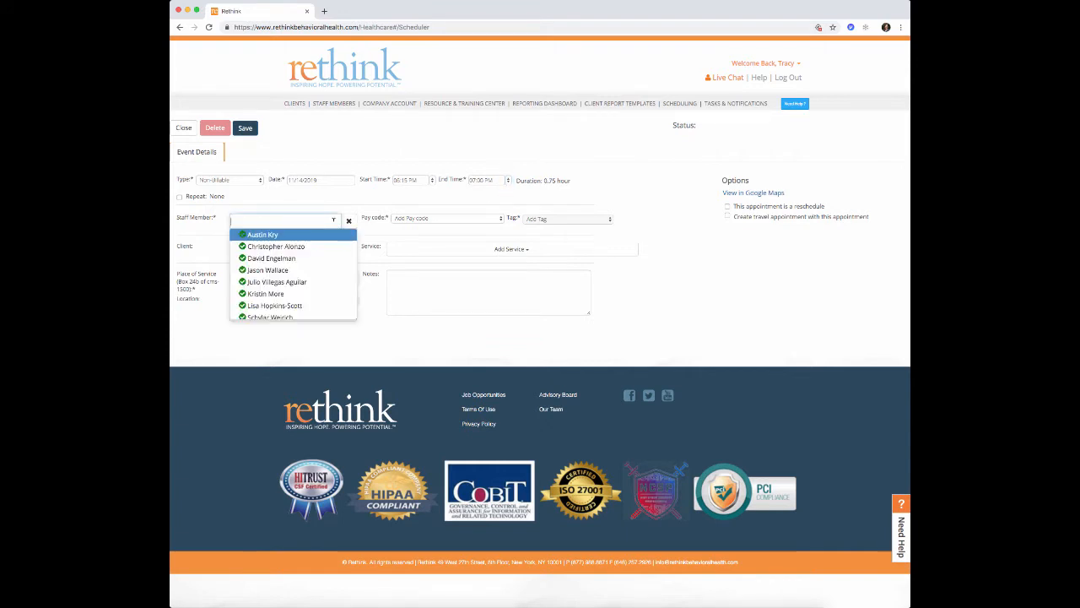
{"action": "type", "text": "lisa"}
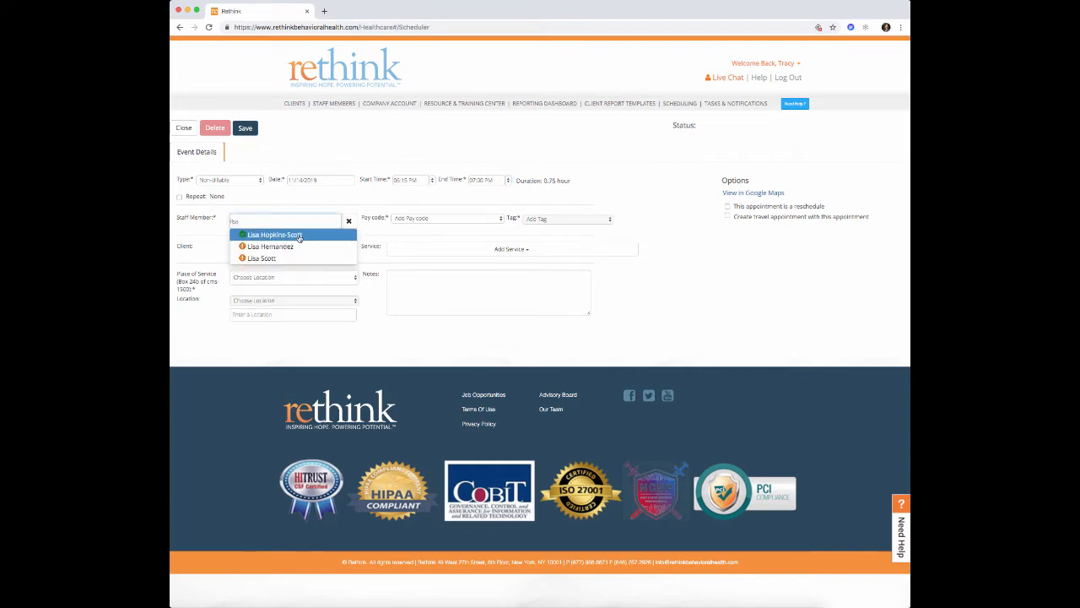
{"action": "key", "text": "Return"}
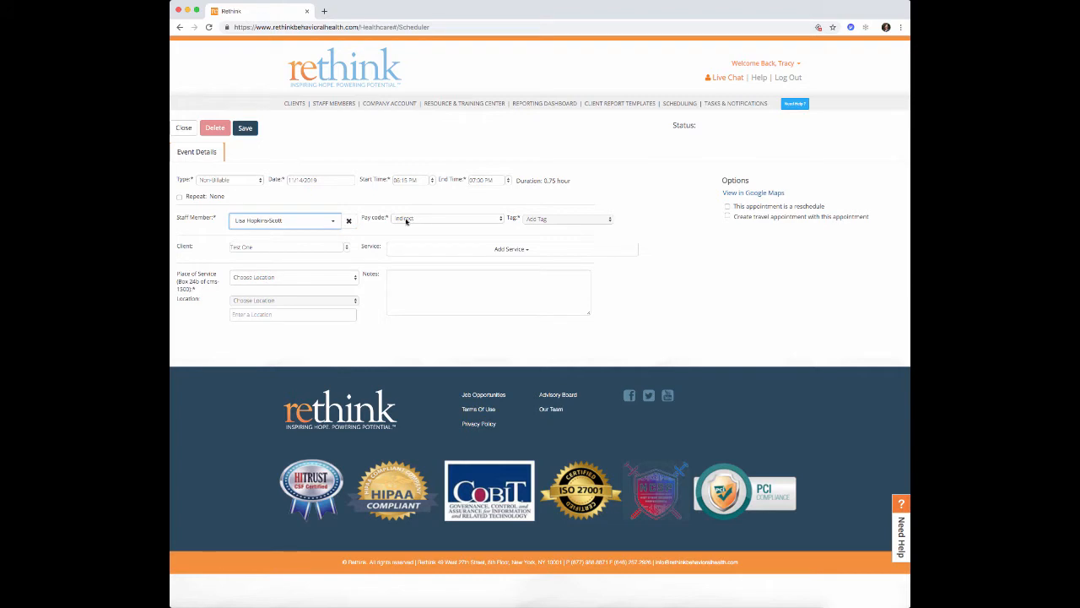
{"action": "left_click", "coordinate": [425, 222]}
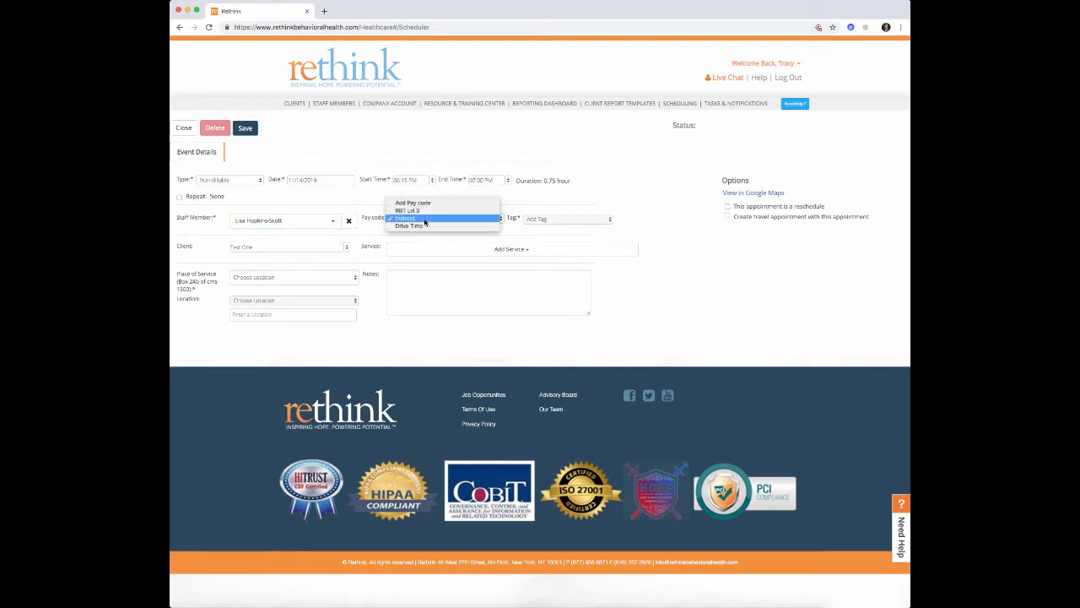
{"action": "left_click", "coordinate": [424, 220]}
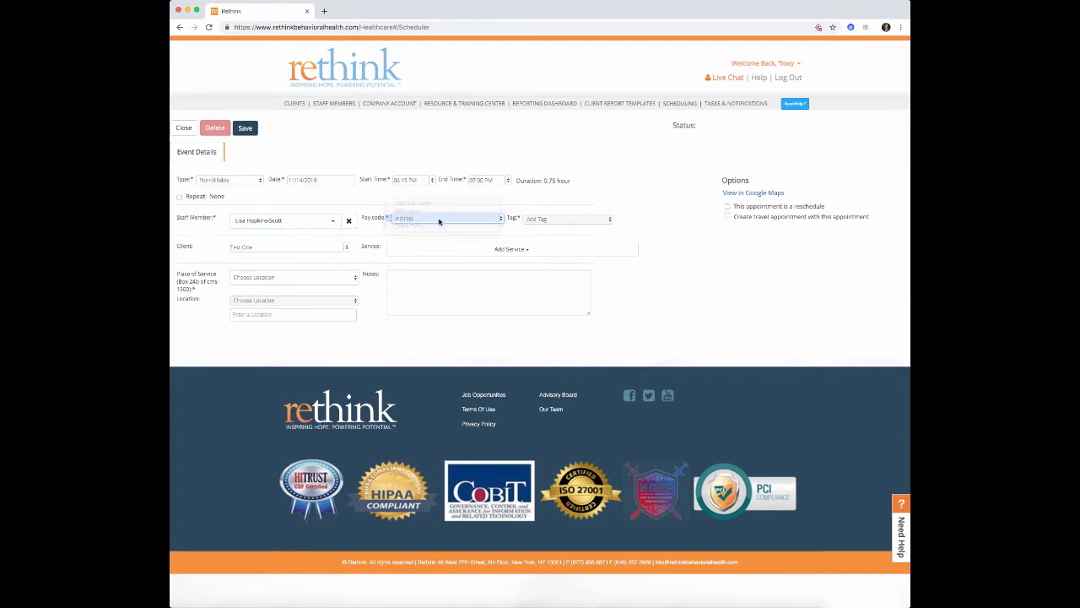
{"action": "left_click", "coordinate": [555, 219]}
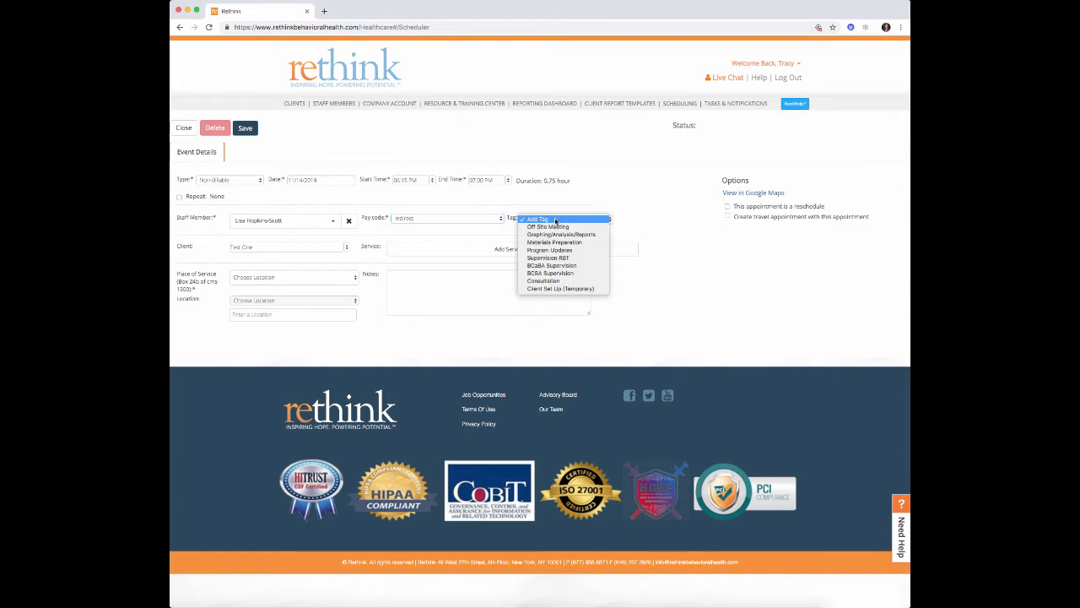
{"action": "left_click", "coordinate": [537, 234]}
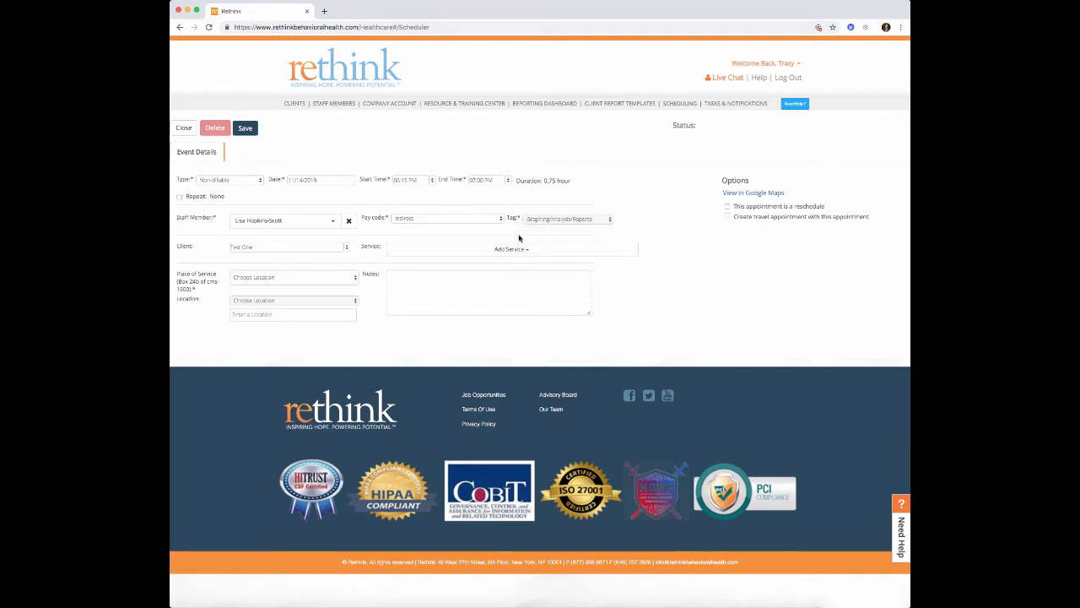
- Leave the service empty, set 11 - Office in Hillsborough, then save and return to the calendar
{"action": "left_click", "coordinate": [428, 254]}
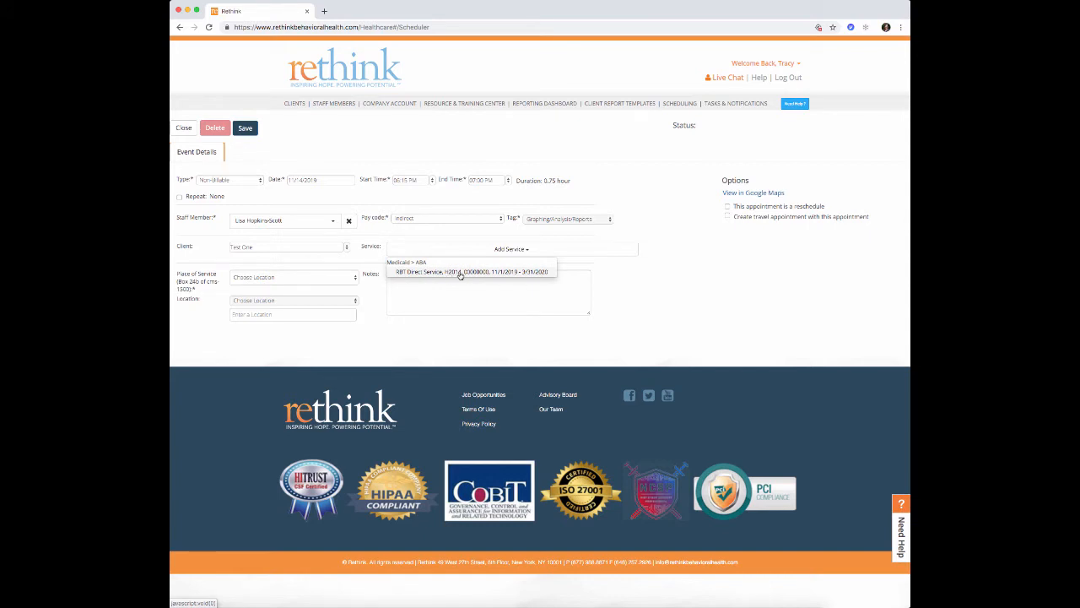
{"action": "left_click", "coordinate": [460, 275]}
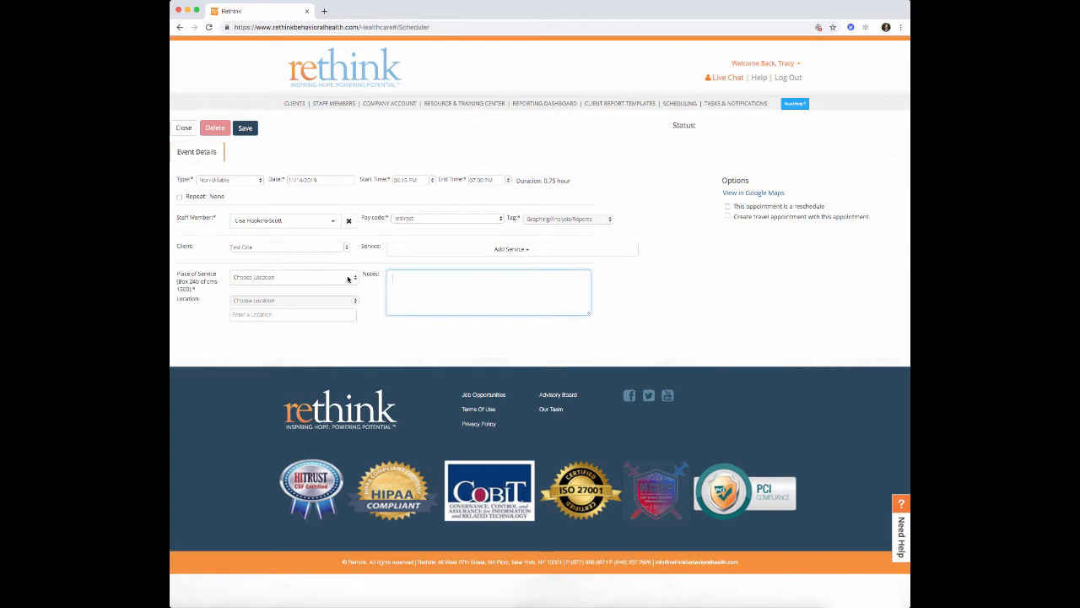
{"action": "left_click", "coordinate": [346, 279]}
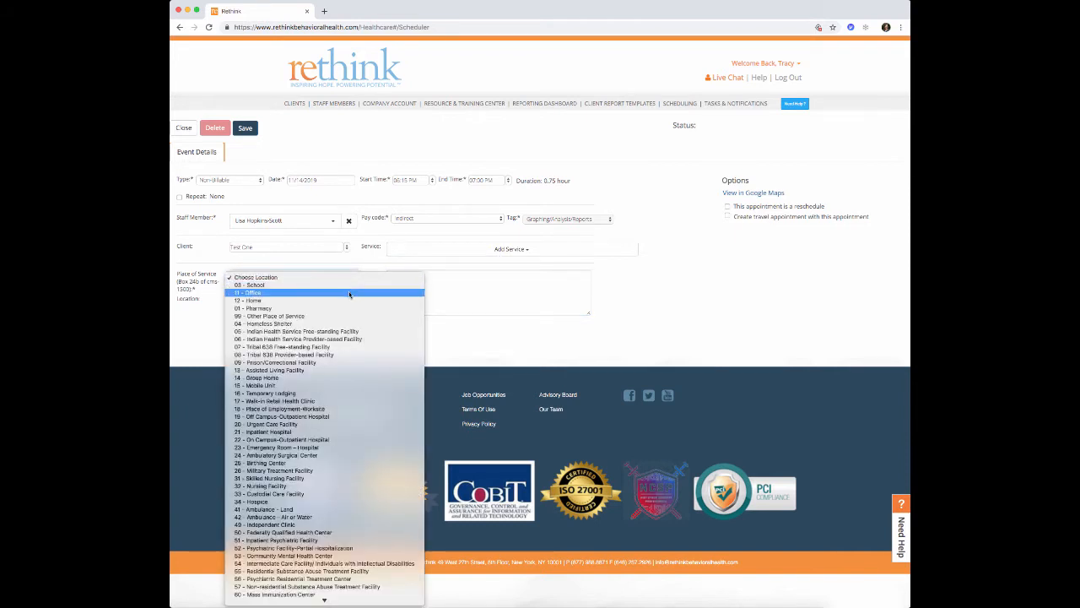
{"action": "left_click", "coordinate": [349, 293]}
{"action": "left_click", "coordinate": [354, 301]}
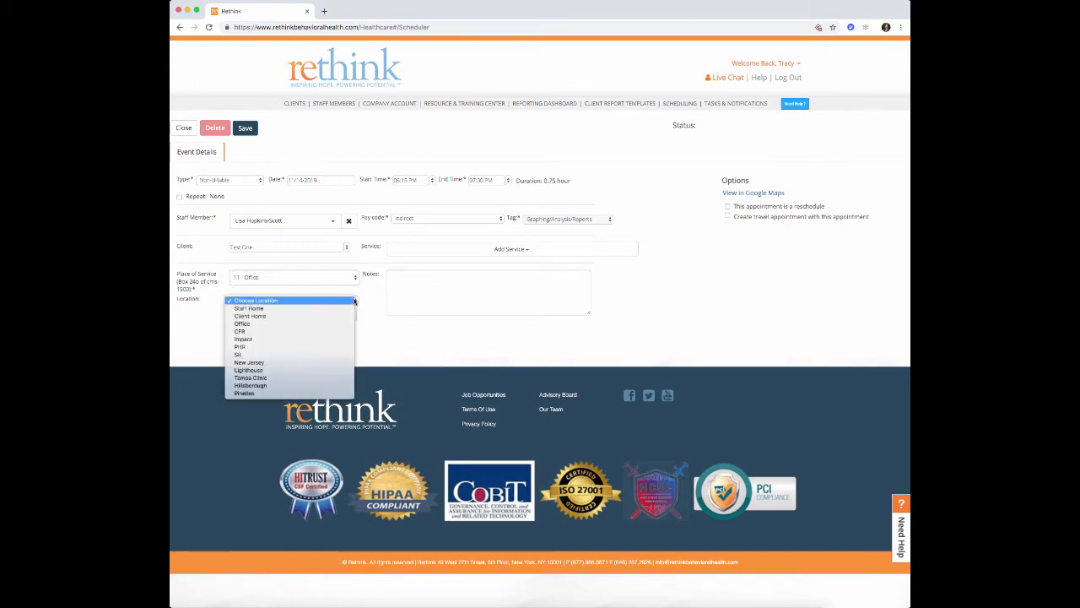
{"action": "left_click", "coordinate": [337, 388]}
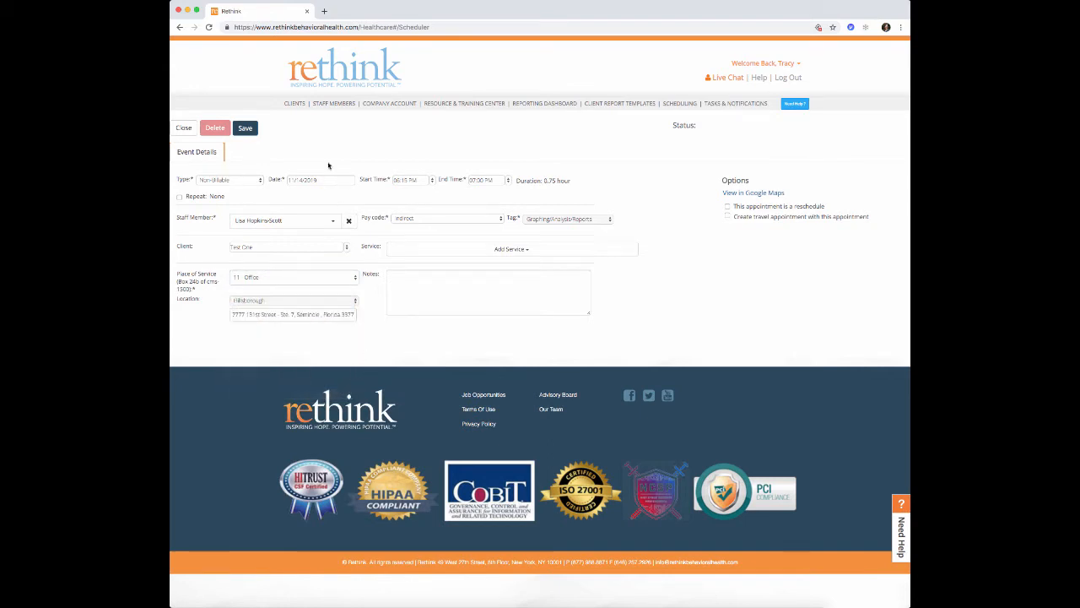
{"action": "left_click", "coordinate": [247, 128]}
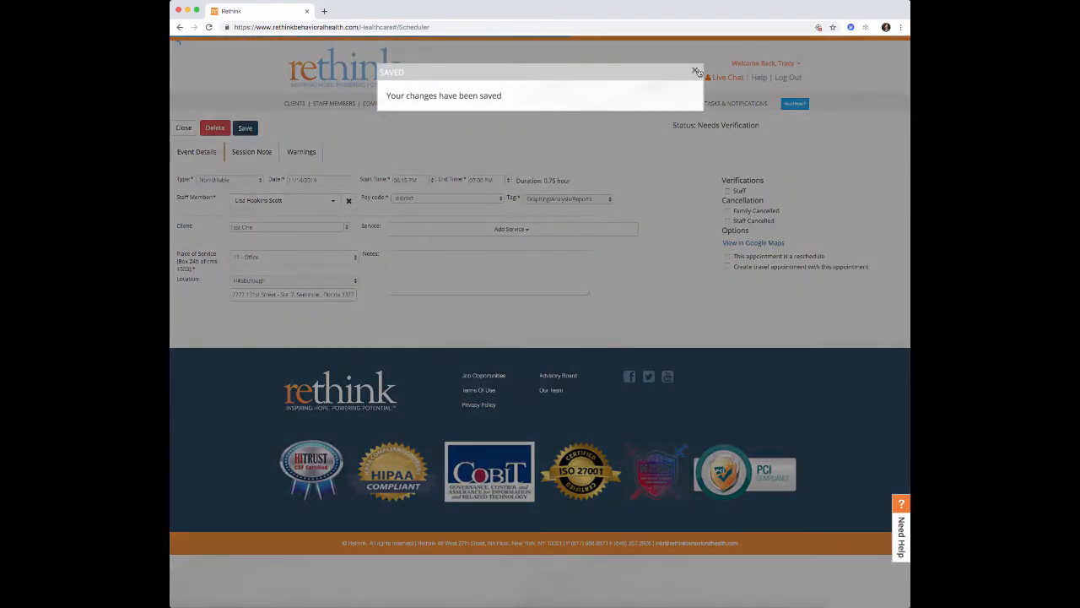
{"action": "left_click", "coordinate": [696, 71]}
{"action": "left_click", "coordinate": [184, 128]}
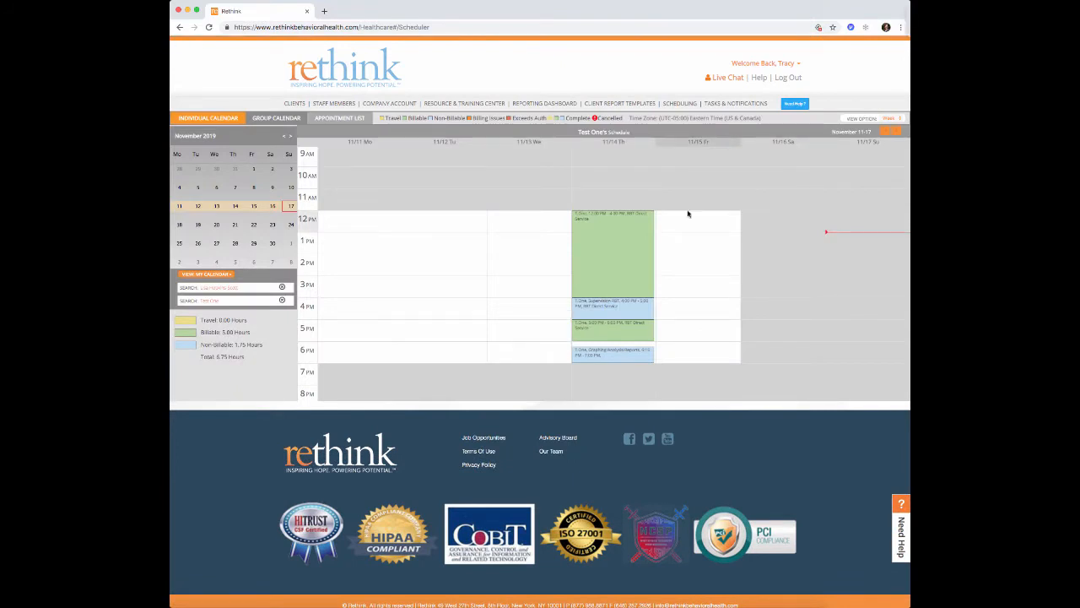
- Mark out a new appointment on 11/15, make it Billable, and assign the searched staff member
{"action": "left_click_drag", "start_coordinate": [688, 214], "coordinate": [686, 235]}
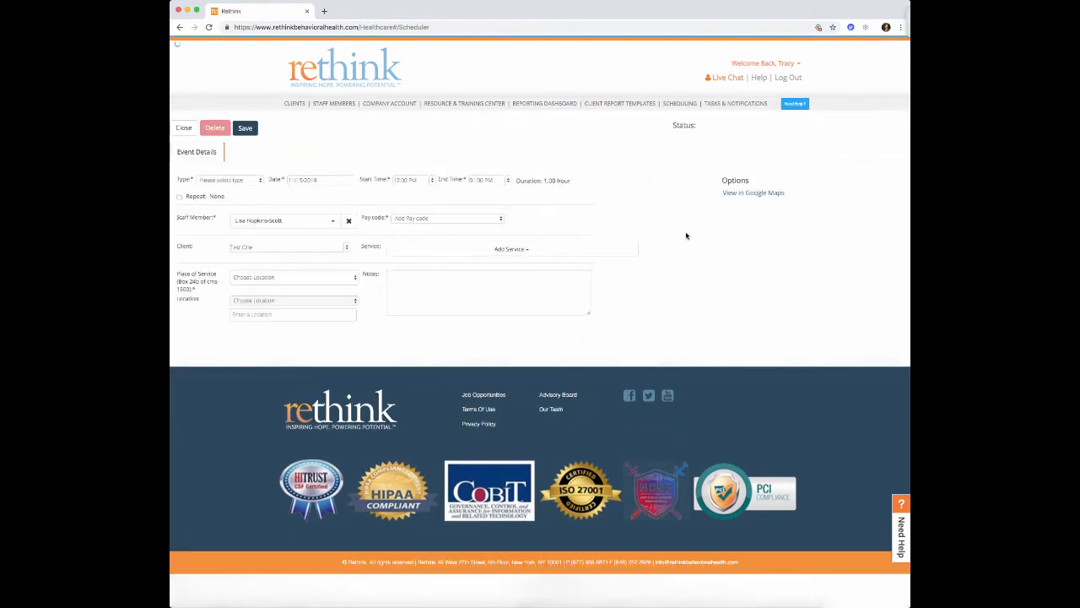
{"action": "left_click", "coordinate": [240, 181]}
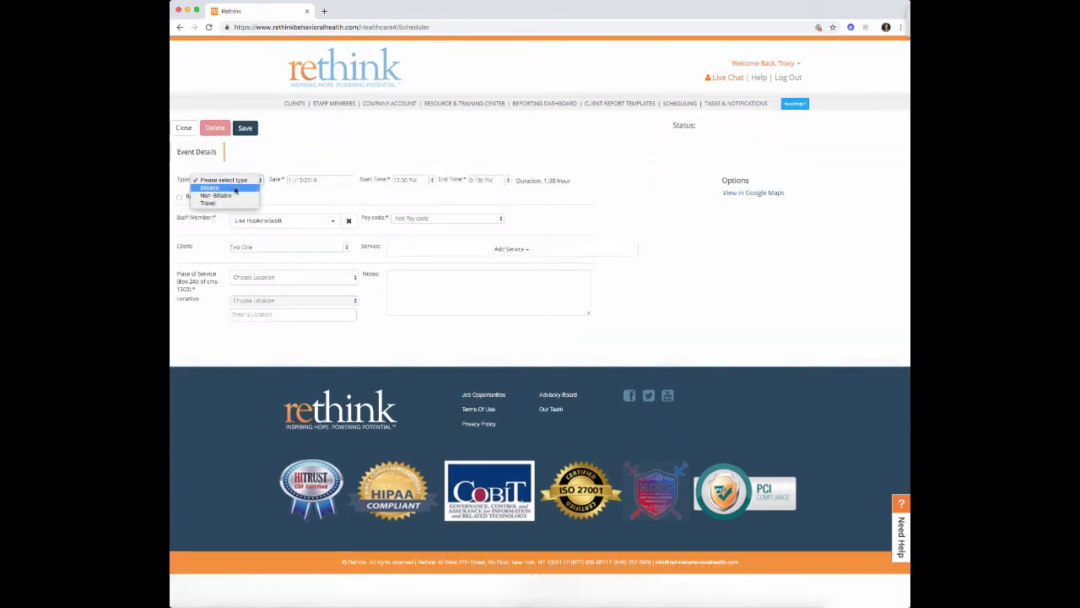
{"action": "left_click", "coordinate": [235, 191]}
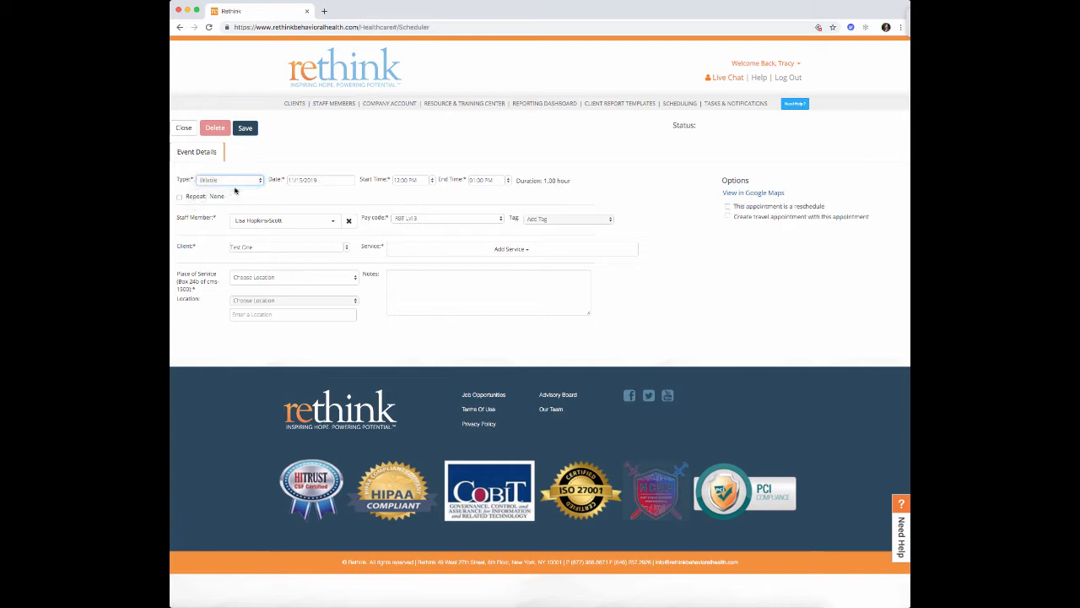
{"action": "left_click", "coordinate": [335, 223]}
{"action": "type", "text": "tracy"}
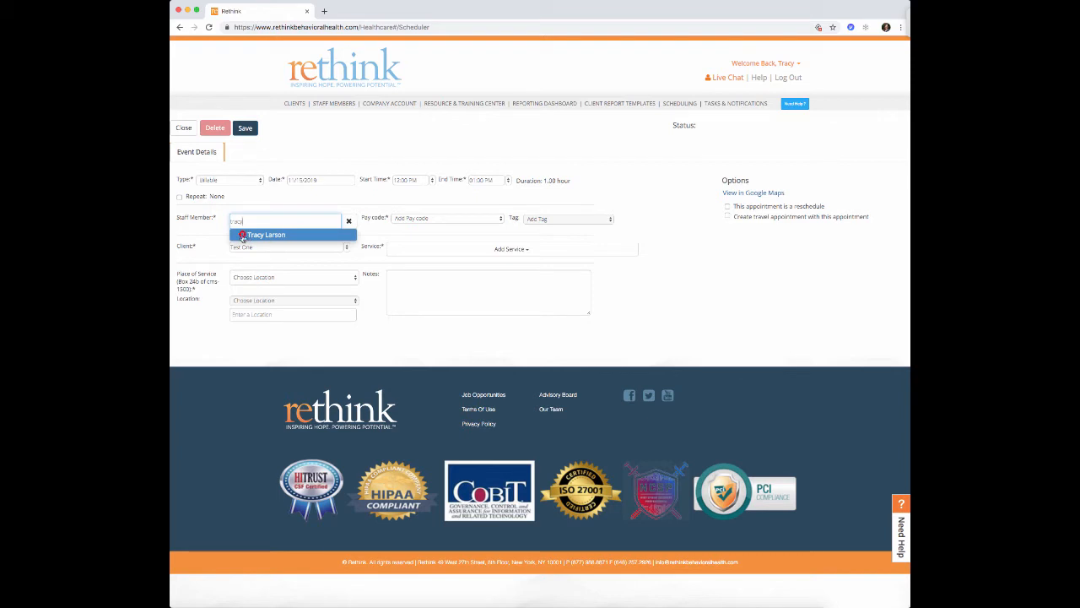
{"action": "left_click", "coordinate": [247, 234]}
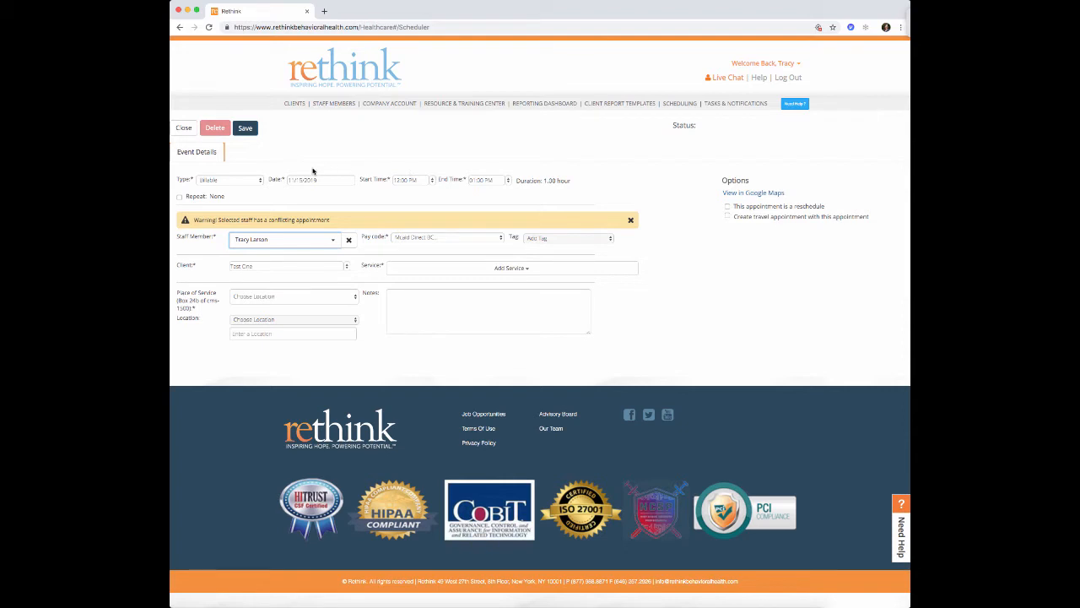
- Set the time to 03:00–03:30 PM and keep the Medicaid direct pay code
{"action": "left_click", "coordinate": [433, 182]}
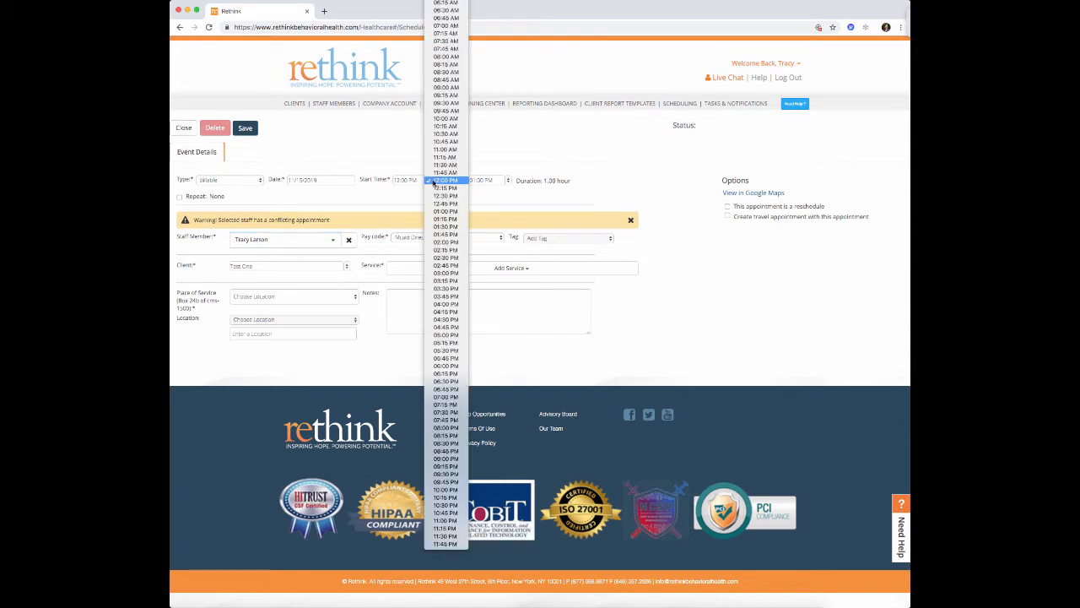
{"action": "left_click", "coordinate": [442, 273]}
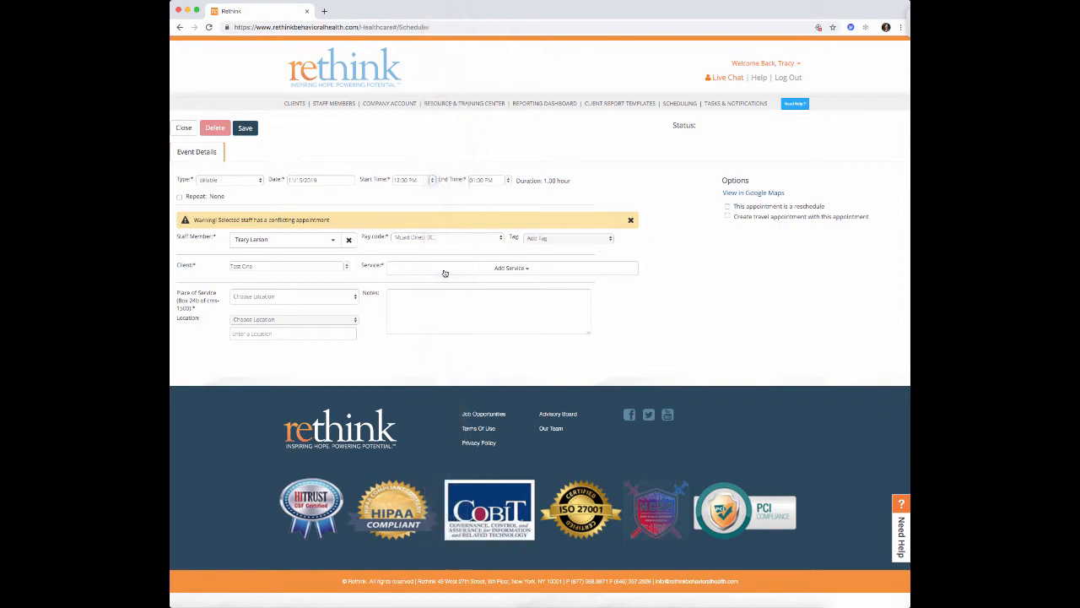
{"action": "left_click", "coordinate": [510, 182]}
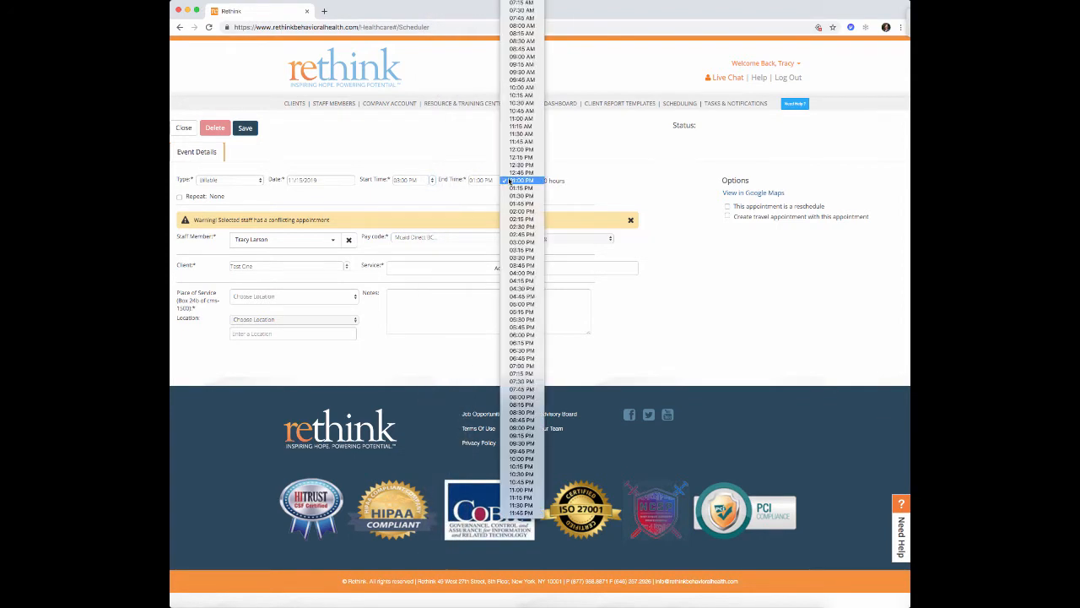
{"action": "left_click", "coordinate": [516, 260]}
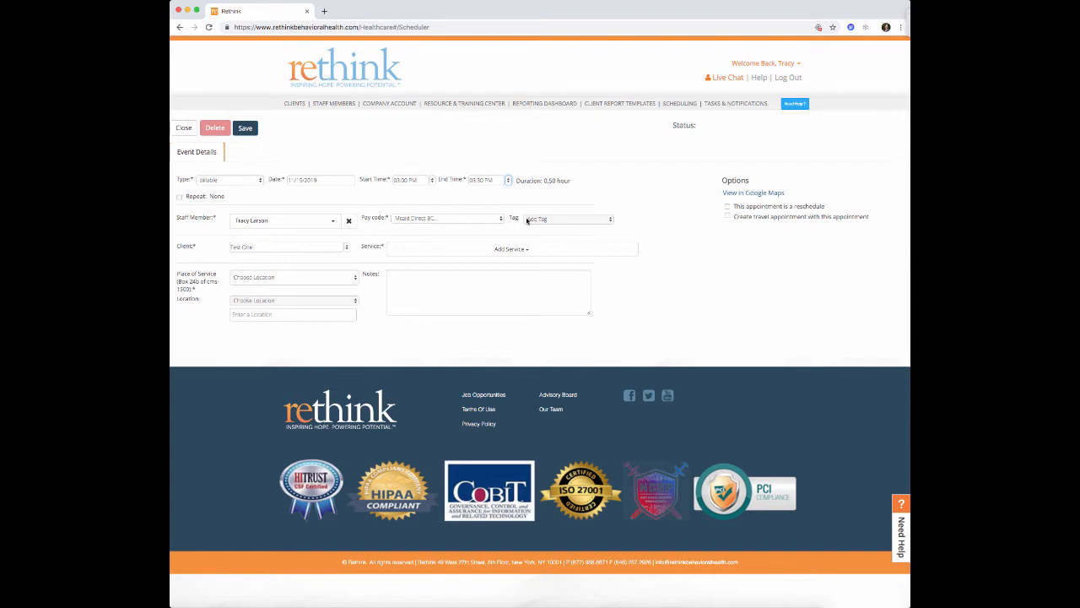
{"action": "left_click", "coordinate": [492, 221]}
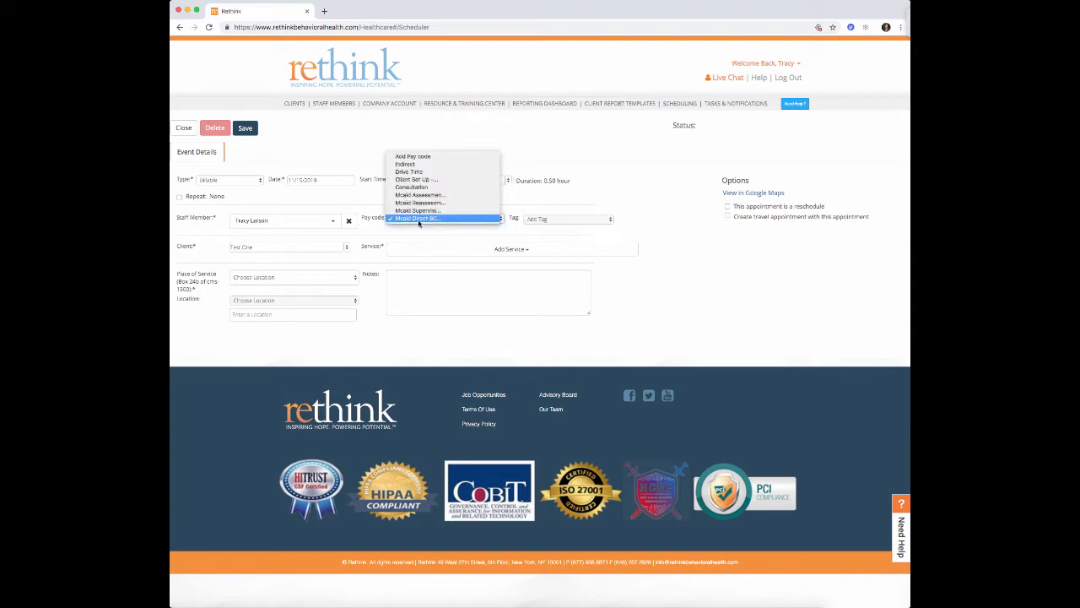
{"action": "left_click", "coordinate": [451, 219]}
- Tag BCBA Direct Services, add the caregiver-training service at 12 - Home, Hillsborough, and save
{"action": "left_click", "coordinate": [532, 219]}
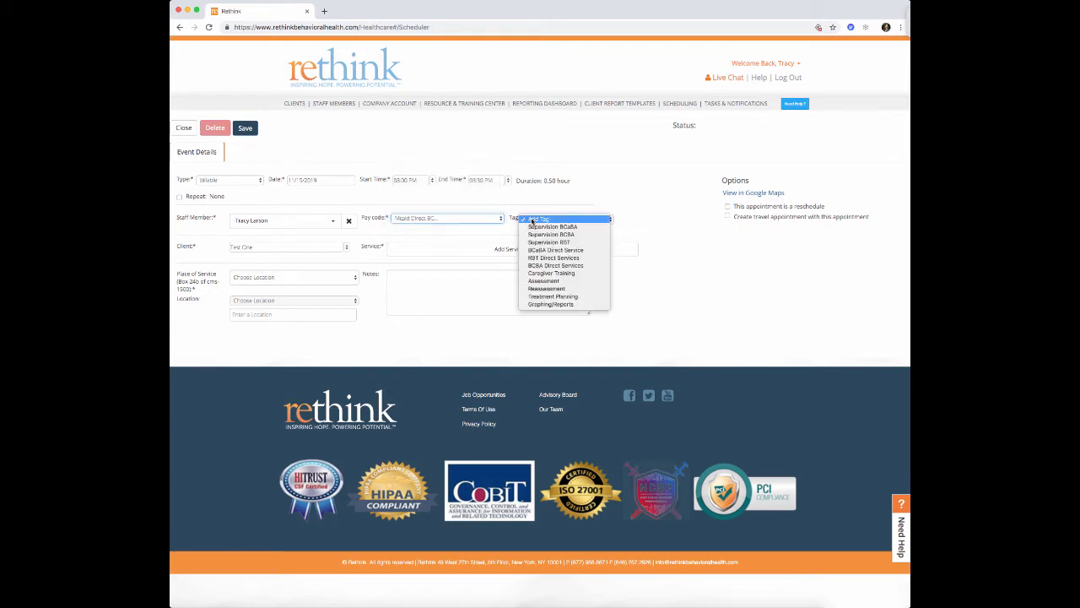
{"action": "left_click", "coordinate": [540, 266]}
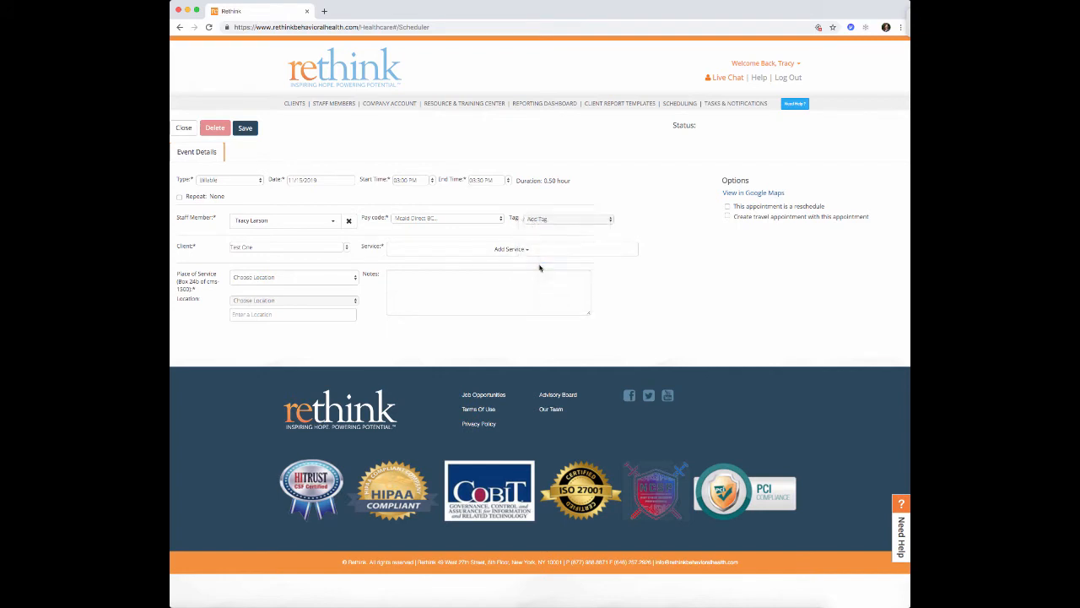
{"action": "left_click", "coordinate": [391, 251]}
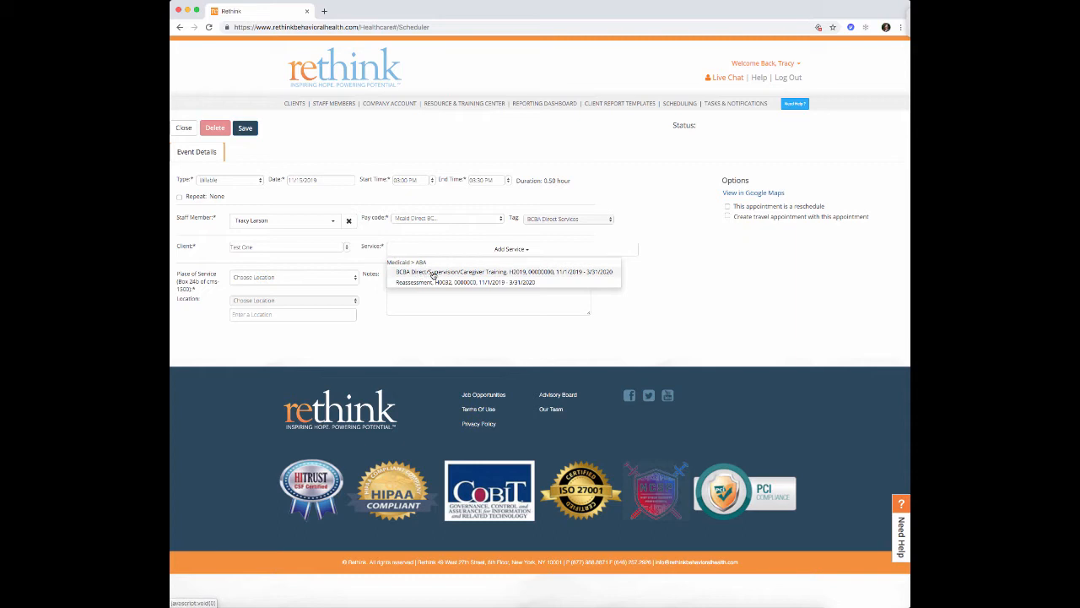
{"action": "left_click", "coordinate": [478, 274]}
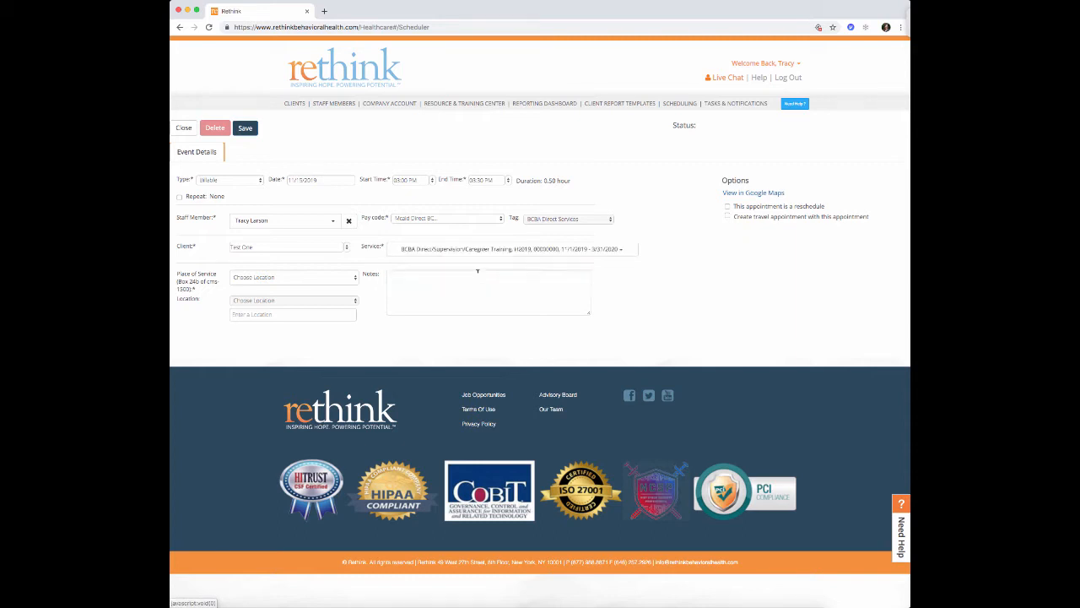
{"action": "left_click", "coordinate": [357, 280]}
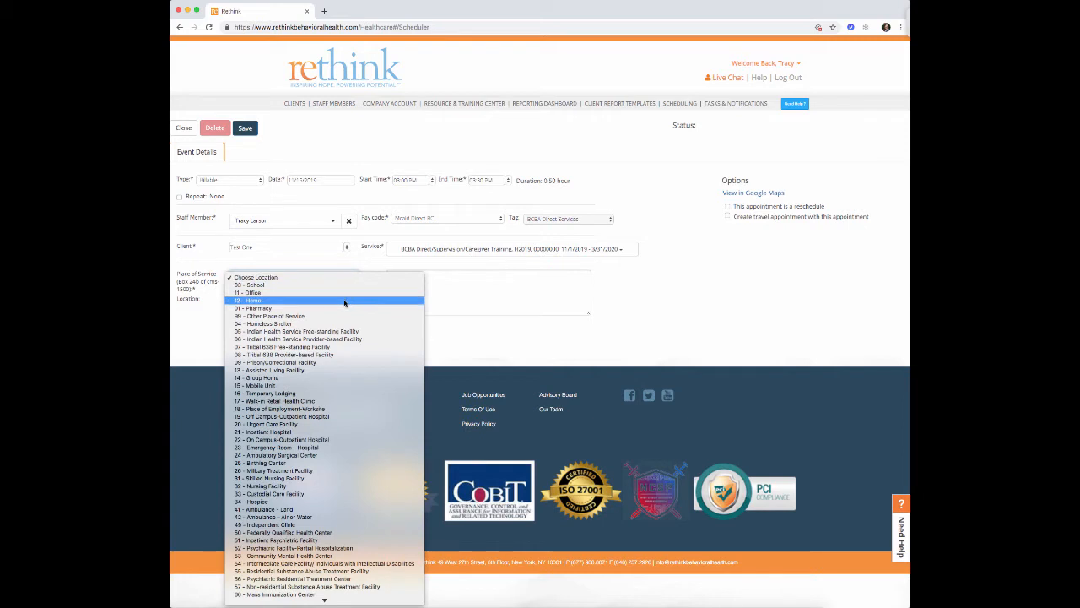
{"action": "left_click", "coordinate": [345, 302]}
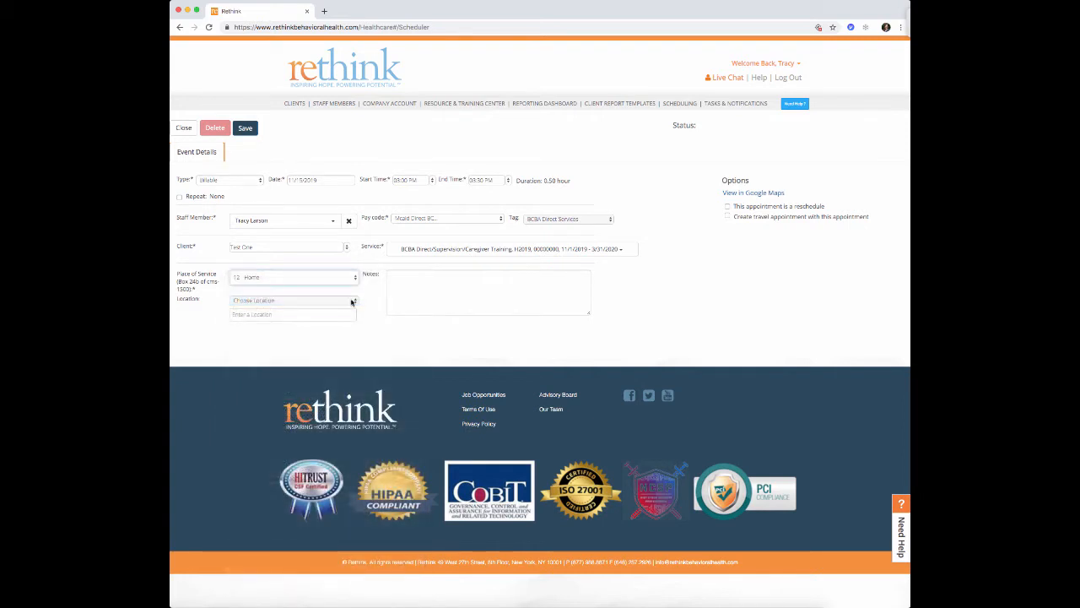
{"action": "left_click", "coordinate": [355, 302]}
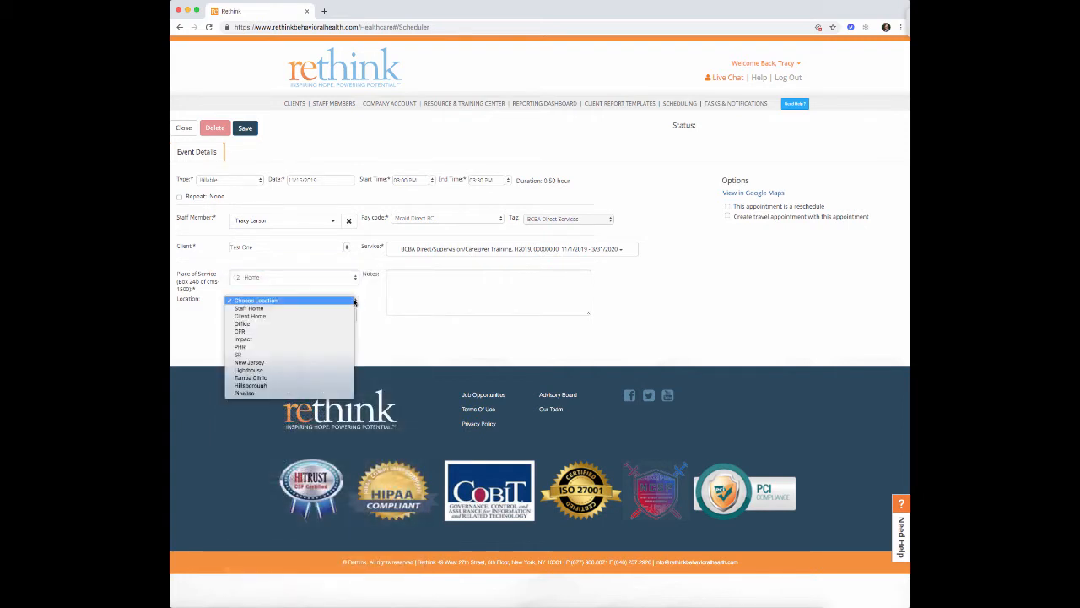
{"action": "left_click", "coordinate": [334, 386]}
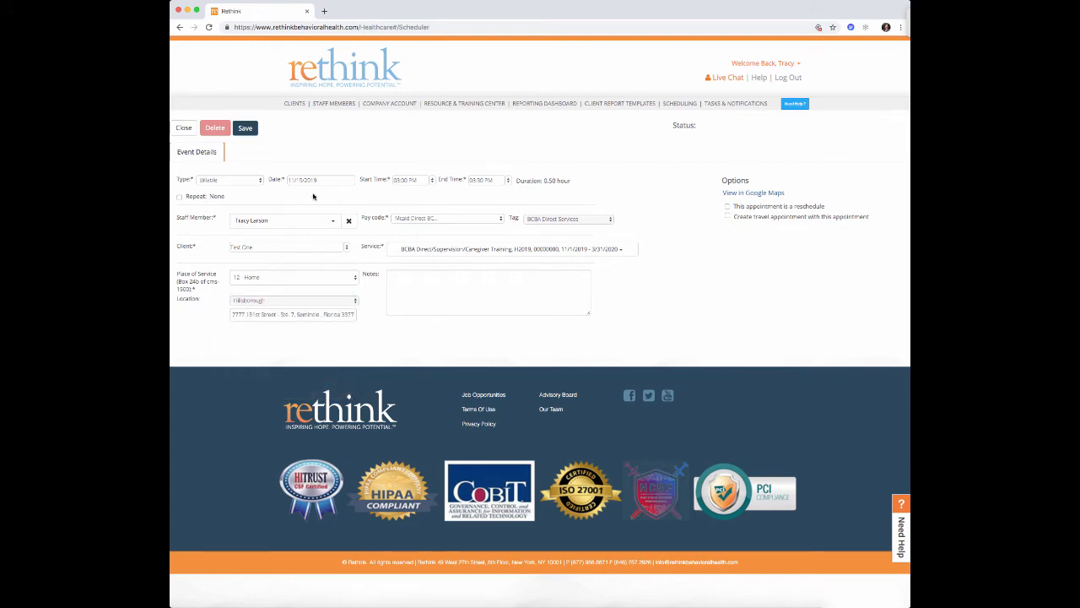
{"action": "left_click", "coordinate": [246, 128]}
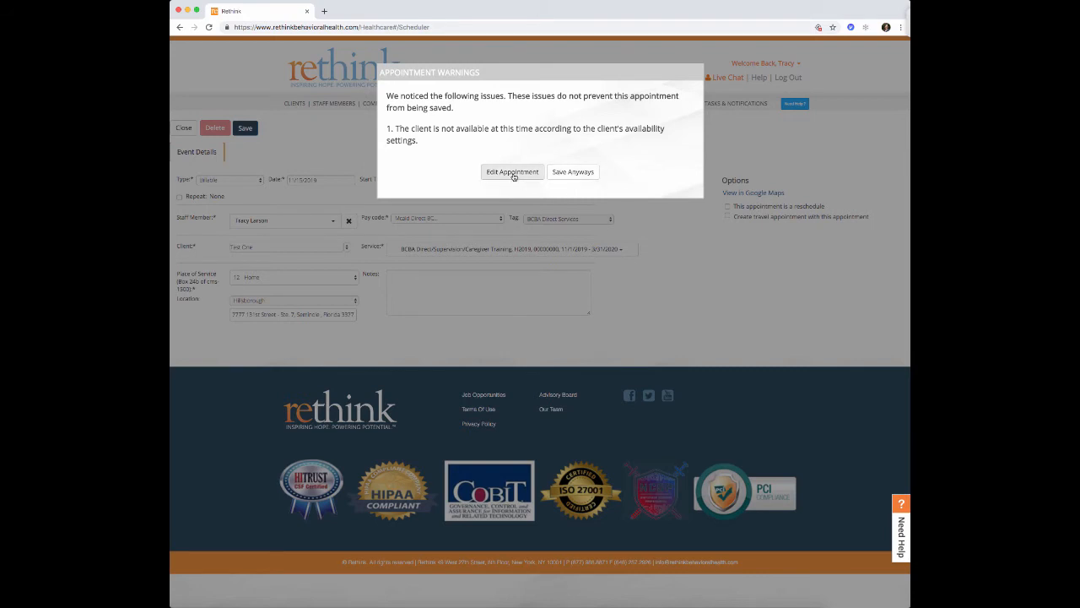
- Save the 3:00–3:30 PM BCBA appointment past the availability warning and return to the calendar
{"action": "left_click", "coordinate": [577, 177]}
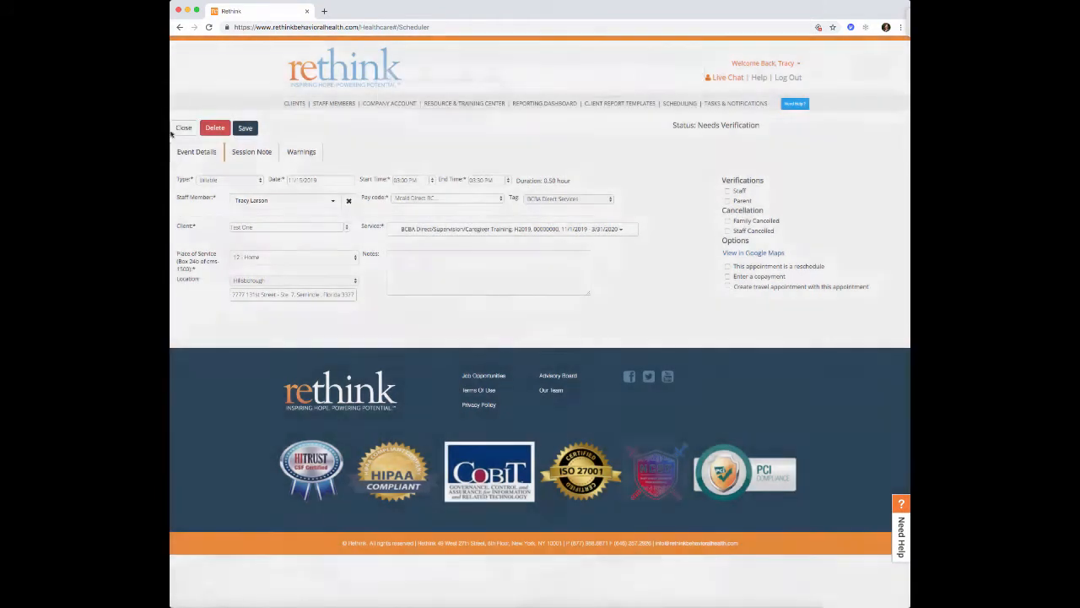
{"action": "left_click", "coordinate": [180, 128]}
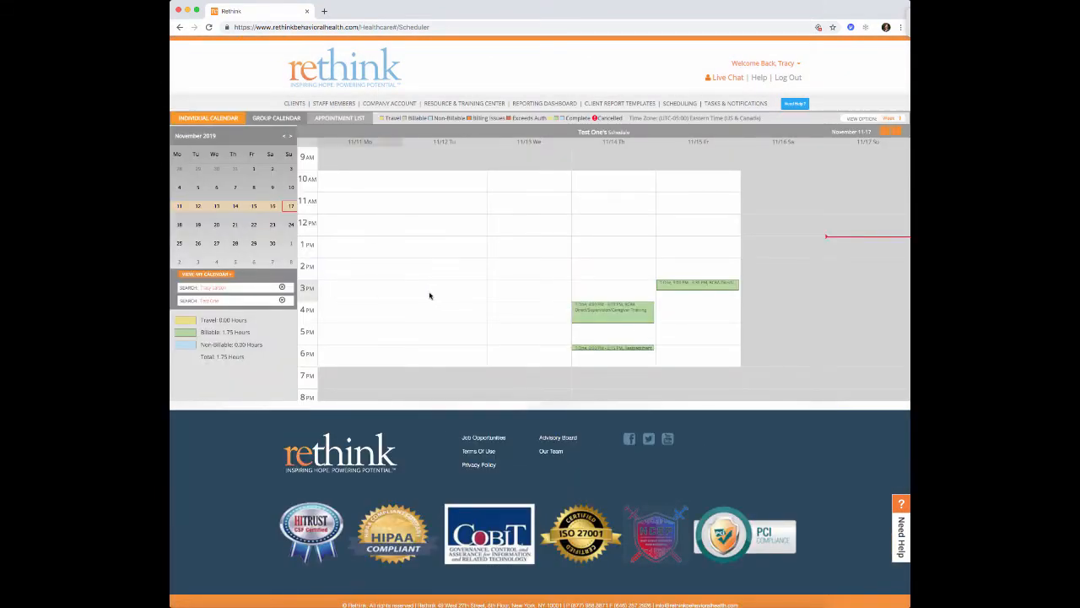
- Create a one-hour billable 4:00–5:00 PM appointment on 11/15 with the Mcaid Direct pay code
{"action": "mouse_move", "coordinate": [683, 289]}
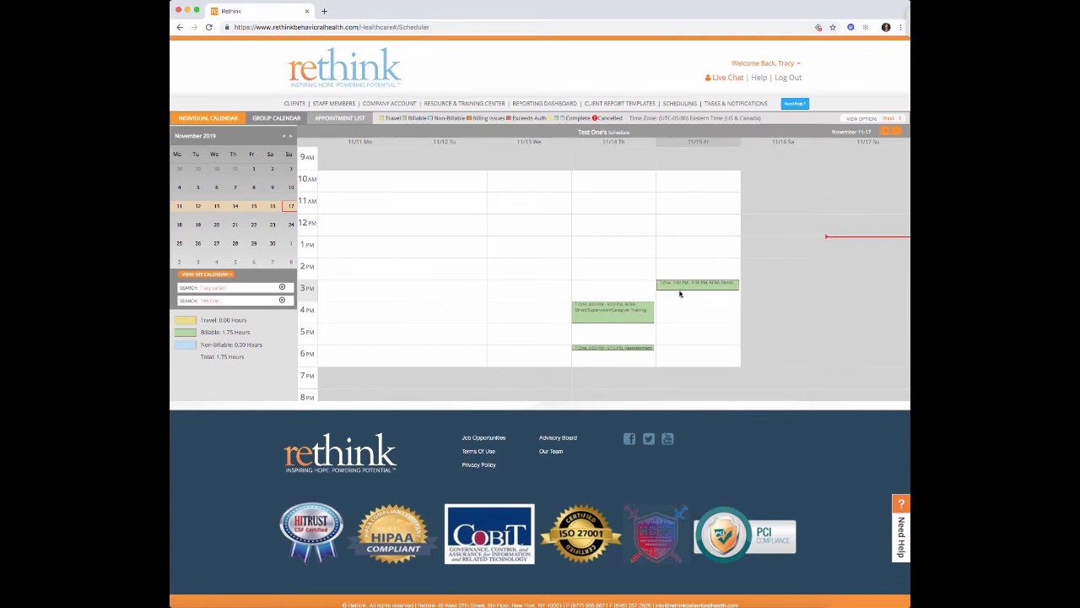
{"action": "left_click_drag", "start_coordinate": [681, 304], "coordinate": [680, 323]}
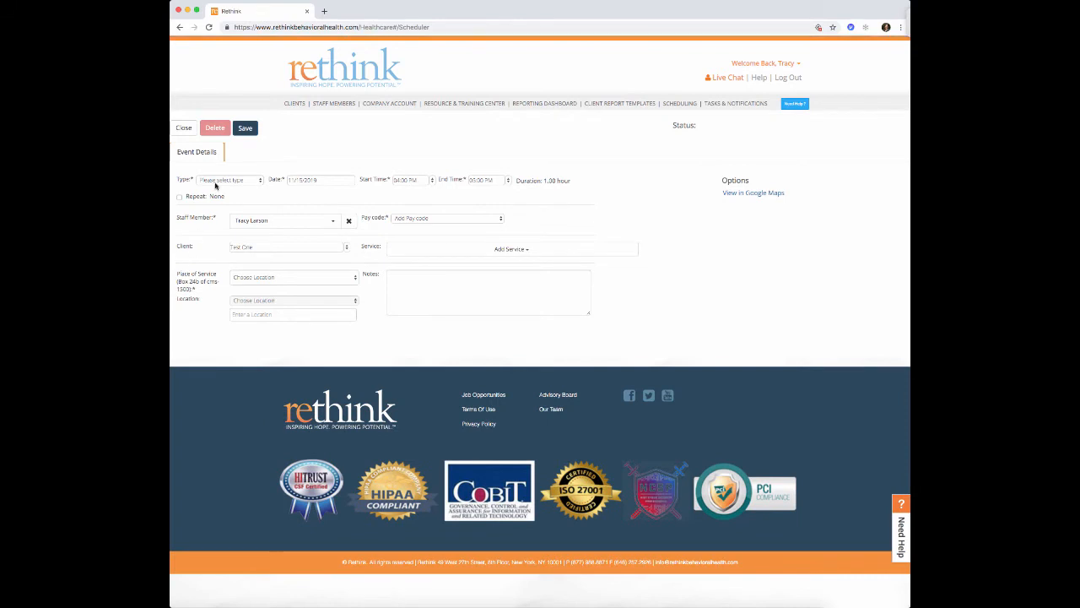
{"action": "left_click", "coordinate": [256, 185]}
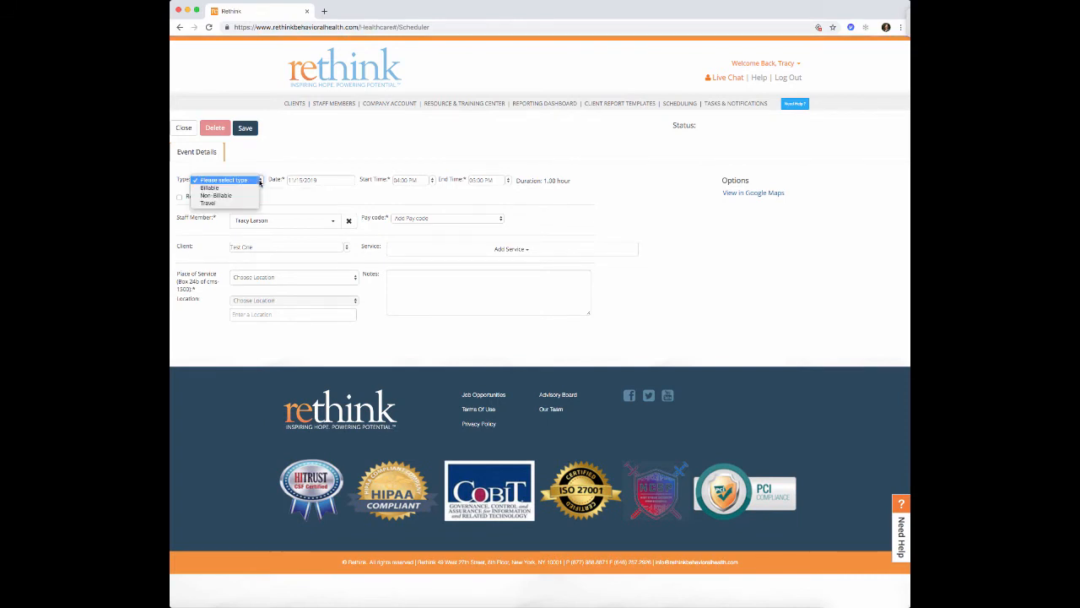
{"action": "left_click", "coordinate": [253, 188]}
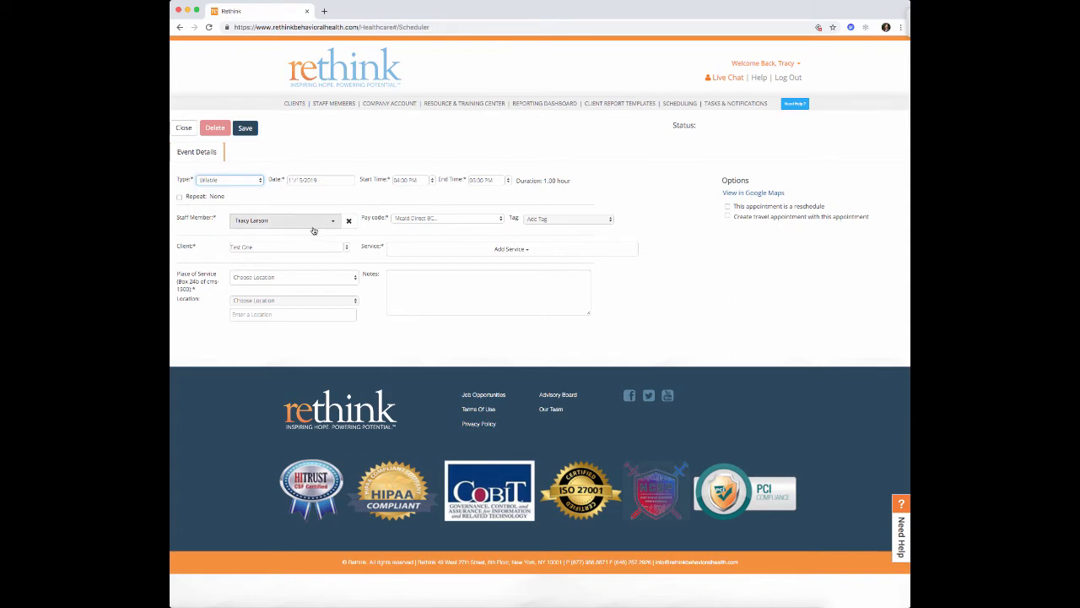
{"action": "left_click", "coordinate": [422, 223]}
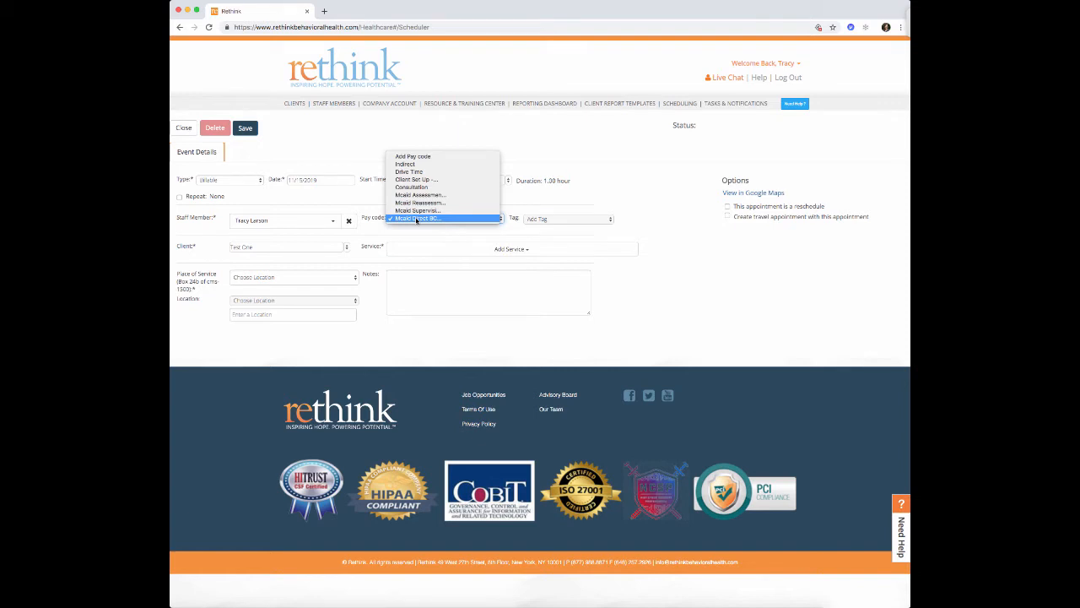
- Tag the appointment Caregiver Training and choose the BCBA Direct/Supervision/Caregiver Training service
{"action": "left_click", "coordinate": [414, 220]}
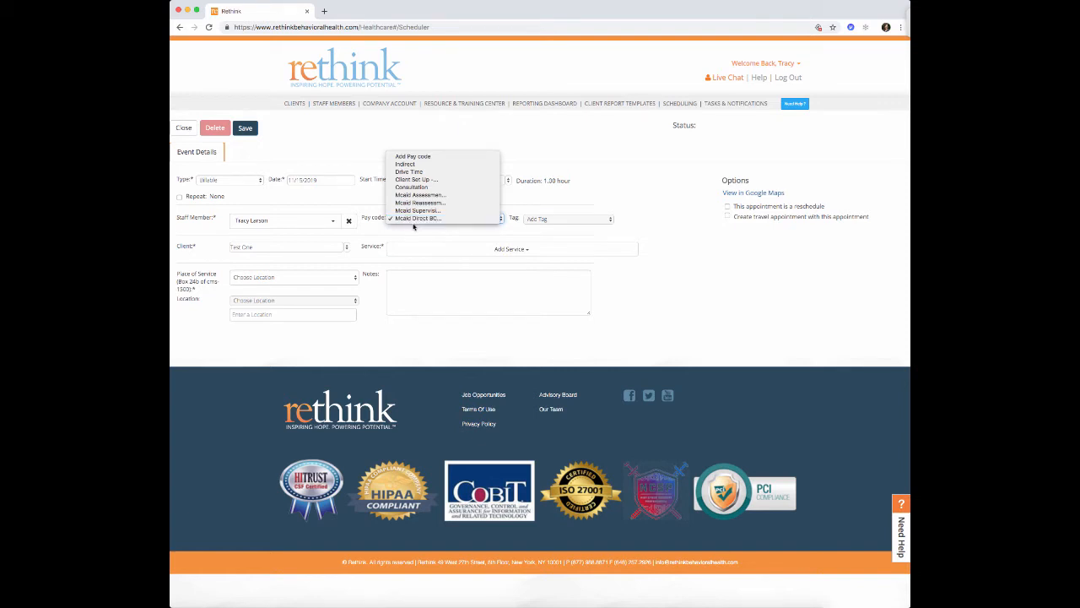
{"action": "left_click", "coordinate": [555, 222]}
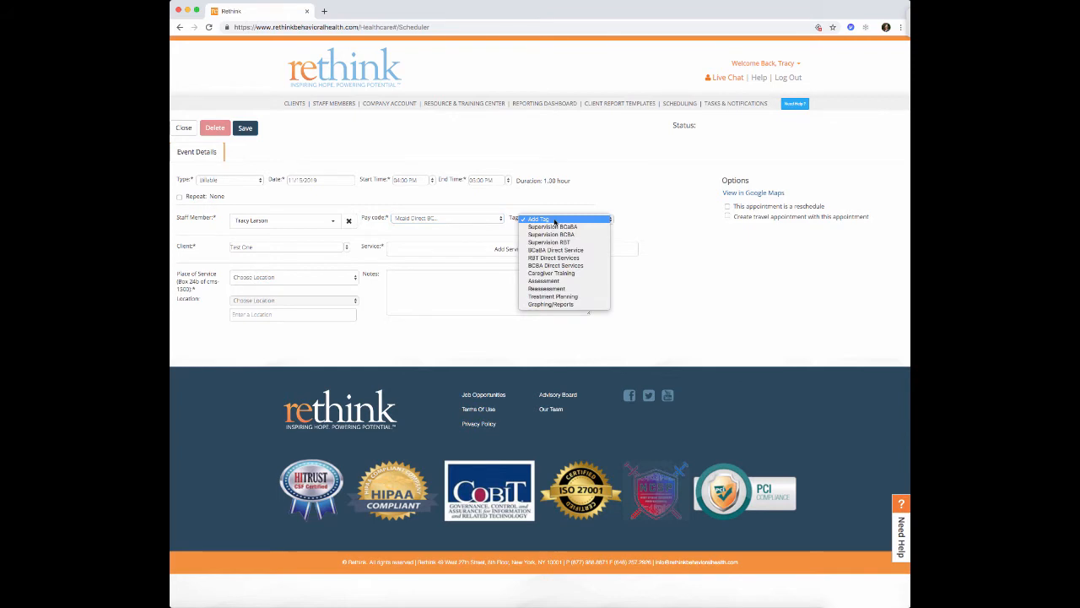
{"action": "left_click", "coordinate": [554, 267]}
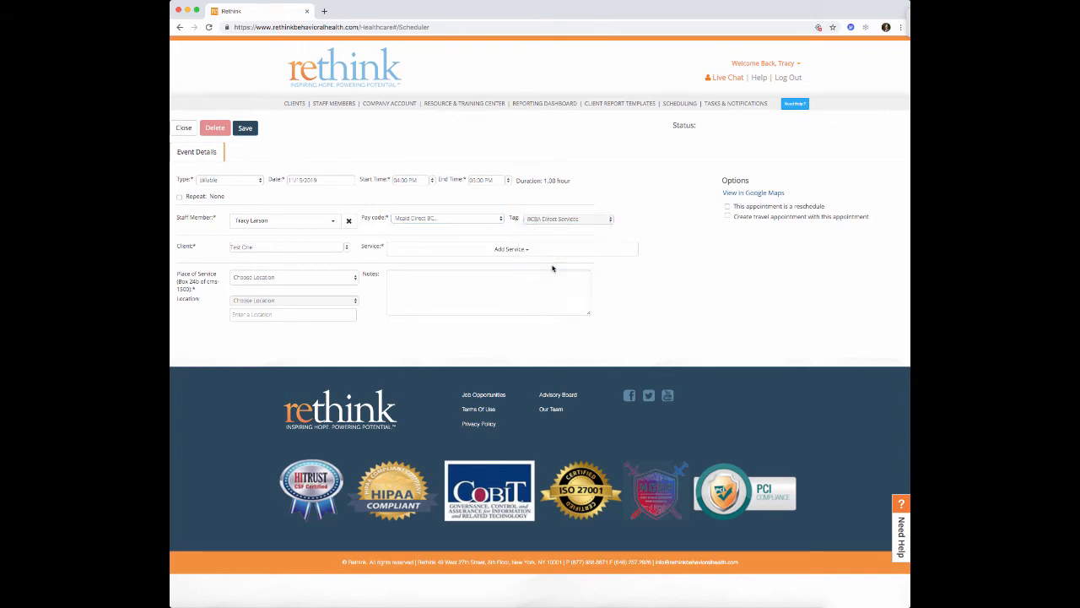
{"action": "left_click", "coordinate": [555, 221]}
{"action": "left_click", "coordinate": [556, 227]}
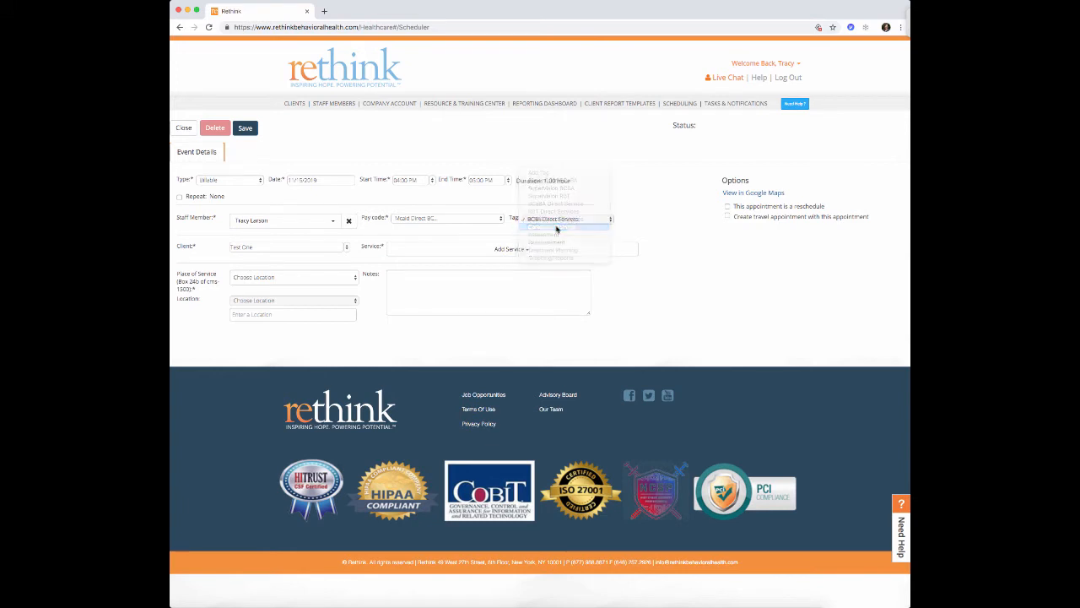
{"action": "left_click", "coordinate": [406, 250]}
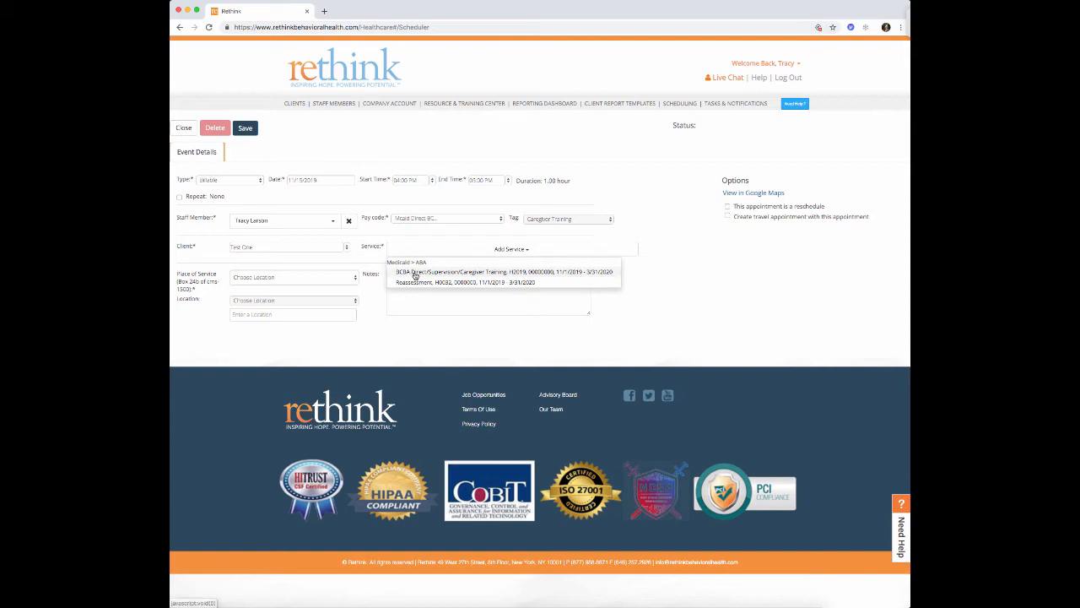
{"action": "left_click", "coordinate": [480, 275]}
- Set place of service to 99 - Other Place of Service and location Hillsborough, then save
{"action": "left_click", "coordinate": [353, 279]}
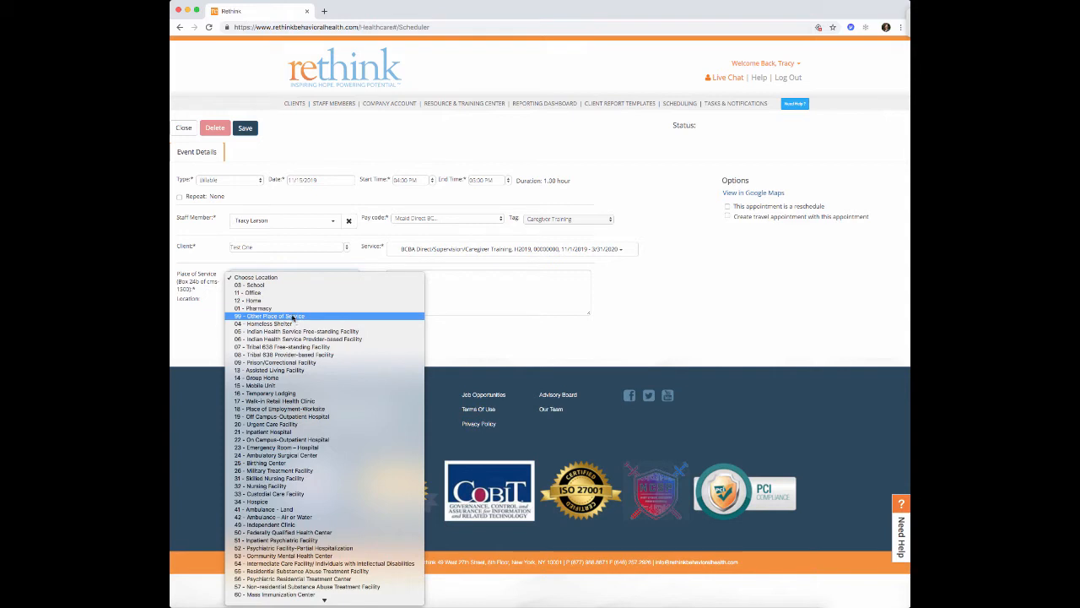
{"action": "left_click", "coordinate": [293, 315]}
{"action": "left_click", "coordinate": [353, 300]}
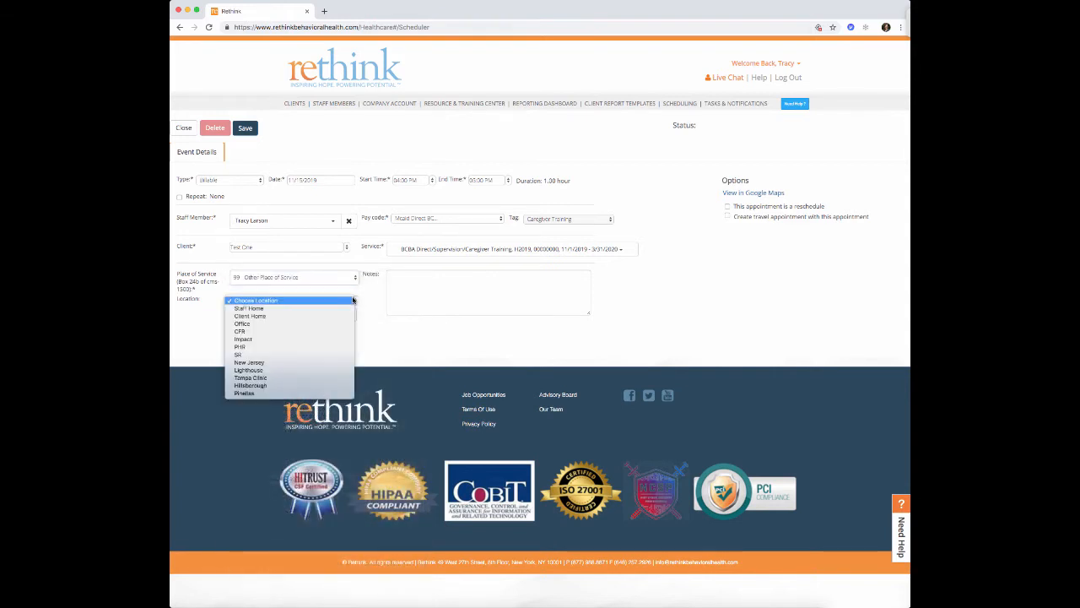
{"action": "left_click", "coordinate": [326, 386]}
{"action": "left_click", "coordinate": [246, 129]}
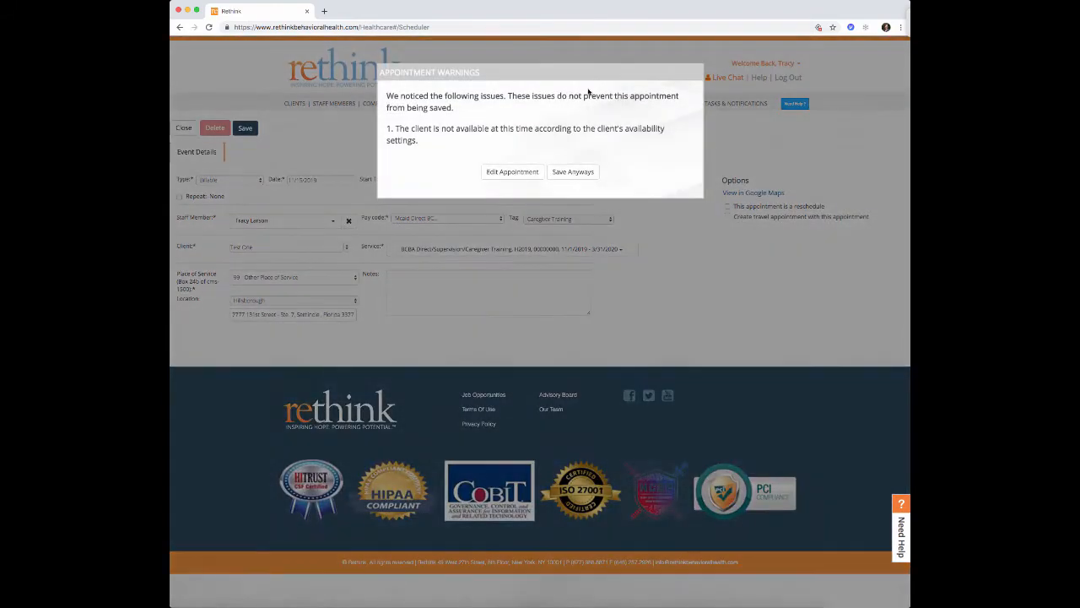
- Save the 4–5 PM appointment past the warning, then mark out Friday 3:30–4:00 PM
{"action": "left_click", "coordinate": [578, 173]}
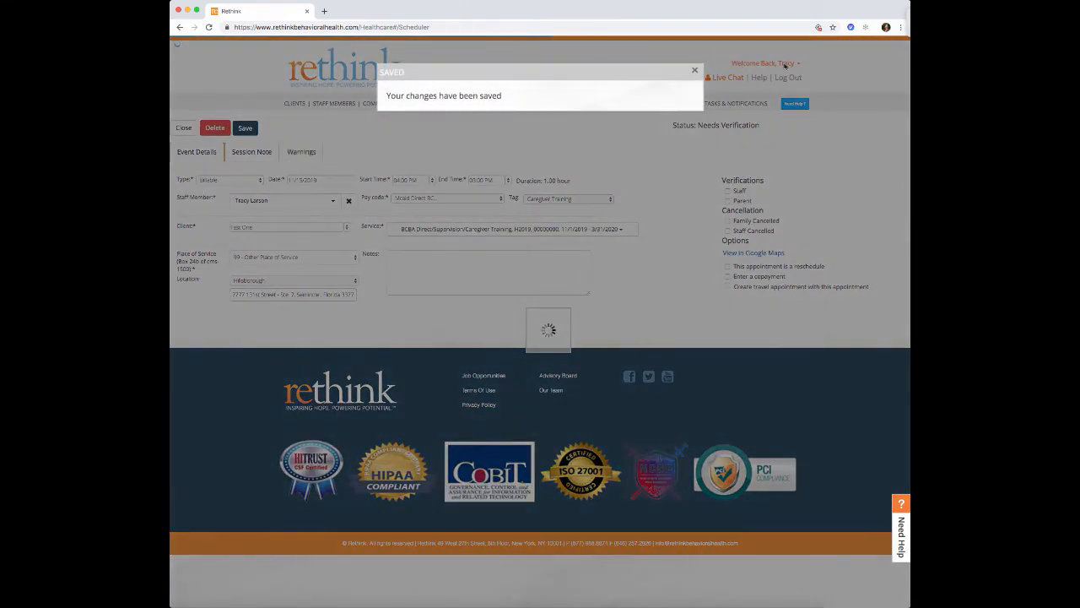
{"action": "left_click", "coordinate": [183, 128]}
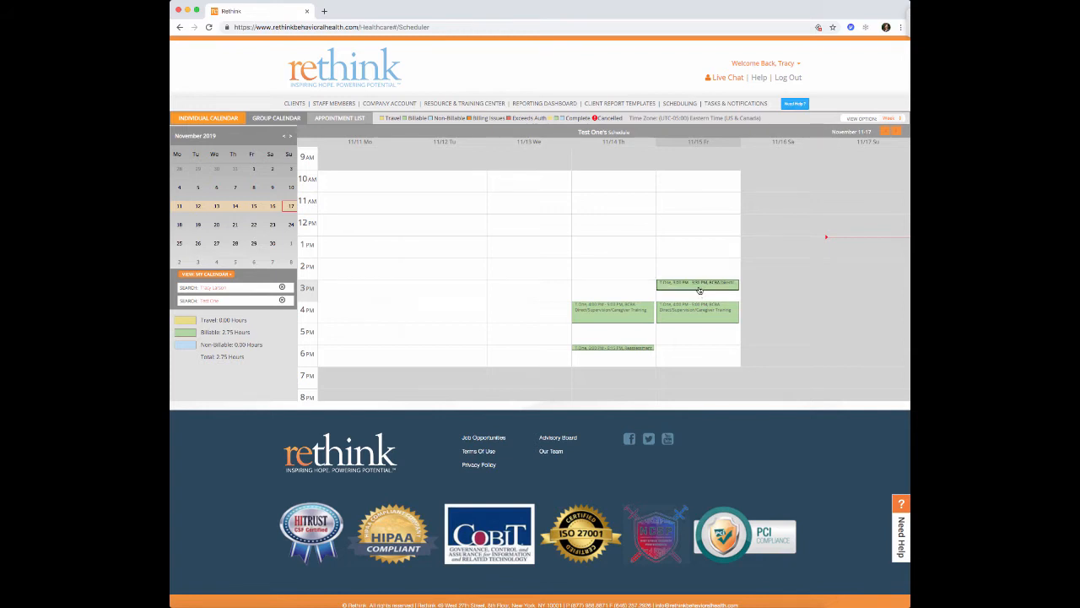
{"action": "mouse_move", "coordinate": [699, 290]}
{"action": "left_click_drag", "start_coordinate": [693, 292], "coordinate": [693, 299]}
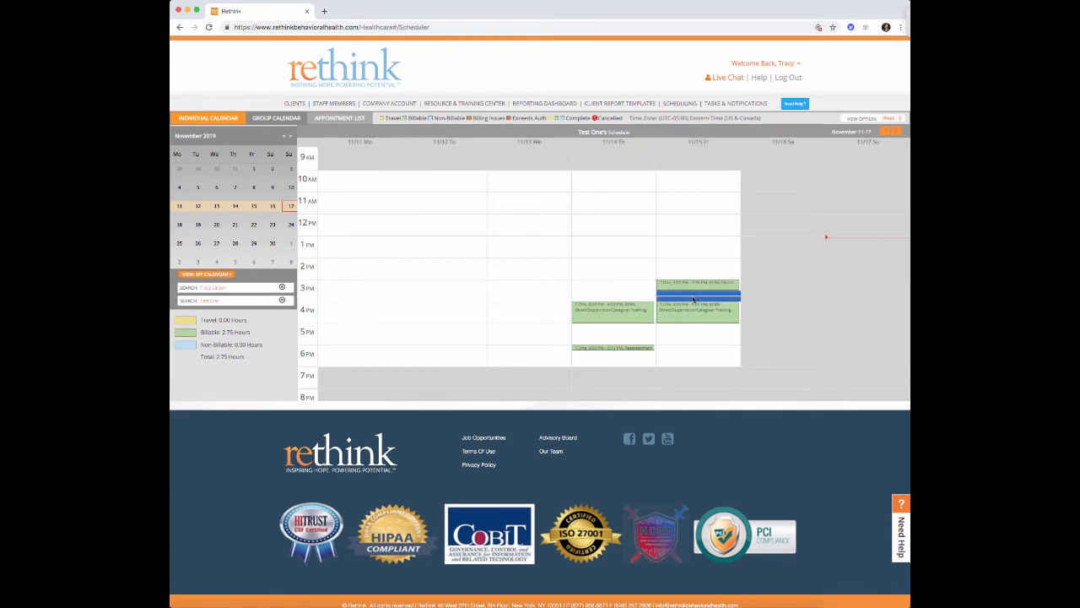
- Make the Friday 3:30–4:00 PM slot a Travel event with the Drive Time pay code
{"action": "left_click_drag", "start_coordinate": [693, 299], "coordinate": [693, 299]}
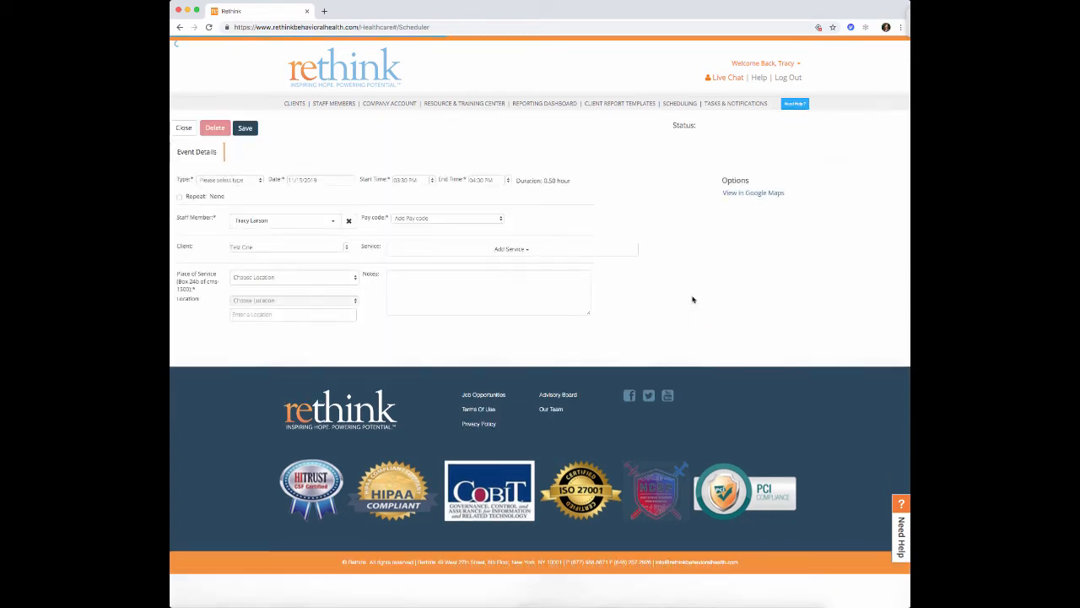
{"action": "left_click", "coordinate": [242, 182]}
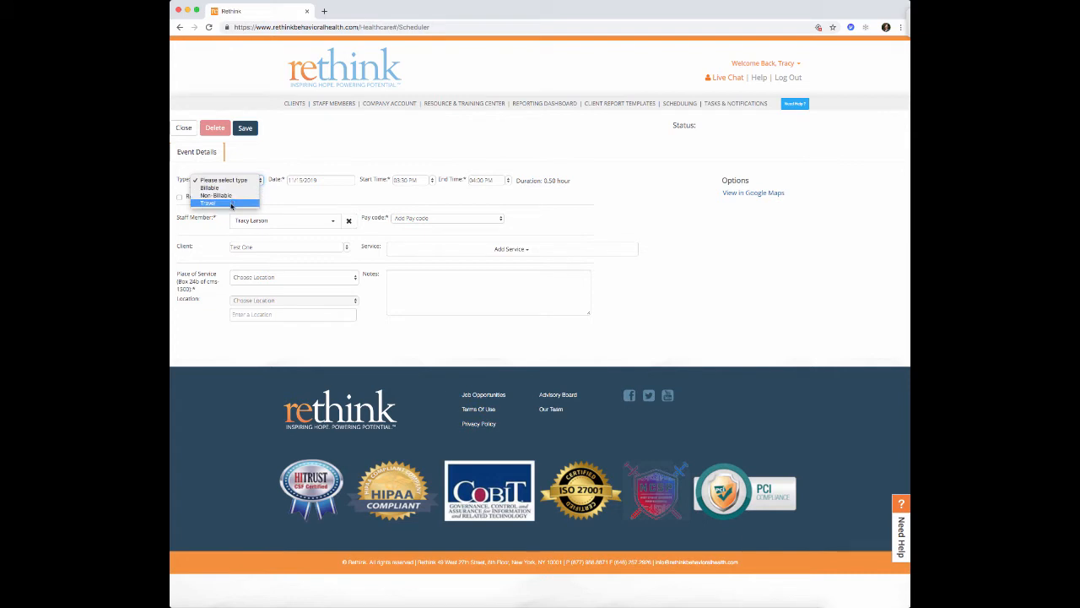
{"action": "left_click", "coordinate": [231, 204]}
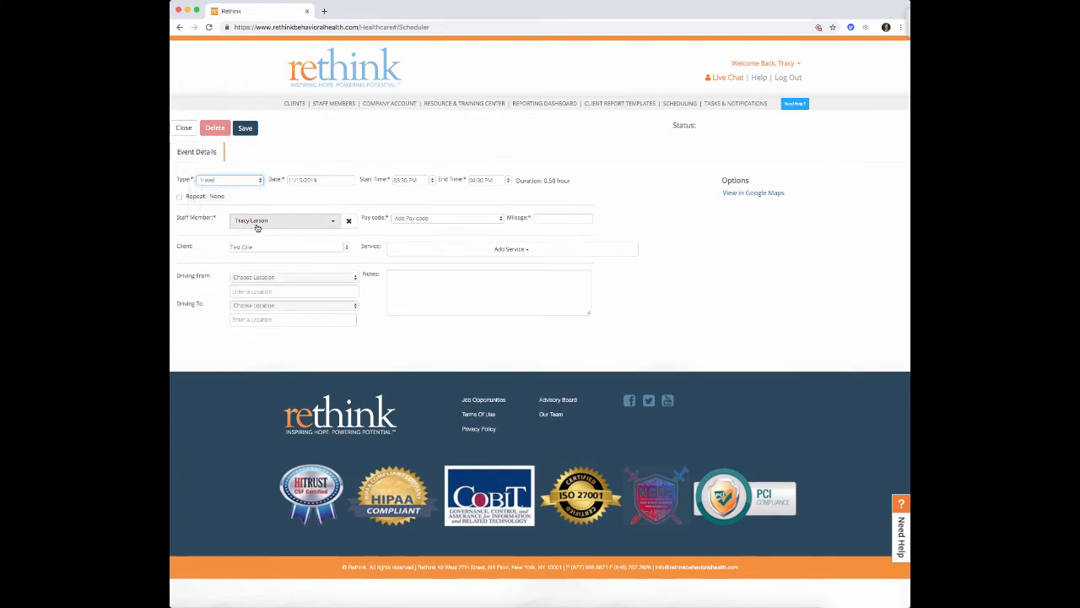
{"action": "left_click", "coordinate": [434, 219]}
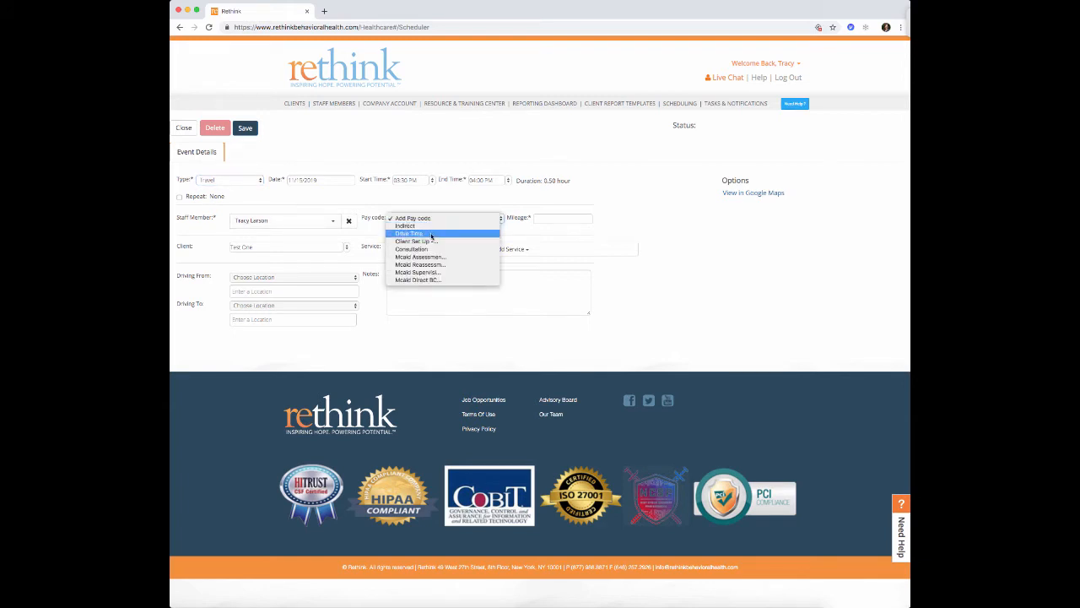
{"action": "left_click", "coordinate": [431, 234]}
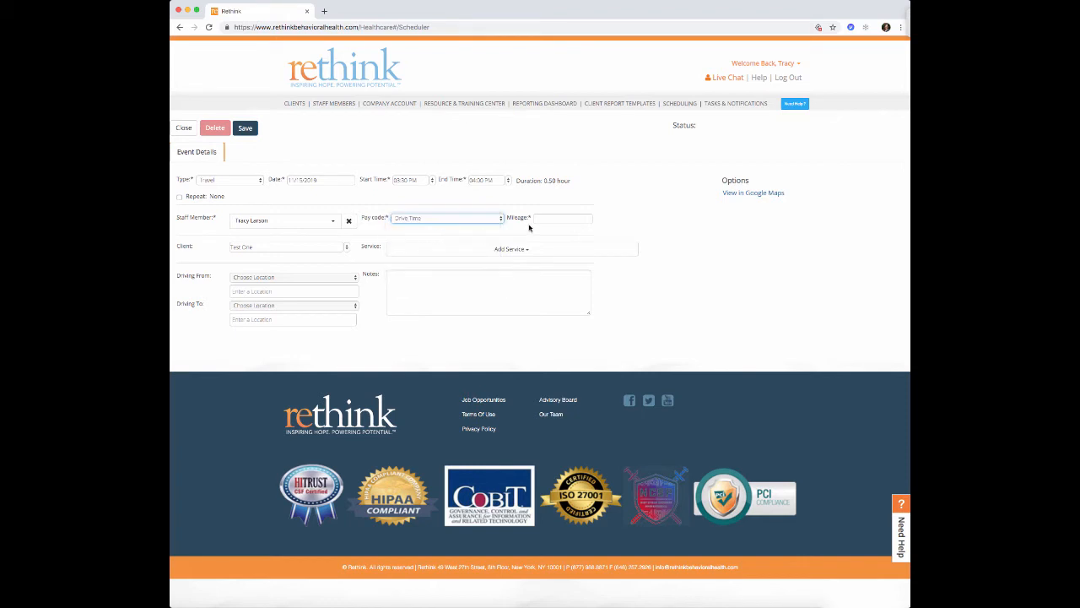
{"action": "left_click", "coordinate": [449, 252]}
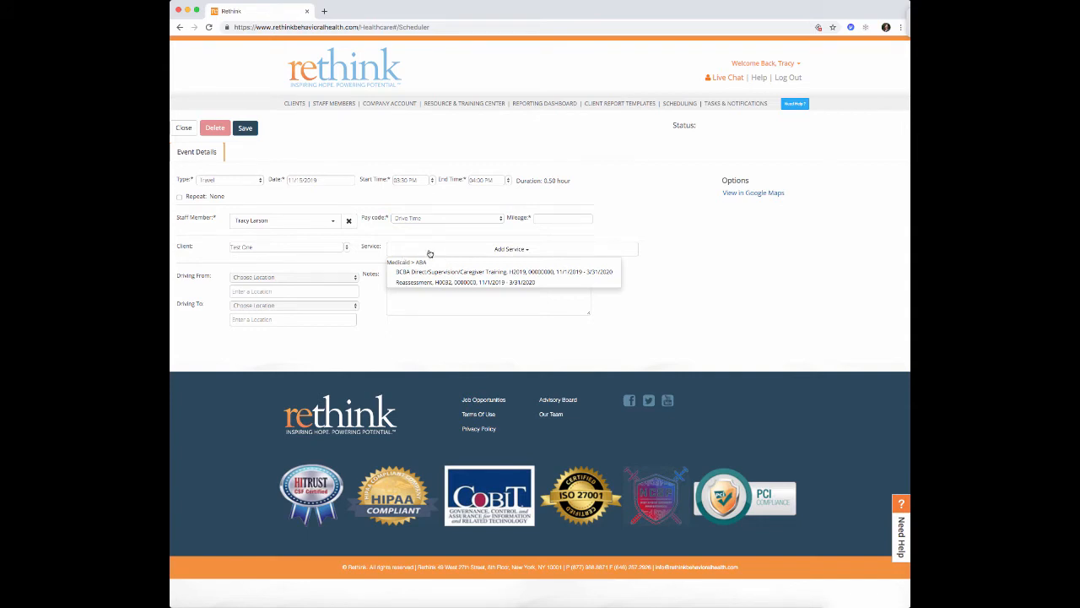
{"action": "left_click", "coordinate": [381, 255]}
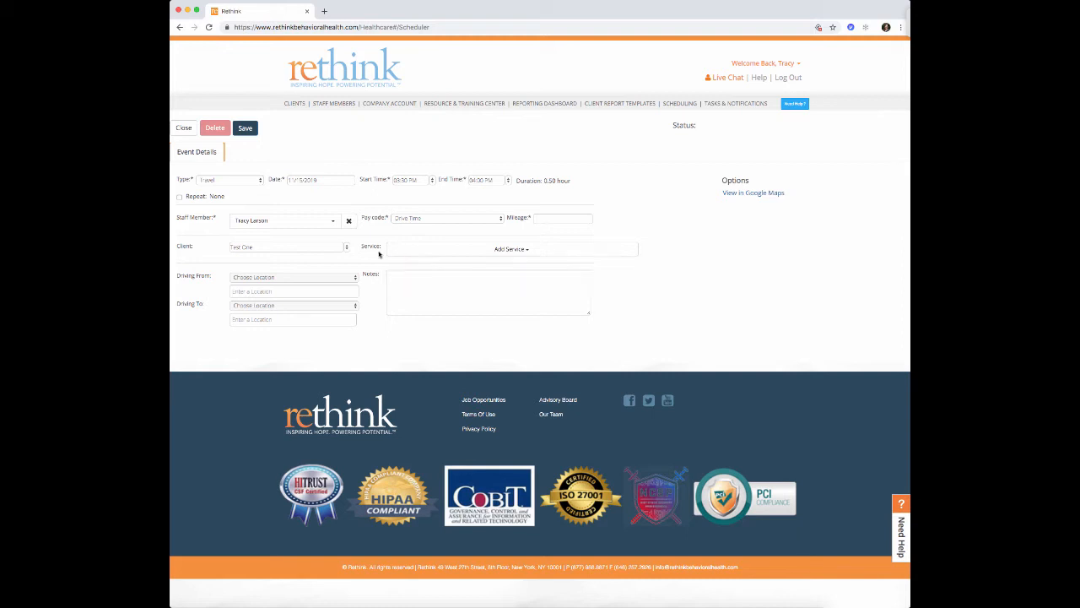
- Route the trip from Client Home to Hillsborough, replacing the destination address
{"action": "left_click", "coordinate": [344, 276]}
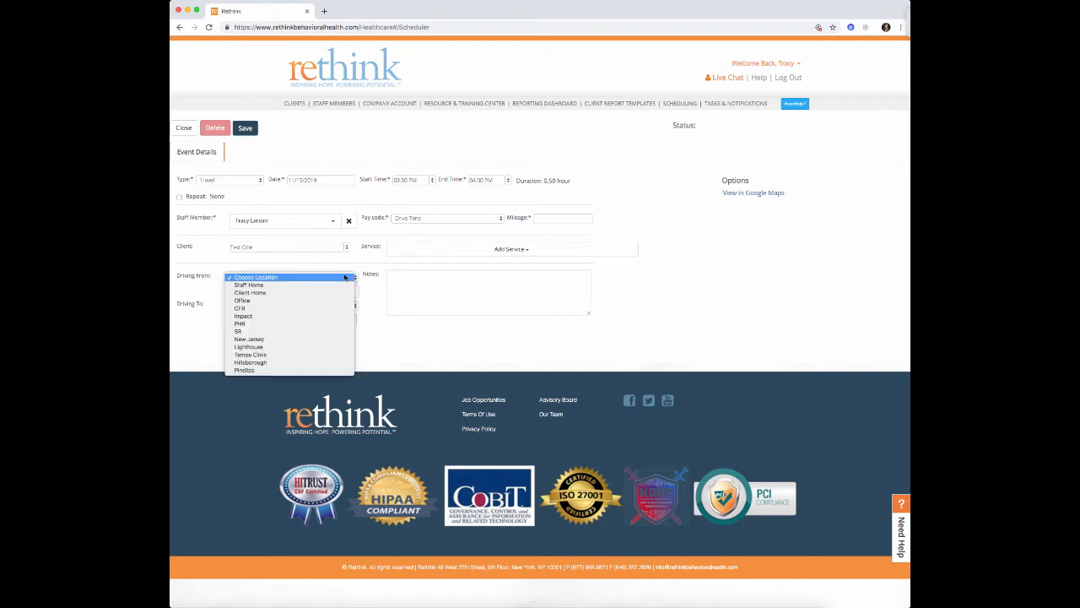
{"action": "left_click", "coordinate": [341, 292]}
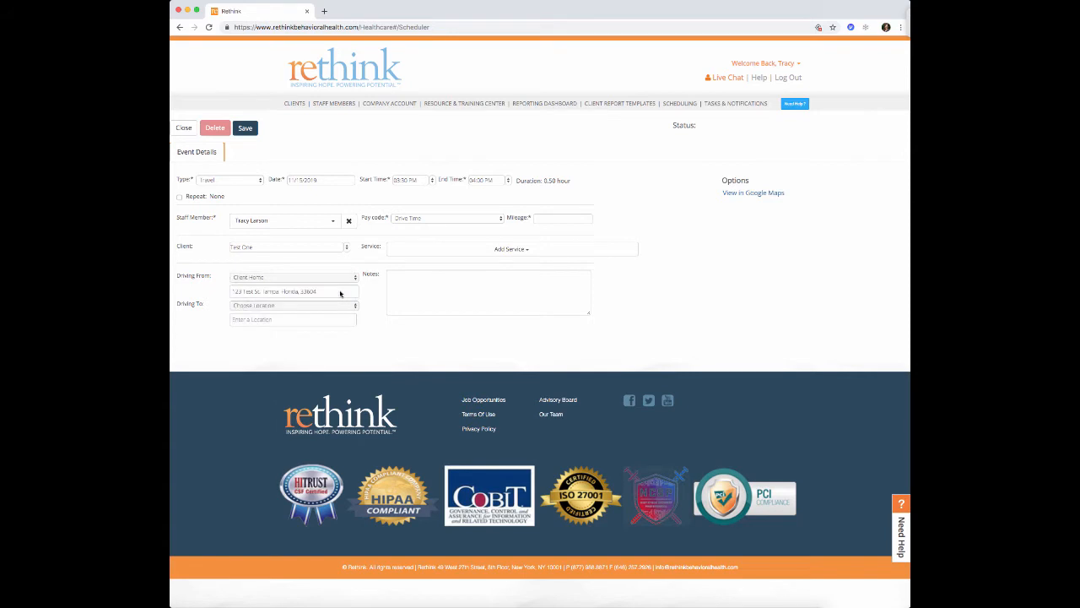
{"action": "left_click", "coordinate": [273, 307]}
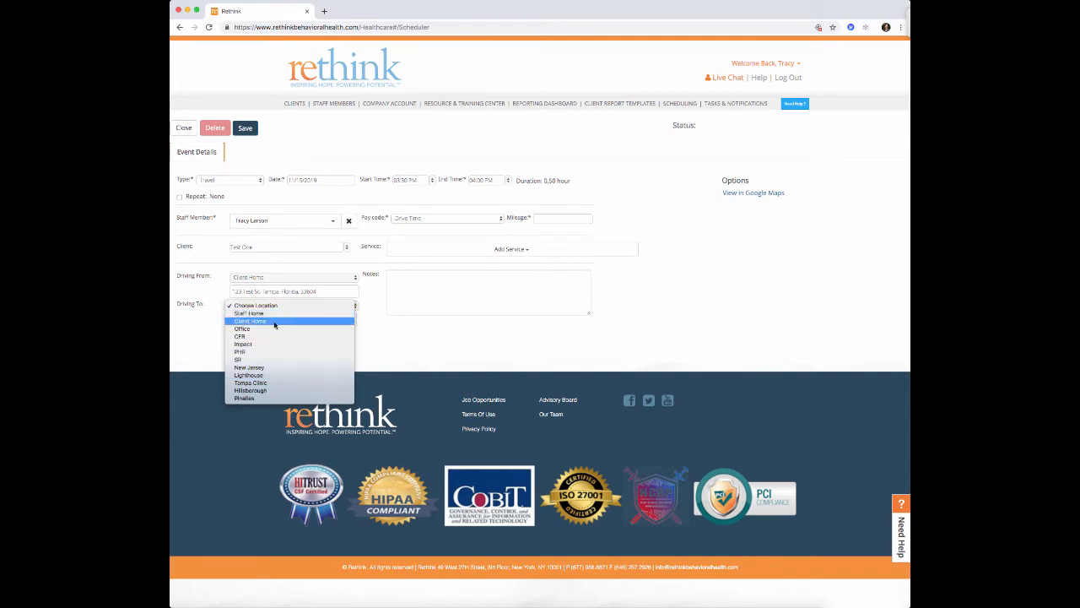
{"action": "left_click", "coordinate": [266, 391]}
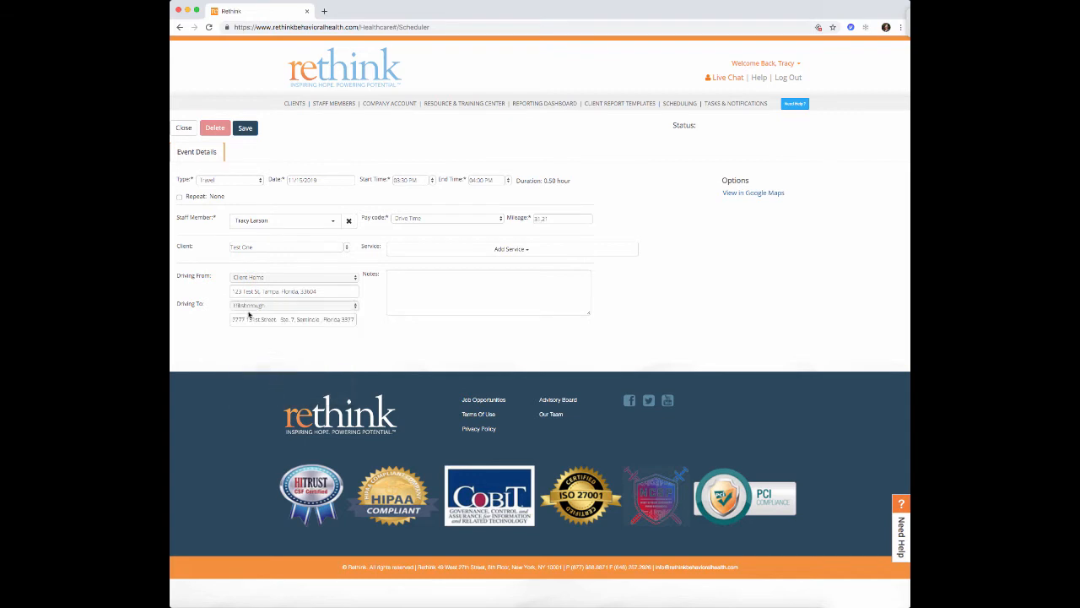
{"action": "left_click_drag", "start_coordinate": [232, 319], "coordinate": [362, 323]}
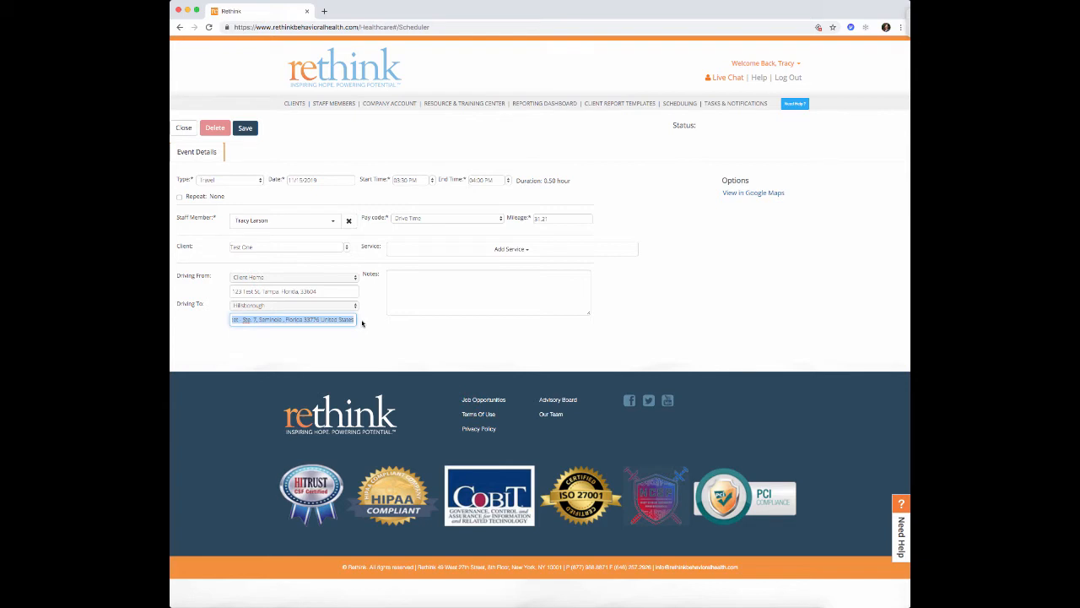
{"action": "type", "text": "381 Test St"}
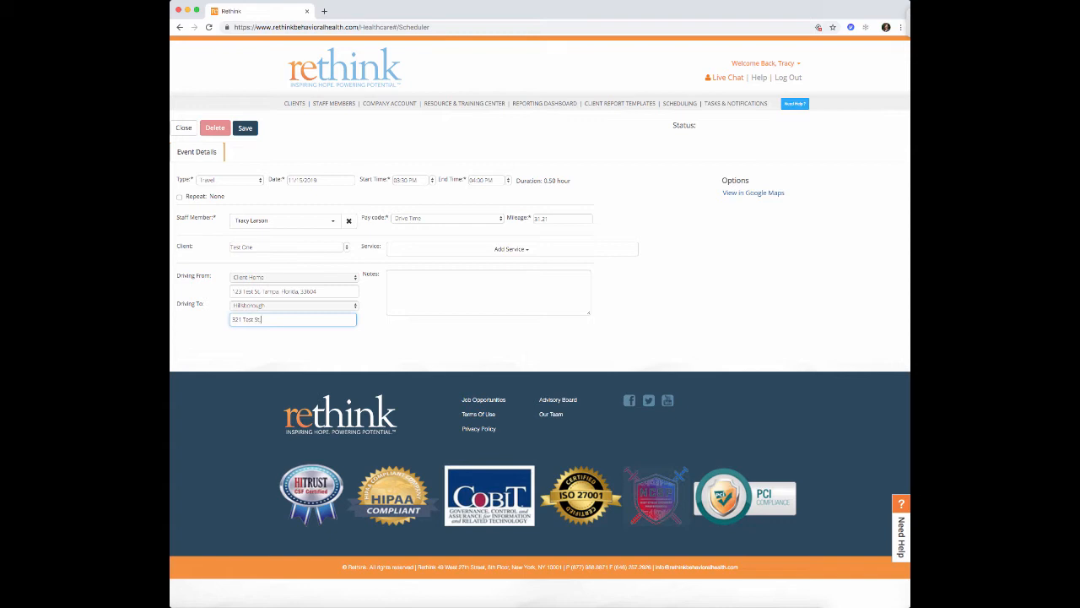
{"action": "type", "text": ", Tampa, Florida, 33549"}
{"action": "key", "text": "Tab"}
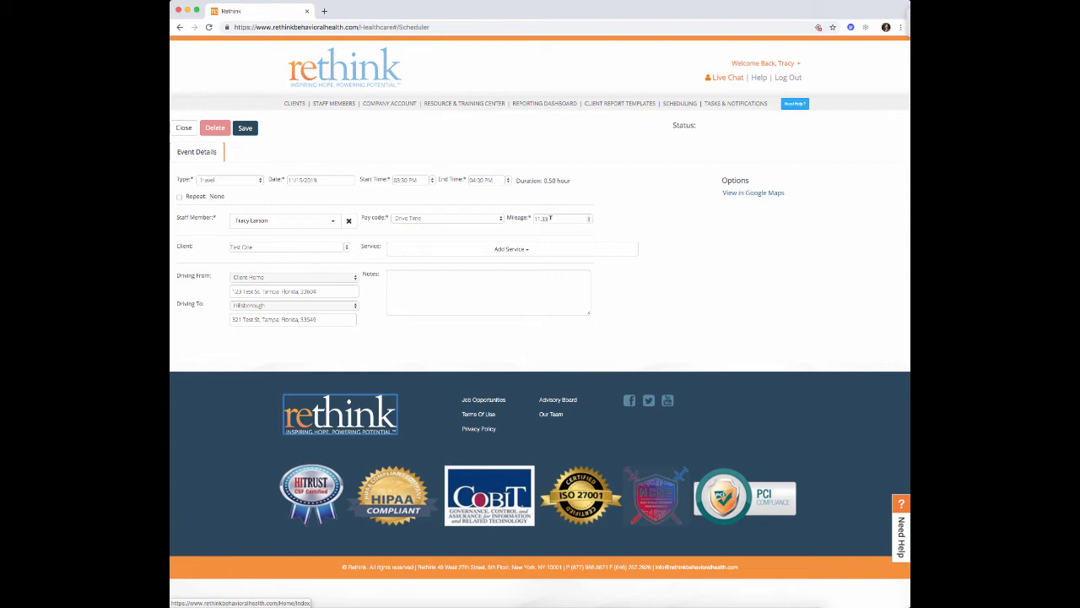
- Add the note 'Going around construction' and save the travel event
{"action": "double_click", "coordinate": [550, 219]}
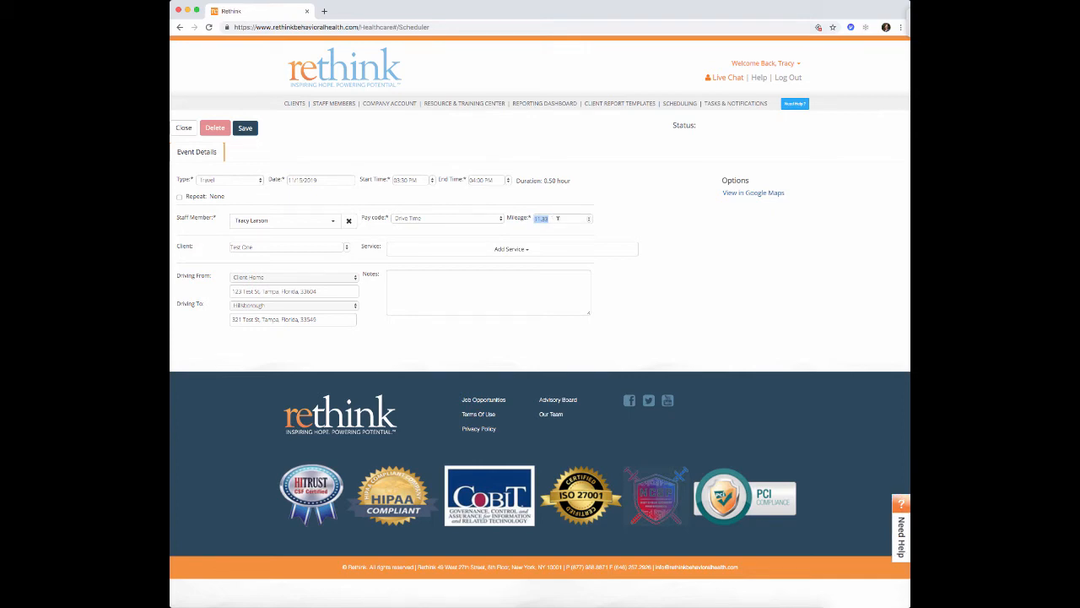
{"action": "left_click", "coordinate": [396, 273]}
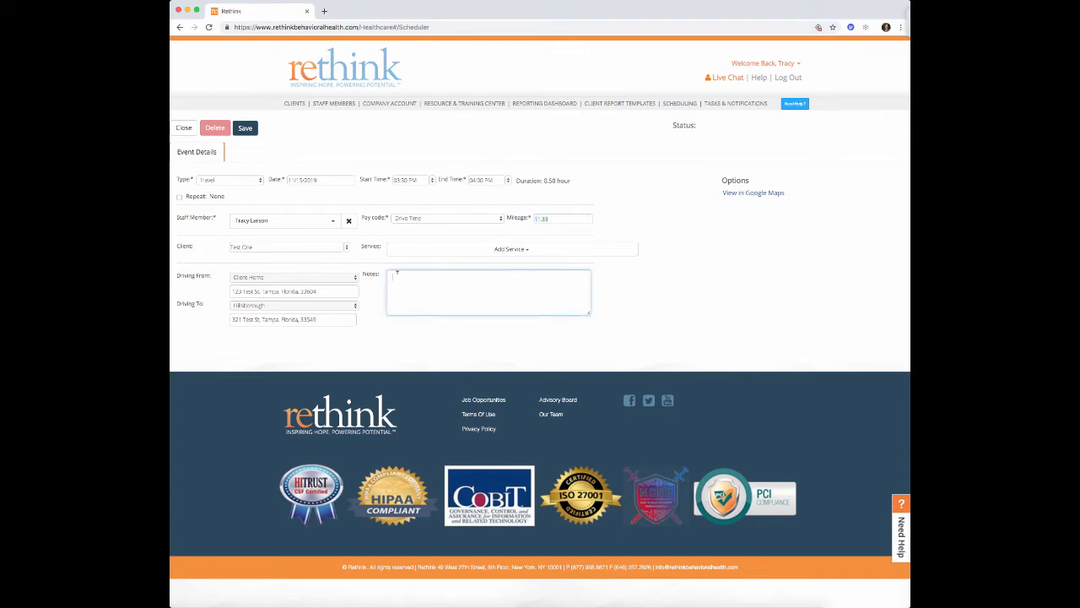
{"action": "type", "text": "Going around construction."}
{"action": "left_click", "coordinate": [246, 131]}
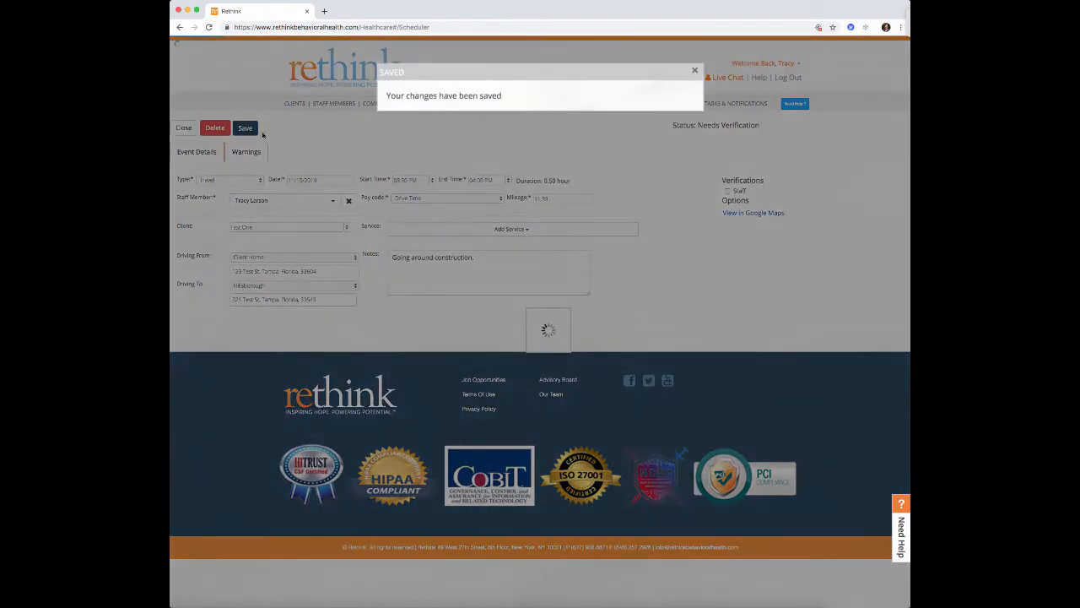
{"action": "left_click", "coordinate": [696, 71]}
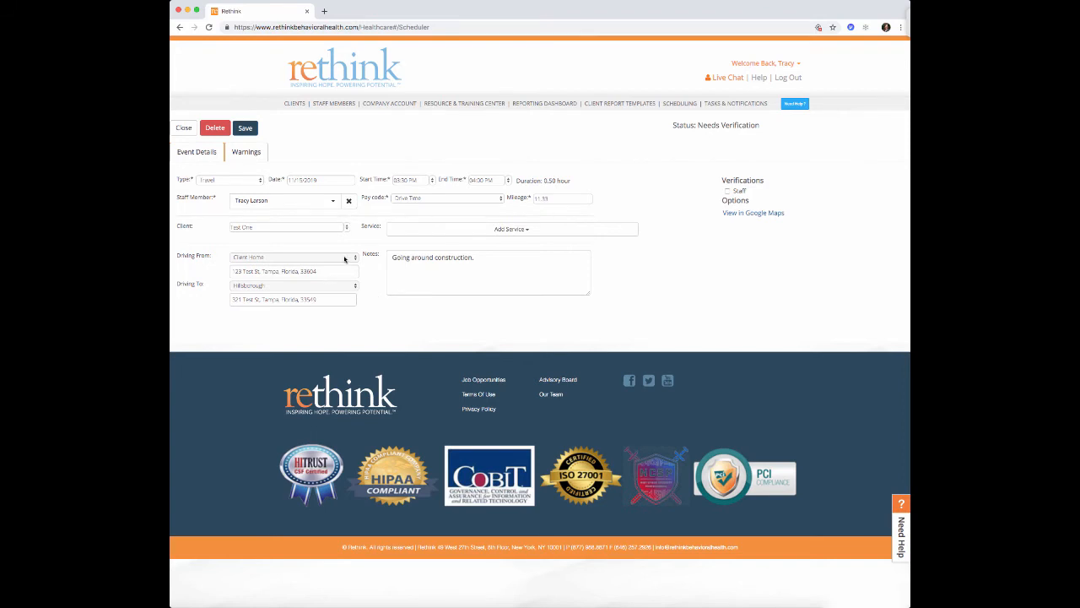
- Change the destination to Client Home and the note to 'To KT', then discard these edits on close
{"action": "left_click", "coordinate": [283, 287]}
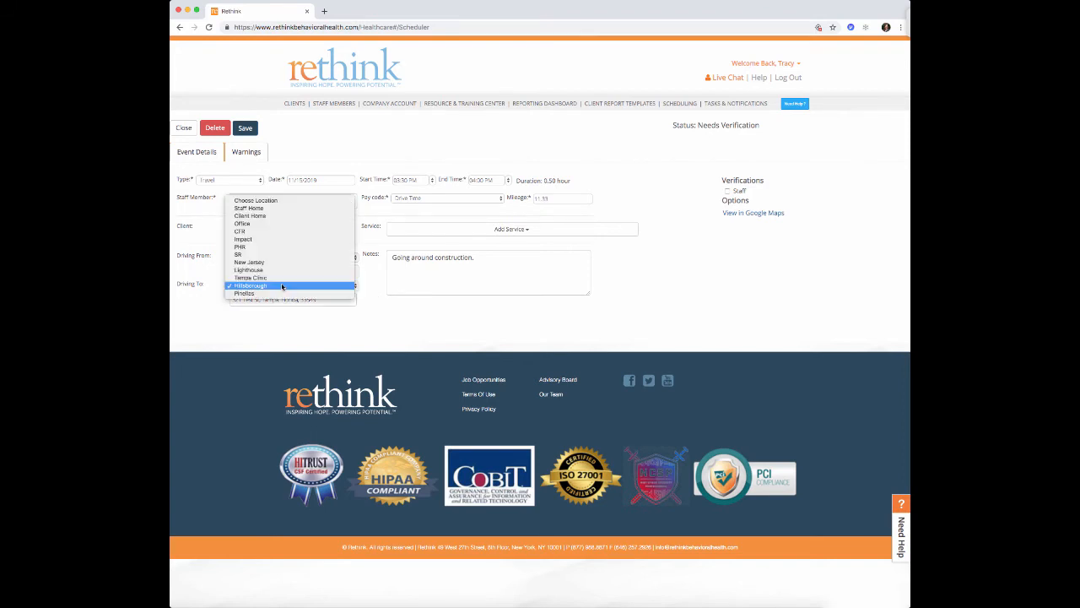
{"action": "left_click", "coordinate": [280, 219]}
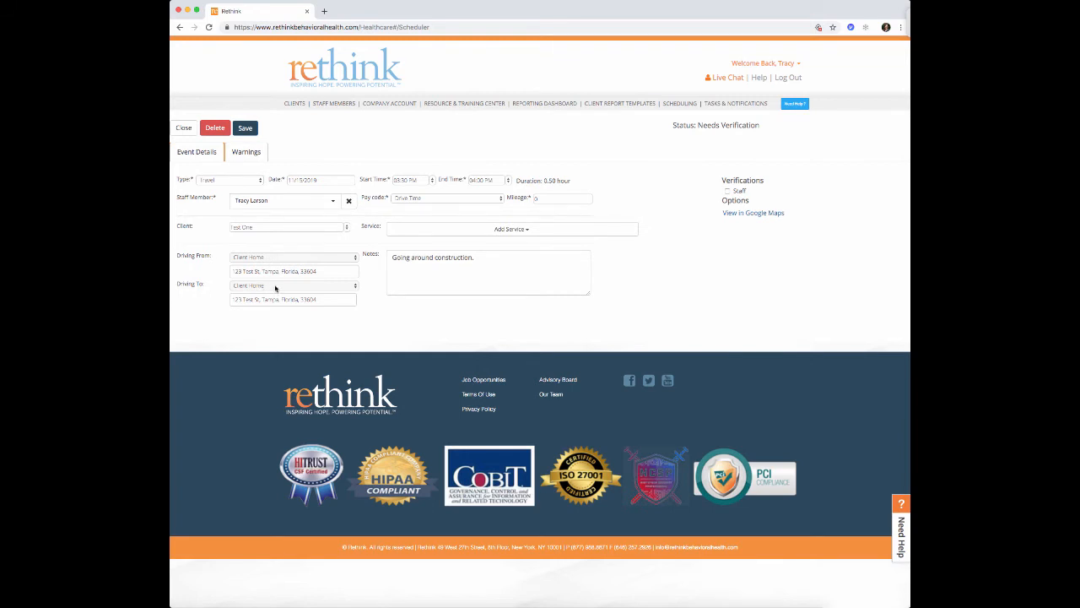
{"action": "left_click_drag", "start_coordinate": [322, 298], "coordinate": [211, 302]}
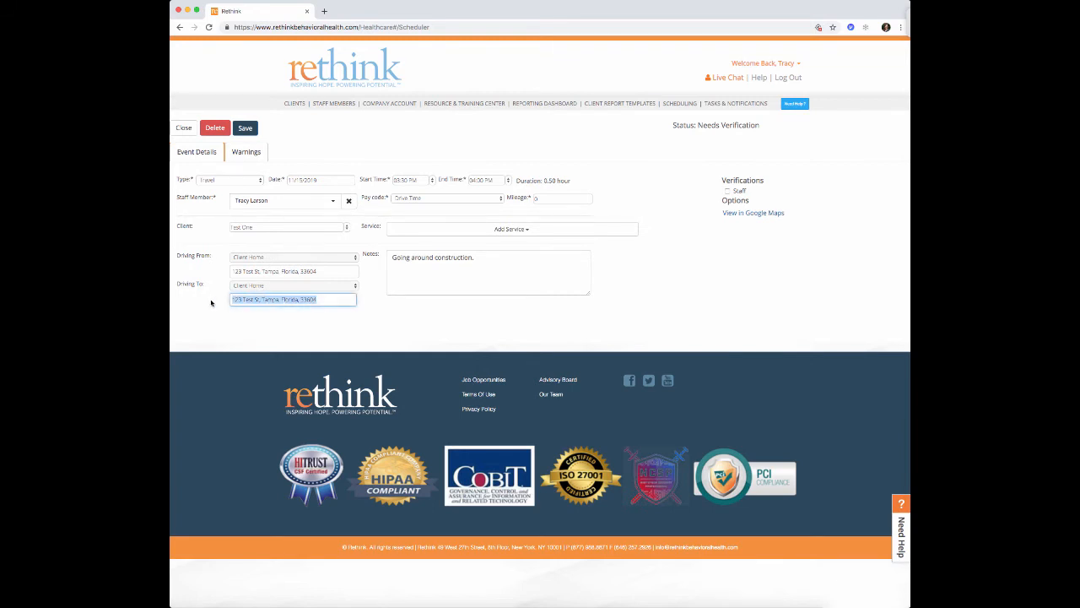
{"action": "left_click_drag", "start_coordinate": [476, 257], "coordinate": [387, 255]}
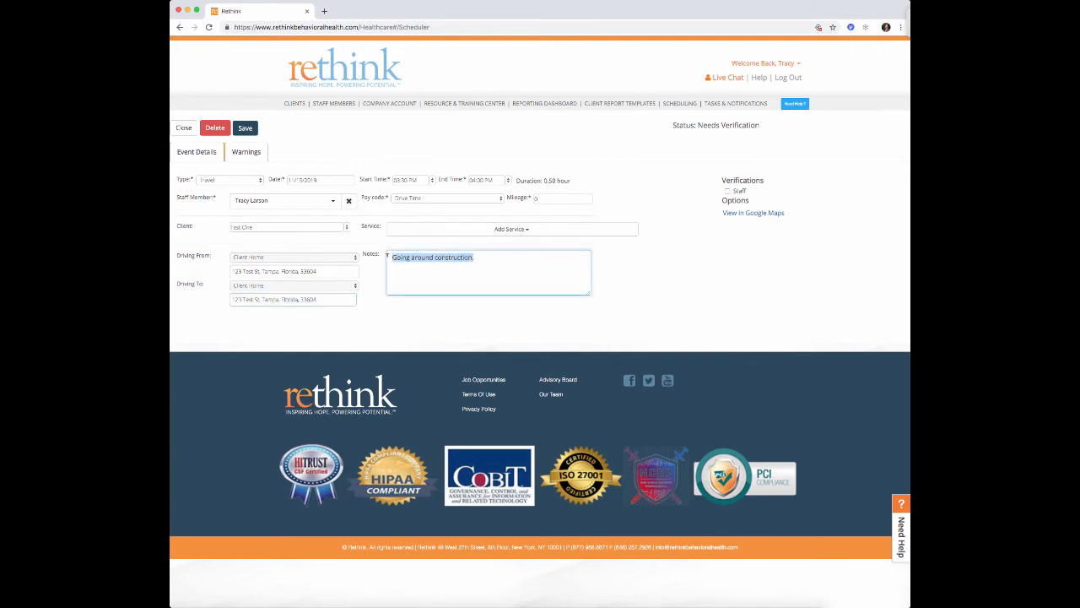
{"action": "type", "text": "To KT"}
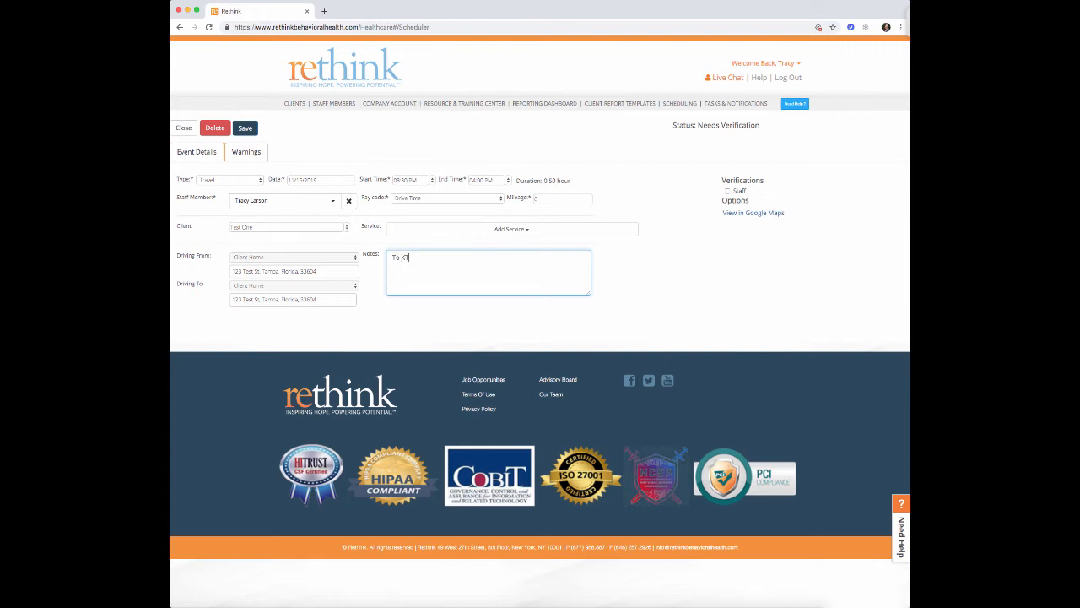
{"action": "left_click", "coordinate": [191, 132]}
{"action": "left_click", "coordinate": [438, 113]}
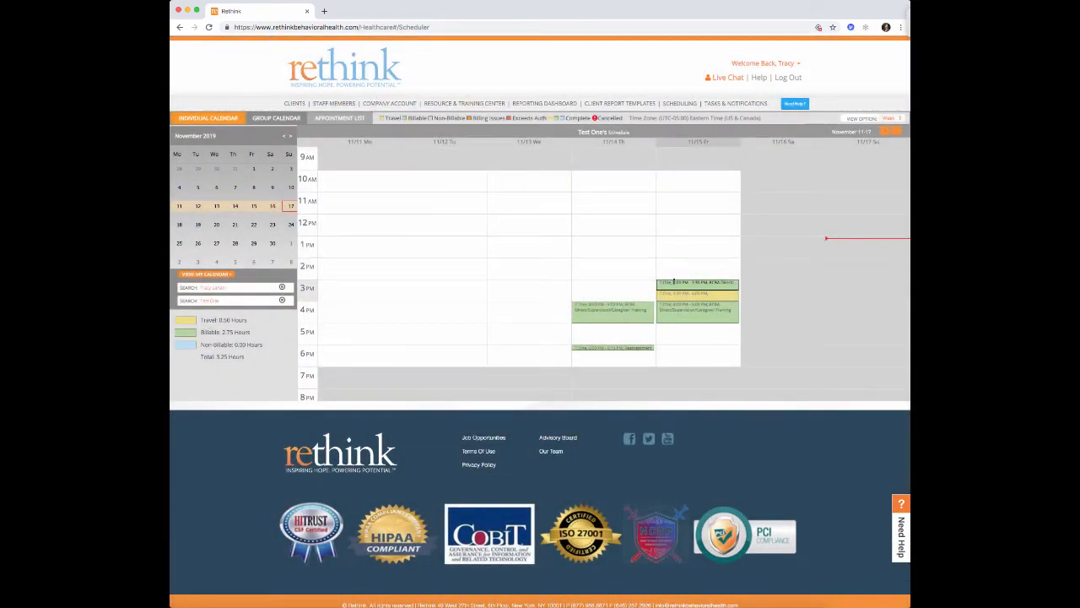
- Review Friday's appointments and clear the staff filter so the week shows 10.00 total hours
{"action": "mouse_move", "coordinate": [692, 288]}
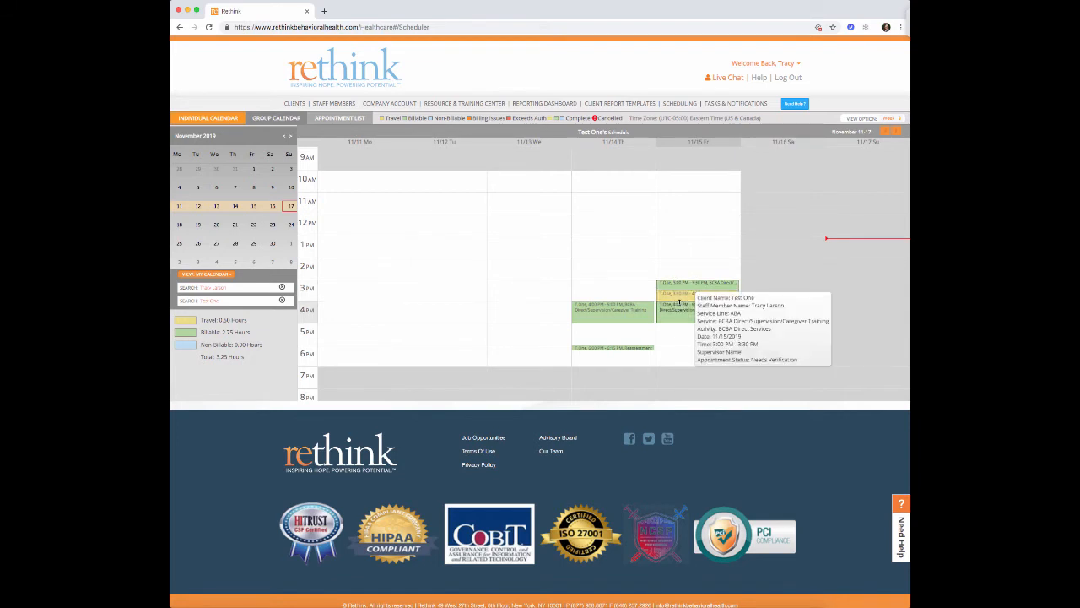
{"action": "mouse_move", "coordinate": [686, 319]}
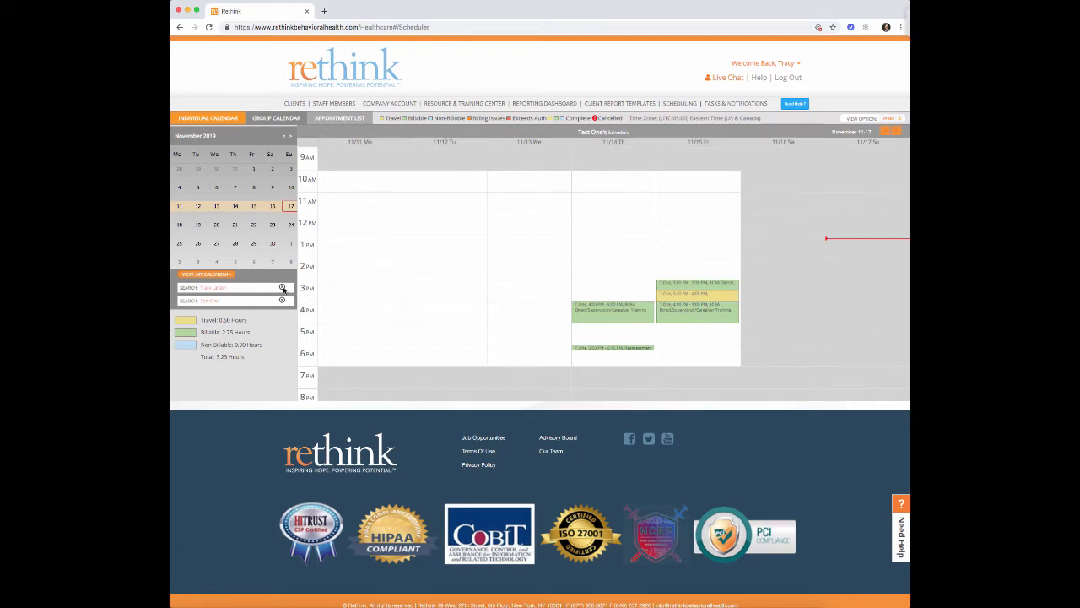
{"action": "left_click", "coordinate": [282, 288]}
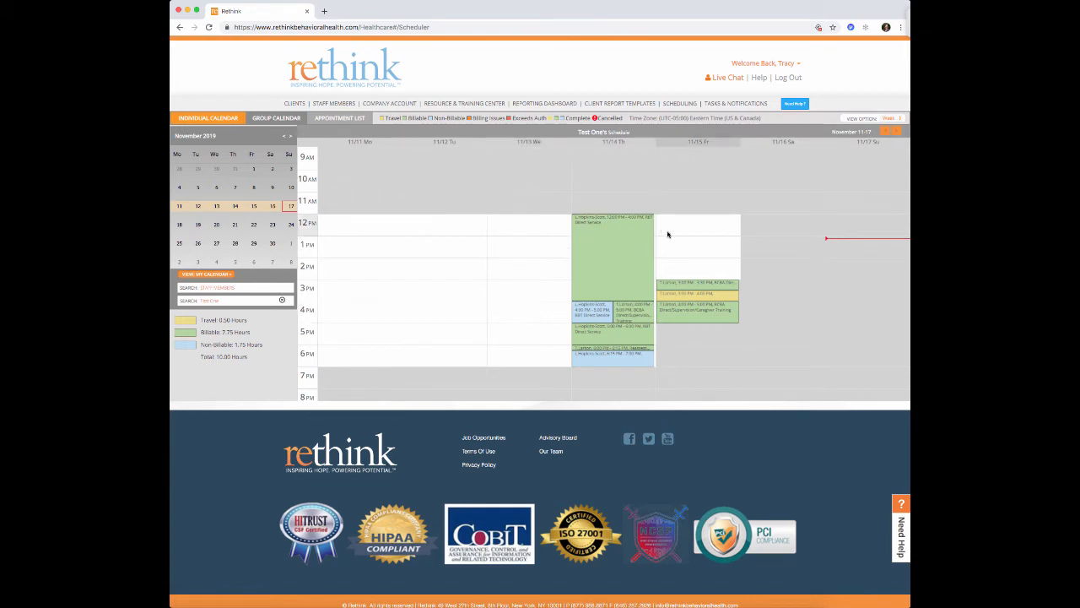
{"action": "mouse_move", "coordinate": [628, 362]}
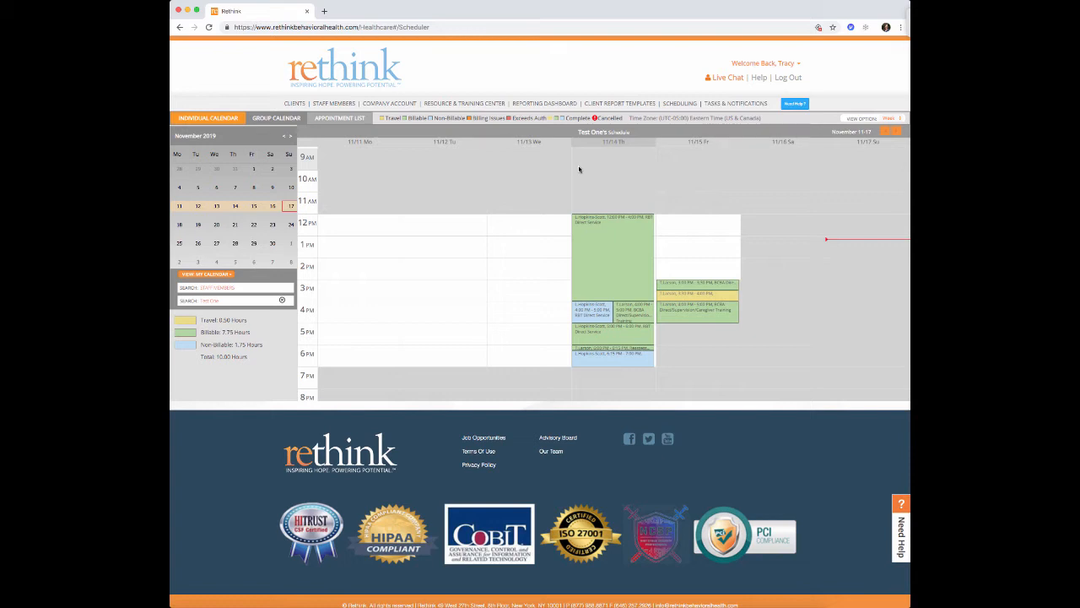
- Open the 11/14 12:00–4:00 PM occurrence and tick Parent under Verifications
{"action": "right_click", "coordinate": [608, 263]}
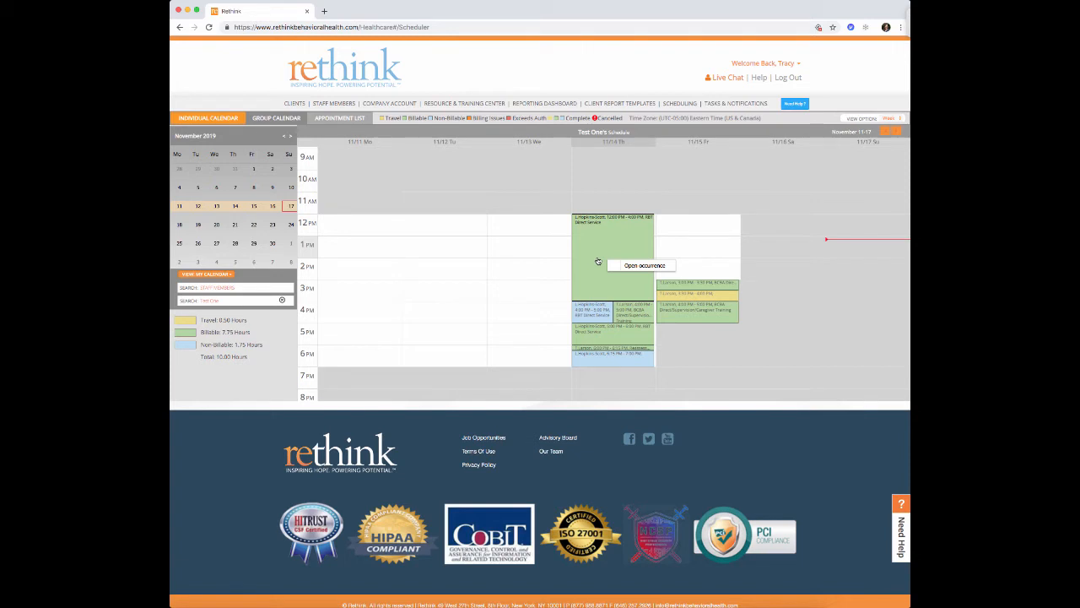
{"action": "left_click", "coordinate": [644, 266]}
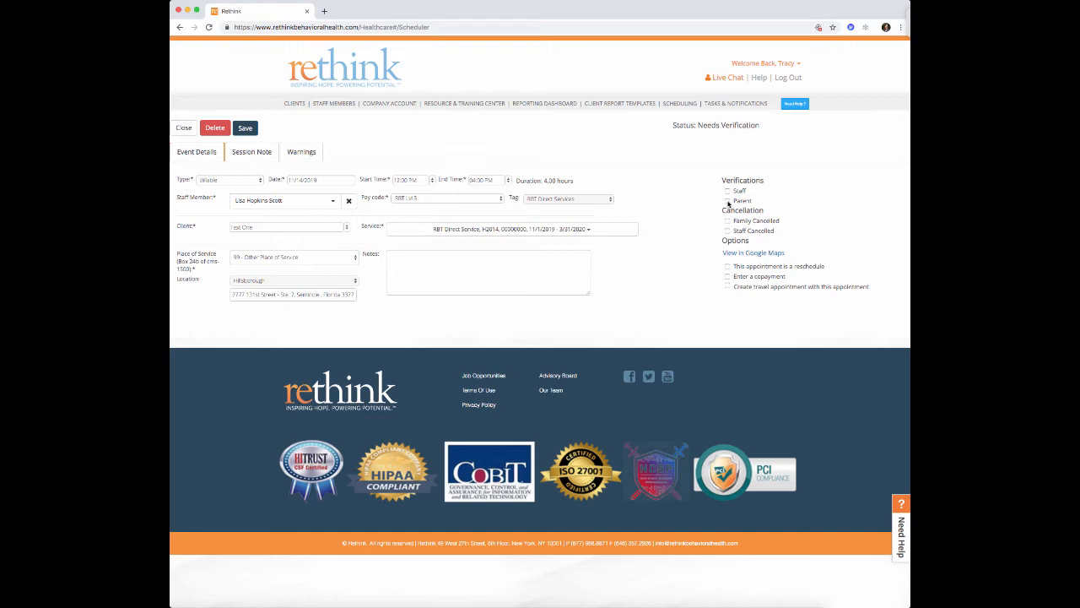
{"action": "left_click", "coordinate": [728, 202]}
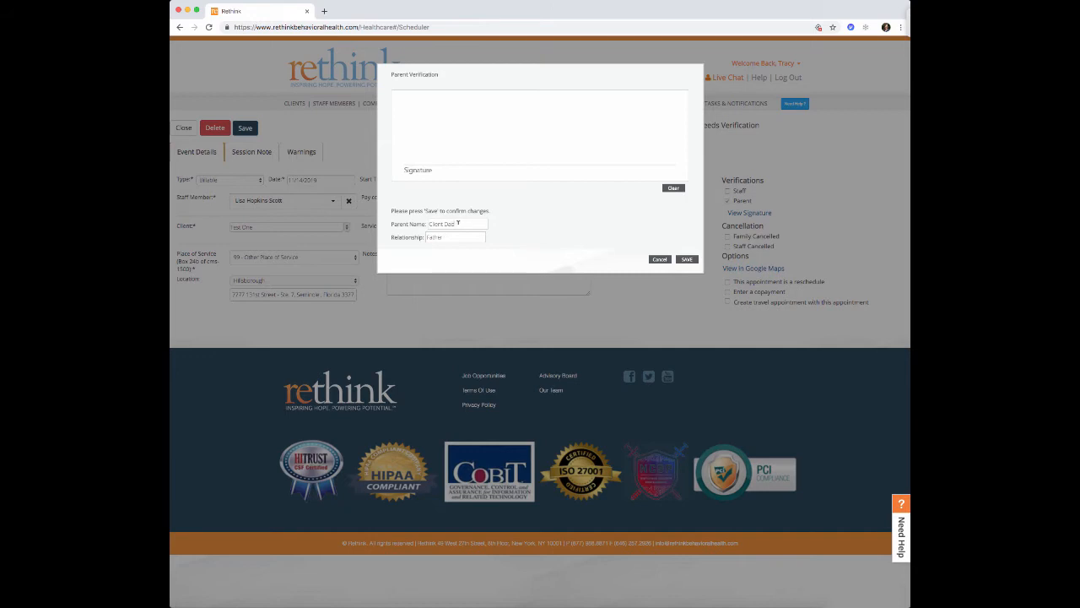
- Enter the parent's name, relationship Teacher and a signature, save the verification, and close the appointment
{"action": "left_click_drag", "start_coordinate": [456, 223], "coordinate": [420, 221]}
{"action": "type", "text": "Dawn"}
{"action": "key", "text": "Tab"}
{"action": "type", "text": "Teacher"}
{"action": "mouse_move", "coordinate": [432, 127]}
{"action": "left_mouse_down"}
{"action": "mouse_move", "coordinate": [476, 141]}
{"action": "mouse_move", "coordinate": [654, 111]}
{"action": "left_mouse_up"}
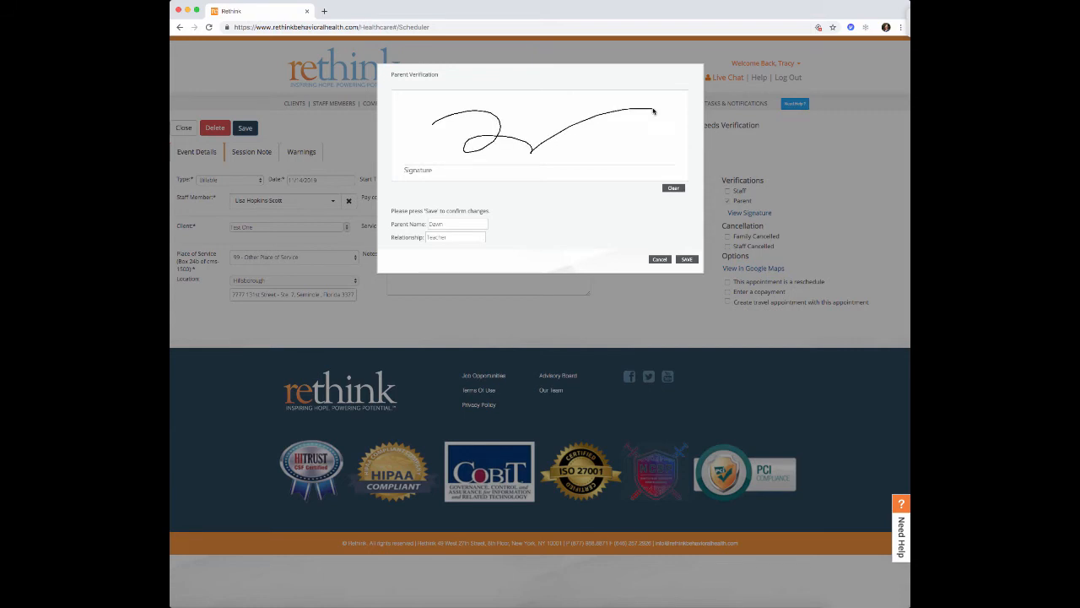
{"action": "left_click", "coordinate": [688, 259]}
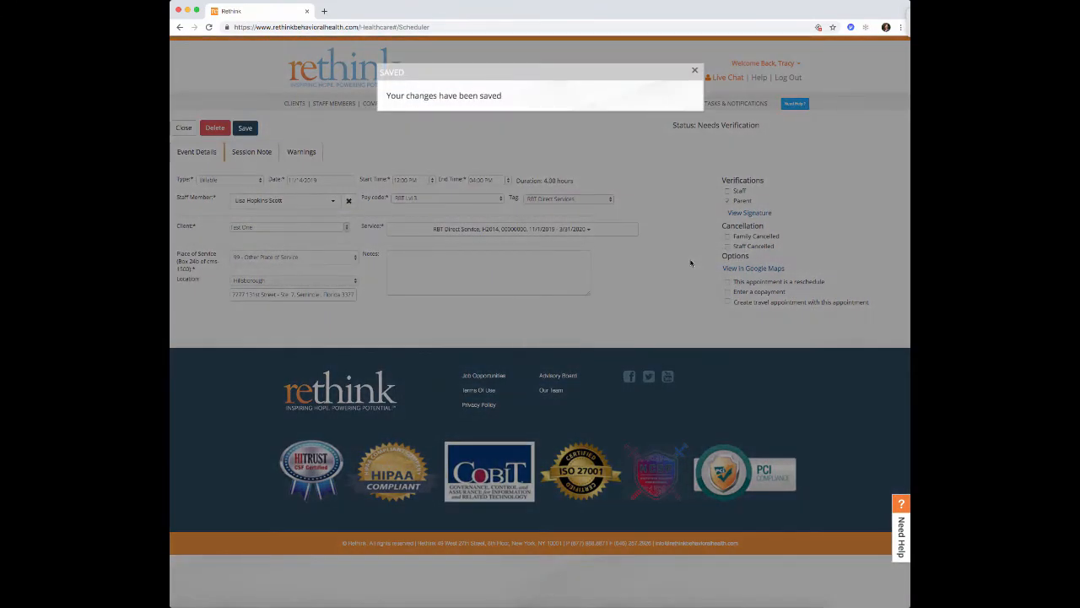
{"action": "left_click", "coordinate": [693, 75]}
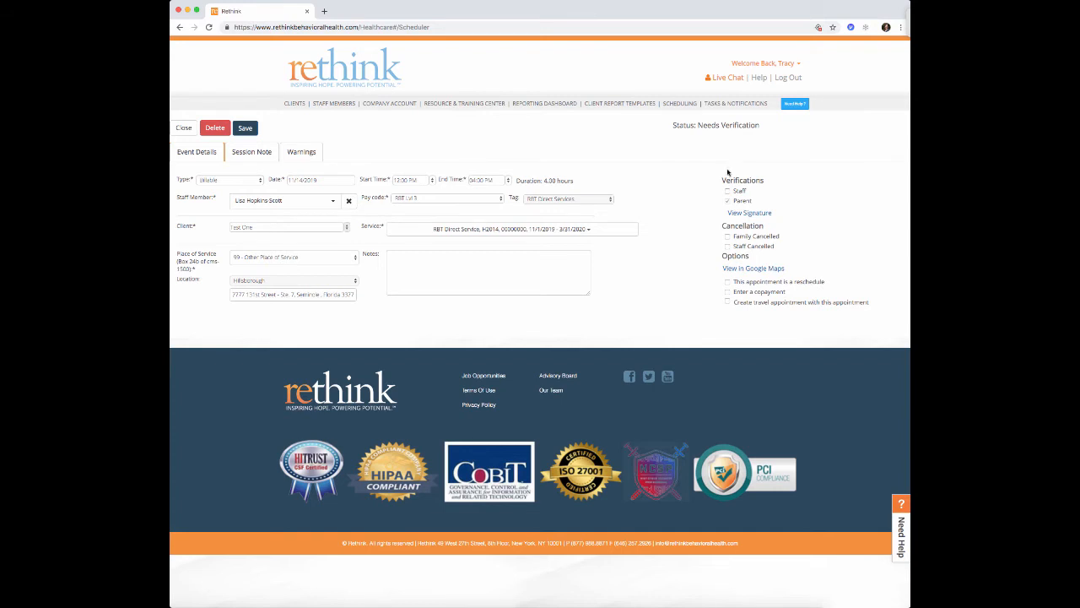
{"action": "left_click", "coordinate": [185, 128]}
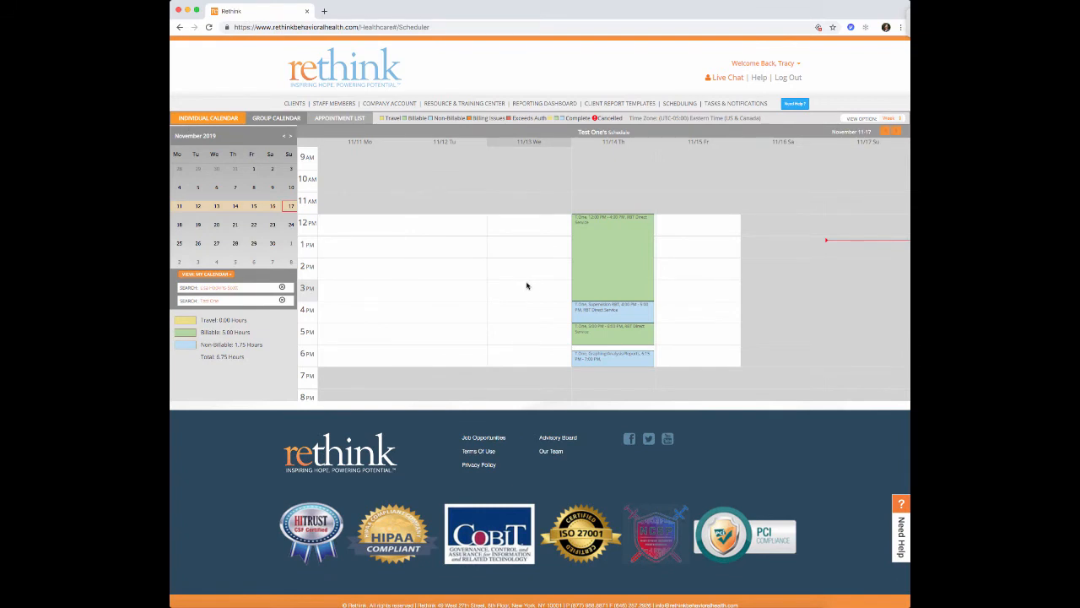
- Clear the staff filter, then parent-verify and sign the 11/14 4:00–5:00 PM supervision appointment
{"action": "left_click", "coordinate": [281, 287]}
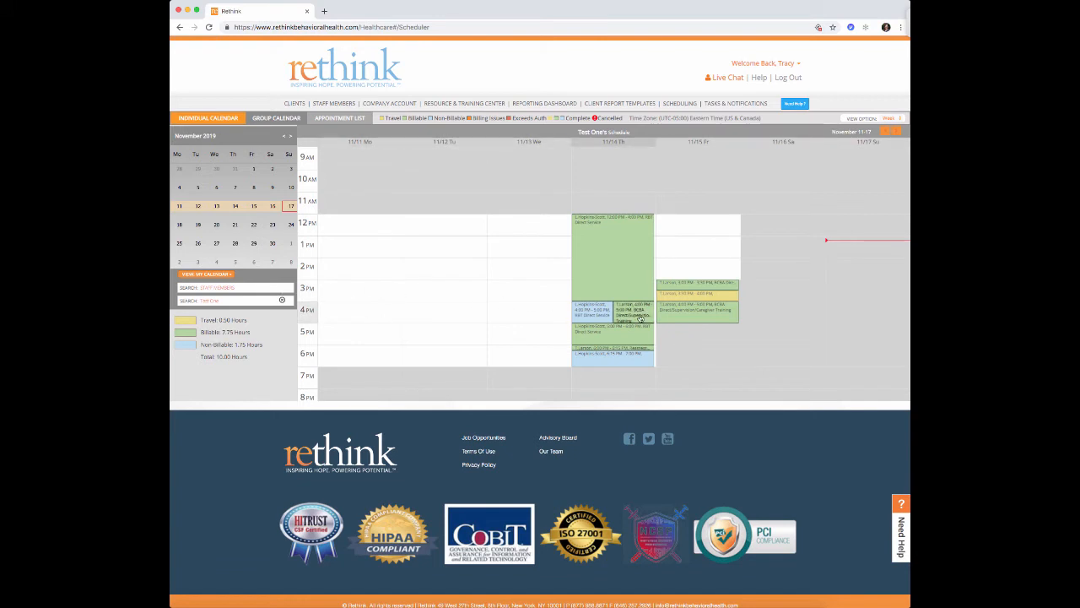
{"action": "mouse_move", "coordinate": [639, 318]}
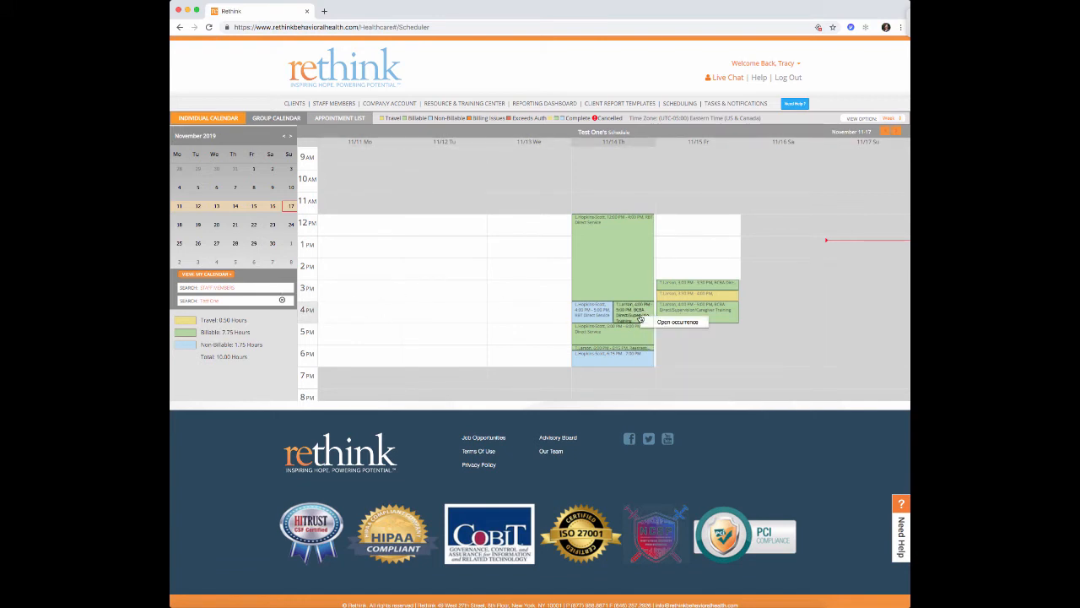
{"action": "left_click", "coordinate": [665, 324]}
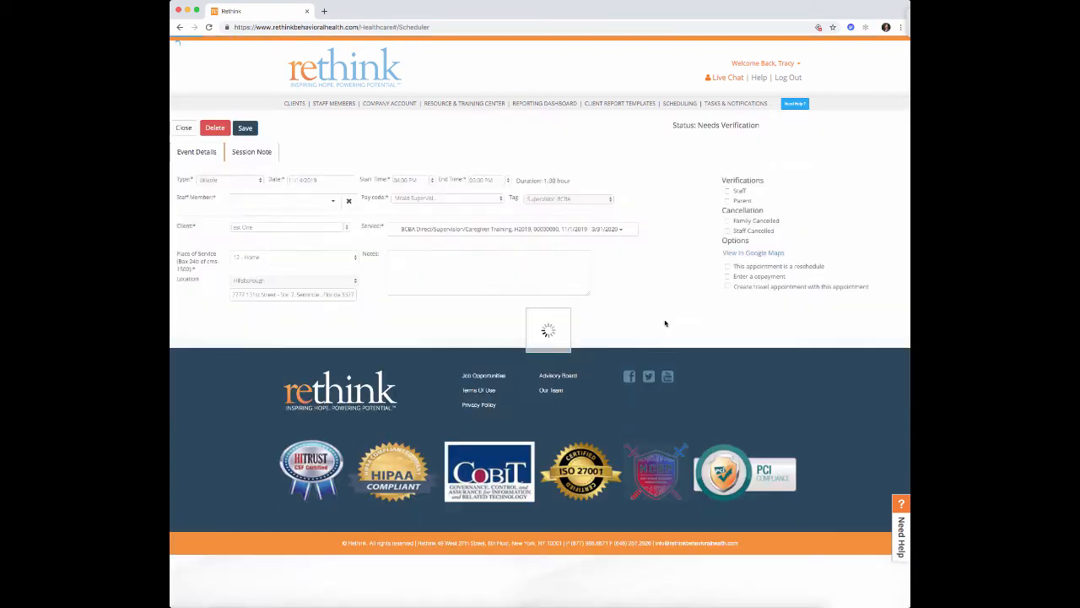
{"action": "left_click", "coordinate": [727, 201]}
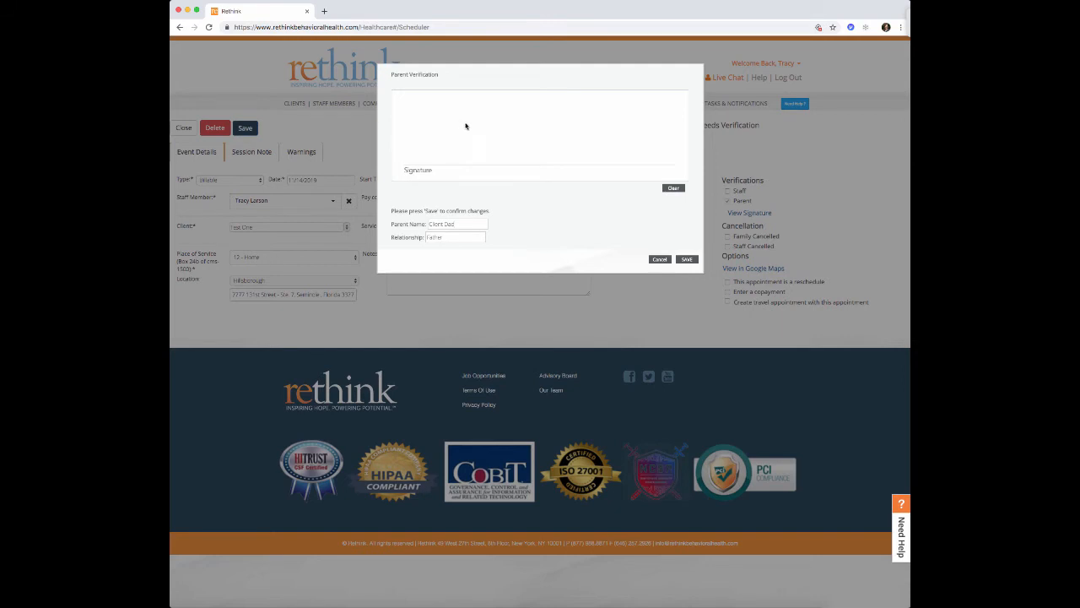
{"action": "left_click_drag", "start_coordinate": [439, 135], "coordinate": [637, 128]}
{"action": "left_click", "coordinate": [689, 260]}
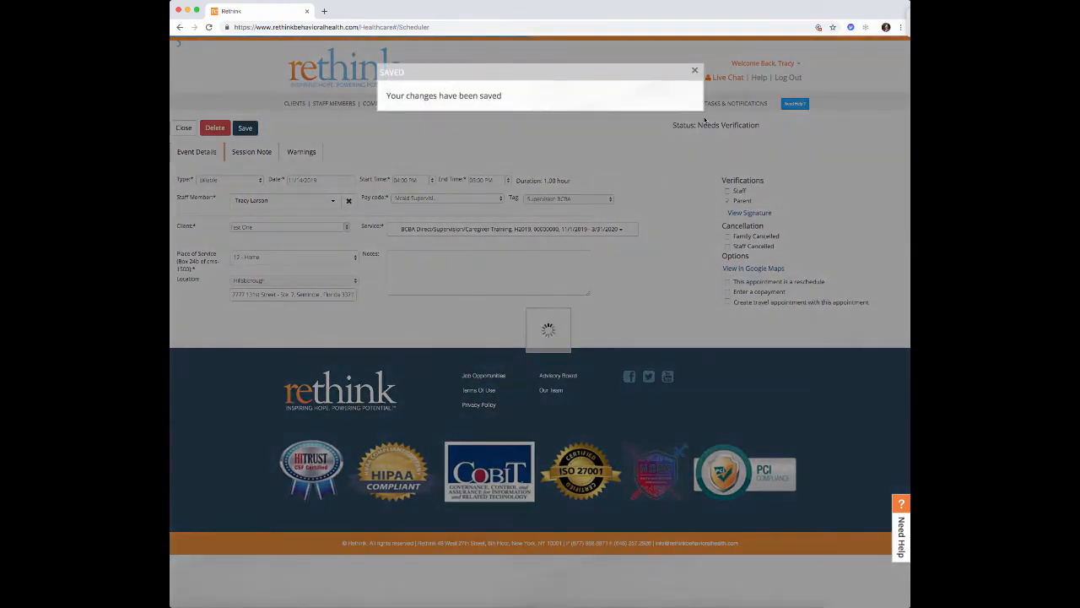
- Dismiss the Saved alert and show the supervision appointment's session note template list
{"action": "left_click", "coordinate": [695, 70]}
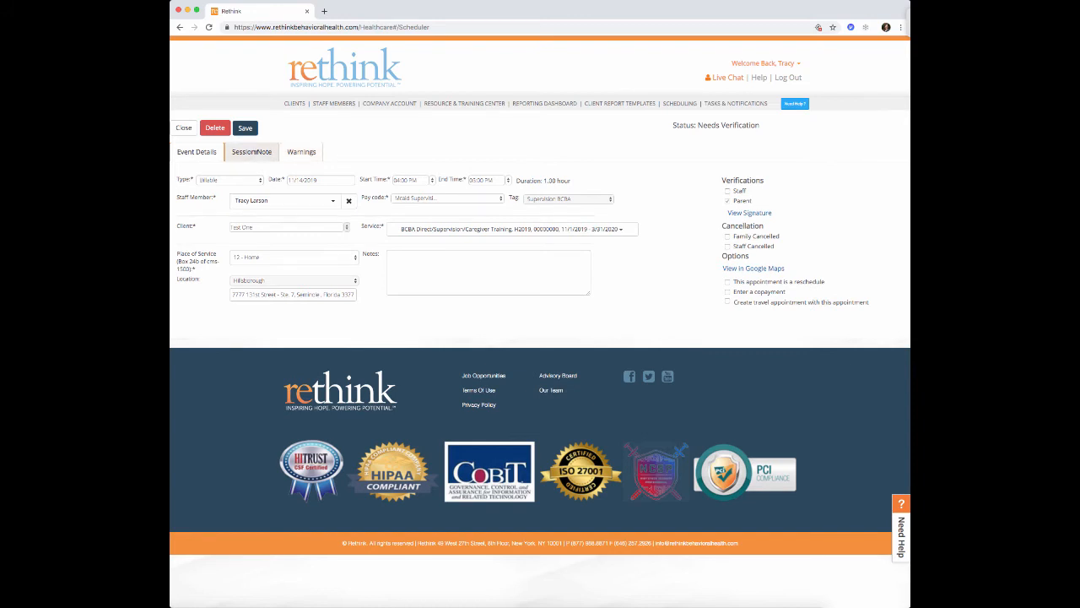
{"action": "left_click", "coordinate": [254, 153]}
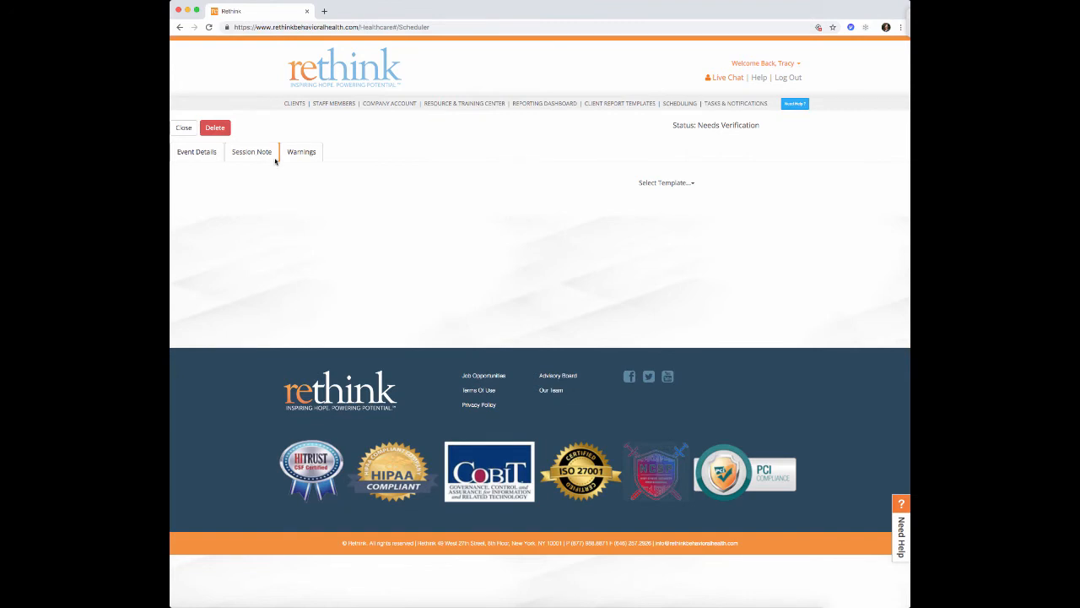
{"action": "left_click", "coordinate": [695, 186]}
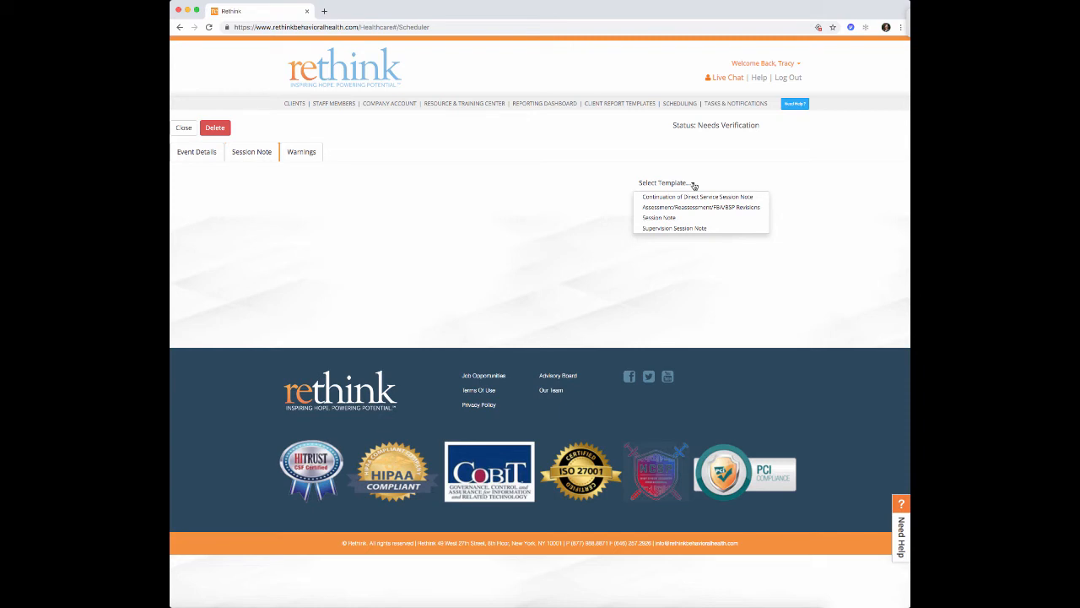
- Start a Supervision Session Note at Home with client goals 'Goals addressed included:'
{"action": "left_click", "coordinate": [685, 228]}
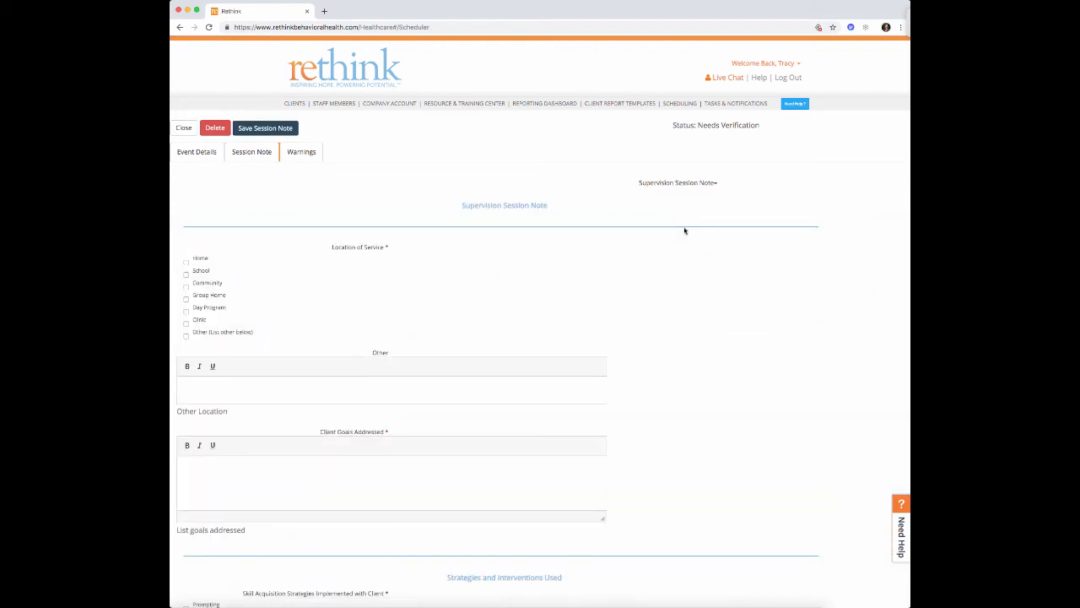
{"action": "scroll", "coordinate": [405, 225], "scroll_direction": "down", "scroll_amount": 1}
{"action": "scroll", "coordinate": [405, 225], "scroll_direction": "down", "scroll_amount": 1}
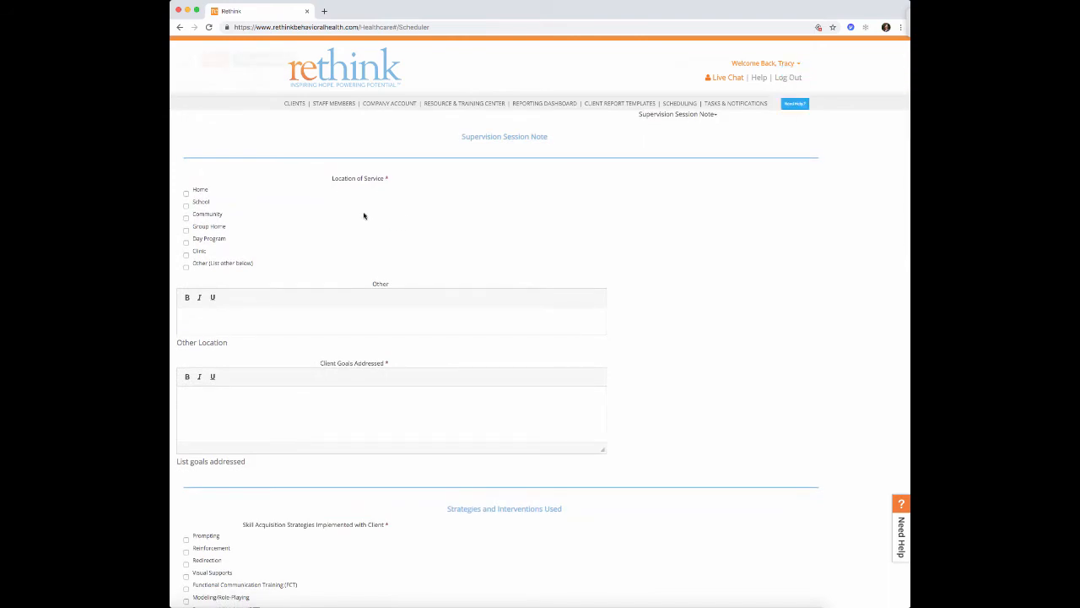
{"action": "left_click", "coordinate": [186, 195]}
{"action": "scroll", "coordinate": [194, 231], "scroll_direction": "down", "scroll_amount": 1}
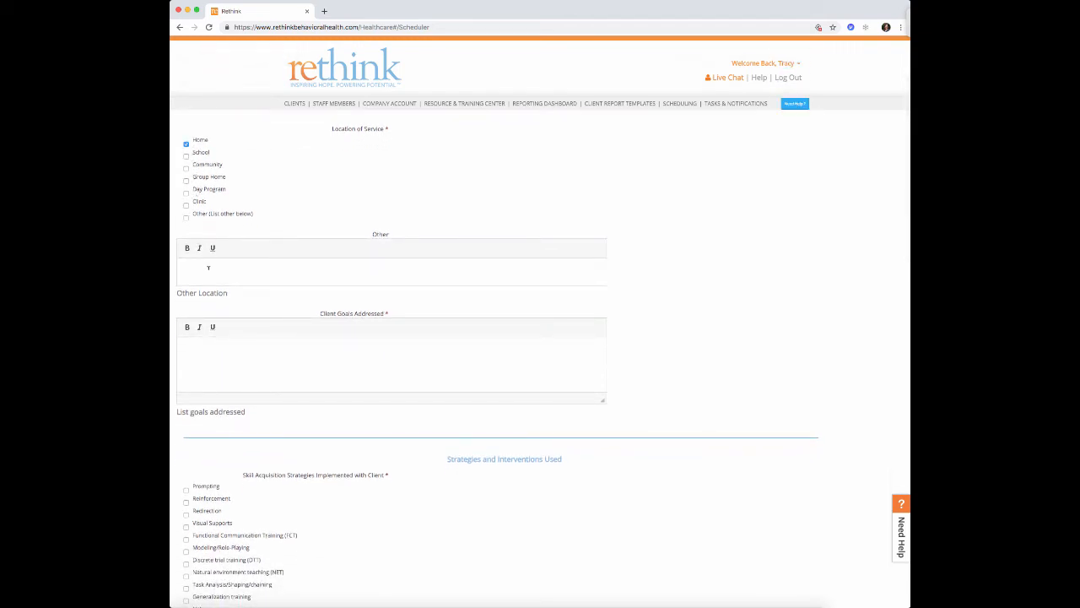
{"action": "scroll", "coordinate": [206, 266], "scroll_direction": "down", "scroll_amount": 3}
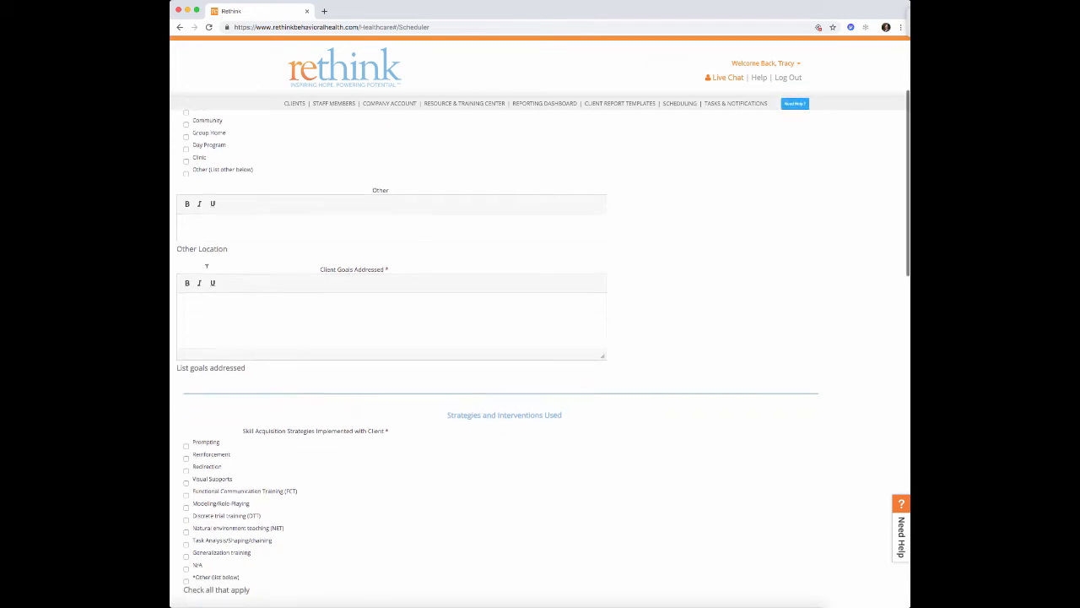
{"action": "left_click", "coordinate": [206, 266]}
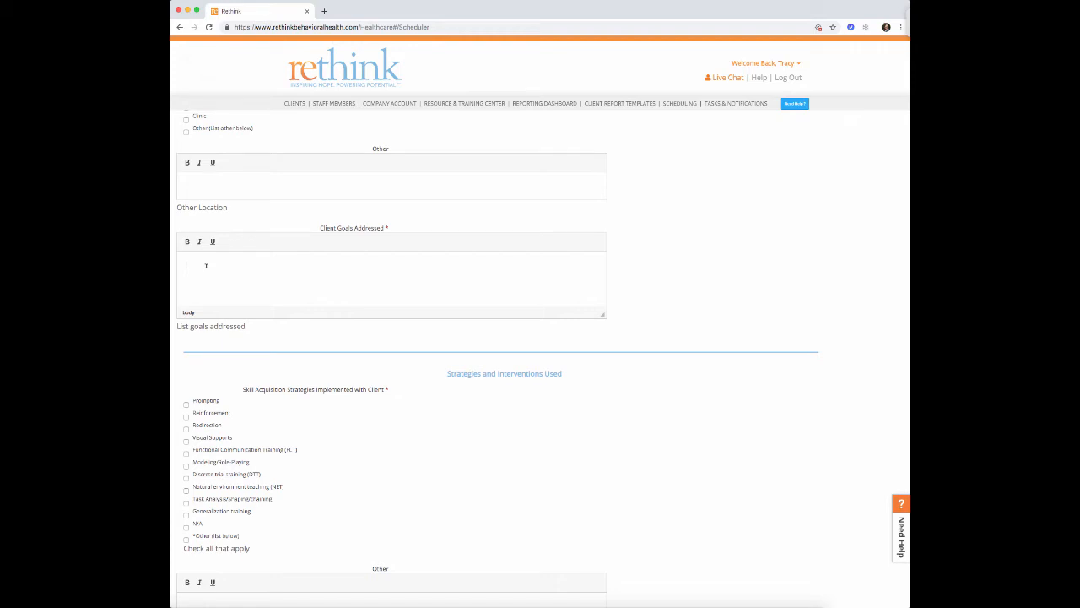
{"action": "type", "text": "Goals addressed included:"}
{"action": "scroll", "coordinate": [405, 269], "scroll_direction": "down", "scroll_amount": 4}
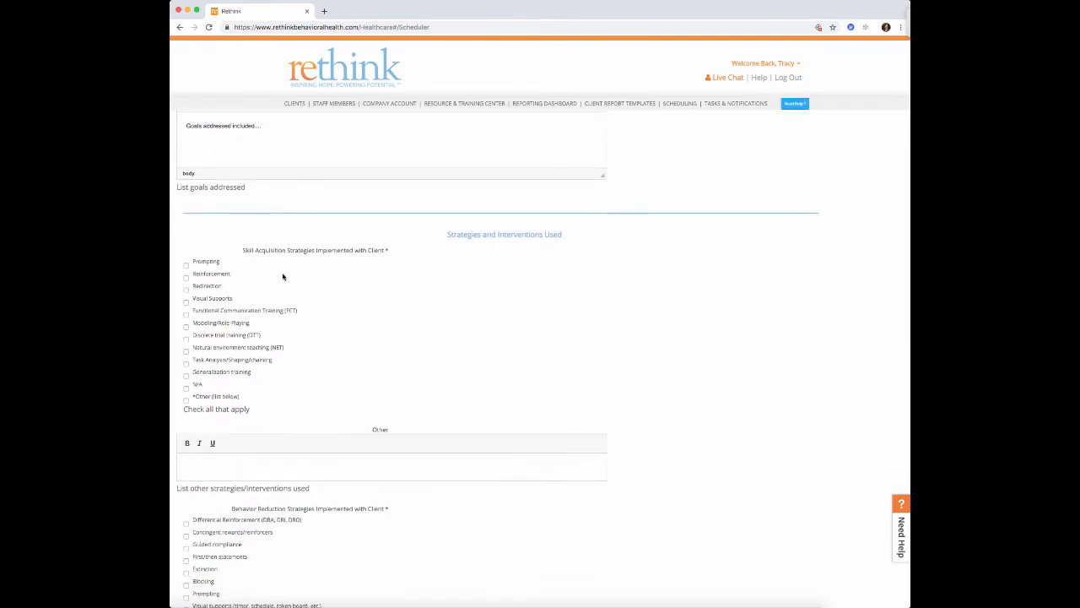
{"action": "scroll", "coordinate": [282, 277], "scroll_direction": "down", "scroll_amount": 1}
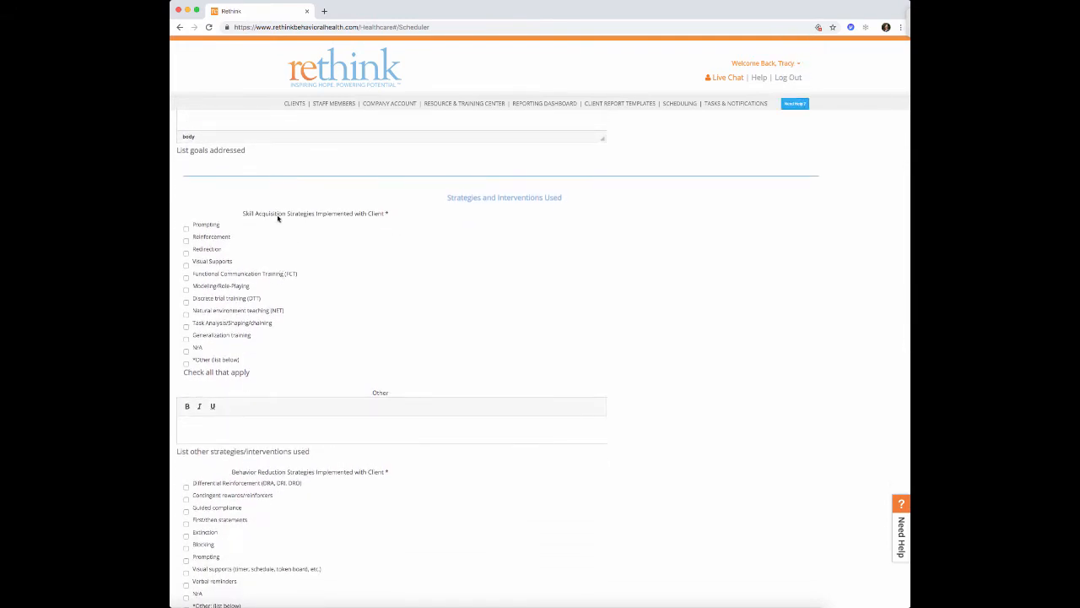
- Tick Prompting, FCT, Task Analysis, Differential Reinforcement, Extinction and Blocking strategies
{"action": "left_click", "coordinate": [187, 232]}
{"action": "left_click", "coordinate": [186, 276]}
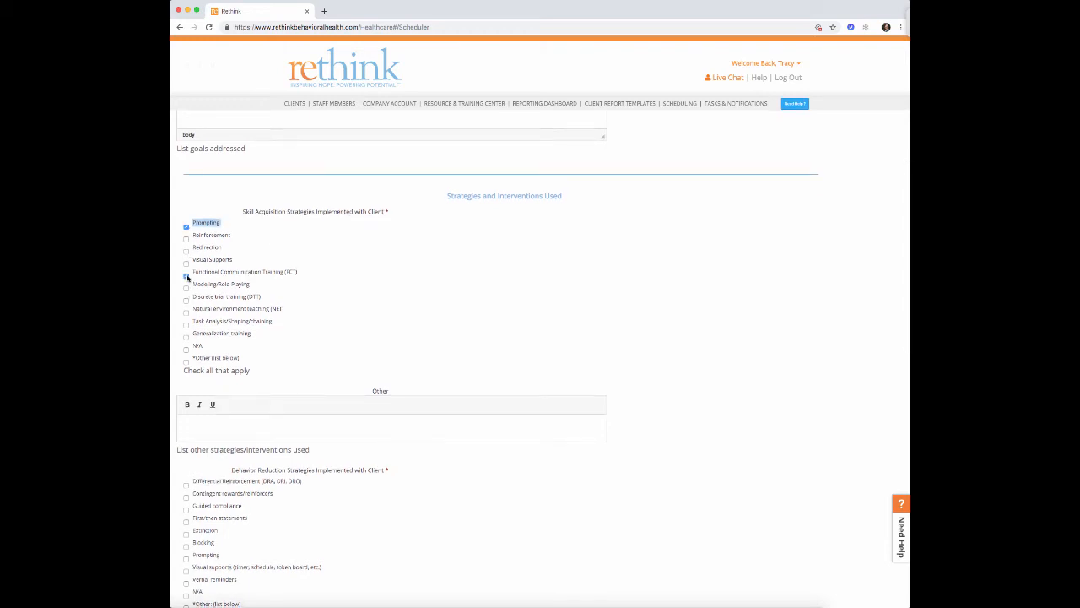
{"action": "left_click", "coordinate": [186, 326]}
{"action": "scroll", "coordinate": [187, 328], "scroll_direction": "down", "scroll_amount": 5}
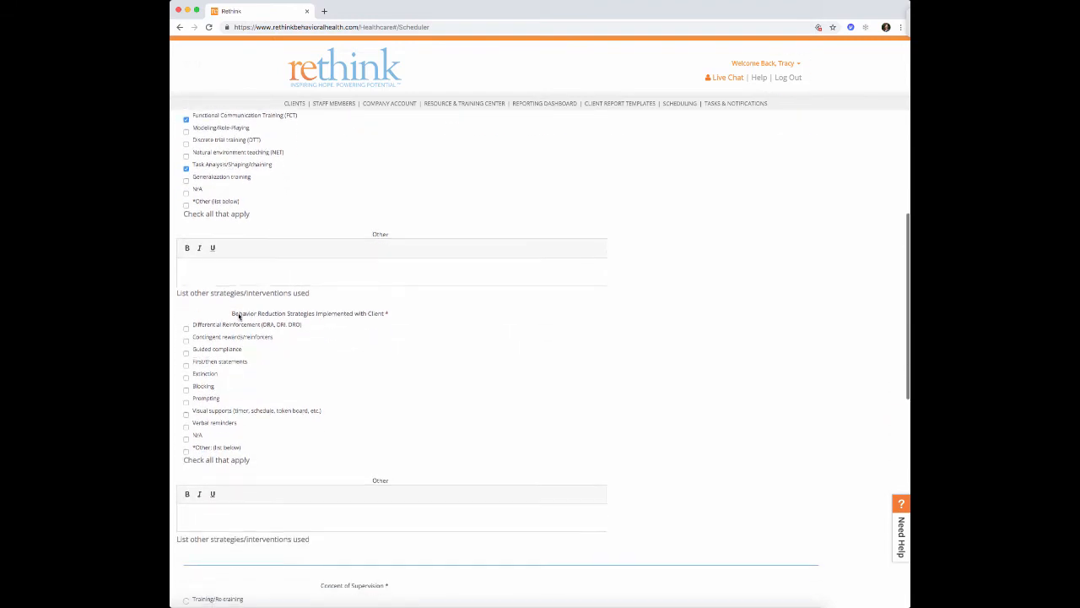
{"action": "scroll", "coordinate": [238, 314], "scroll_direction": "down", "scroll_amount": 1}
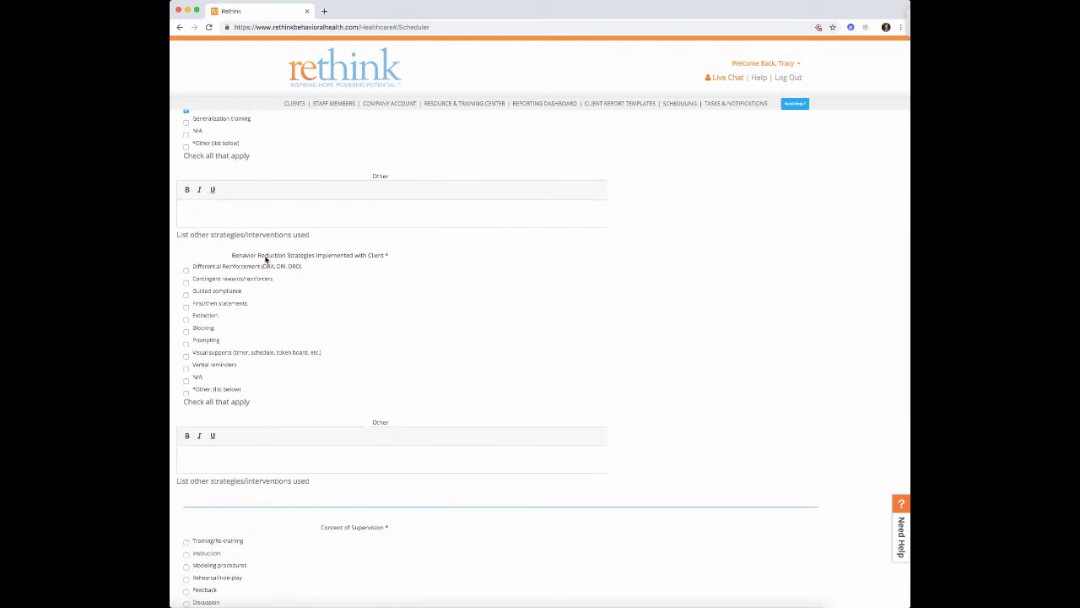
{"action": "left_click", "coordinate": [187, 270]}
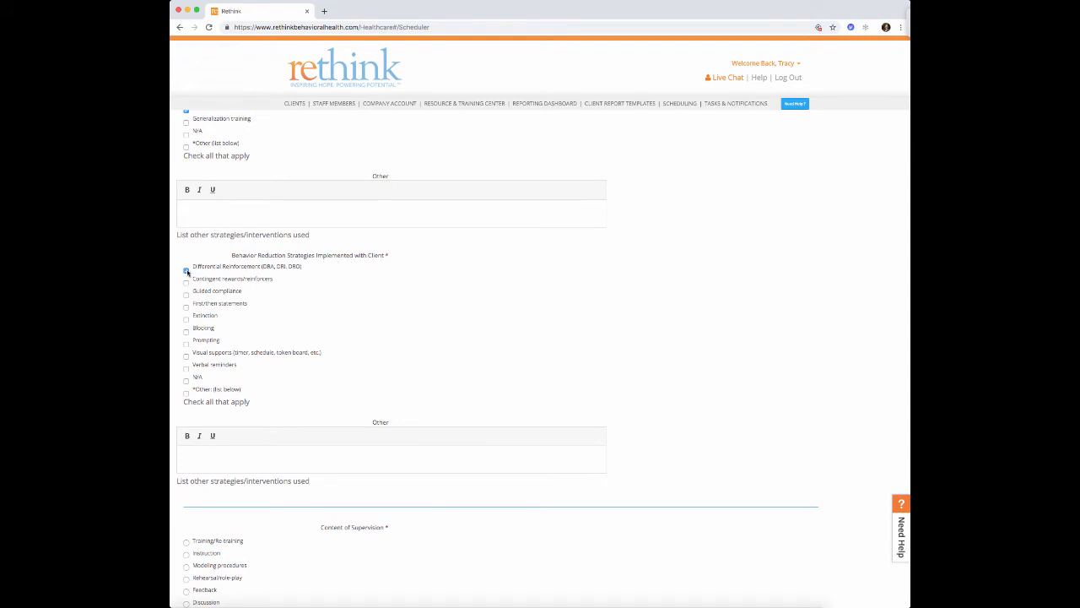
{"action": "left_click", "coordinate": [187, 320]}
{"action": "left_click", "coordinate": [187, 333]}
{"action": "scroll", "coordinate": [243, 318], "scroll_direction": "down", "scroll_amount": 1}
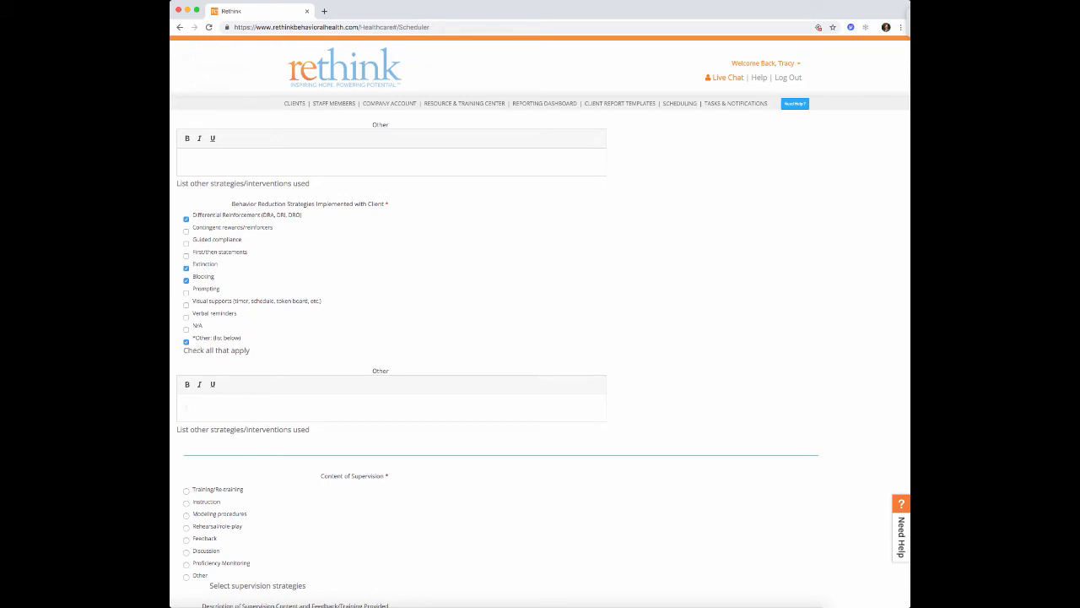
{"action": "type", "text": "er procedures uti"}
- Choose Instruction as supervision content and describe it as 'supervision content here'
{"action": "scroll", "coordinate": [245, 404], "scroll_direction": "down", "scroll_amount": 5}
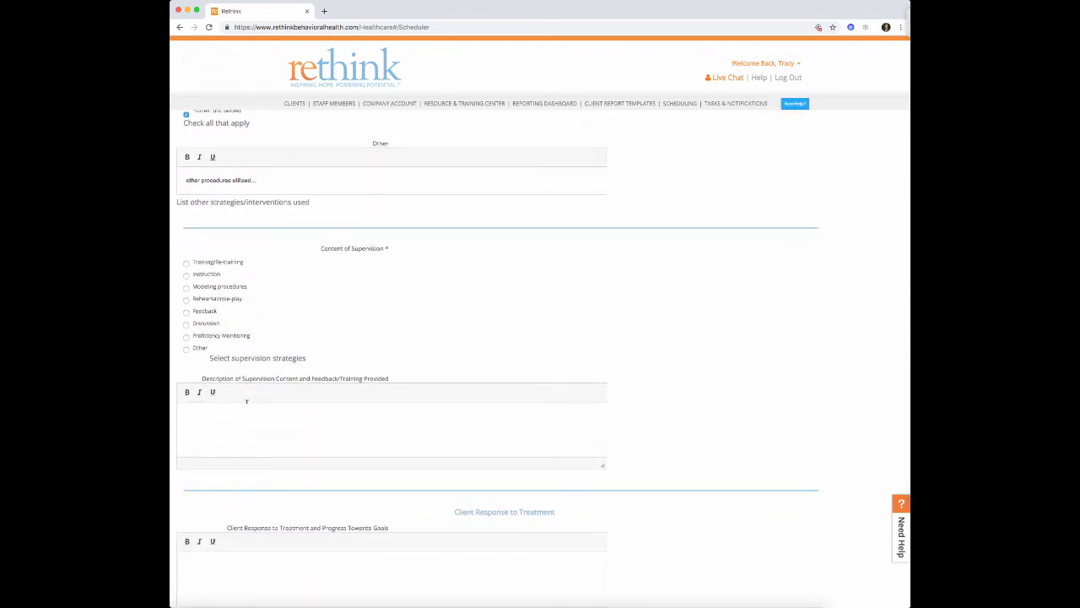
{"action": "scroll", "coordinate": [246, 402], "scroll_direction": "down", "scroll_amount": 1}
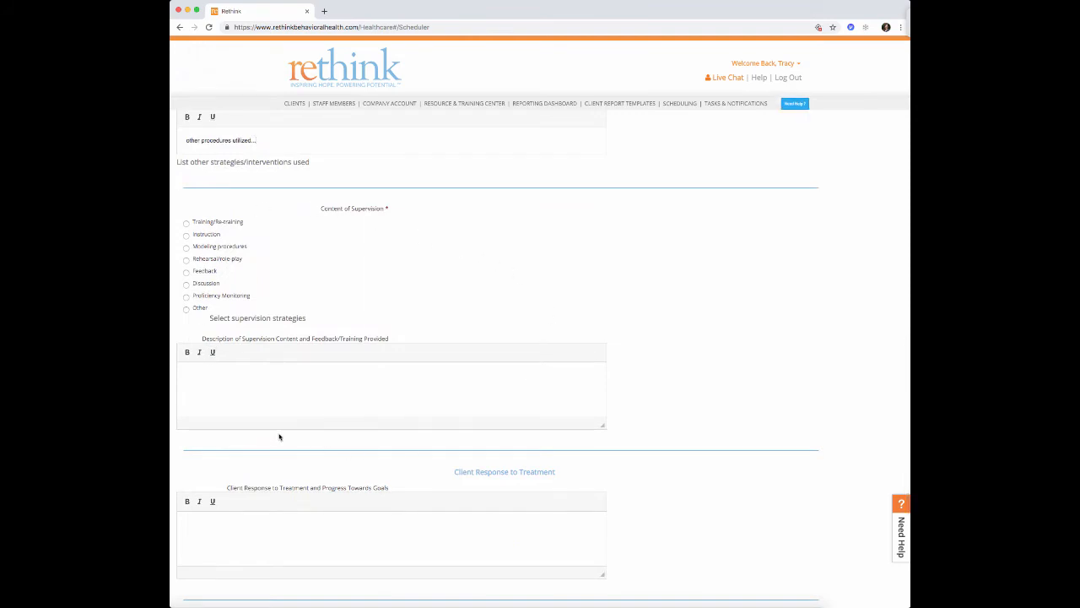
{"action": "left_click", "coordinate": [186, 237]}
{"action": "scroll", "coordinate": [239, 409], "scroll_direction": "down", "scroll_amount": 2}
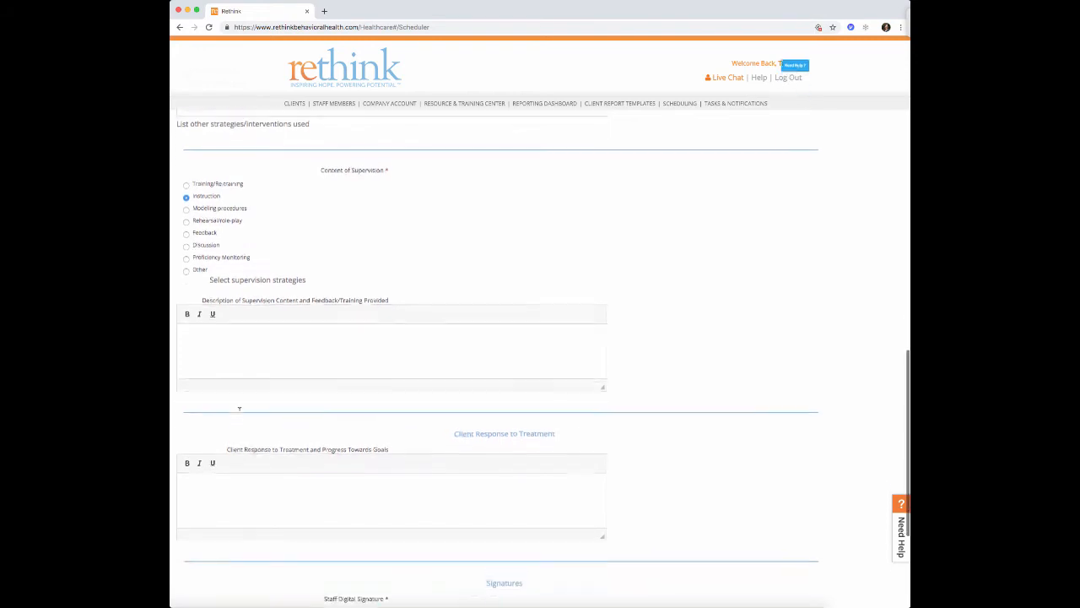
{"action": "left_click", "coordinate": [221, 321]}
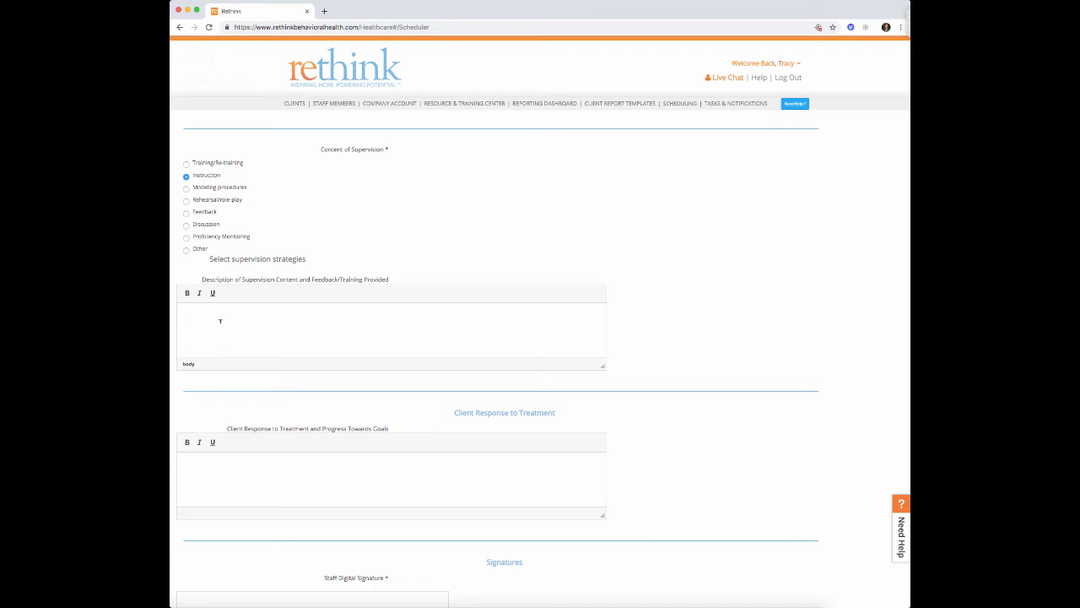
{"action": "type", "text": "supervision content here"}
- Sign as staff, enter the BCBA credential, and save the session note
{"action": "scroll", "coordinate": [270, 341], "scroll_direction": "down", "scroll_amount": 3}
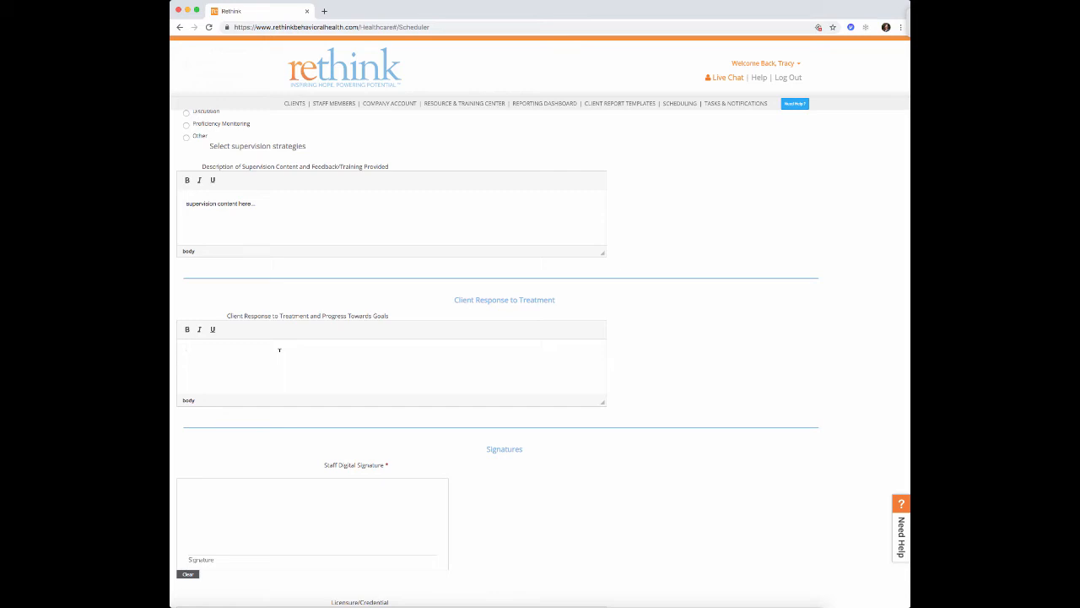
{"action": "scroll", "coordinate": [280, 350], "scroll_direction": "down", "scroll_amount": 3}
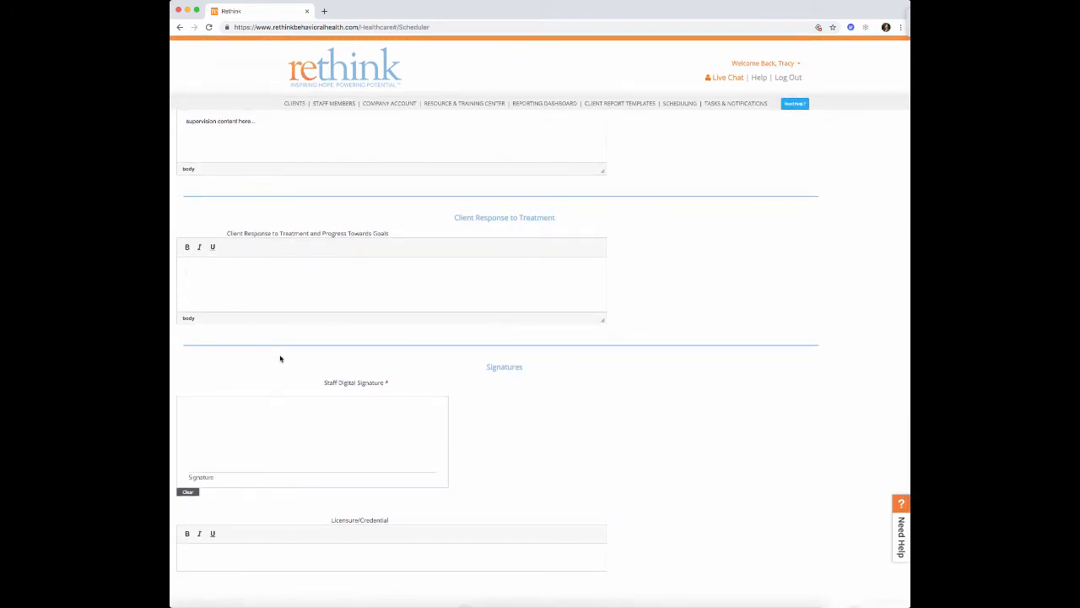
{"action": "mouse_move", "coordinate": [223, 445]}
{"action": "left_mouse_down"}
{"action": "mouse_move", "coordinate": [352, 447]}
{"action": "mouse_move", "coordinate": [424, 427]}
{"action": "left_mouse_up"}
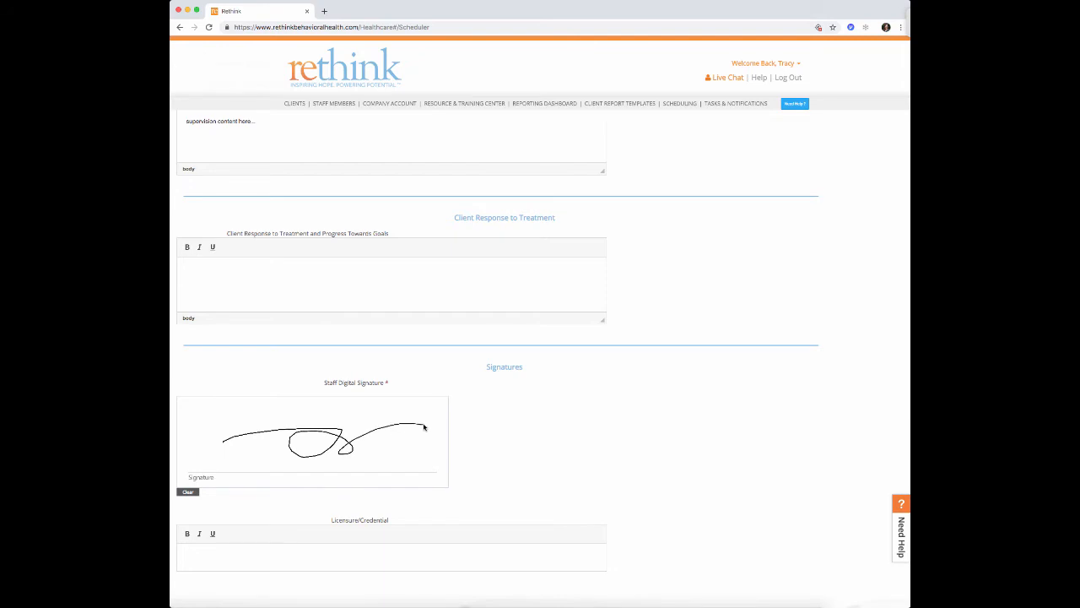
{"action": "left_click", "coordinate": [257, 553]}
{"action": "type", "text": "BCBA"}
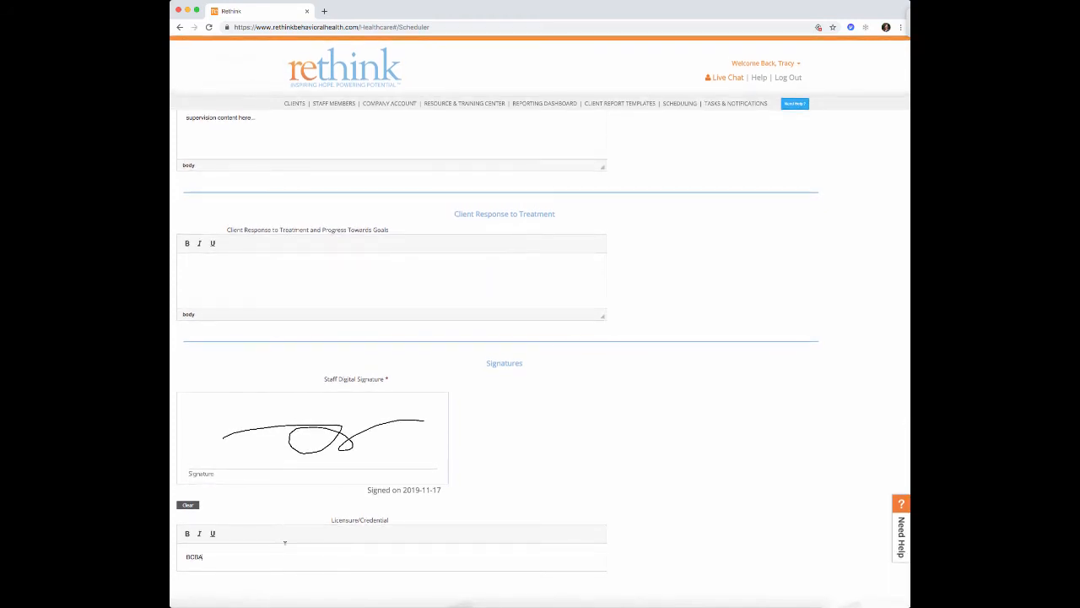
{"action": "scroll", "coordinate": [285, 542], "scroll_direction": "up", "scroll_amount": 15}
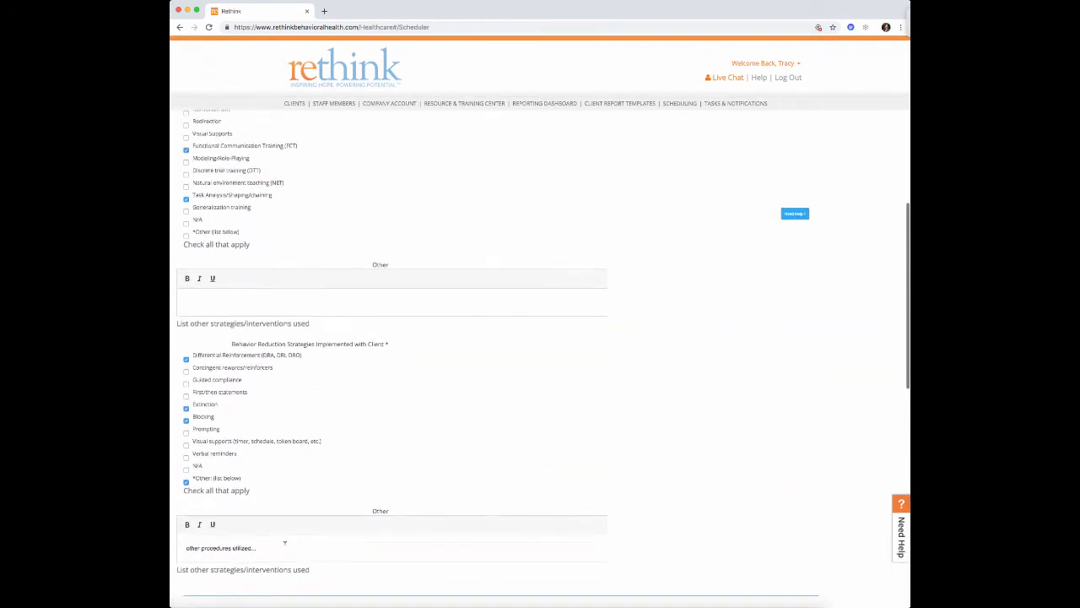
{"action": "scroll", "coordinate": [284, 542], "scroll_direction": "up", "scroll_amount": 5}
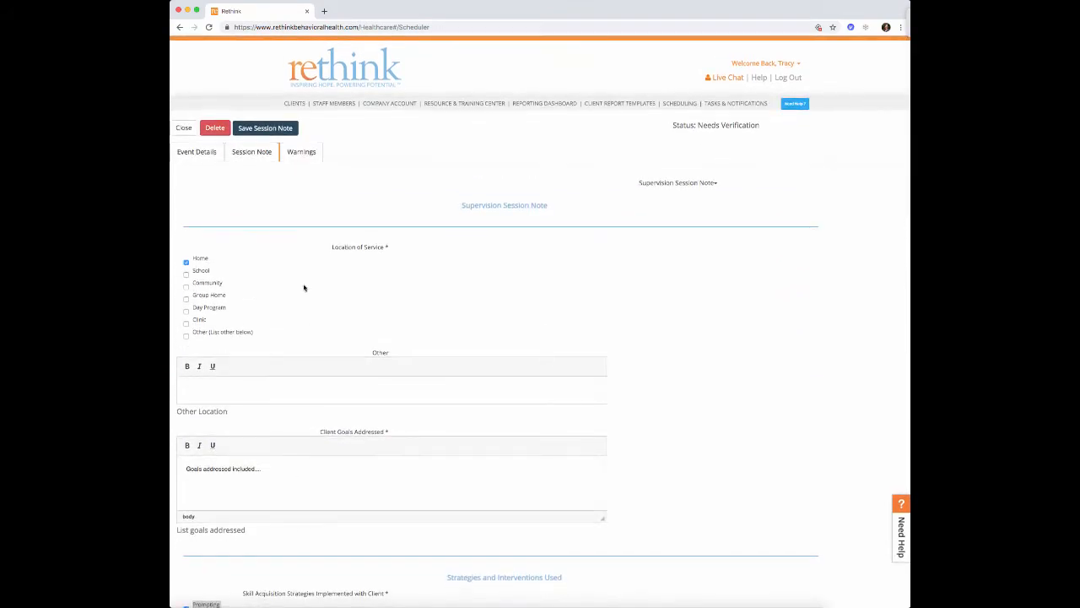
{"action": "left_click", "coordinate": [250, 131]}
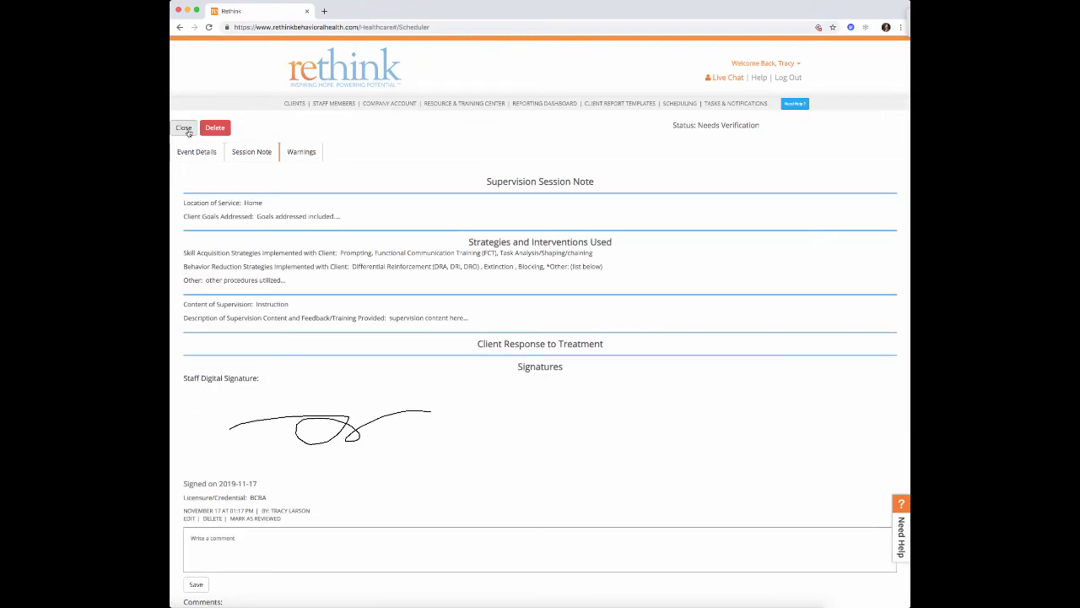
- Close the saved supervision note to return to the weekly calendar
{"action": "scroll", "coordinate": [337, 201], "scroll_direction": "down", "scroll_amount": 2}
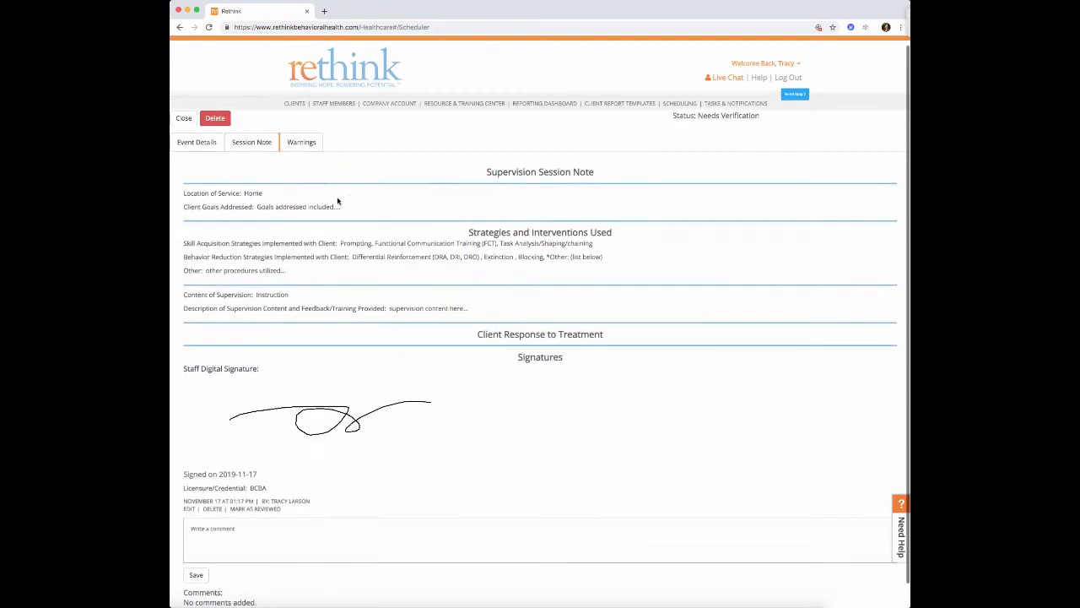
{"action": "scroll", "coordinate": [338, 201], "scroll_direction": "up", "scroll_amount": 2}
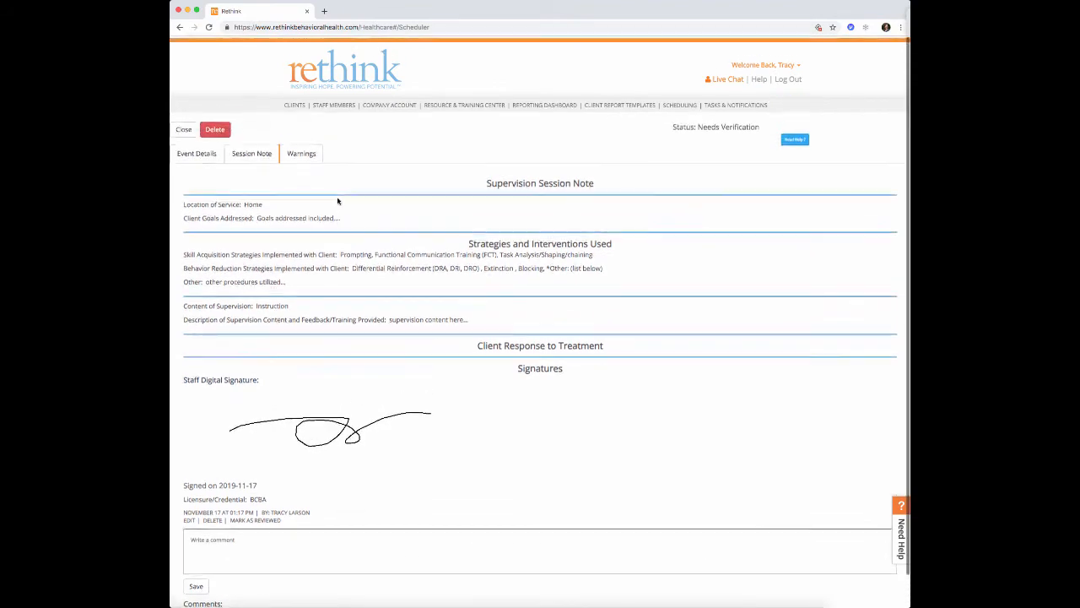
{"action": "scroll", "coordinate": [338, 200], "scroll_direction": "down", "scroll_amount": 1}
{"action": "scroll", "coordinate": [338, 200], "scroll_direction": "up", "scroll_amount": 2}
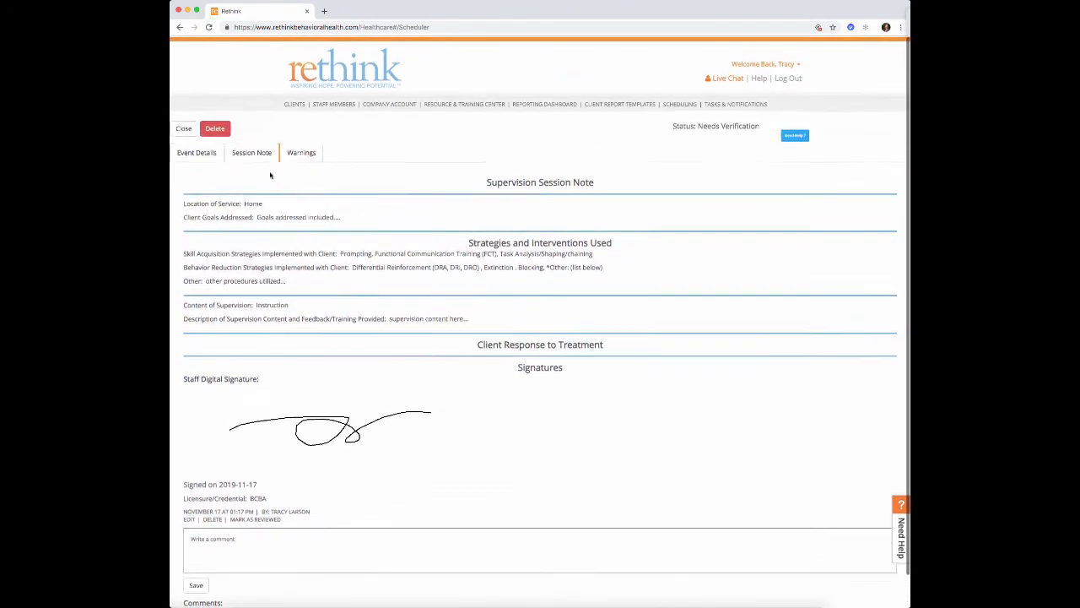
{"action": "left_click", "coordinate": [184, 126]}
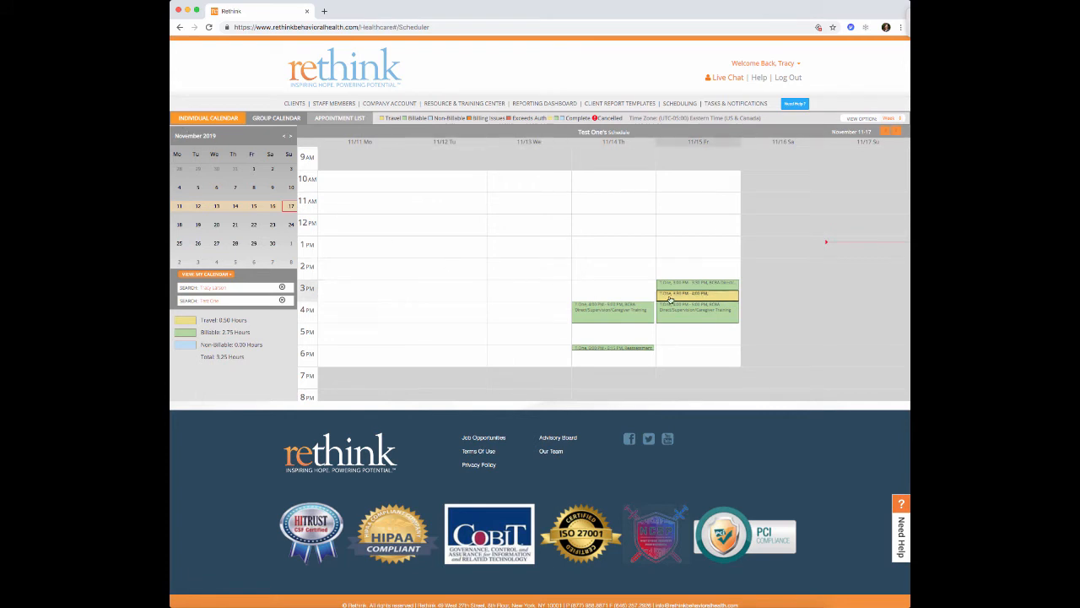
- Bring up the options menu for Thursday's 4 PM appointment
{"action": "right_click", "coordinate": [693, 288]}
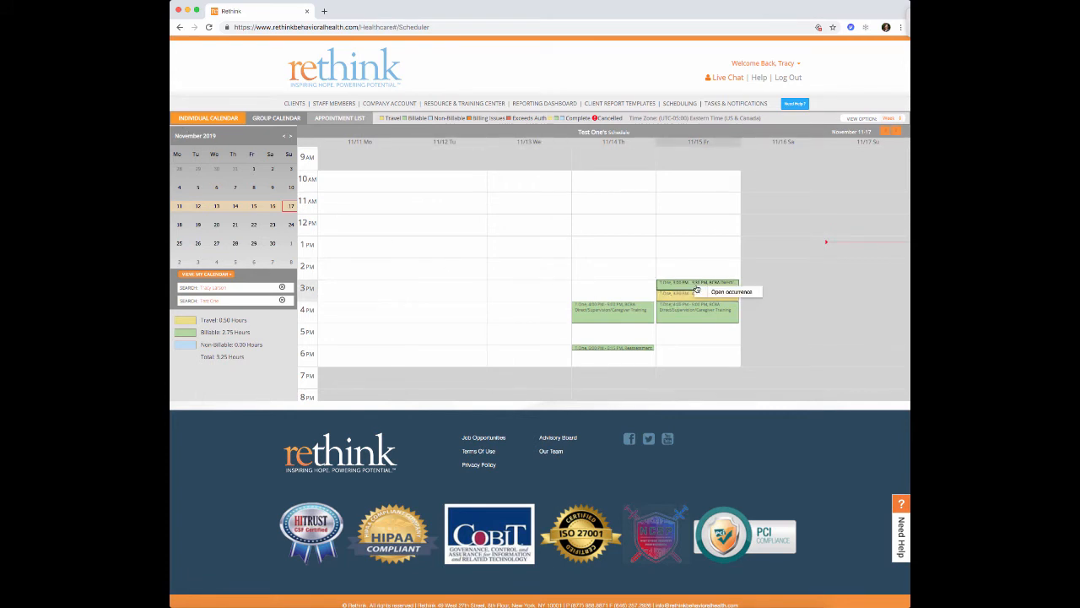
{"action": "left_click", "coordinate": [784, 287]}
{"action": "mouse_move", "coordinate": [639, 319]}
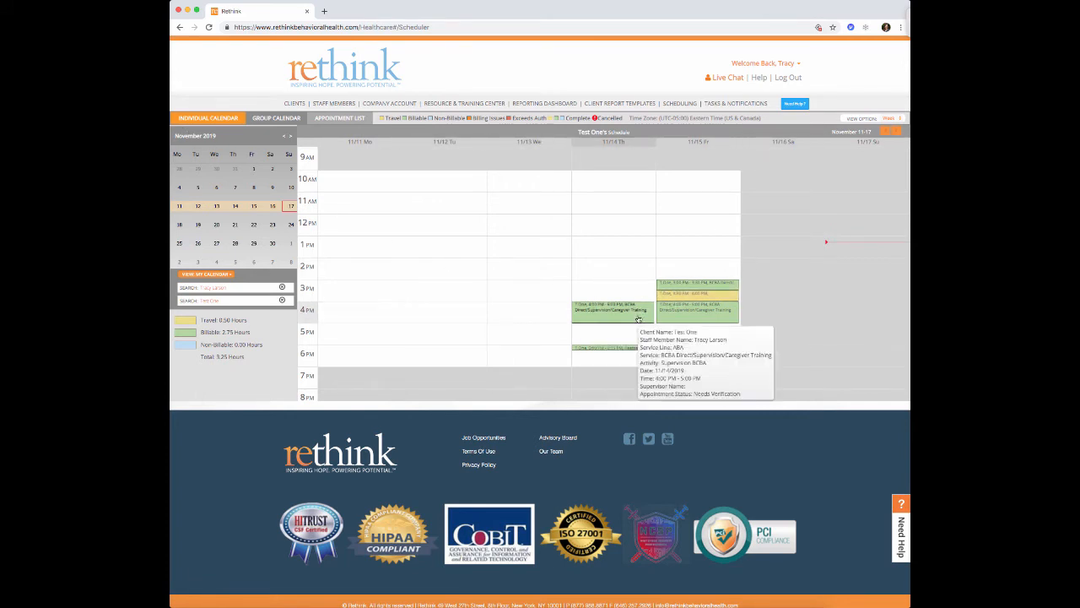
{"action": "right_click", "coordinate": [639, 319]}
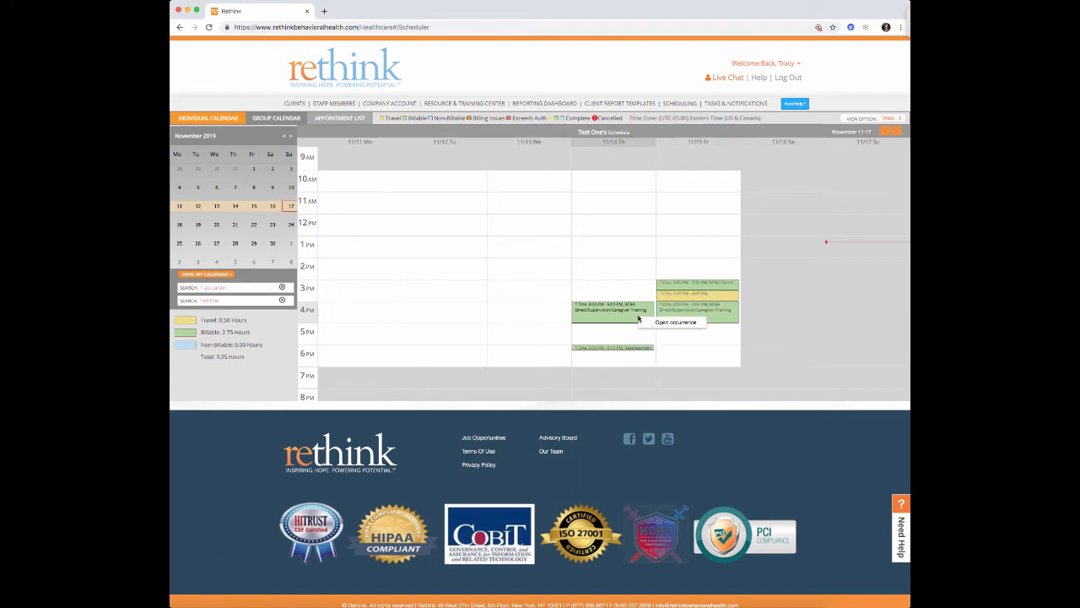
- Staff-verify Thursday's 11/14 4:00–5:00 PM appointment so it shows Completed, then close it
{"action": "left_click", "coordinate": [665, 325]}
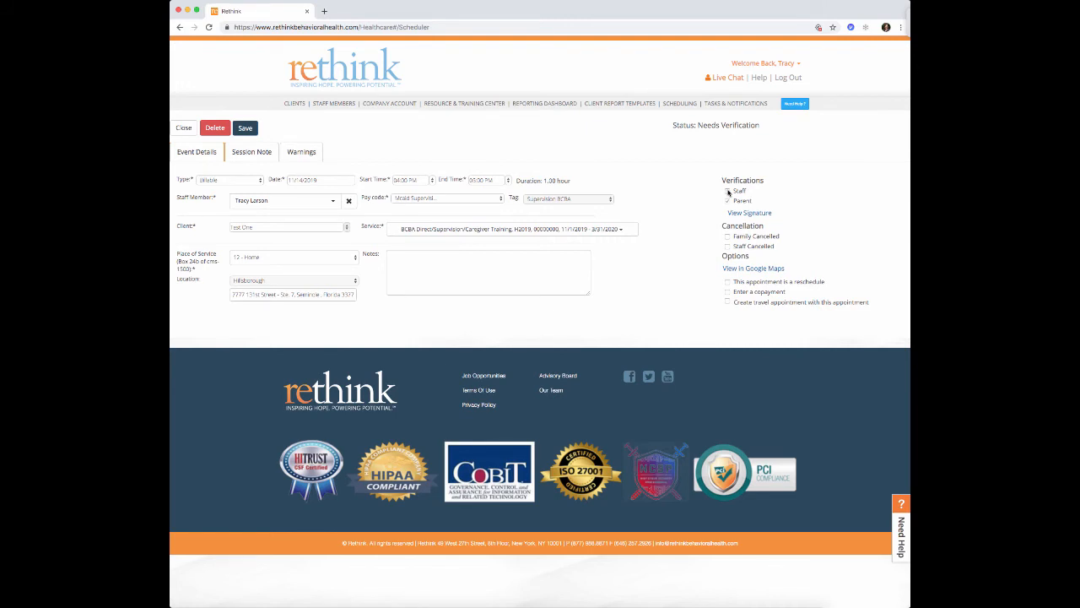
{"action": "left_click", "coordinate": [728, 192]}
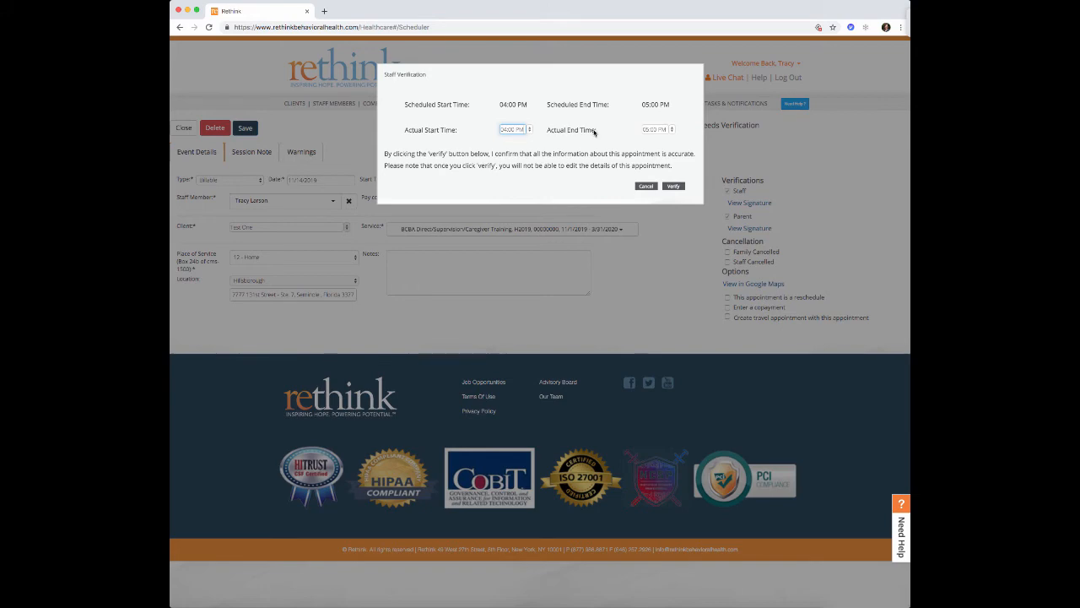
{"action": "left_click", "coordinate": [675, 187]}
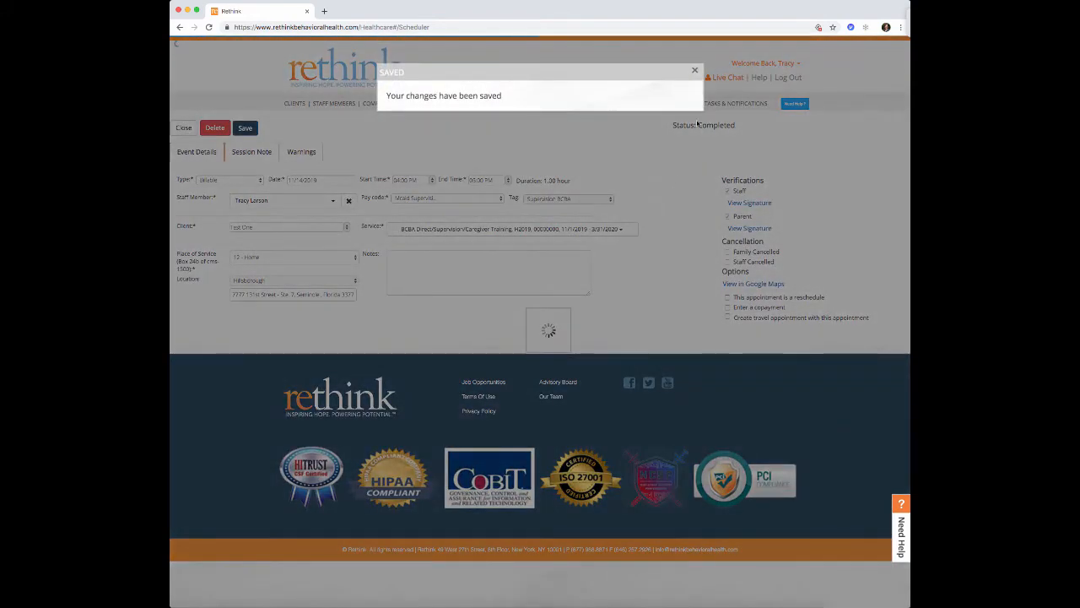
{"action": "left_click", "coordinate": [695, 70]}
{"action": "left_click", "coordinate": [187, 129]}
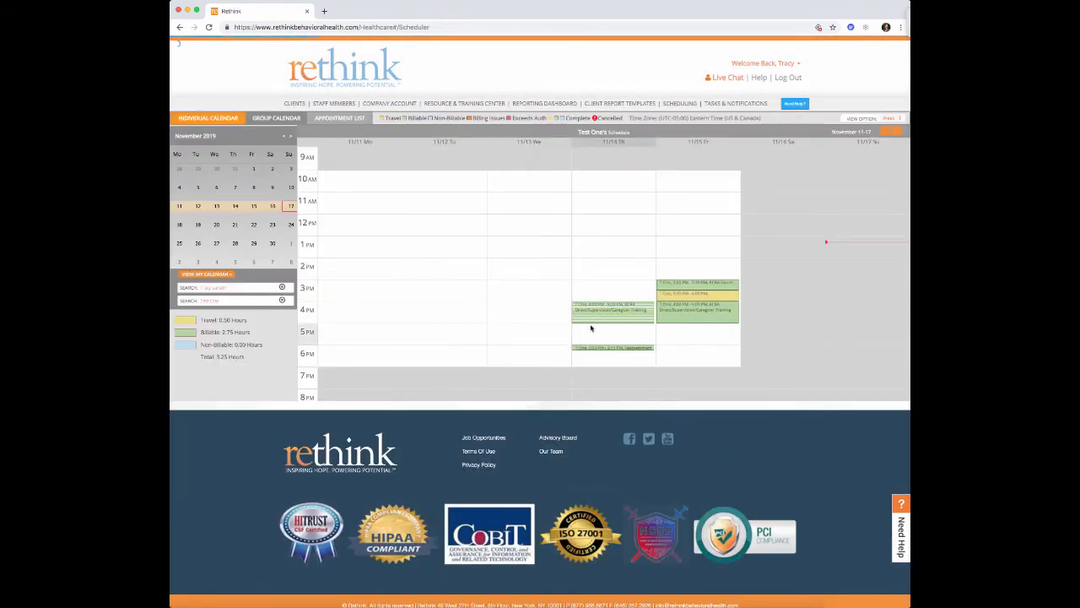
{"action": "mouse_move", "coordinate": [577, 322]}
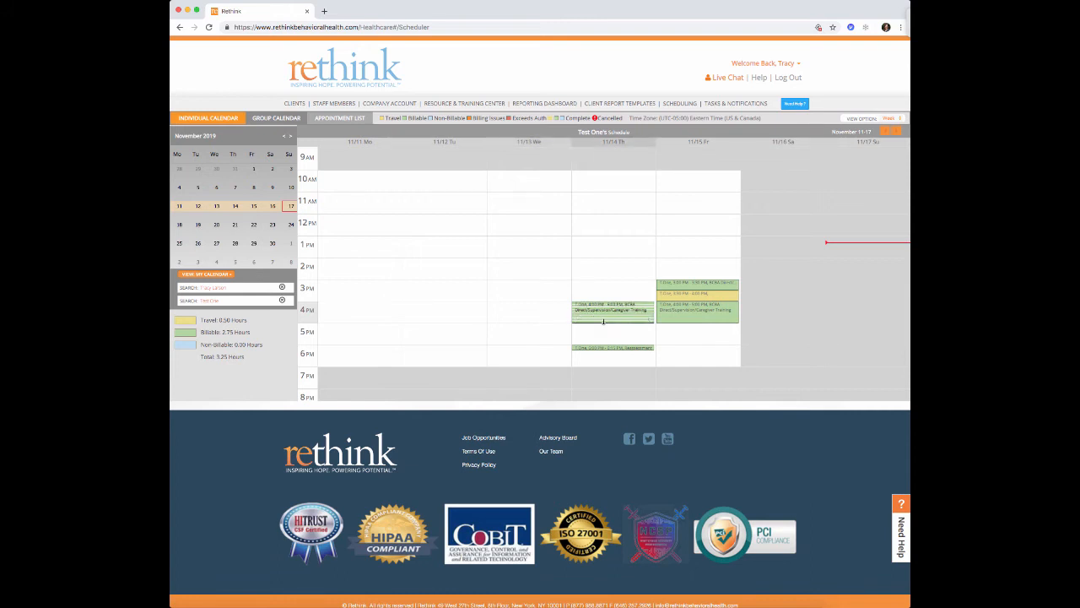
{"action": "mouse_move", "coordinate": [631, 320]}
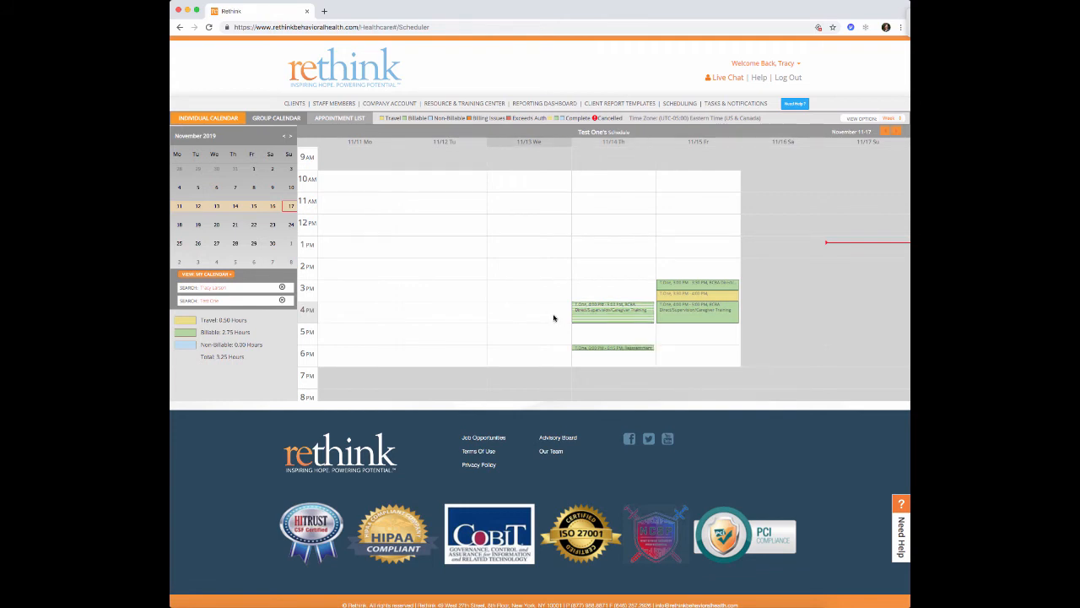
- Staff-verify Friday's 3:30–4:00 PM travel appointment as Completed and close it
{"action": "right_click", "coordinate": [692, 301]}
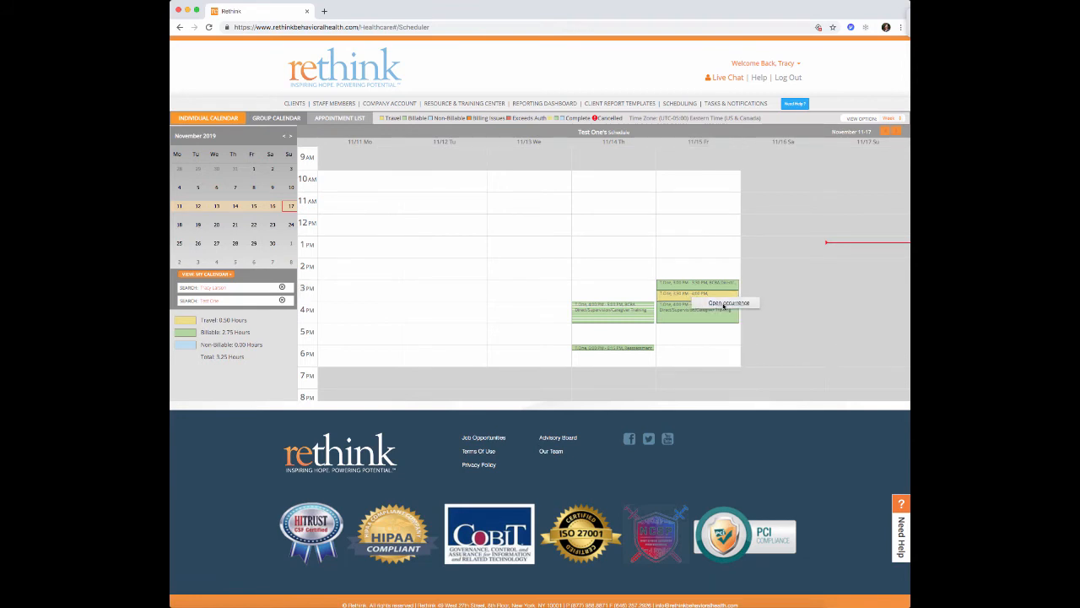
{"action": "left_click", "coordinate": [726, 303]}
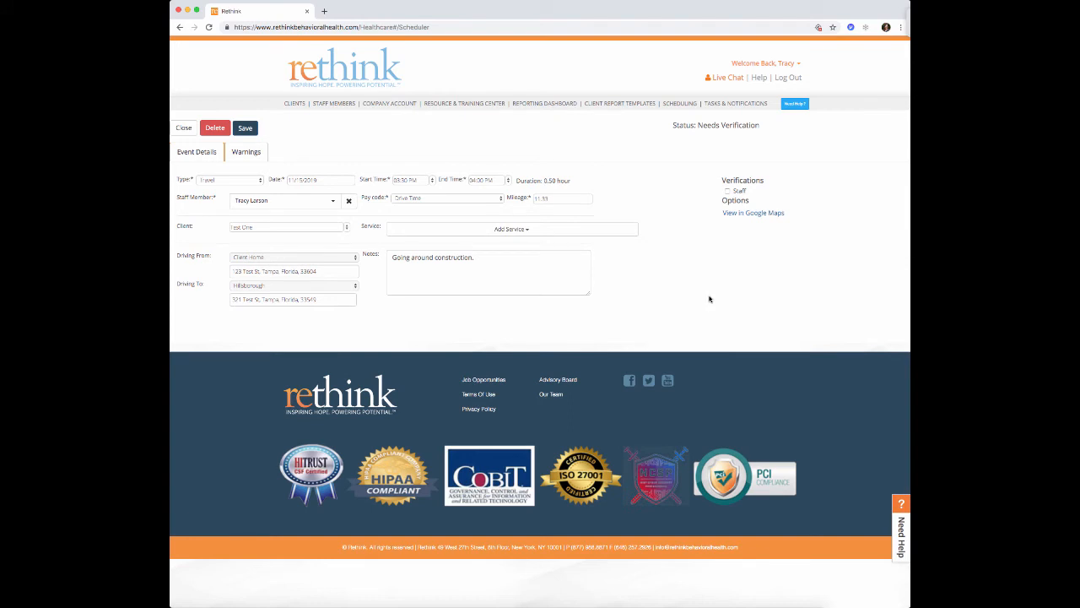
{"action": "left_click", "coordinate": [728, 192]}
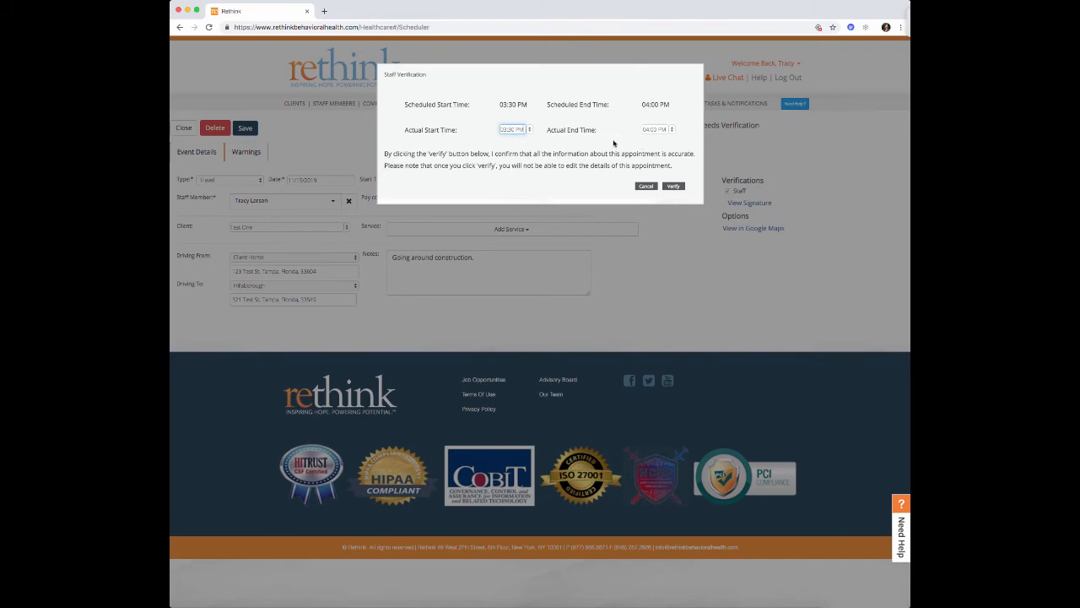
{"action": "left_click", "coordinate": [675, 186]}
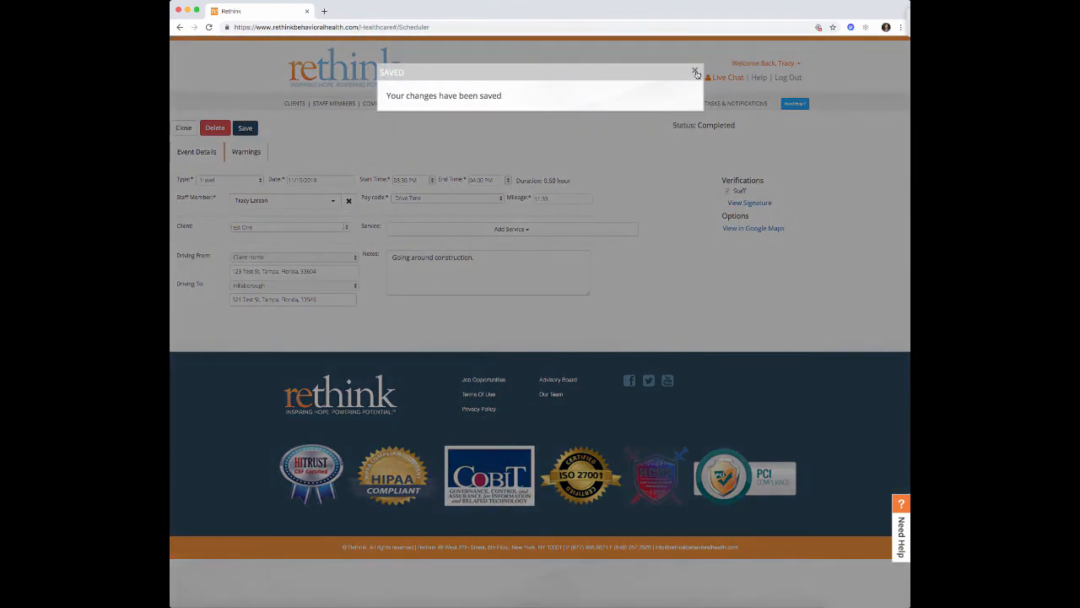
{"action": "left_click", "coordinate": [697, 74]}
{"action": "left_click", "coordinate": [184, 128]}
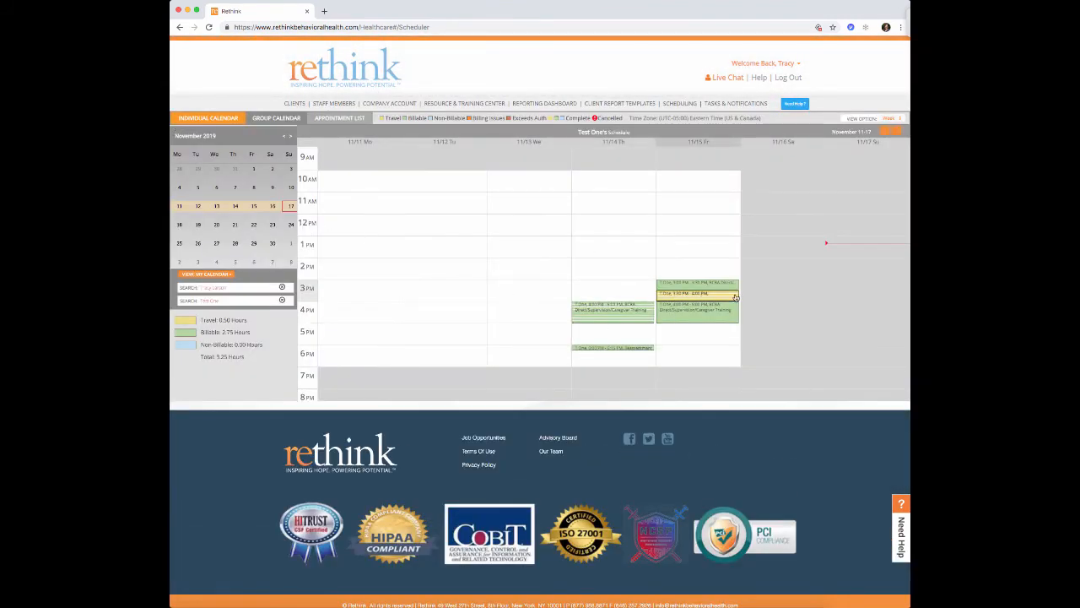
{"action": "mouse_move", "coordinate": [736, 297]}
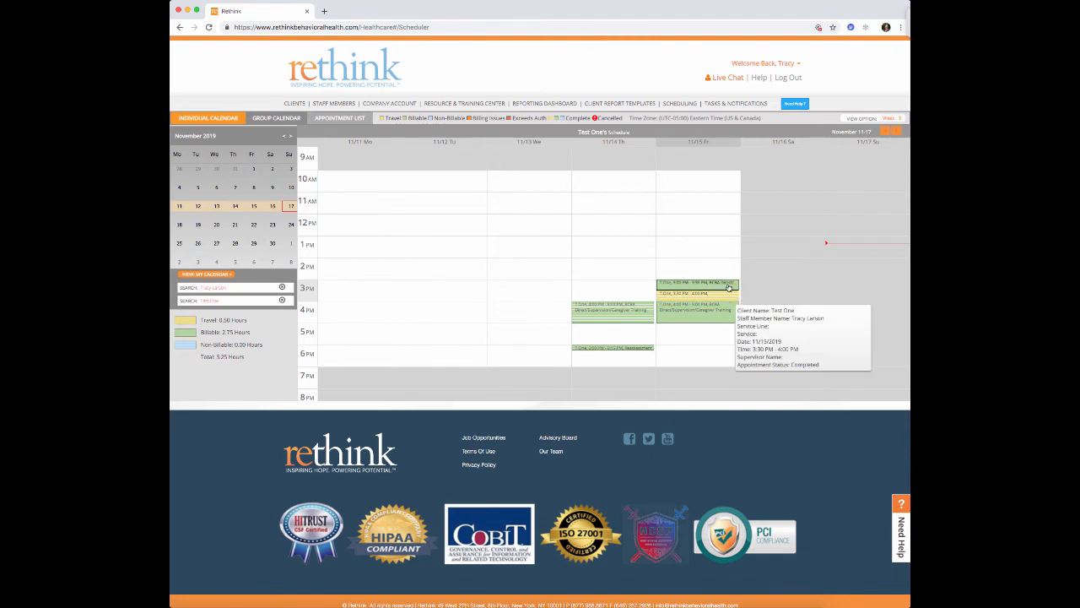
- Add and save a signed parent verification on Friday's 3:00 PM BCBA appointment
{"action": "right_click", "coordinate": [730, 287]}
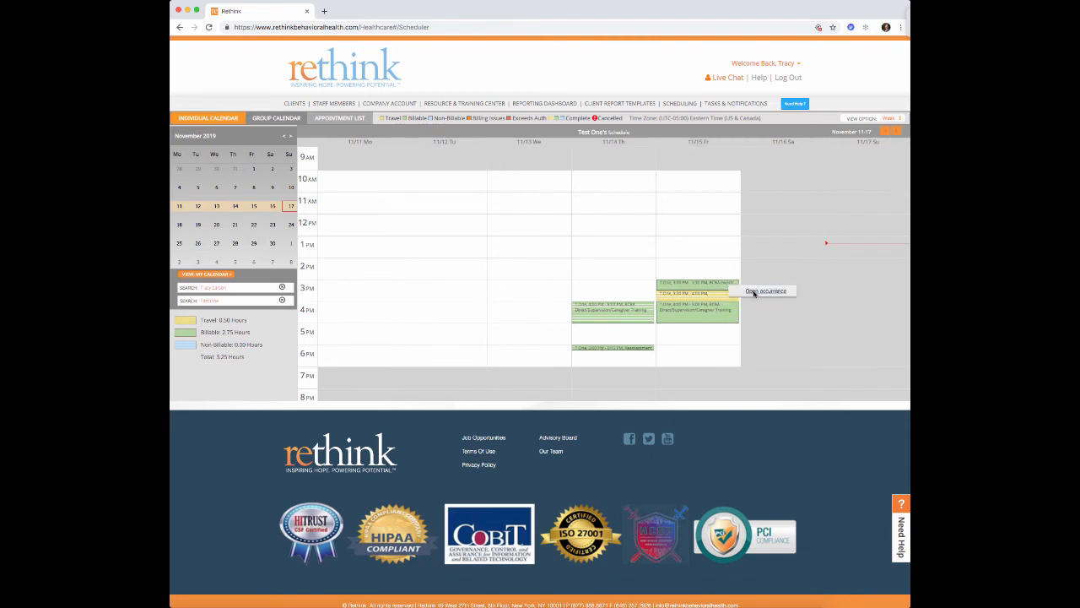
{"action": "left_click", "coordinate": [757, 292]}
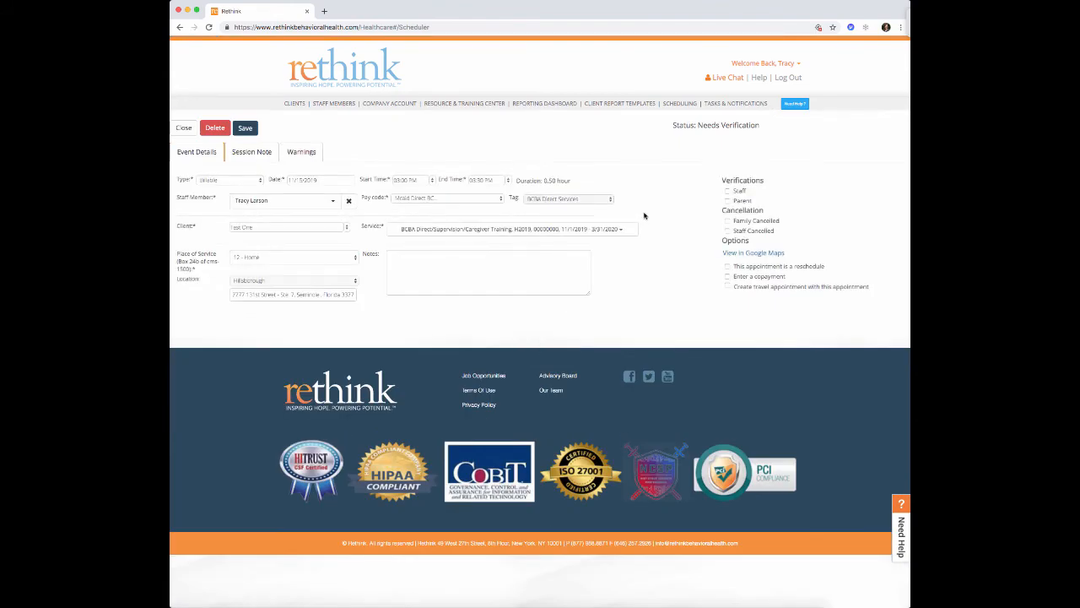
{"action": "left_click", "coordinate": [728, 200]}
{"action": "mouse_move", "coordinate": [462, 135]}
{"action": "left_mouse_down"}
{"action": "mouse_move", "coordinate": [499, 126]}
{"action": "mouse_move", "coordinate": [564, 146]}
{"action": "mouse_move", "coordinate": [660, 115]}
{"action": "left_mouse_up"}
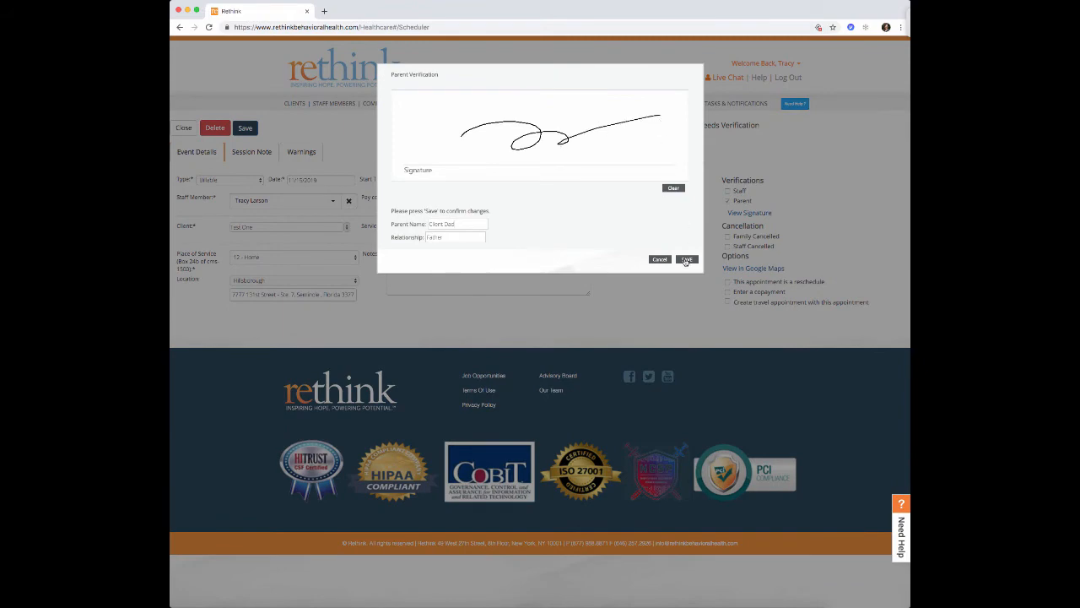
{"action": "left_click", "coordinate": [686, 259]}
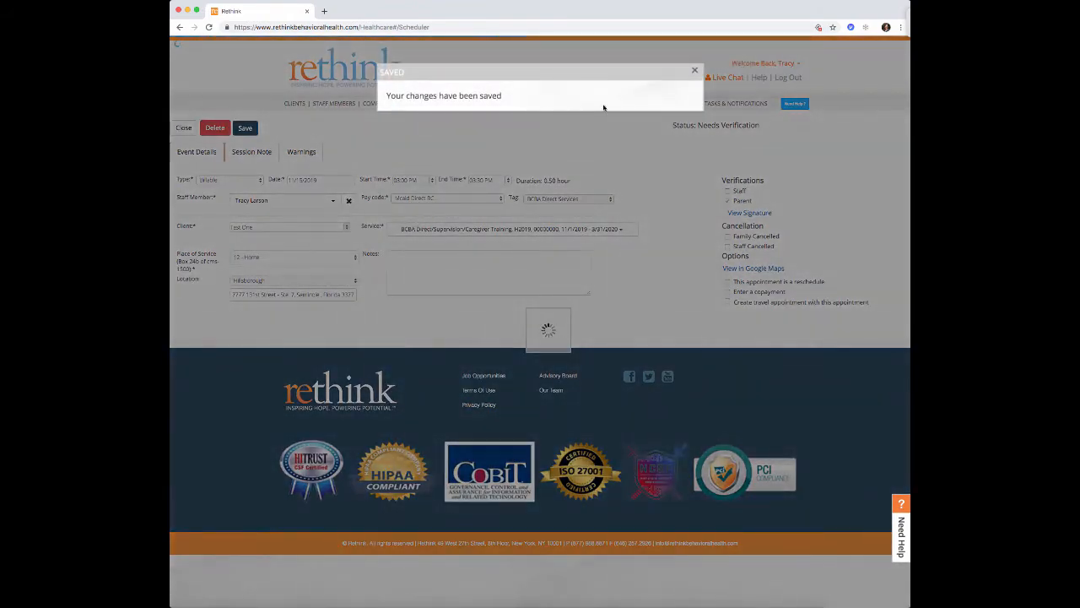
{"action": "left_click", "coordinate": [693, 71]}
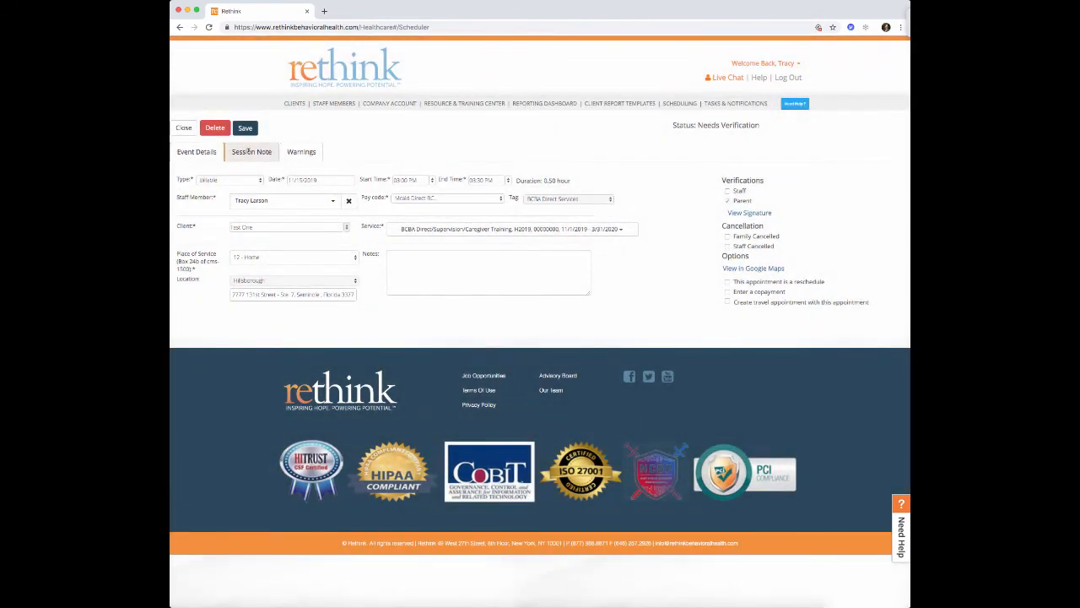
- Start a note from the Session Note template with location School
{"action": "left_click", "coordinate": [251, 152]}
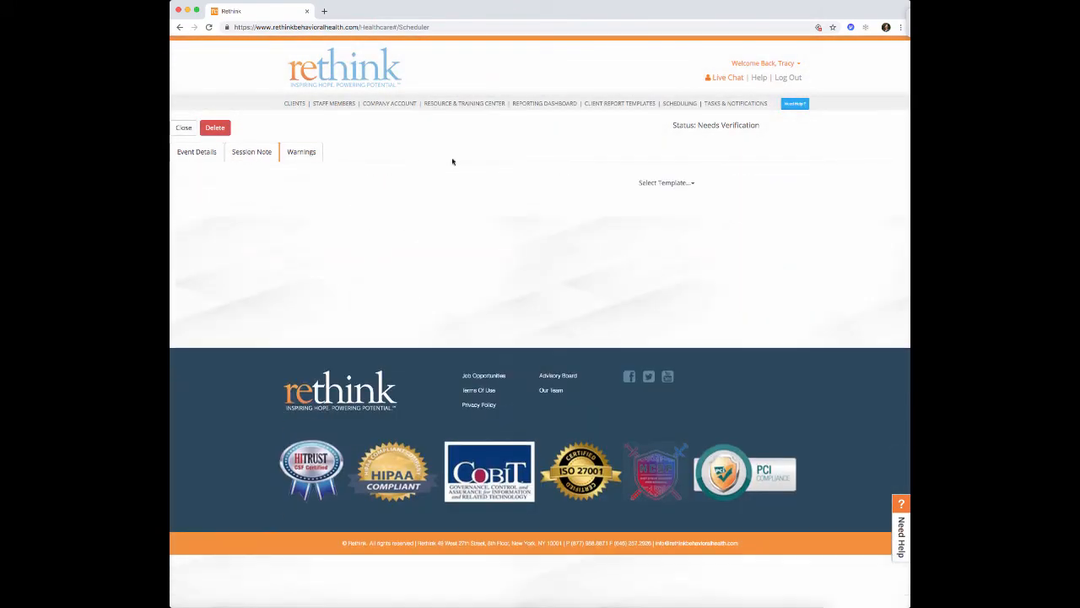
{"action": "left_click", "coordinate": [693, 183]}
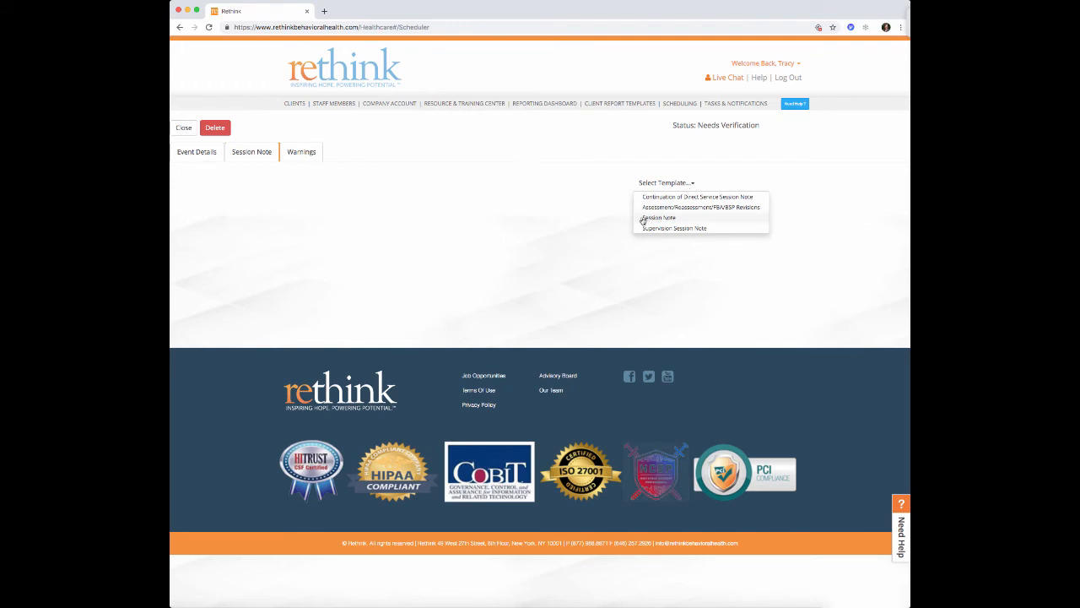
{"action": "left_click", "coordinate": [683, 220]}
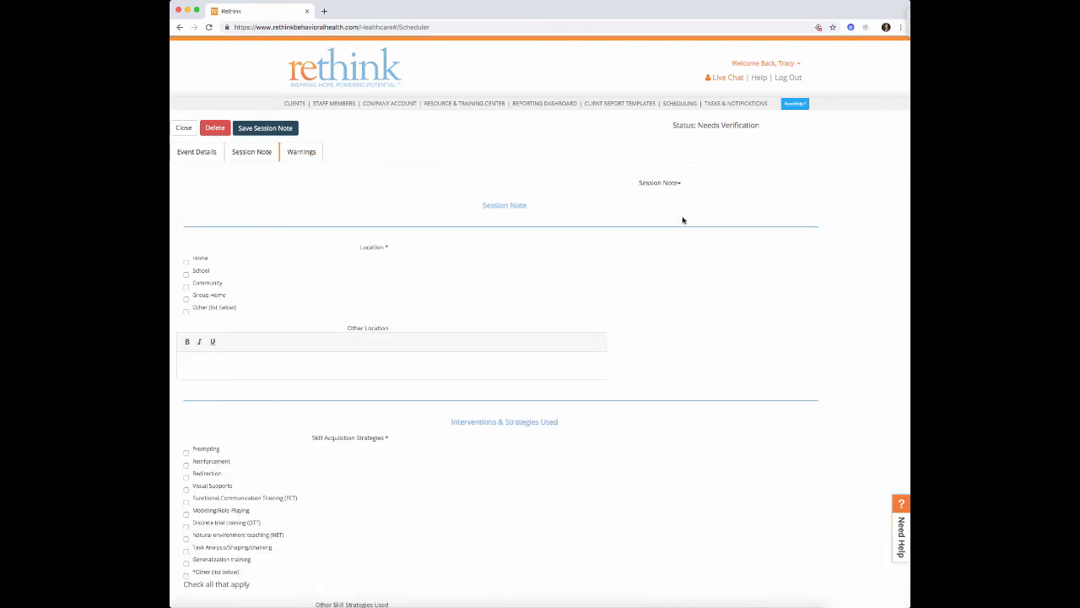
{"action": "scroll", "coordinate": [428, 219], "scroll_direction": "down", "scroll_amount": 2}
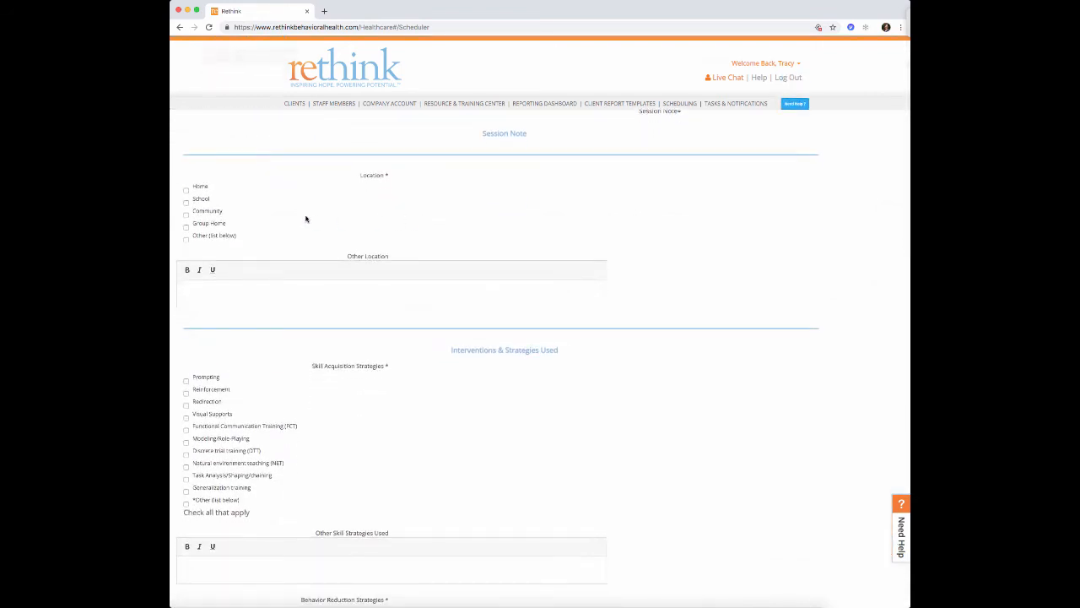
{"action": "left_click", "coordinate": [185, 201]}
{"action": "scroll", "coordinate": [268, 240], "scroll_direction": "down", "scroll_amount": 2}
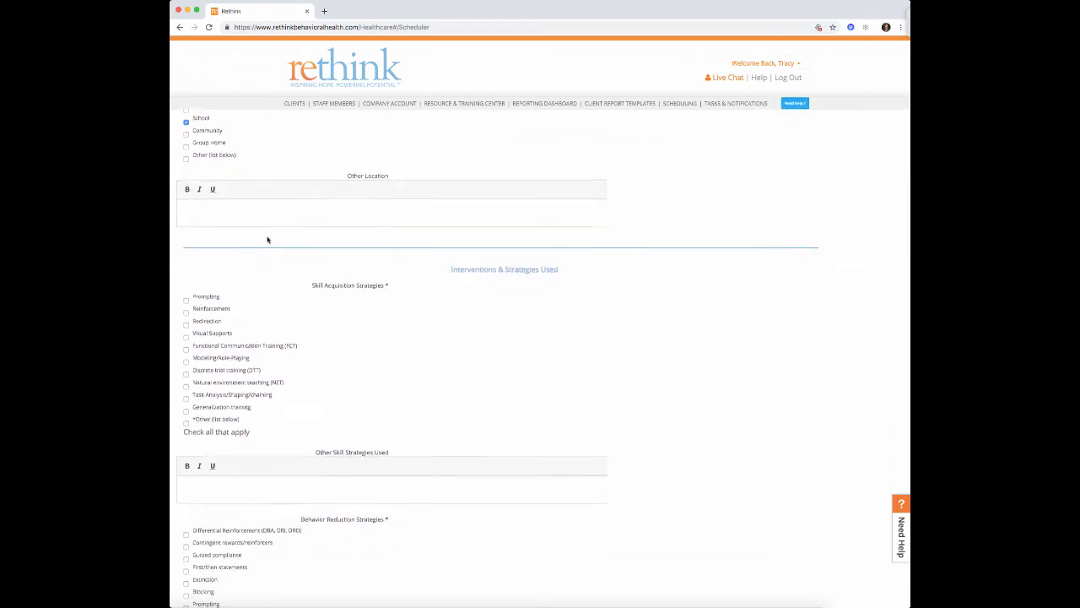
{"action": "scroll", "coordinate": [267, 240], "scroll_direction": "down", "scroll_amount": 2}
{"action": "scroll", "coordinate": [277, 235], "scroll_direction": "down", "scroll_amount": 3}
{"action": "scroll", "coordinate": [277, 235], "scroll_direction": "down", "scroll_amount": 2}
{"action": "scroll", "coordinate": [276, 235], "scroll_direction": "up", "scroll_amount": 3}
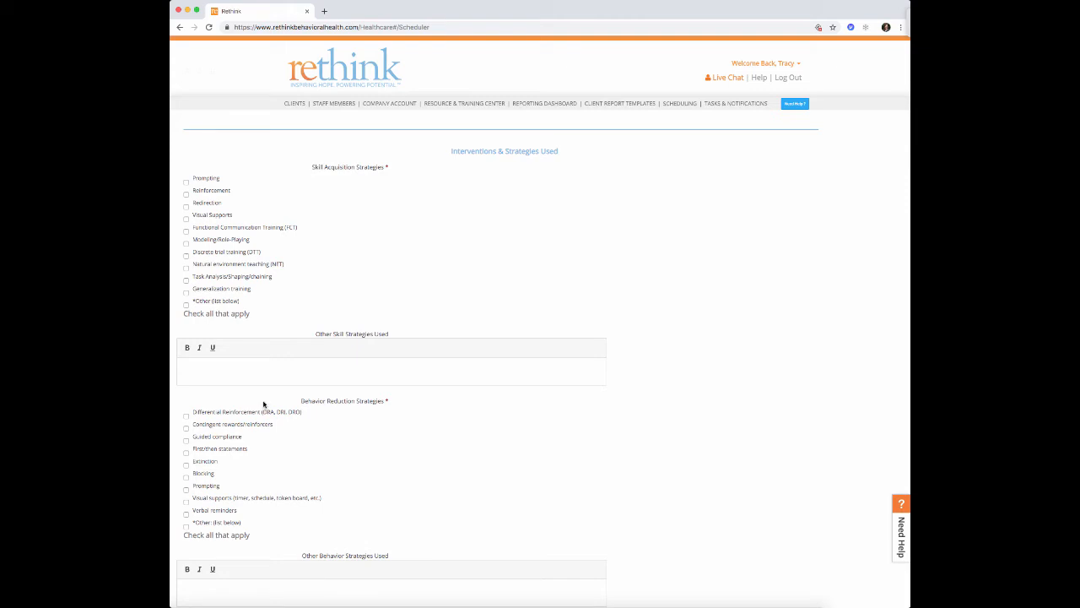
- Tick Reinforcement, FCT, Guided compliance and Blocking as strategies used
{"action": "left_click", "coordinate": [186, 193]}
{"action": "left_click_drag", "start_coordinate": [186, 231], "coordinate": [185, 235]}
{"action": "scroll", "coordinate": [185, 235], "scroll_direction": "down", "scroll_amount": 2}
{"action": "left_click", "coordinate": [187, 167]}
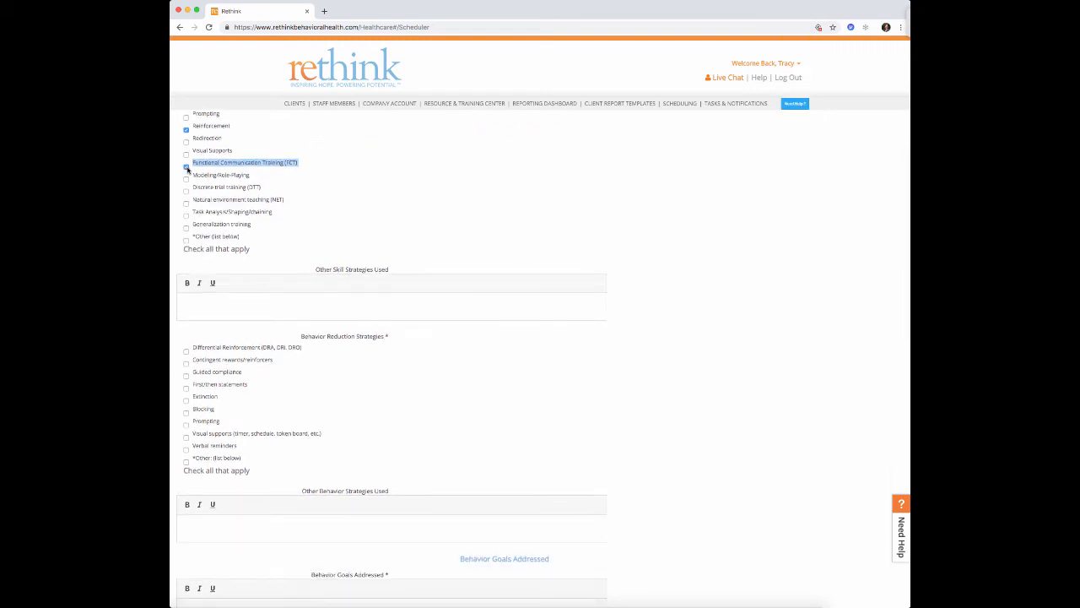
{"action": "scroll", "coordinate": [228, 208], "scroll_direction": "down", "scroll_amount": 1}
{"action": "scroll", "coordinate": [228, 208], "scroll_direction": "down", "scroll_amount": 1}
{"action": "left_click", "coordinate": [186, 266]}
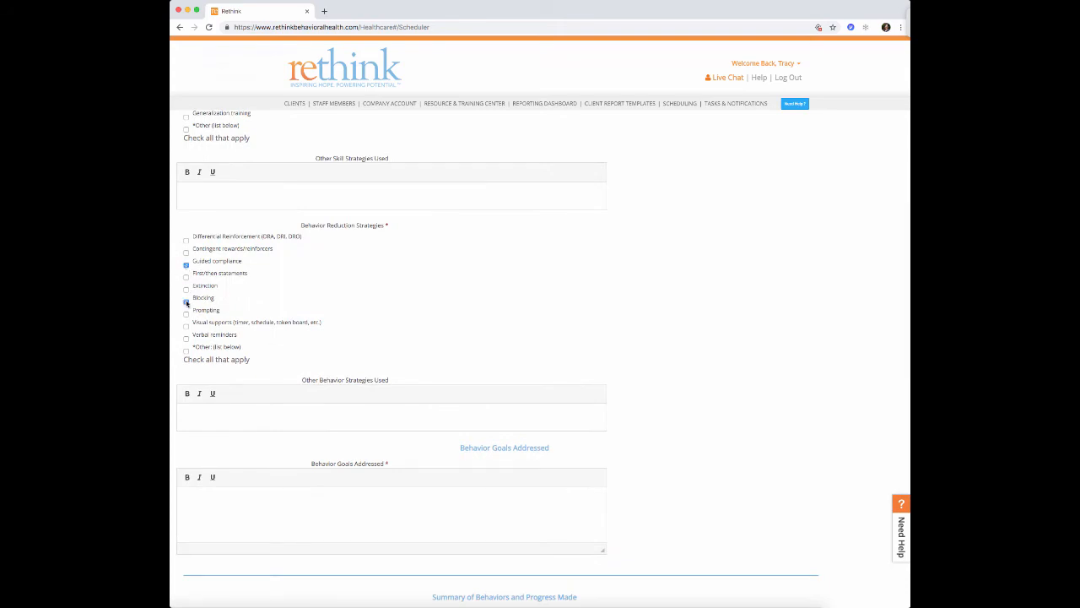
{"action": "left_click", "coordinate": [186, 302]}
{"action": "scroll", "coordinate": [187, 303], "scroll_direction": "down", "scroll_amount": 1}
{"action": "scroll", "coordinate": [186, 304], "scroll_direction": "down", "scroll_amount": 1}
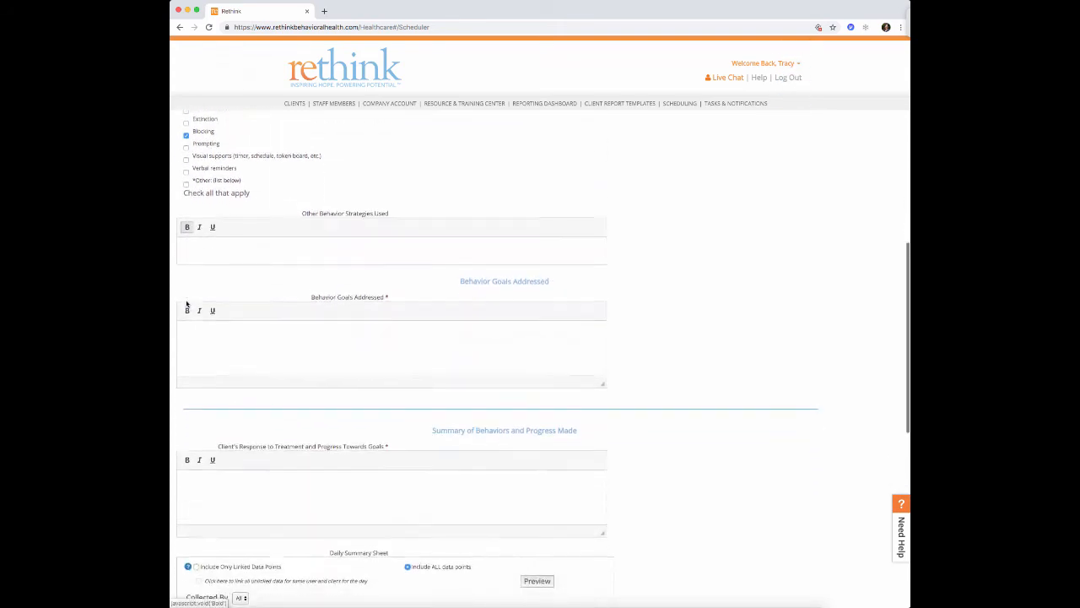
- Write the behavior goals addressed and the client's response to treatment
{"action": "left_click", "coordinate": [271, 332]}
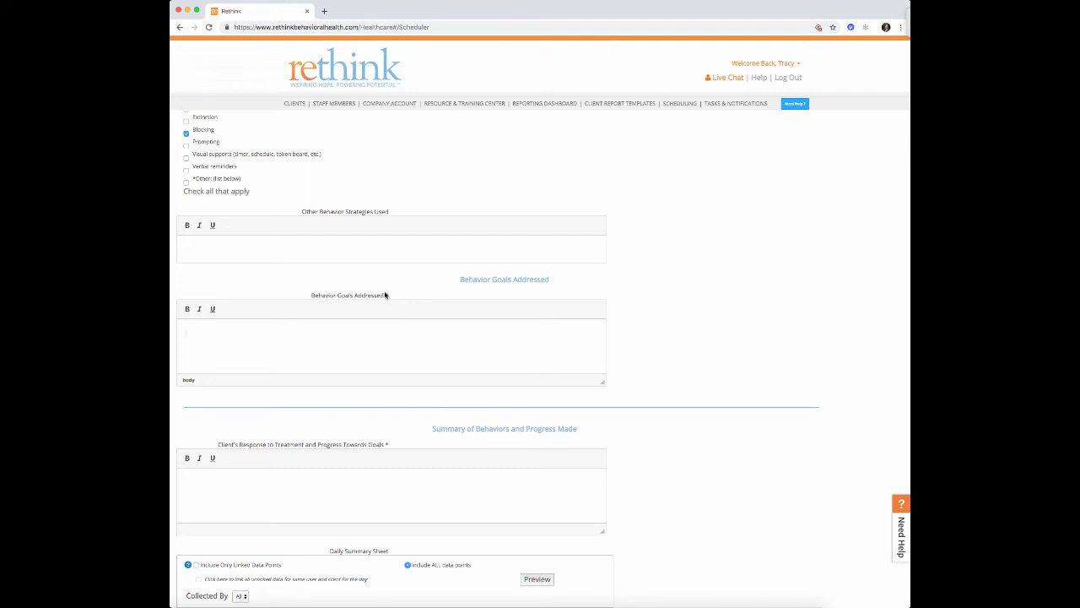
{"action": "scroll", "coordinate": [384, 294], "scroll_direction": "up", "scroll_amount": 3}
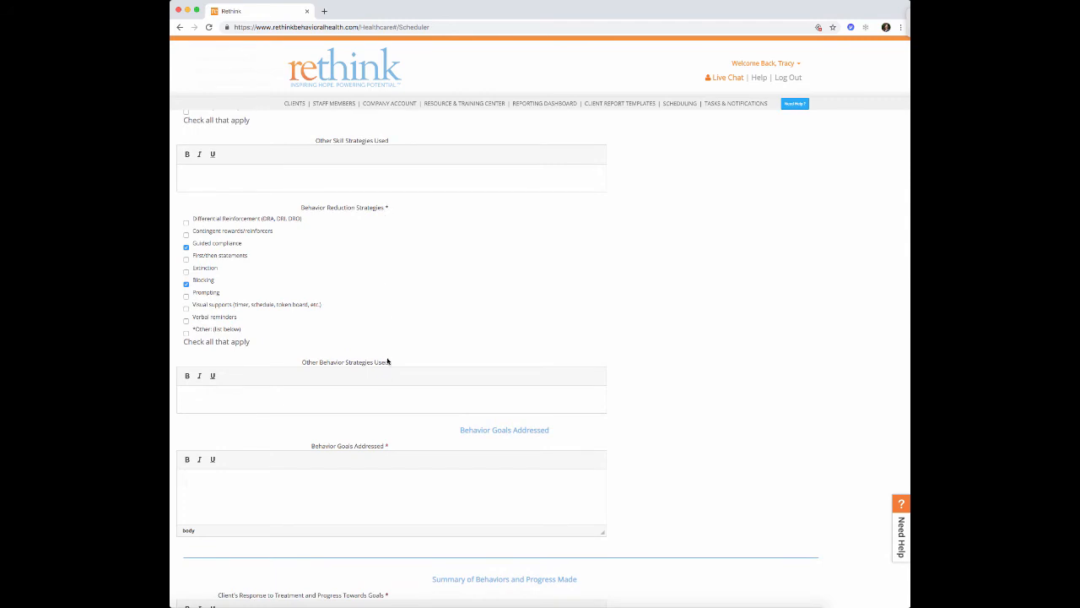
{"action": "scroll", "coordinate": [343, 381], "scroll_direction": "down", "scroll_amount": 3}
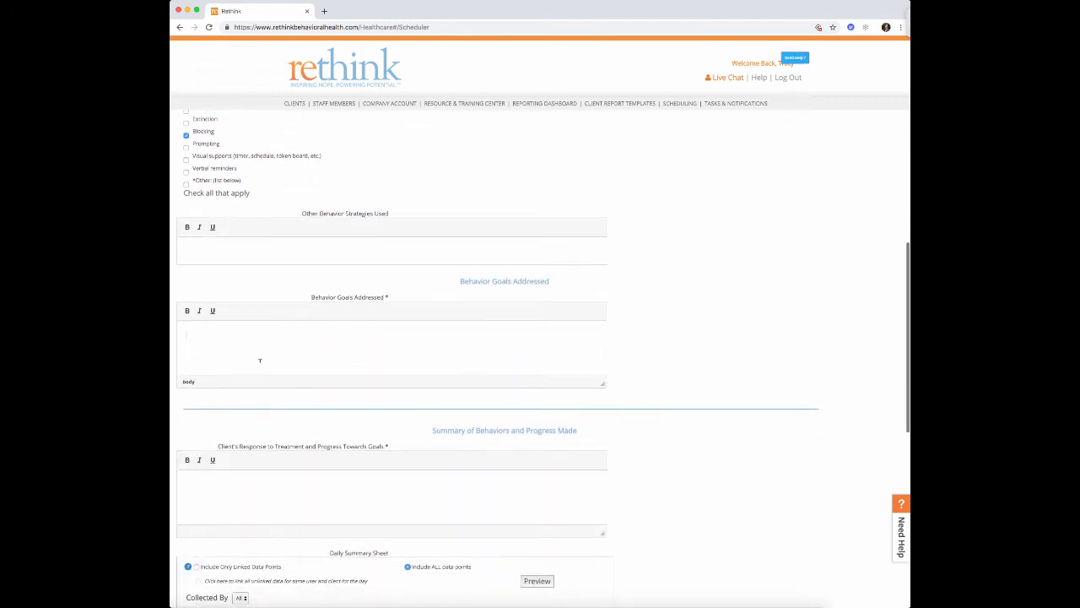
{"action": "type", "text": "Behavior goals ad"}
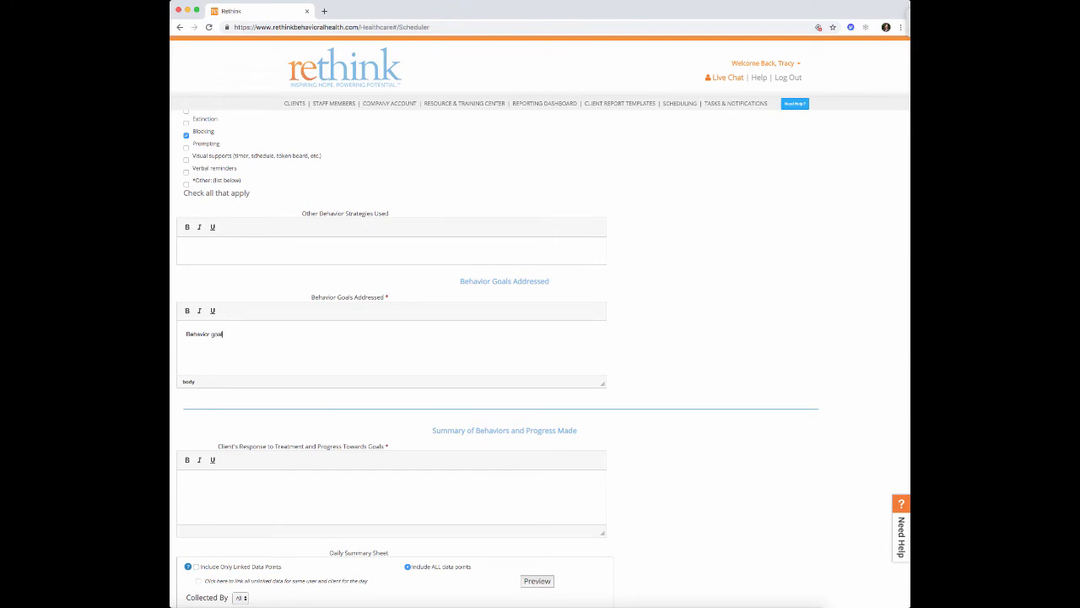
{"action": "type", "text": "dressed..."}
{"action": "scroll", "coordinate": [253, 362], "scroll_direction": "down", "scroll_amount": 3}
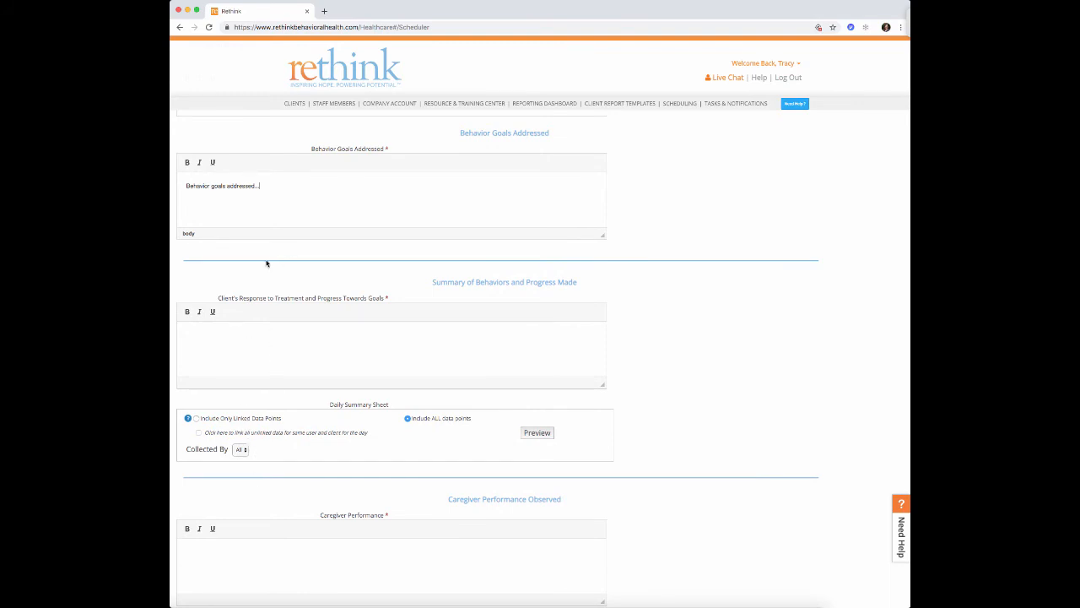
{"action": "left_click", "coordinate": [283, 331]}
{"action": "type", "text": "ient's response to treatment..."}
{"action": "scroll", "coordinate": [285, 338], "scroll_direction": "down", "scroll_amount": 2}
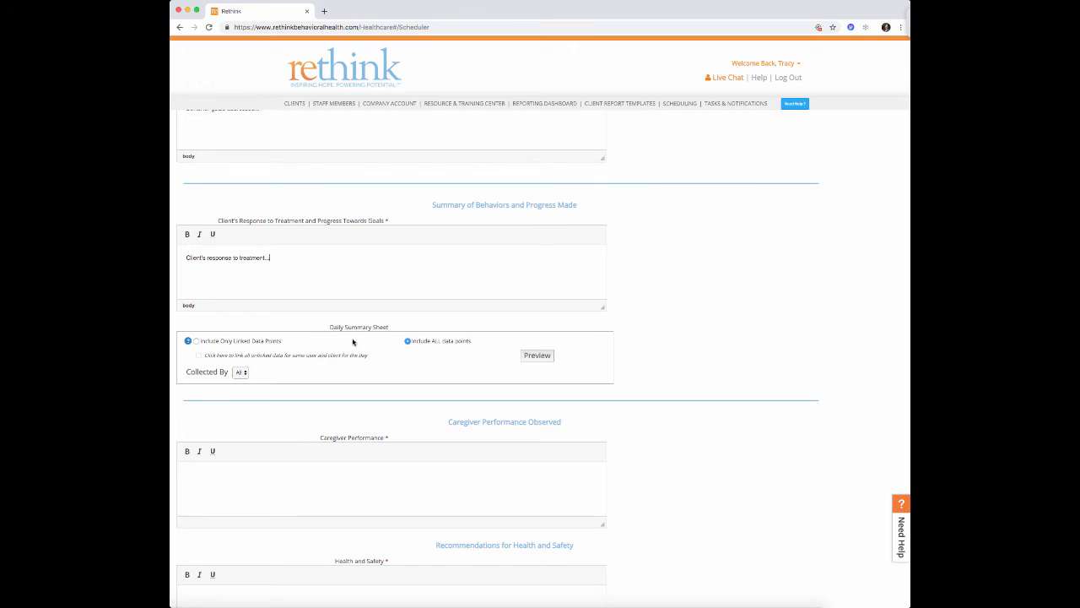
- Set the data summary to include all data points and preview the daily summary
{"action": "left_click", "coordinate": [195, 341]}
{"action": "left_click", "coordinate": [409, 342]}
{"action": "left_click", "coordinate": [241, 372]}
{"action": "left_click", "coordinate": [537, 355]}
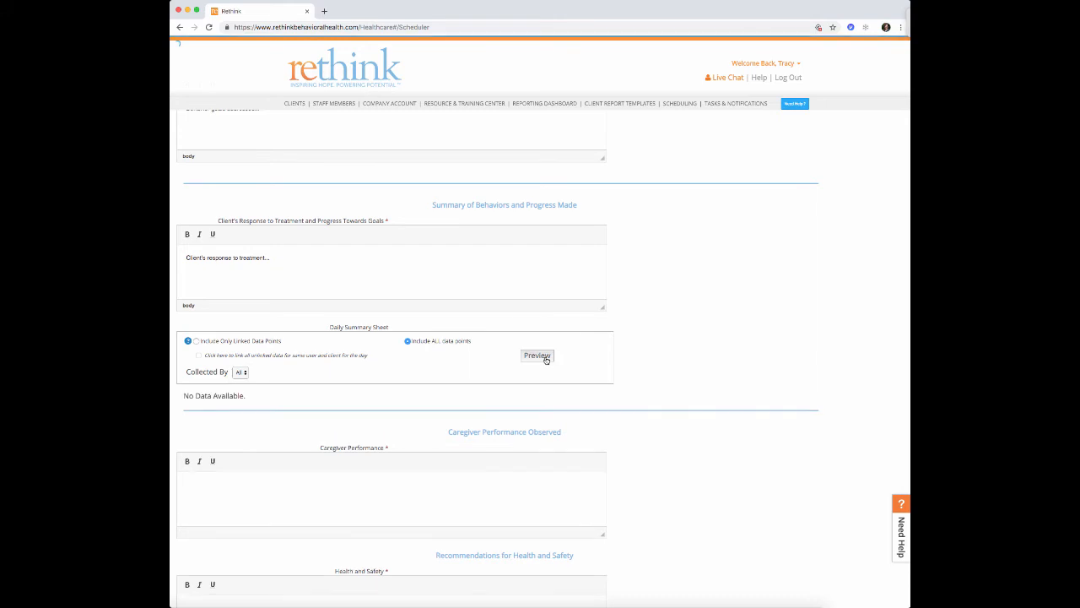
{"action": "scroll", "coordinate": [546, 359], "scroll_direction": "down", "scroll_amount": 3}
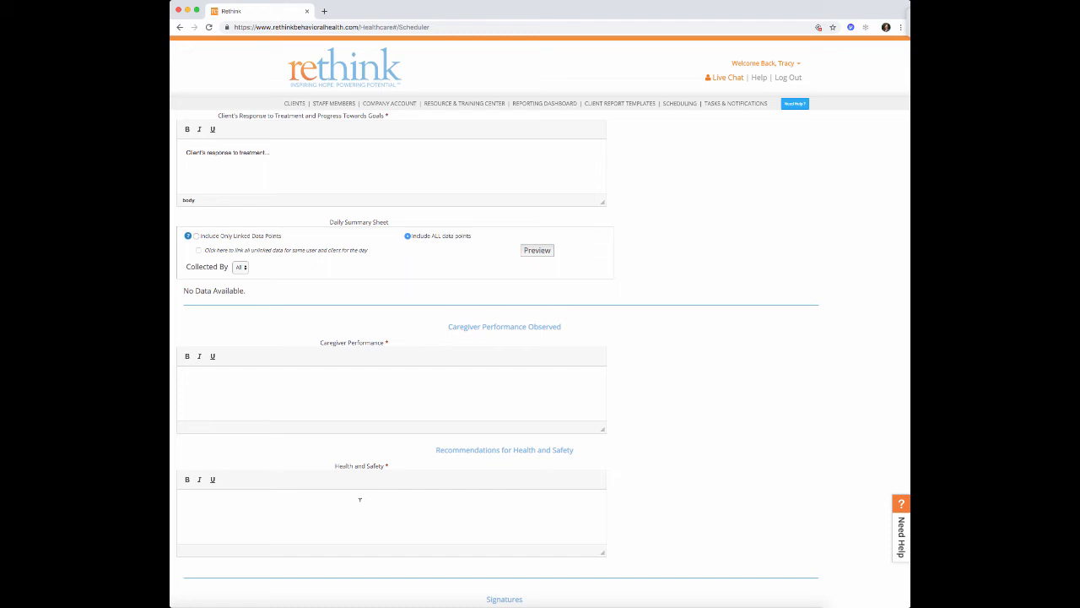
- Enter 'Caregiver implemented procedures' and 'Health and safety were addressed' in their fields
{"action": "left_click", "coordinate": [290, 371]}
{"action": "type", "text": "Caregiver implemented procedures..."}
{"action": "left_click", "coordinate": [280, 509]}
{"action": "type", "text": "Health and safety were addressed..."}
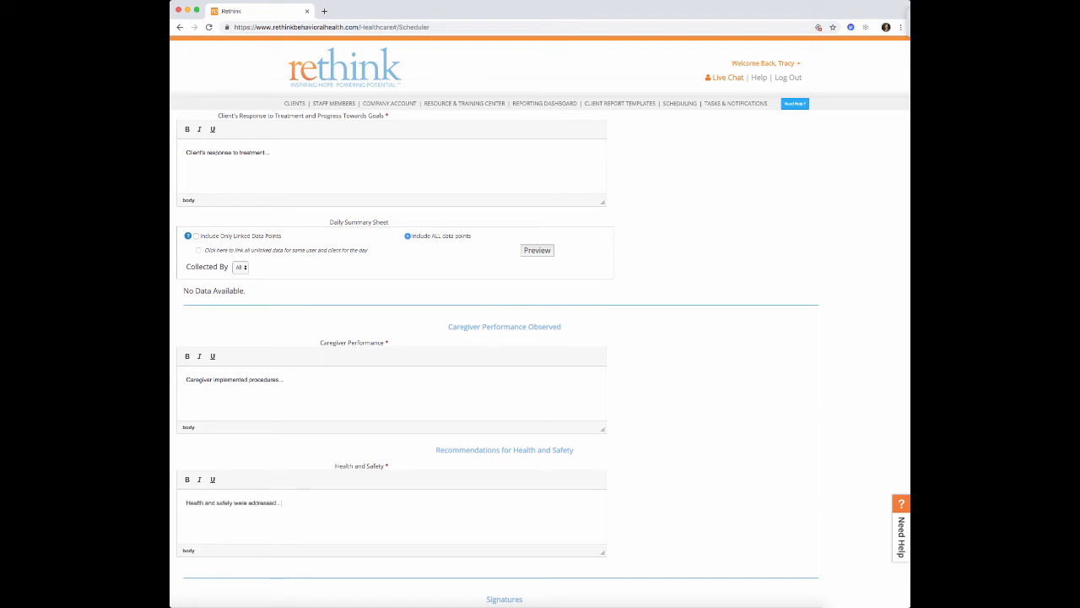
{"action": "scroll", "coordinate": [287, 509], "scroll_direction": "down", "scroll_amount": 5}
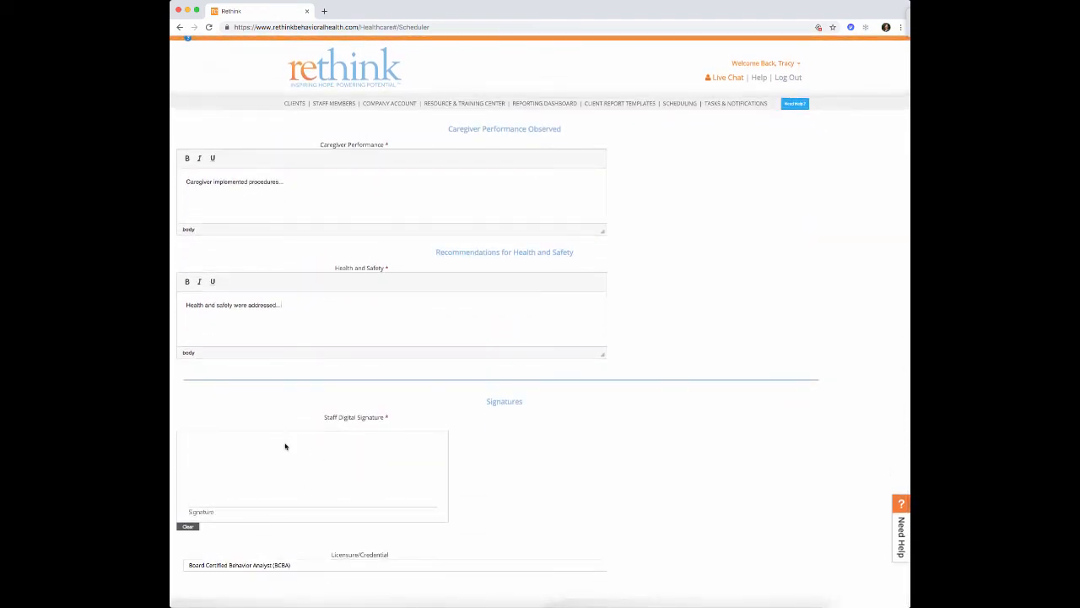
- Sign the note as staff and save it
{"action": "mouse_move", "coordinate": [228, 471]}
{"action": "left_mouse_down"}
{"action": "mouse_move", "coordinate": [253, 461]}
{"action": "mouse_move", "coordinate": [326, 501]}
{"action": "mouse_move", "coordinate": [435, 461]}
{"action": "left_mouse_up"}
{"action": "scroll", "coordinate": [295, 563], "scroll_direction": "up", "scroll_amount": 20}
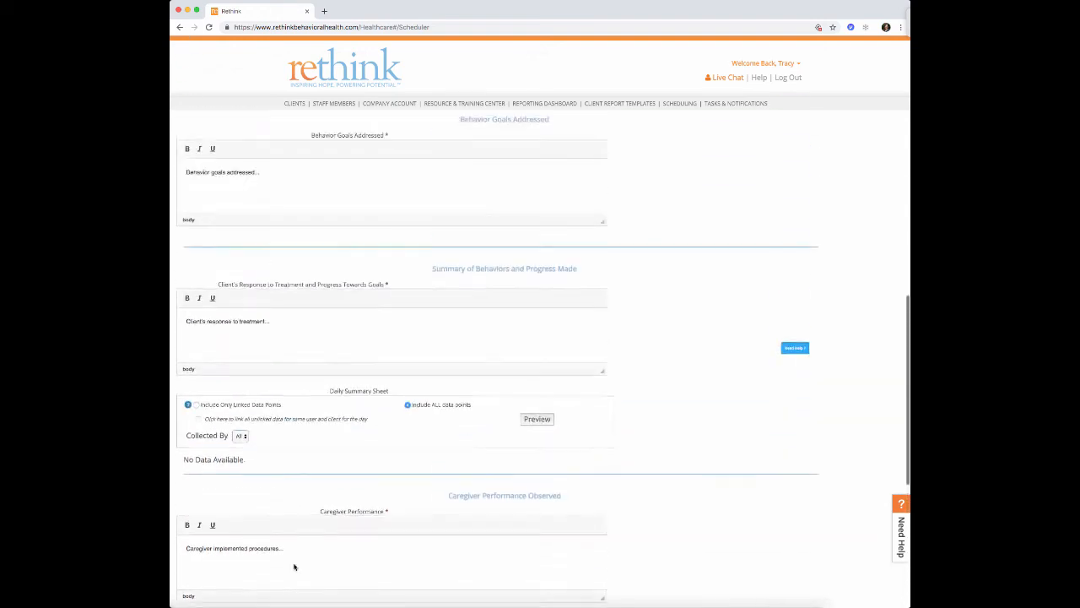
{"action": "scroll", "coordinate": [295, 563], "scroll_direction": "up", "scroll_amount": 2}
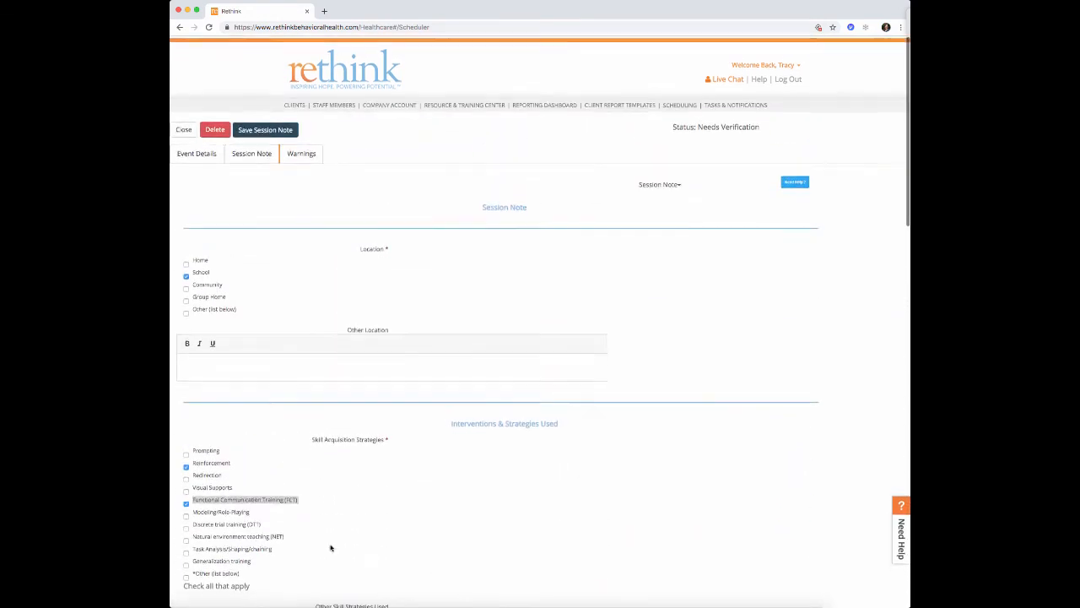
{"action": "left_click", "coordinate": [258, 129]}
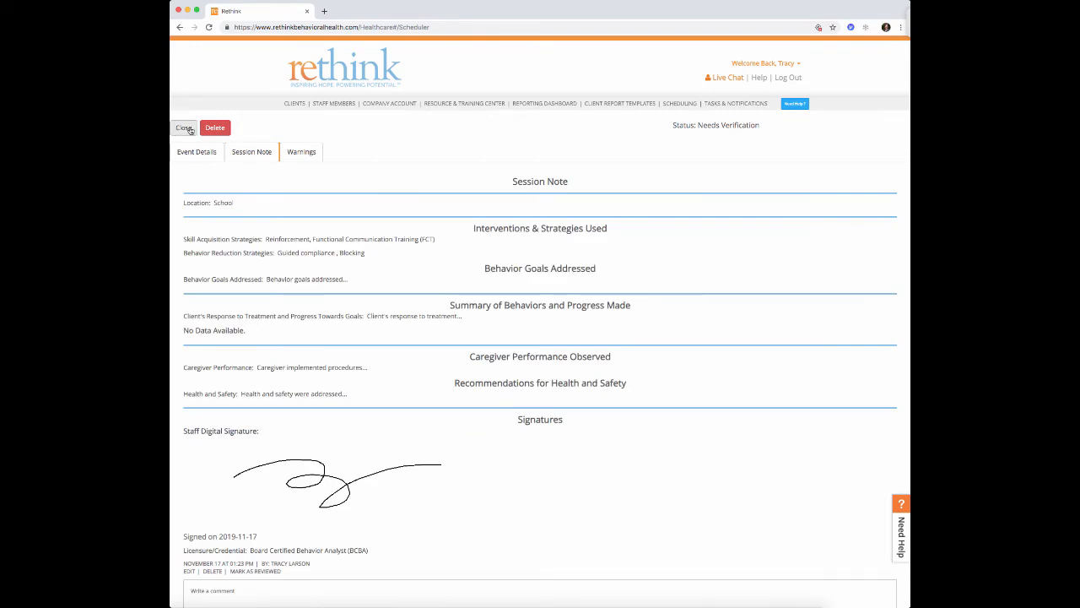
- Close the note and open the 11/14 5:00–6:00 PM RBT Direct Service appointment
{"action": "left_click", "coordinate": [186, 127]}
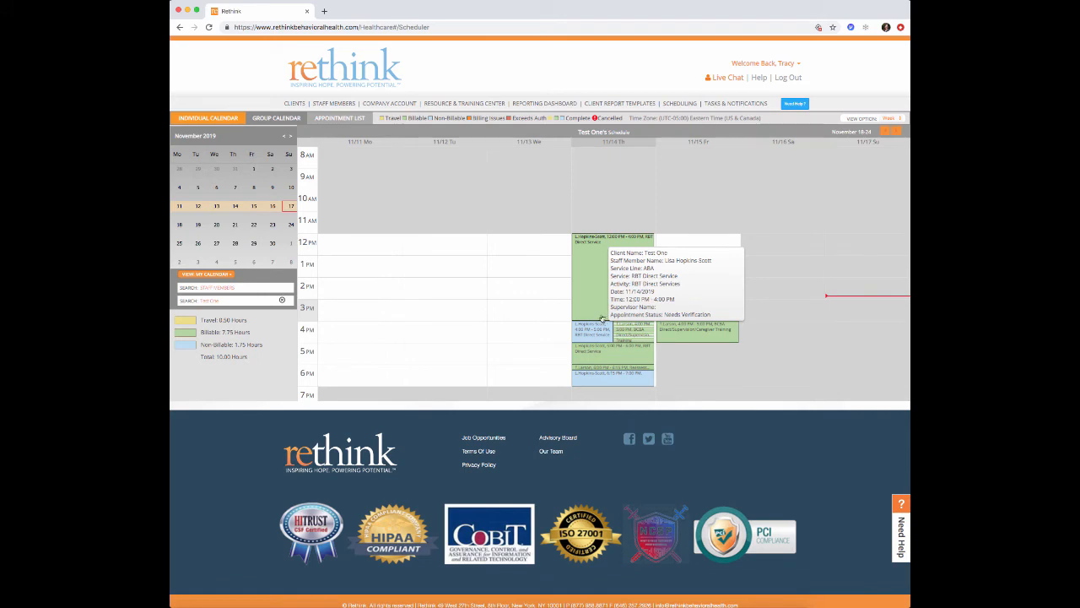
{"action": "mouse_move", "coordinate": [595, 337]}
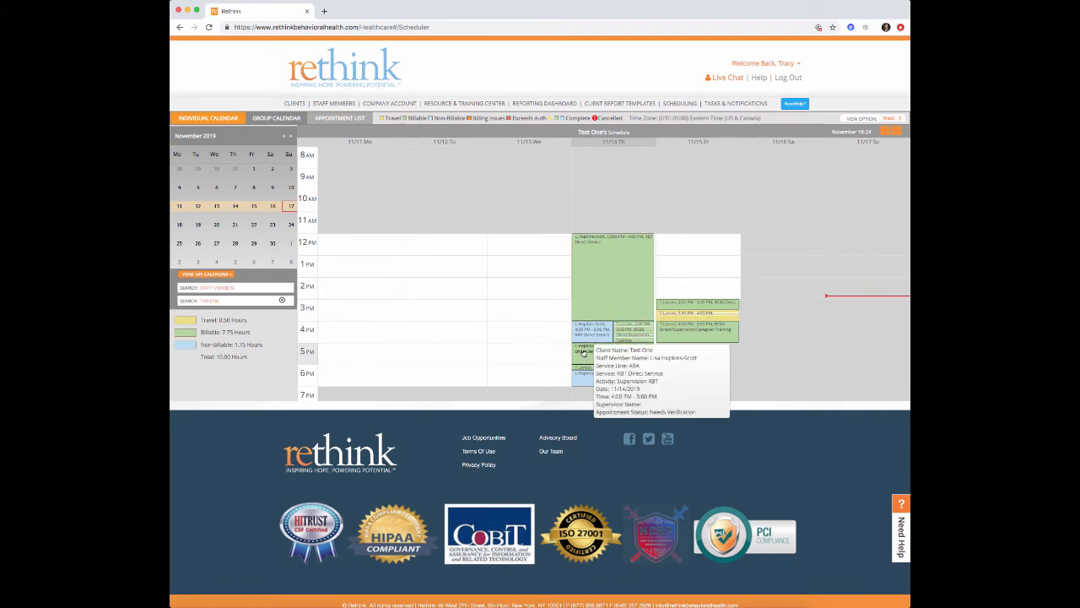
{"action": "mouse_move", "coordinate": [616, 287]}
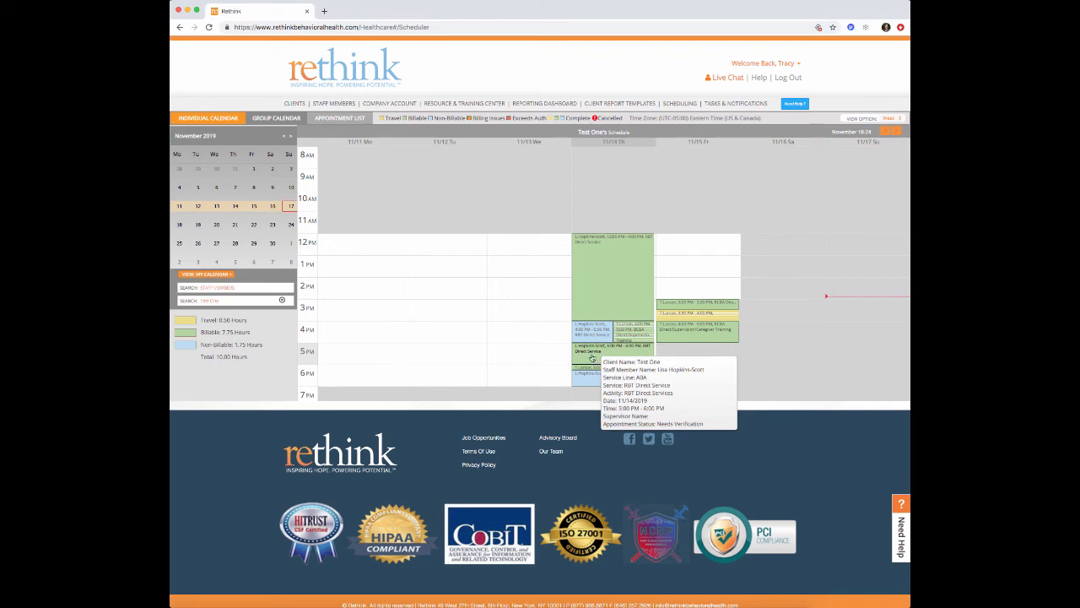
{"action": "right_click", "coordinate": [592, 359]}
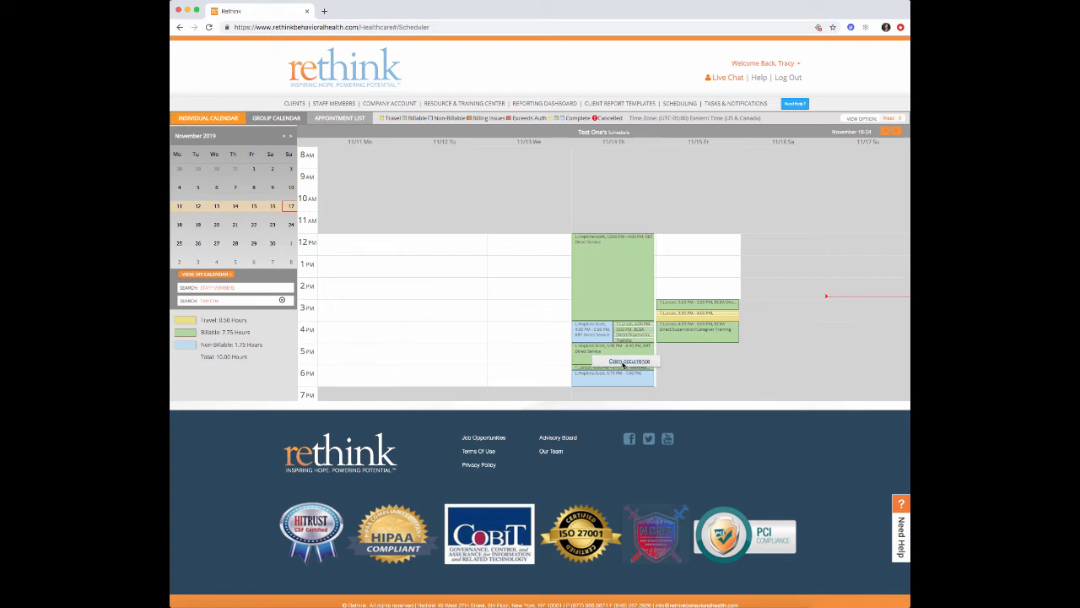
{"action": "left_click", "coordinate": [623, 363]}
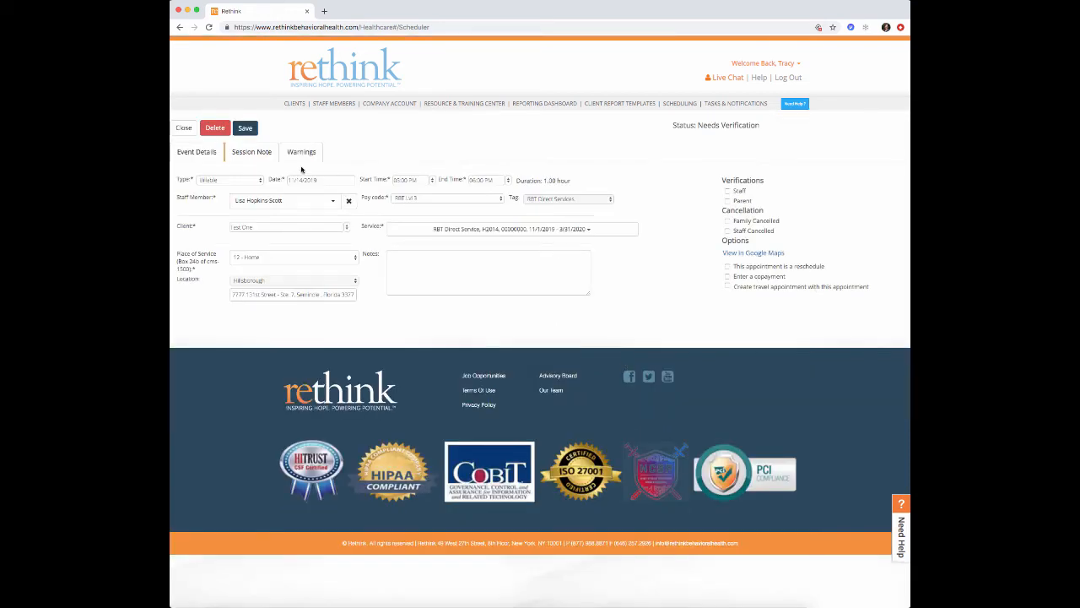
- Start a Continuation of Direct Service note: Home, same-day continuation, supervision-session break reason
{"action": "left_click", "coordinate": [251, 153]}
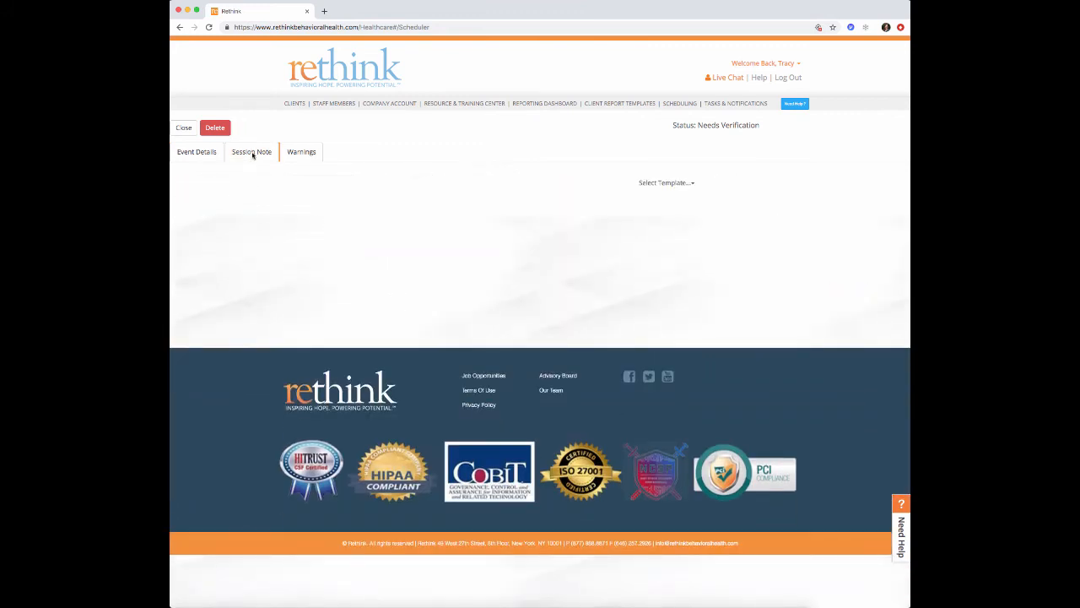
{"action": "left_click", "coordinate": [693, 183]}
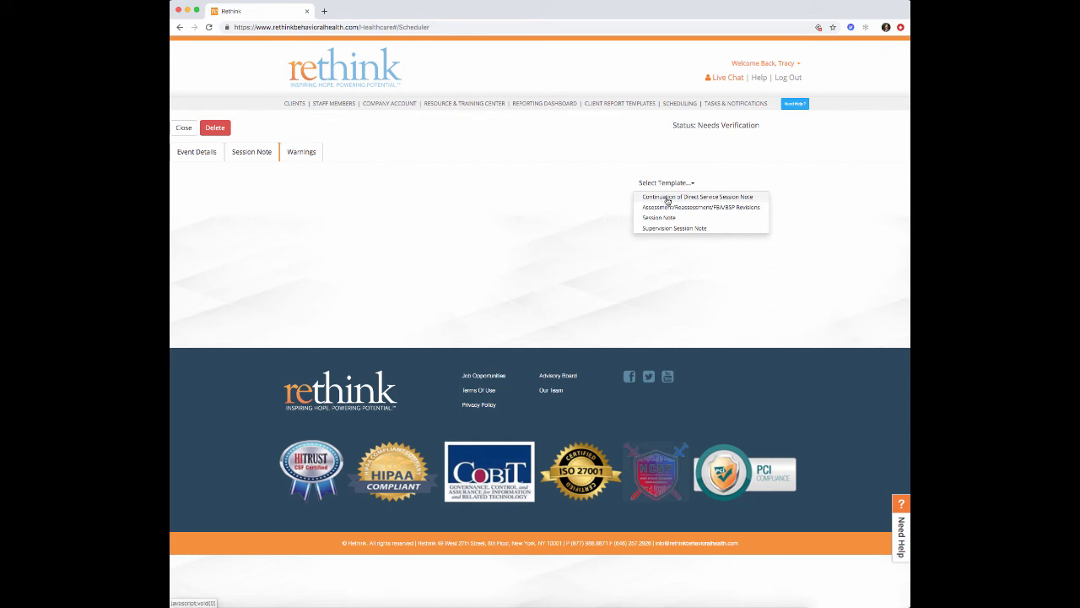
{"action": "left_click", "coordinate": [667, 199]}
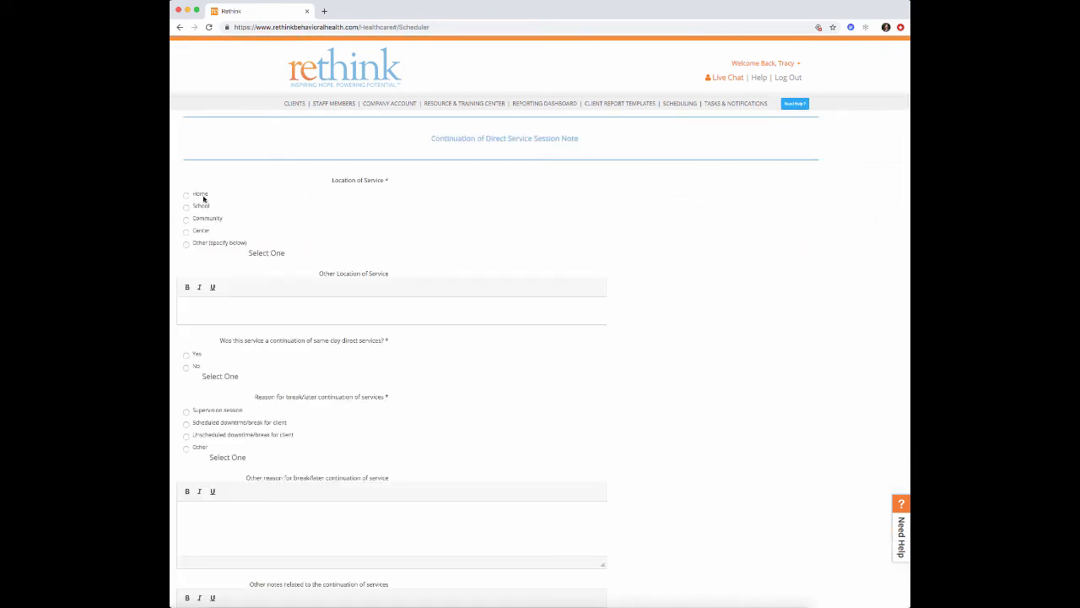
{"action": "left_click", "coordinate": [186, 196]}
{"action": "left_click", "coordinate": [185, 356]}
{"action": "scroll", "coordinate": [205, 354], "scroll_direction": "down", "scroll_amount": 2}
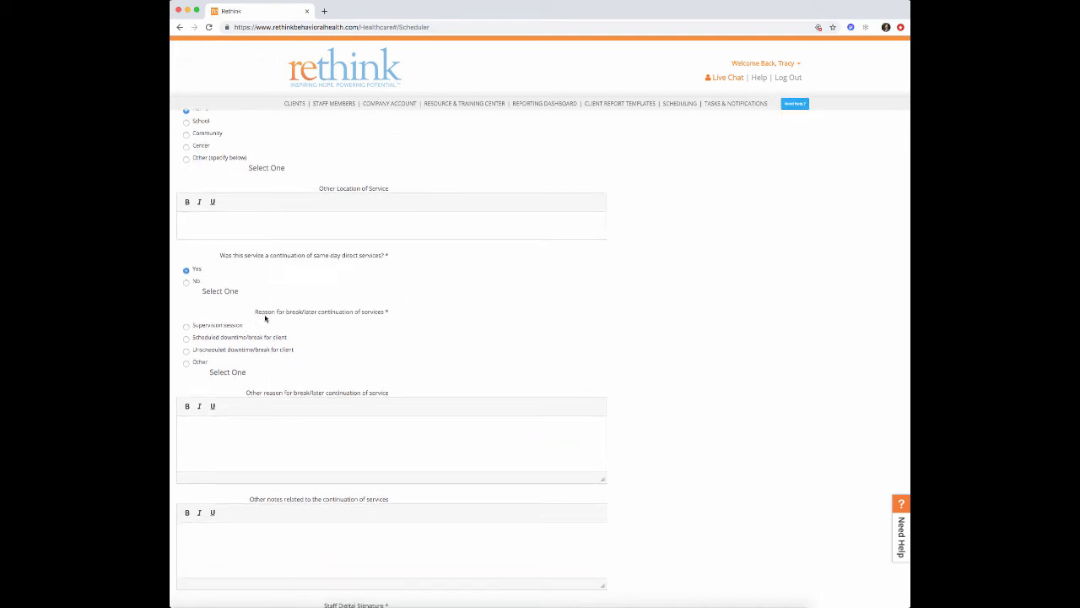
{"action": "left_click", "coordinate": [186, 328]}
- Fill the other-reason and continuation notes fields and sign as staff
{"action": "scroll", "coordinate": [185, 330], "scroll_direction": "down", "scroll_amount": 1}
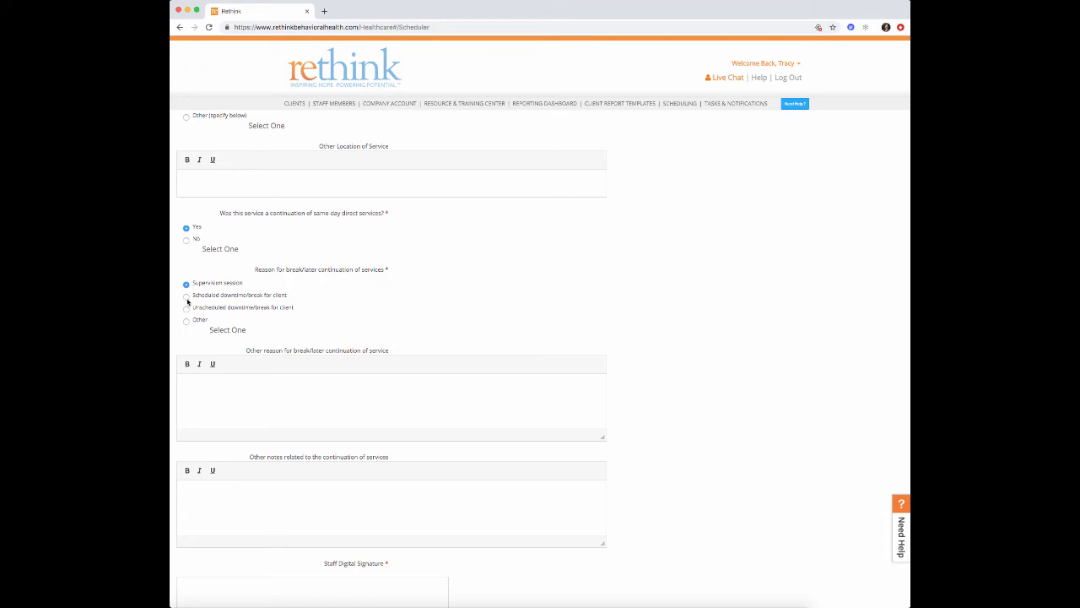
{"action": "left_click", "coordinate": [198, 385]}
{"action": "scroll", "coordinate": [210, 387], "scroll_direction": "down", "scroll_amount": 3}
{"action": "left_click", "coordinate": [209, 376]}
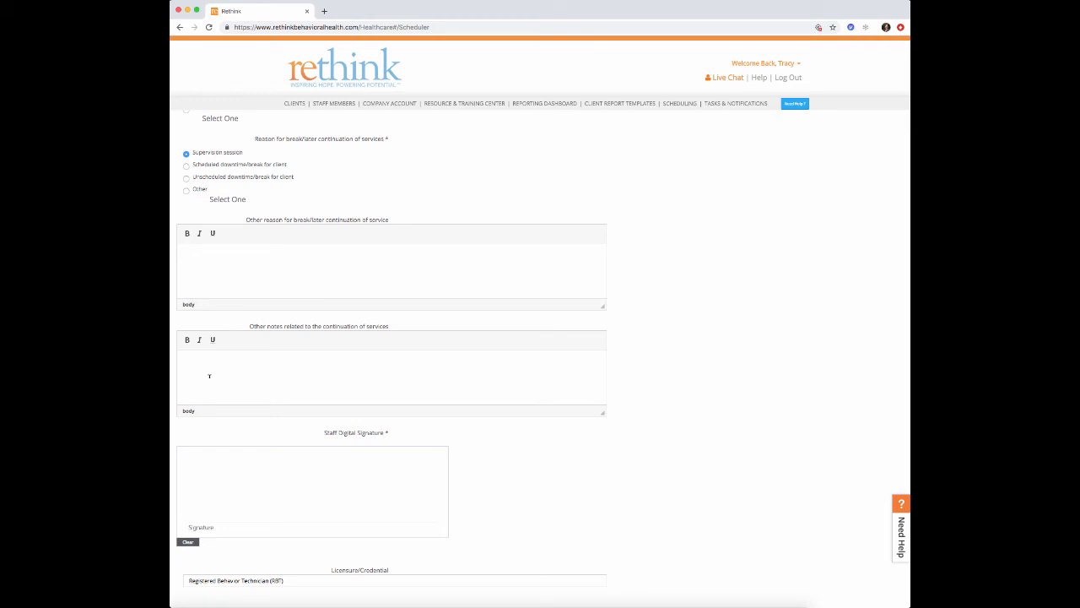
{"action": "scroll", "coordinate": [209, 376], "scroll_direction": "up", "scroll_amount": 6}
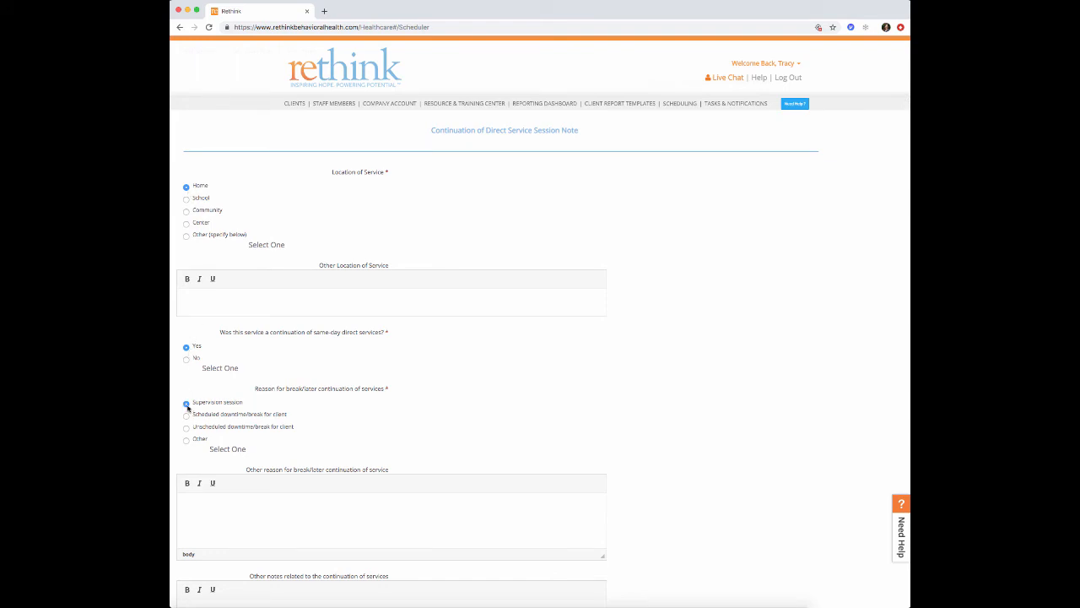
{"action": "scroll", "coordinate": [187, 408], "scroll_direction": "down", "scroll_amount": 5}
{"action": "mouse_move", "coordinate": [229, 472]}
{"action": "left_mouse_down"}
{"action": "mouse_move", "coordinate": [290, 496]}
{"action": "mouse_move", "coordinate": [373, 464]}
{"action": "left_mouse_up"}
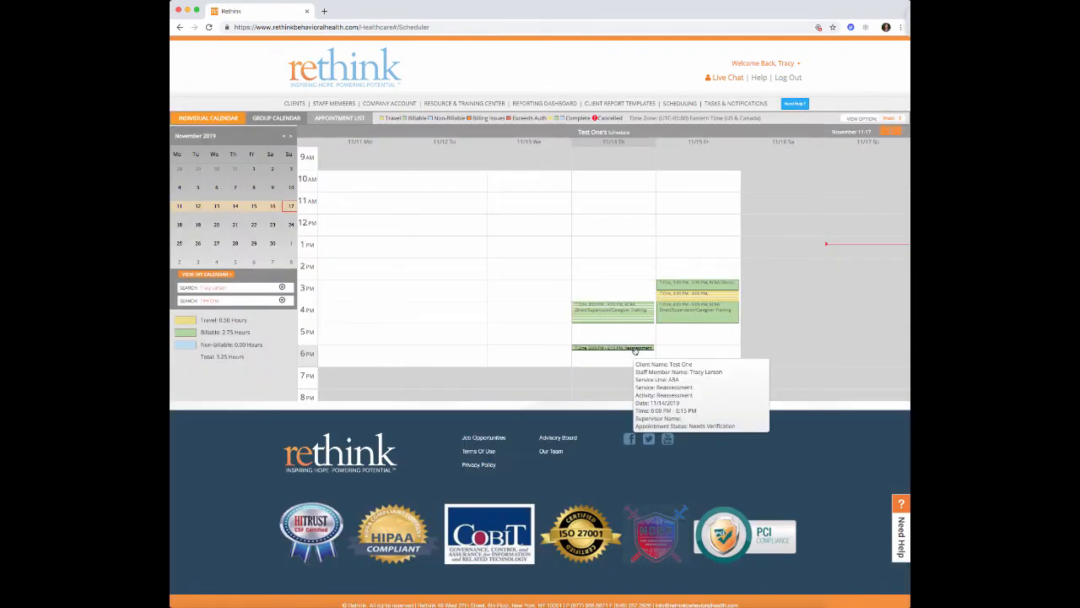
- Save a signed parent verification on the 6 PM Reassessment, then show its note templates
{"action": "right_click", "coordinate": [636, 351]}
{"action": "left_click", "coordinate": [669, 360]}
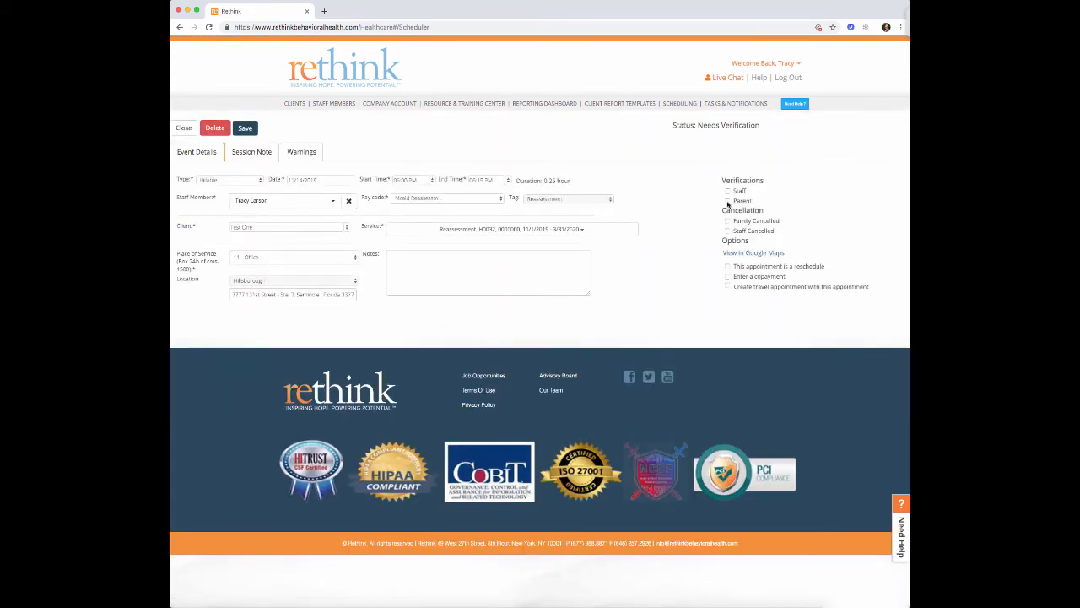
{"action": "left_click", "coordinate": [727, 201]}
{"action": "left_click_drag", "start_coordinate": [425, 137], "coordinate": [644, 122]}
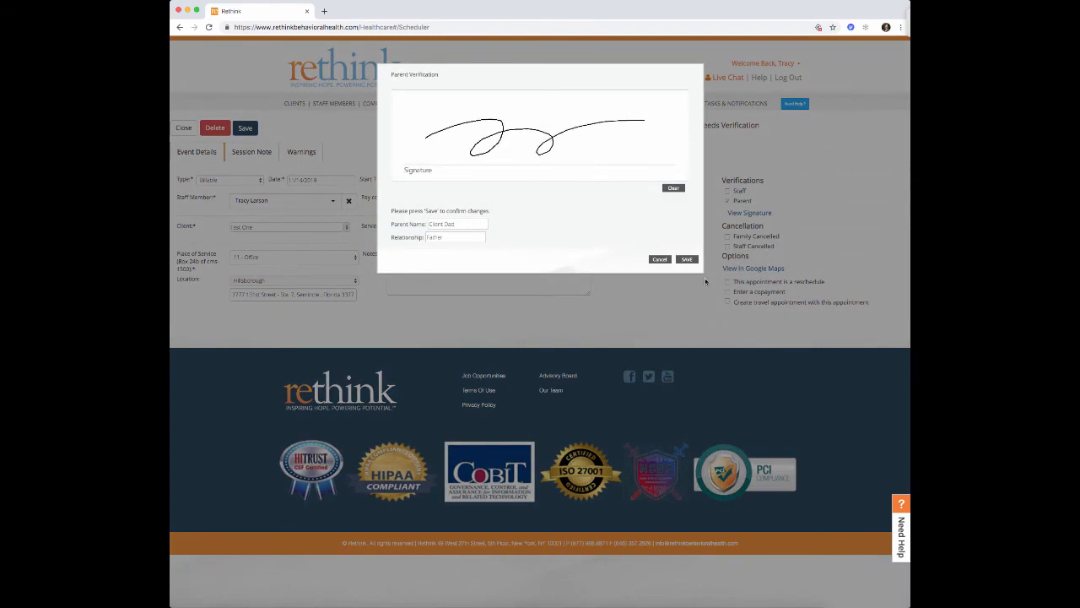
{"action": "left_click", "coordinate": [687, 259]}
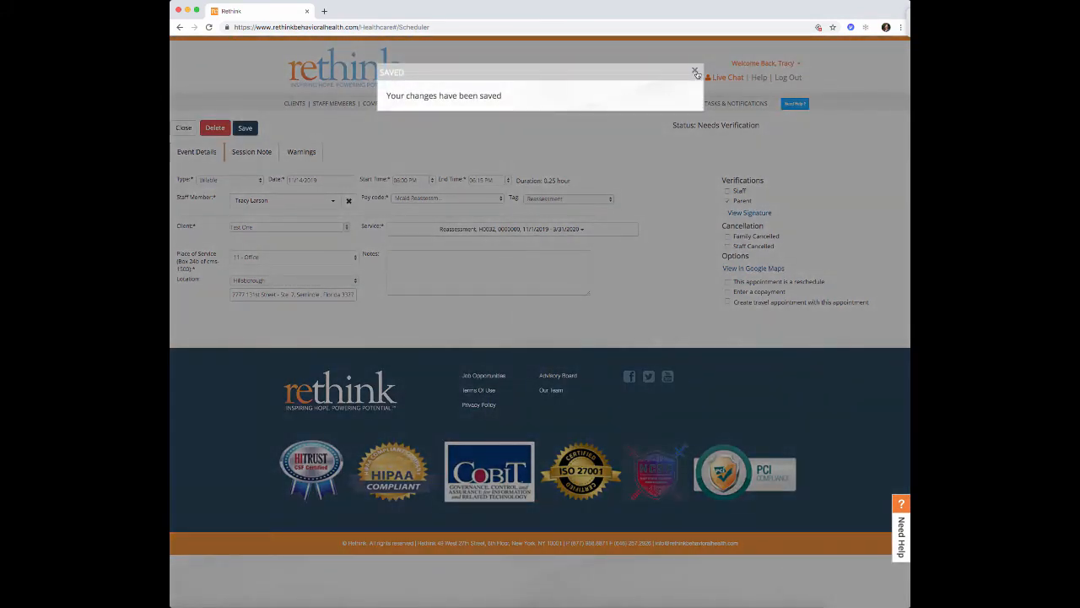
{"action": "left_click", "coordinate": [695, 71]}
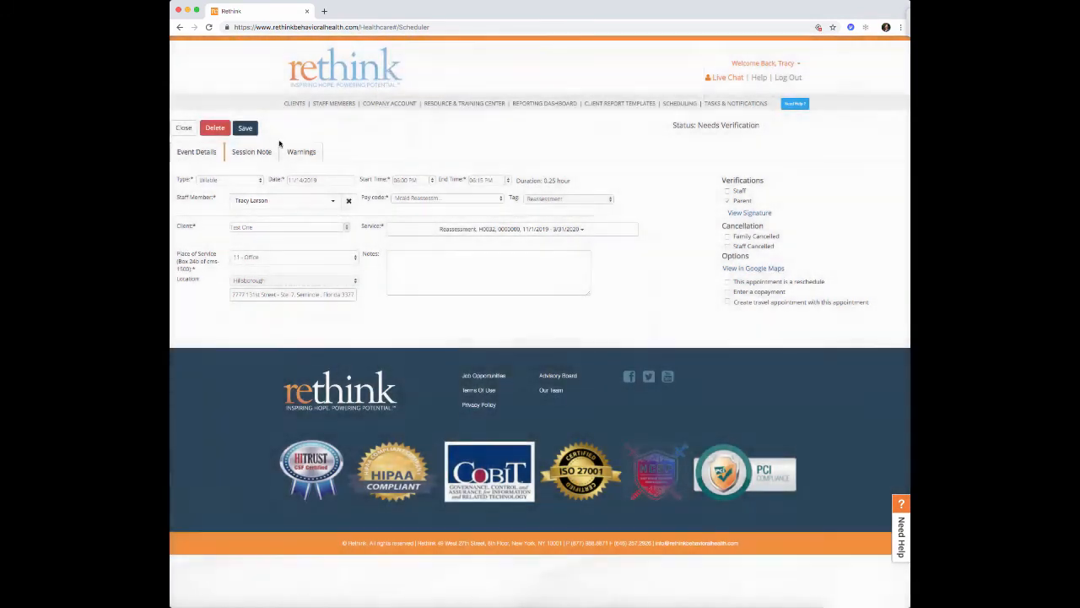
{"action": "left_click", "coordinate": [253, 151]}
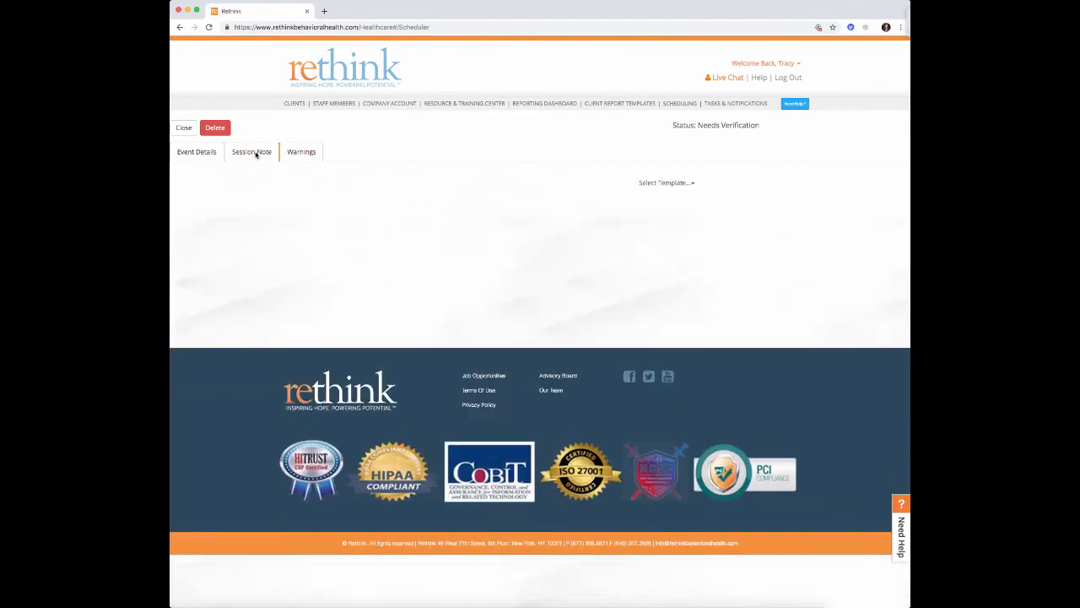
{"action": "left_click", "coordinate": [658, 184]}
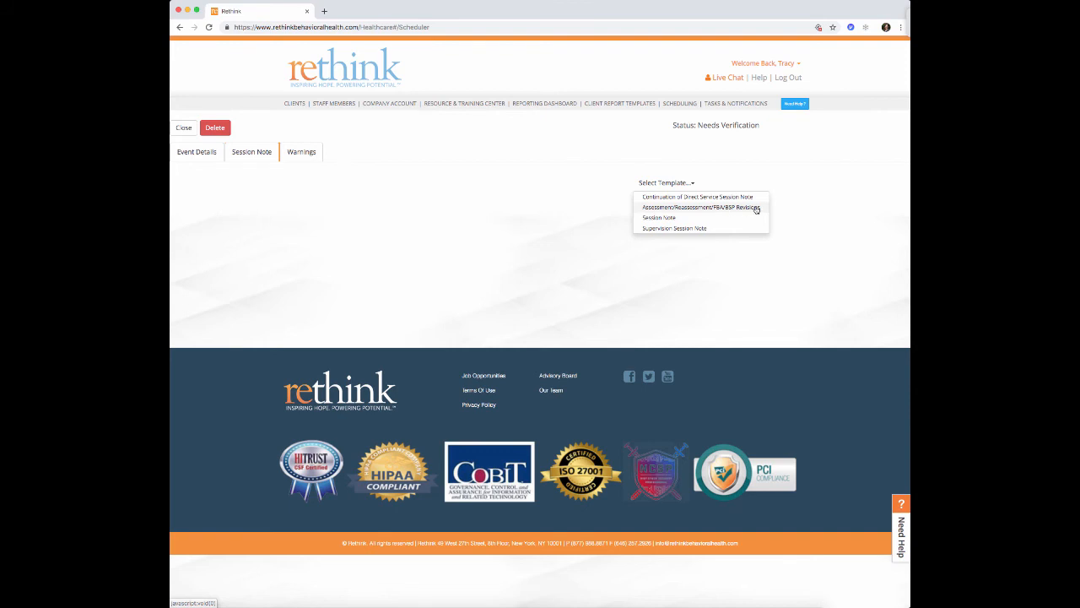
- Start an Assessment/Reassessment/FBA/BSP Revisions note with Reassessment as the service type
{"action": "left_click", "coordinate": [694, 208]}
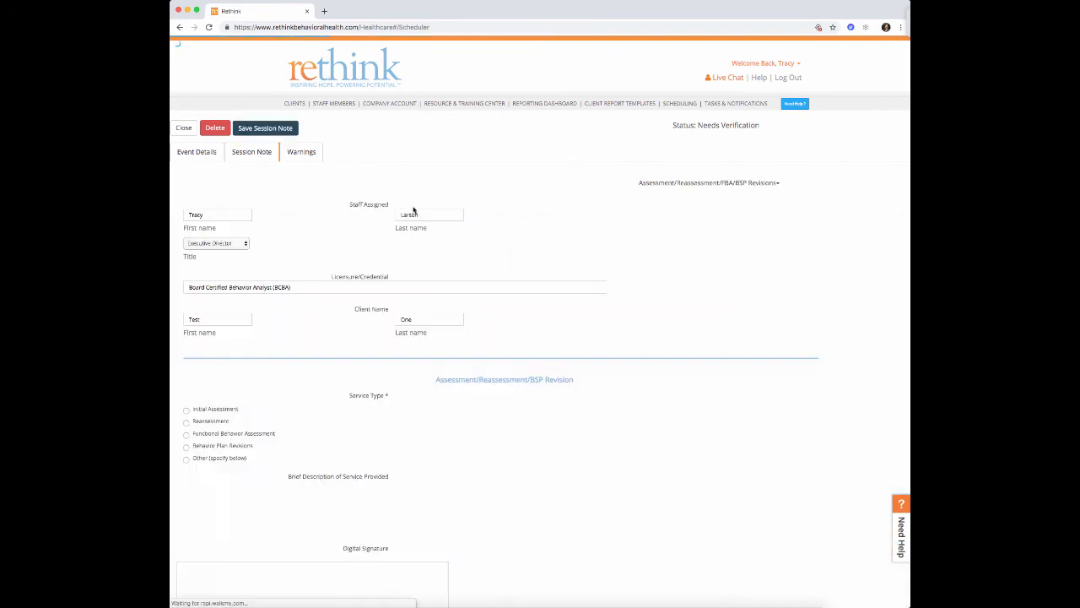
{"action": "scroll", "coordinate": [411, 189], "scroll_direction": "down", "scroll_amount": 2}
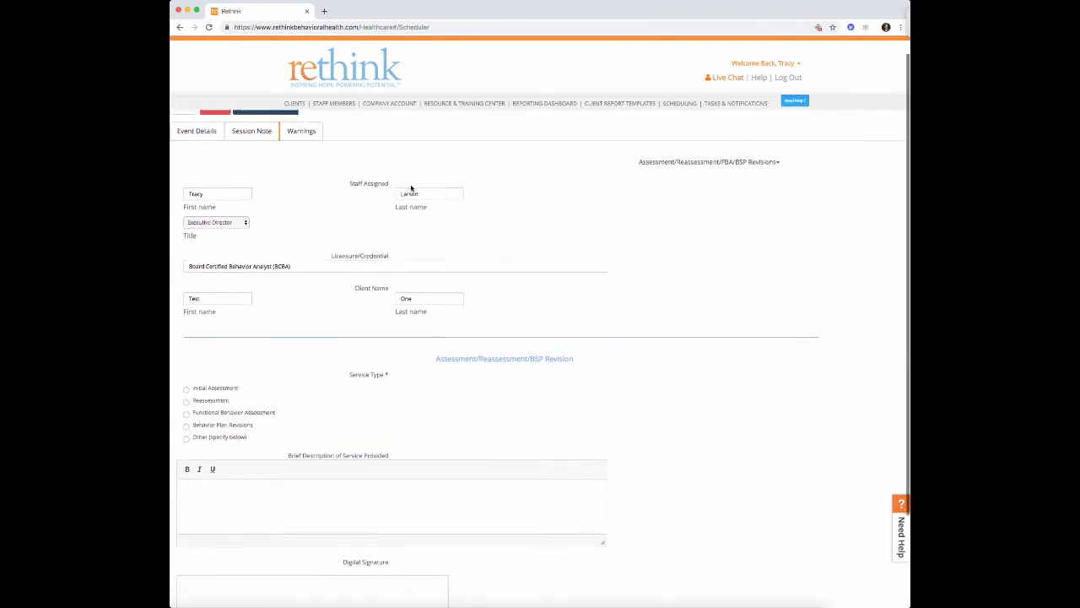
{"action": "scroll", "coordinate": [411, 188], "scroll_direction": "down", "scroll_amount": 1}
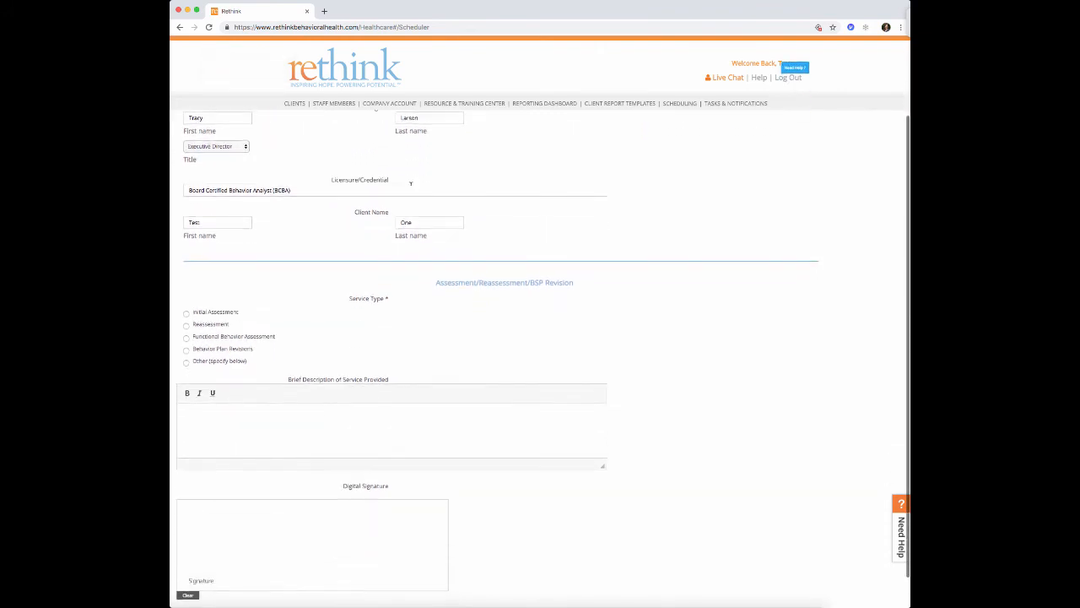
{"action": "scroll", "coordinate": [410, 186], "scroll_direction": "up", "scroll_amount": 1}
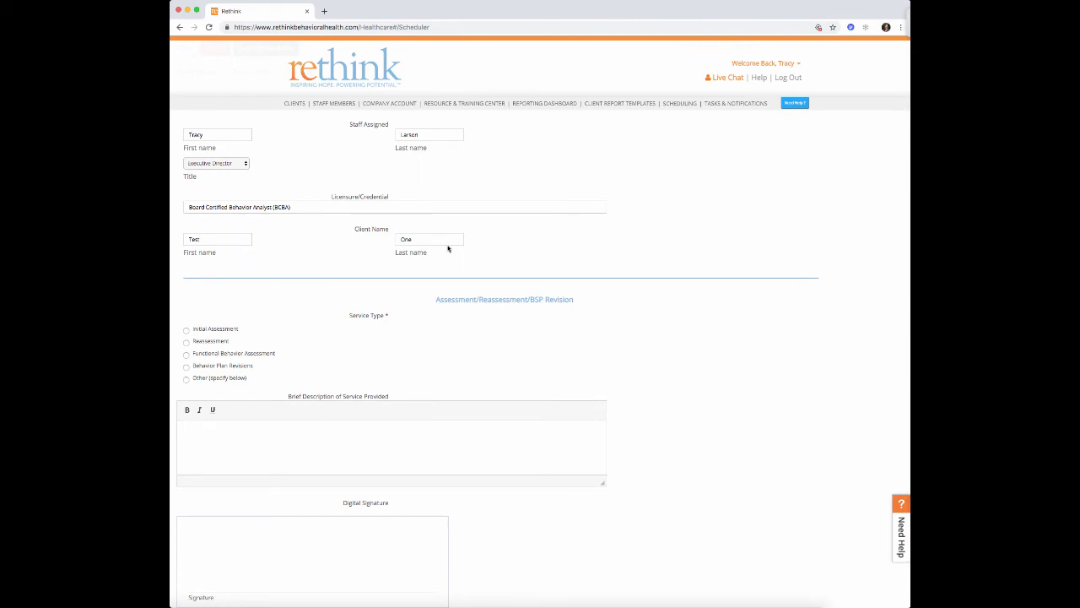
{"action": "scroll", "coordinate": [448, 247], "scroll_direction": "down", "scroll_amount": 2}
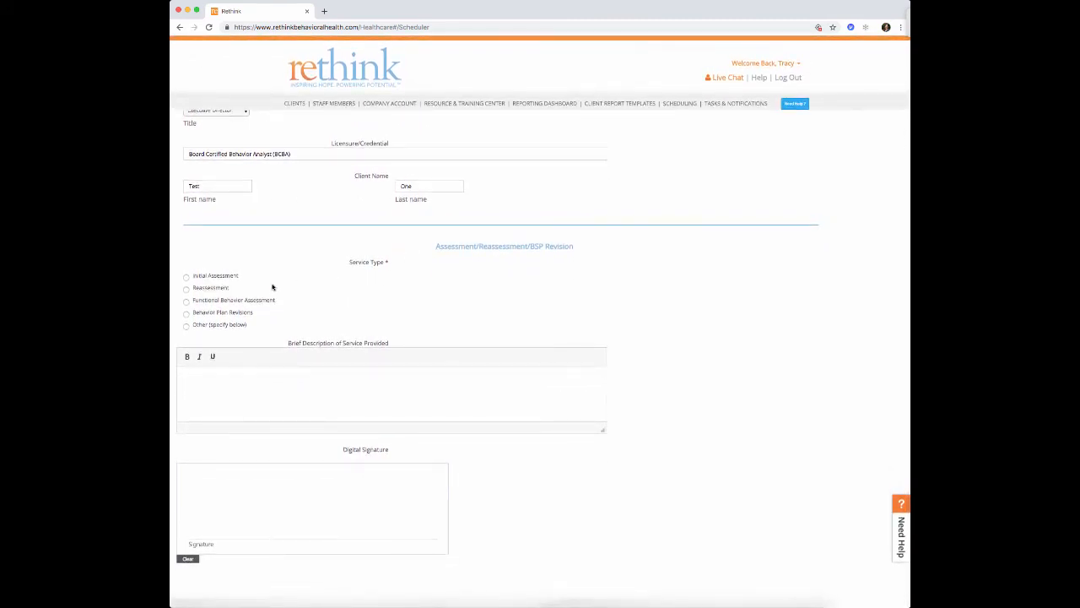
{"action": "left_click", "coordinate": [187, 289]}
- Describe it as 'Completed reassessment of client's reduction and acquisition behaviors', sign, and save the note
{"action": "left_click", "coordinate": [288, 386]}
{"action": "type", "text": "Completed reassessment of client's reduction and acquisition behaviors..."}
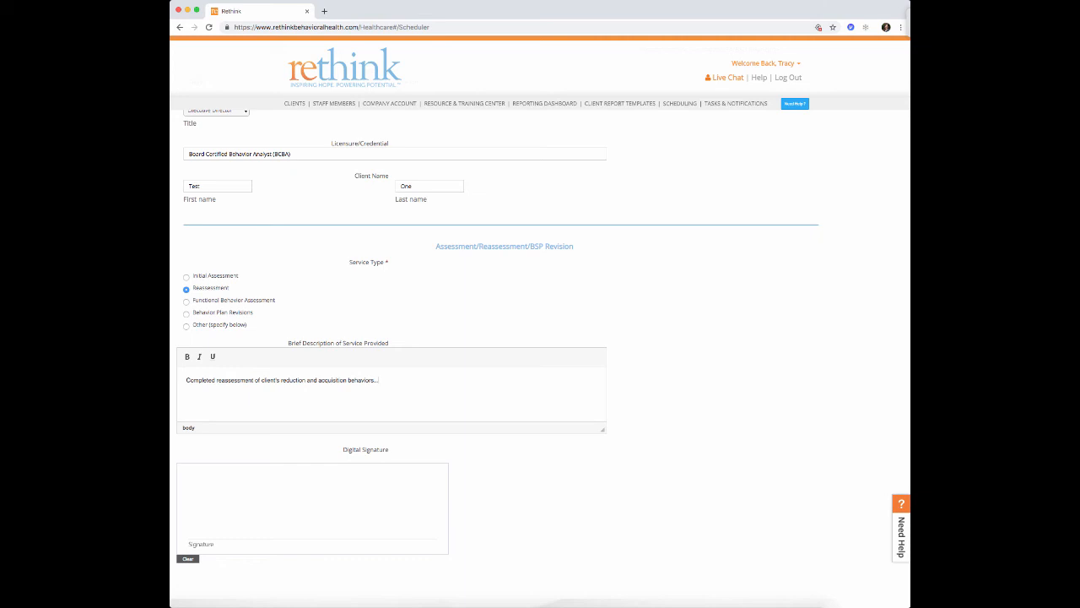
{"action": "left_click_drag", "start_coordinate": [219, 505], "coordinate": [360, 490]}
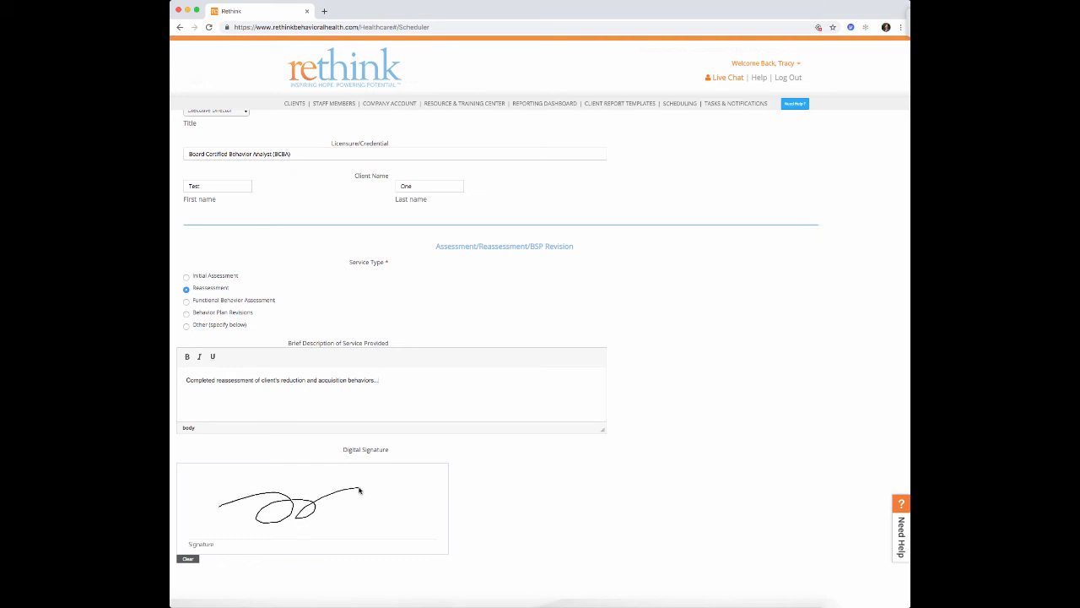
{"action": "scroll", "coordinate": [390, 479], "scroll_direction": "up", "scroll_amount": 5}
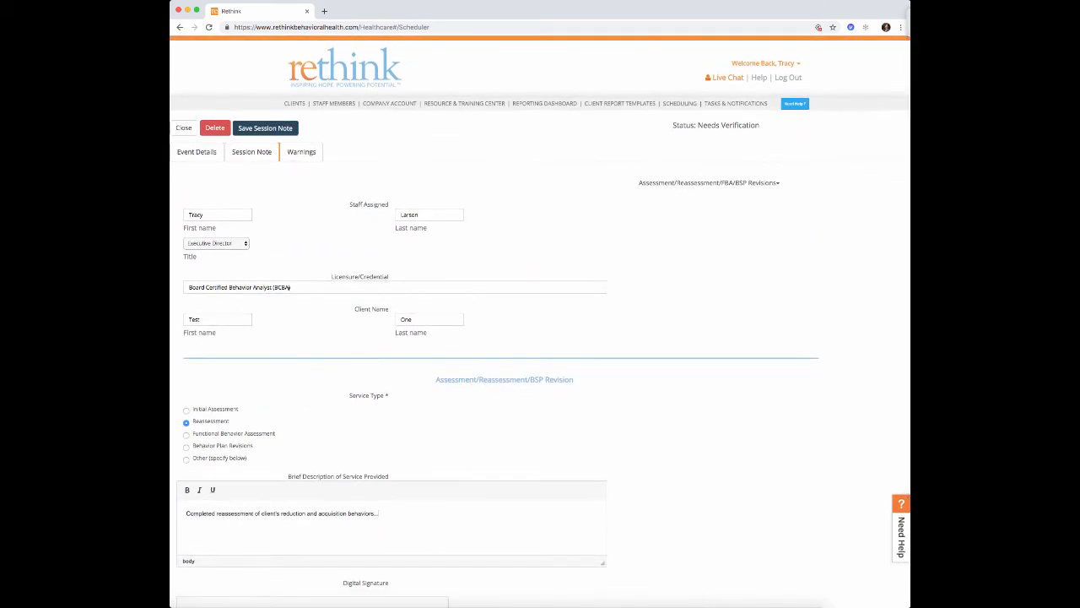
{"action": "left_click", "coordinate": [263, 131]}
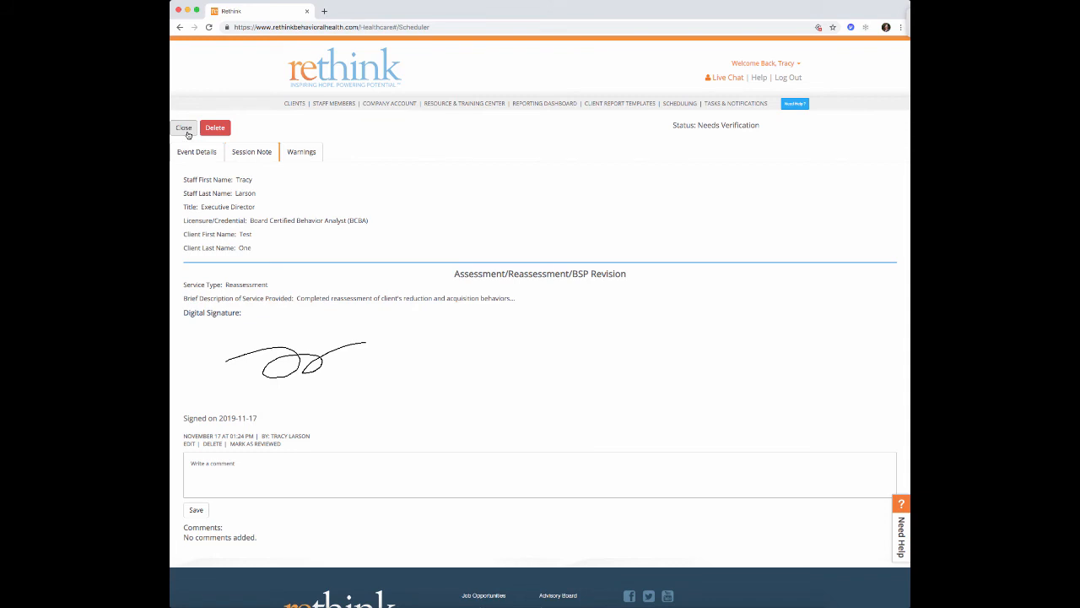
- Return to the calendar and mark the 11/15 4 PM appointment's Supervision Session Note as reviewed
{"action": "left_click", "coordinate": [184, 129]}
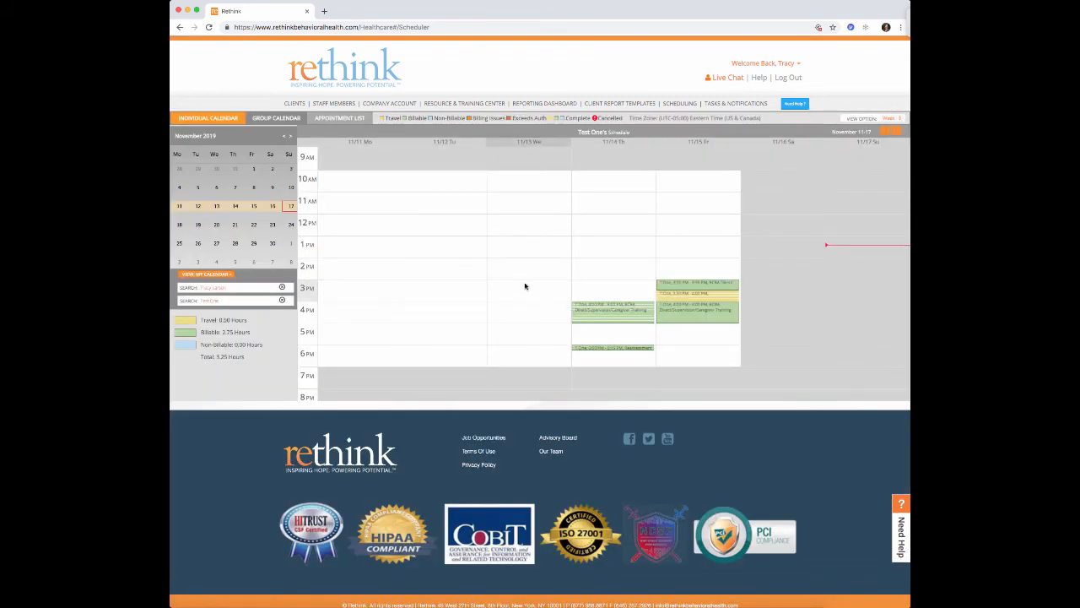
{"action": "mouse_move", "coordinate": [635, 316]}
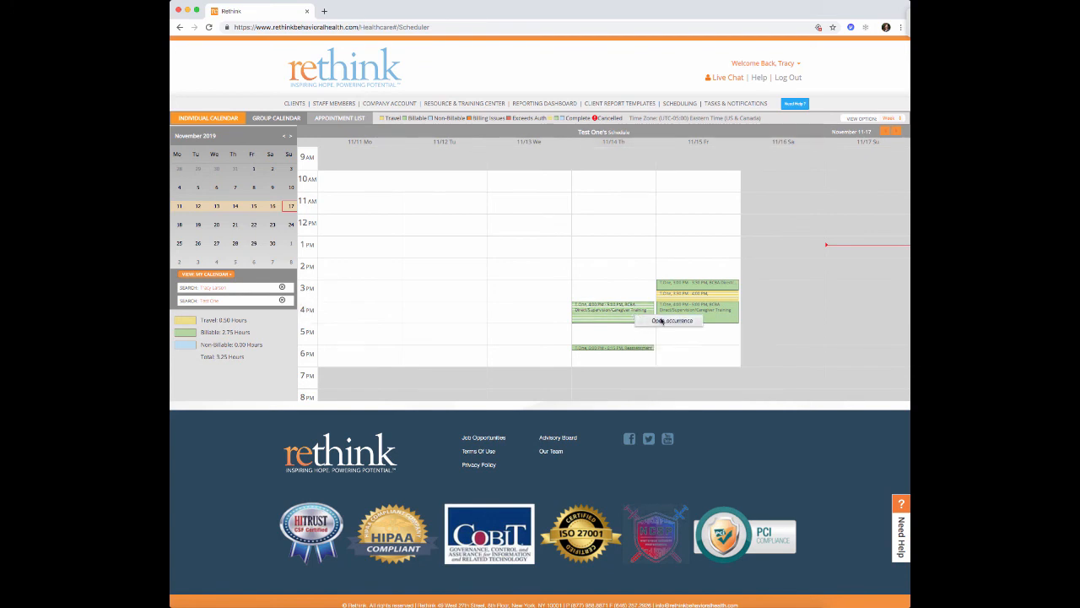
{"action": "left_click", "coordinate": [662, 321]}
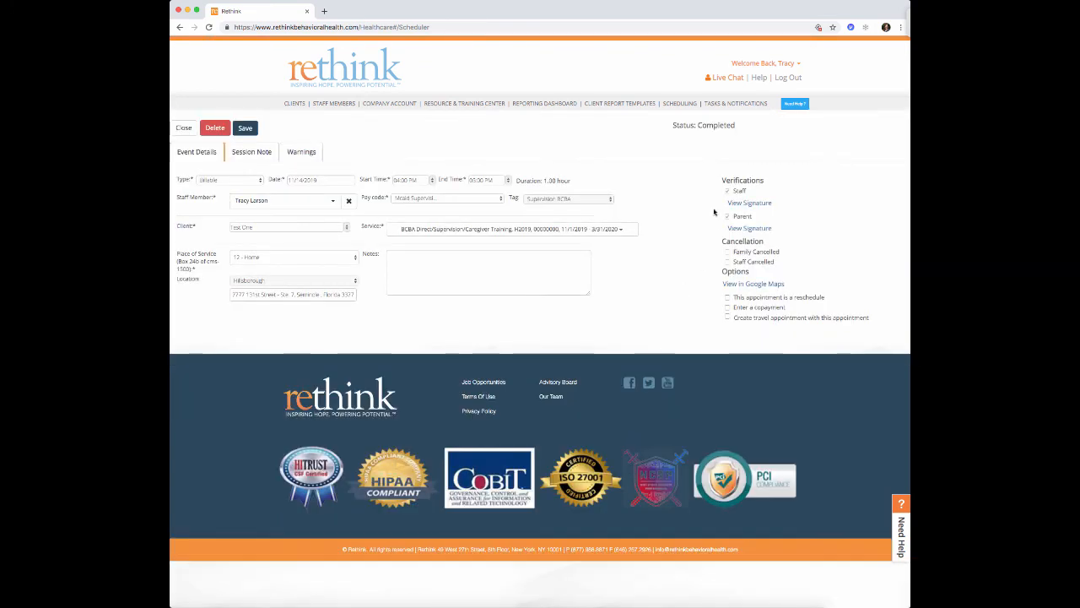
{"action": "left_click", "coordinate": [252, 153]}
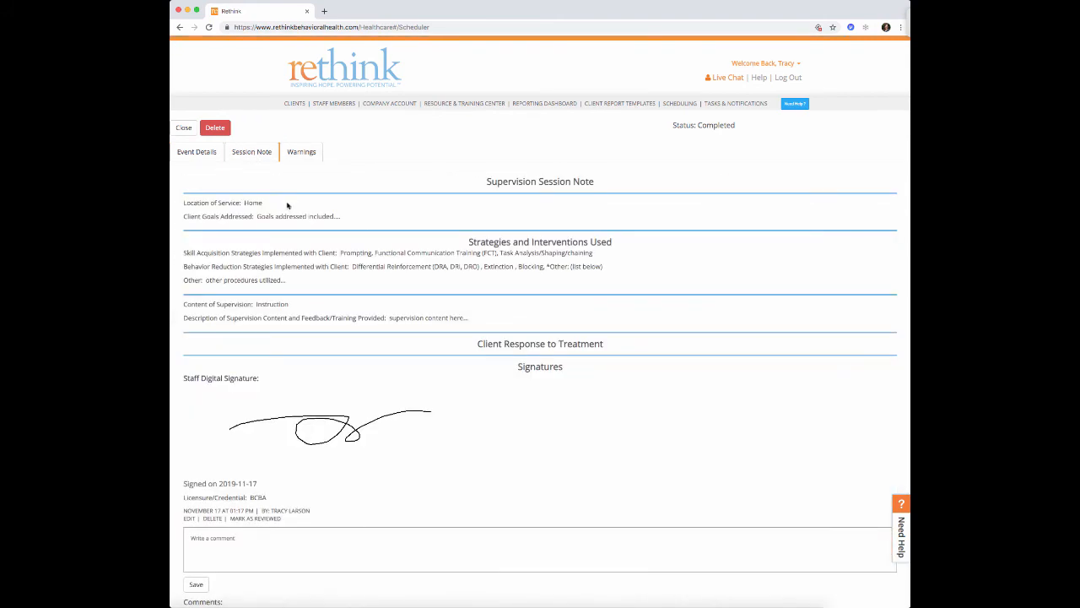
{"action": "scroll", "coordinate": [287, 205], "scroll_direction": "down", "scroll_amount": 1}
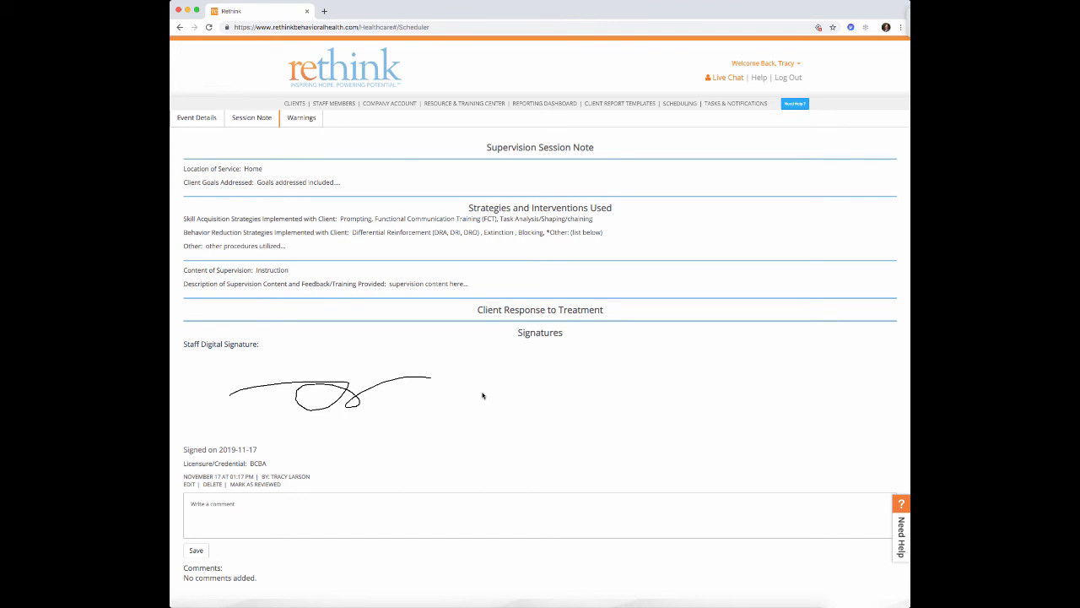
{"action": "left_click", "coordinate": [259, 484]}
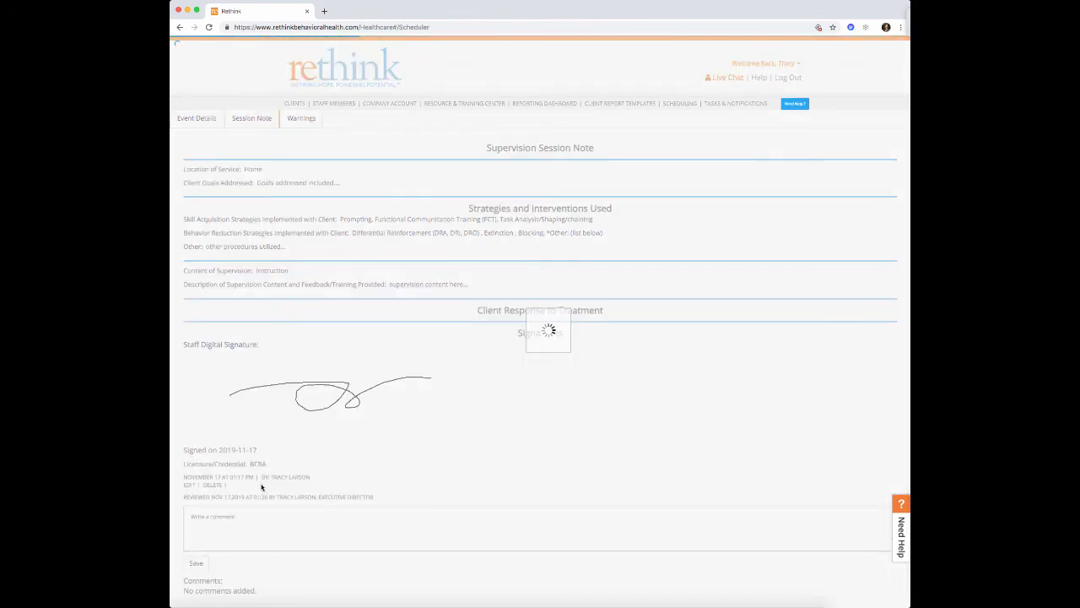
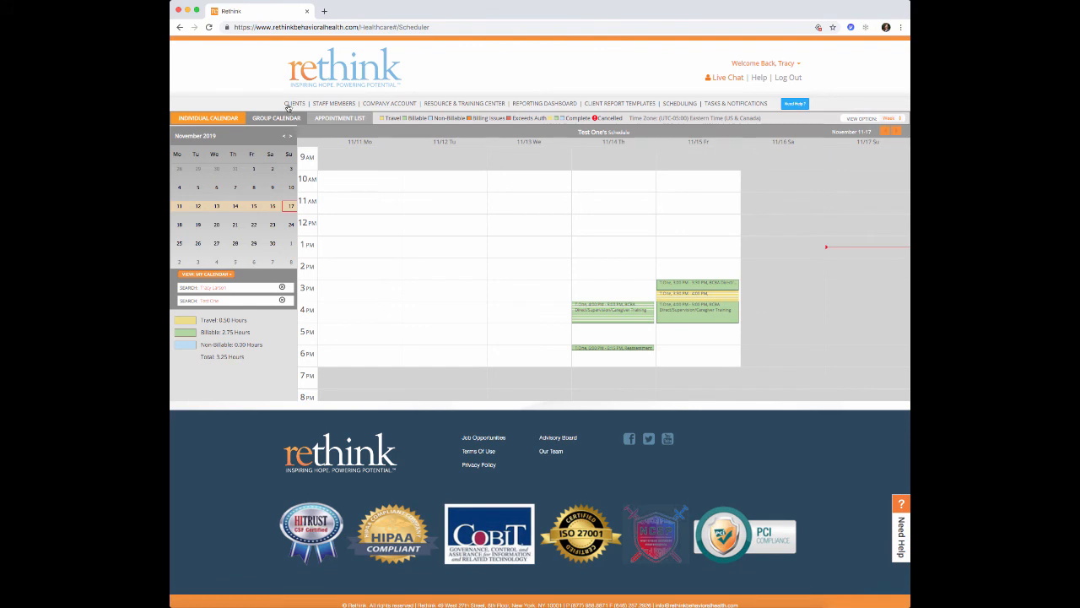
- Search clients for 'test', open the test client's record, and show its File Cabinet's Funder Reports folder
{"action": "left_click", "coordinate": [295, 104]}
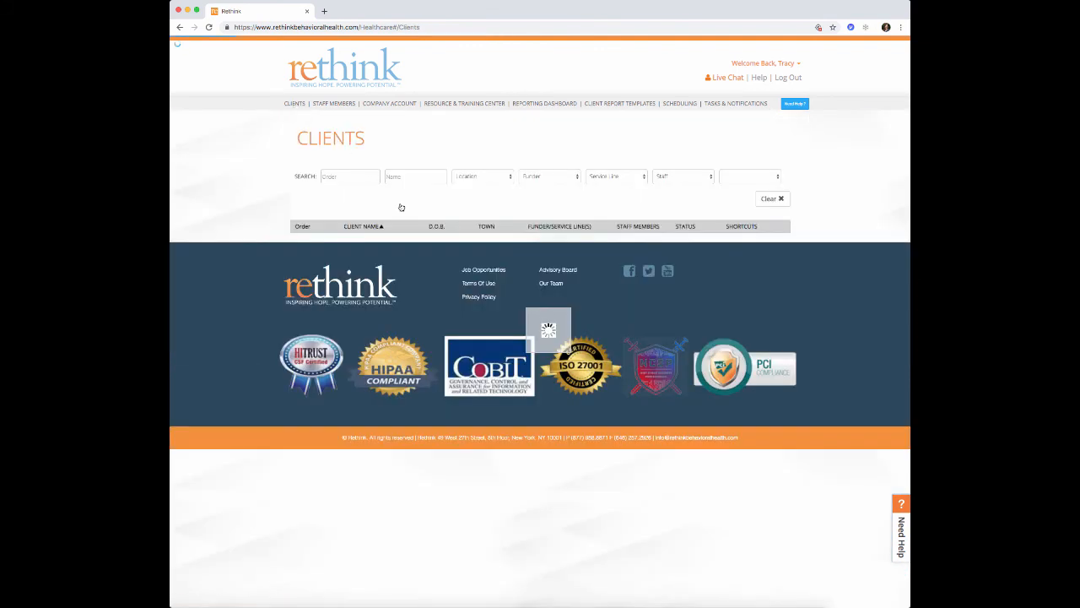
{"action": "left_click", "coordinate": [389, 177]}
{"action": "type", "text": "test"}
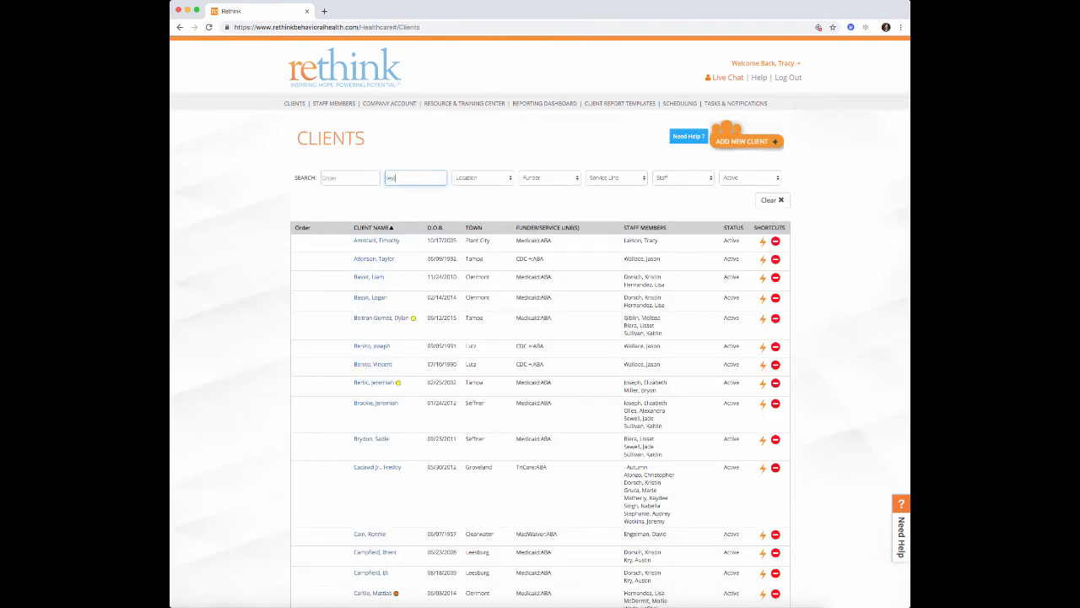
{"action": "left_click", "coordinate": [377, 242]}
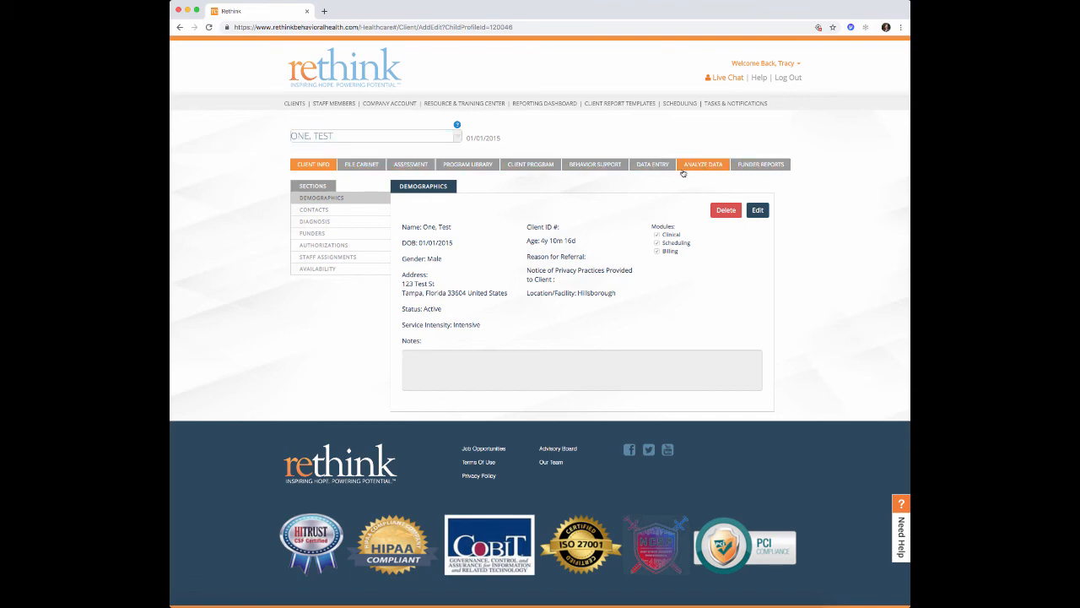
{"action": "left_click", "coordinate": [364, 166]}
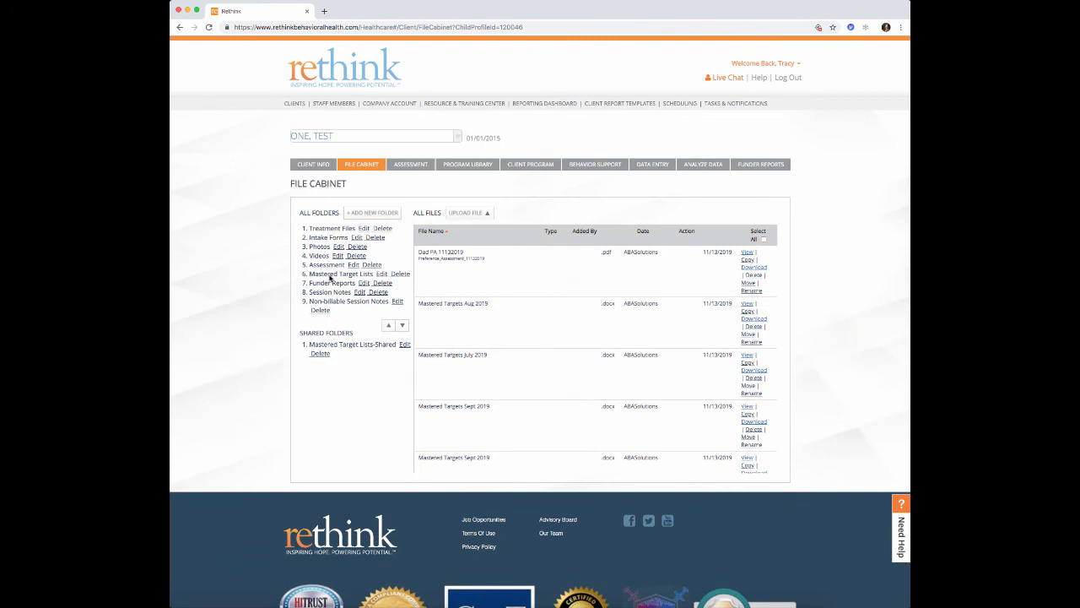
{"action": "left_click", "coordinate": [330, 285]}
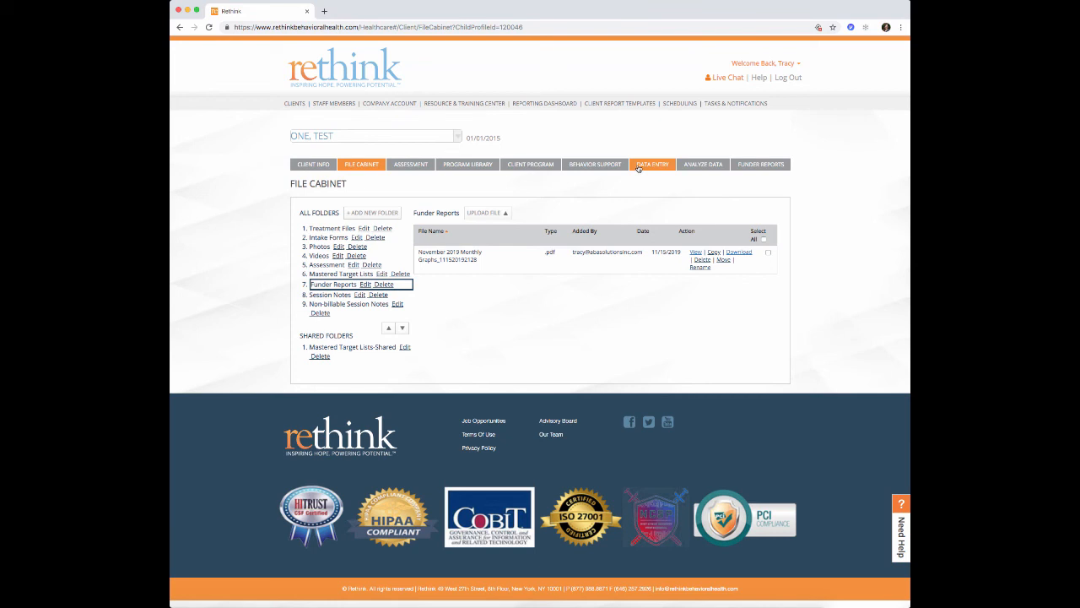
- Add a funder report using the Monthly Graphs template and the ABA service line
{"action": "left_click", "coordinate": [758, 165]}
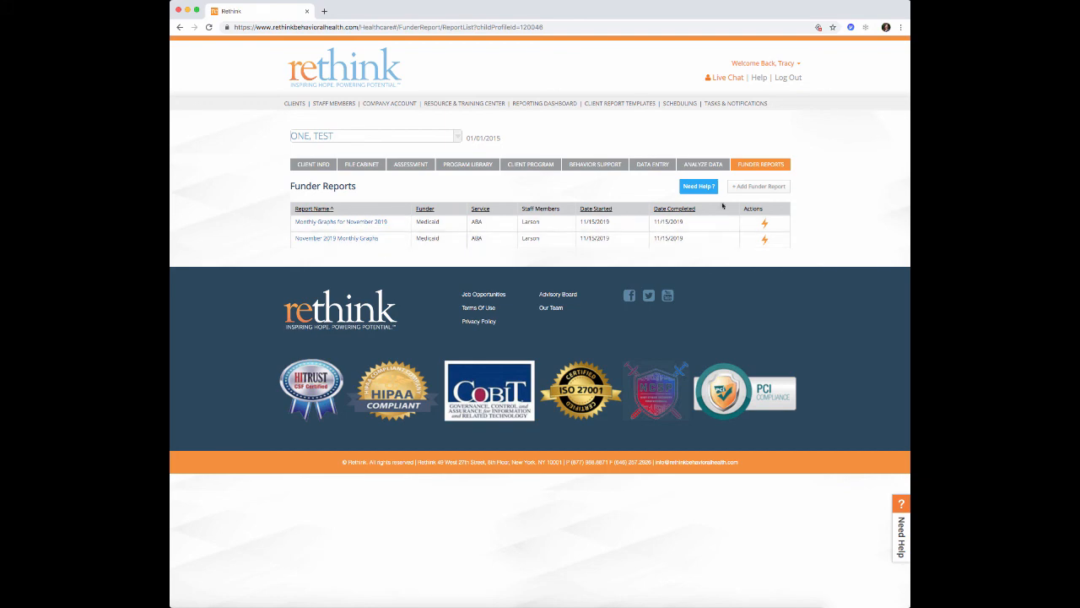
{"action": "left_click", "coordinate": [757, 188]}
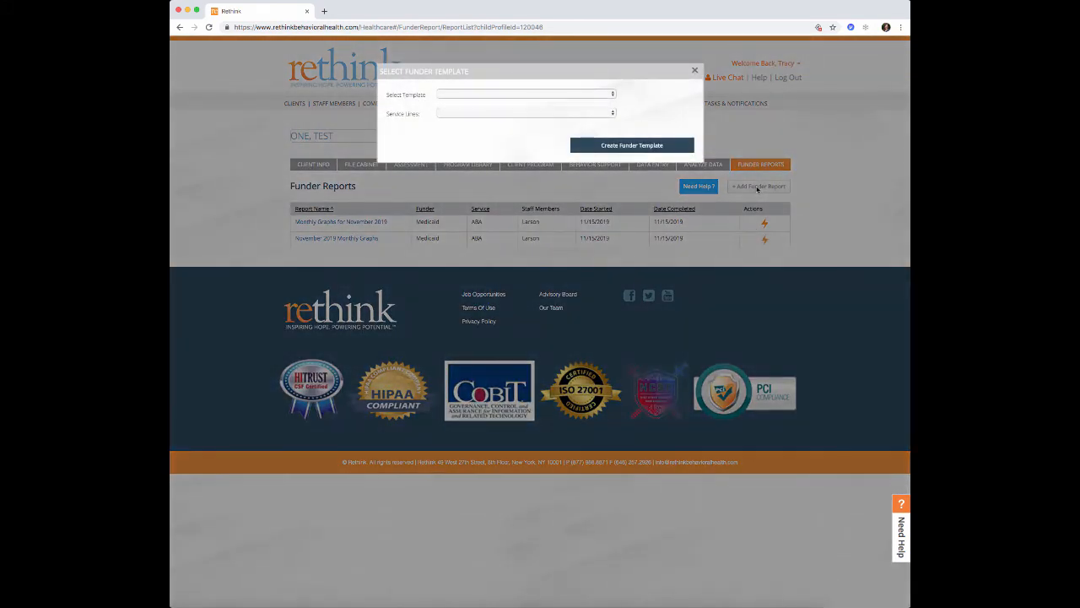
{"action": "left_click", "coordinate": [498, 95]}
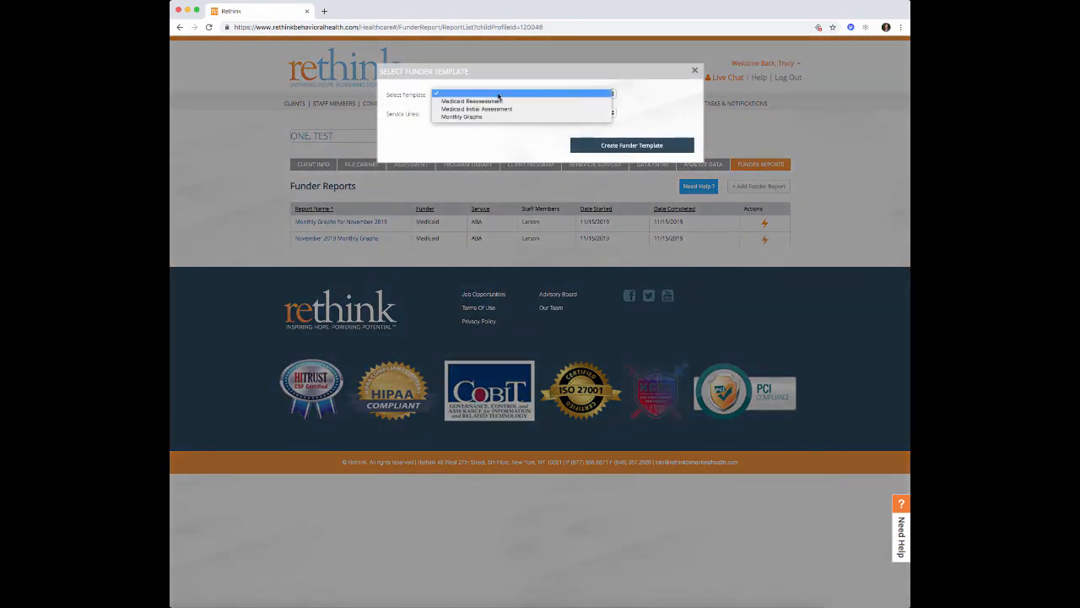
{"action": "left_click", "coordinate": [471, 119]}
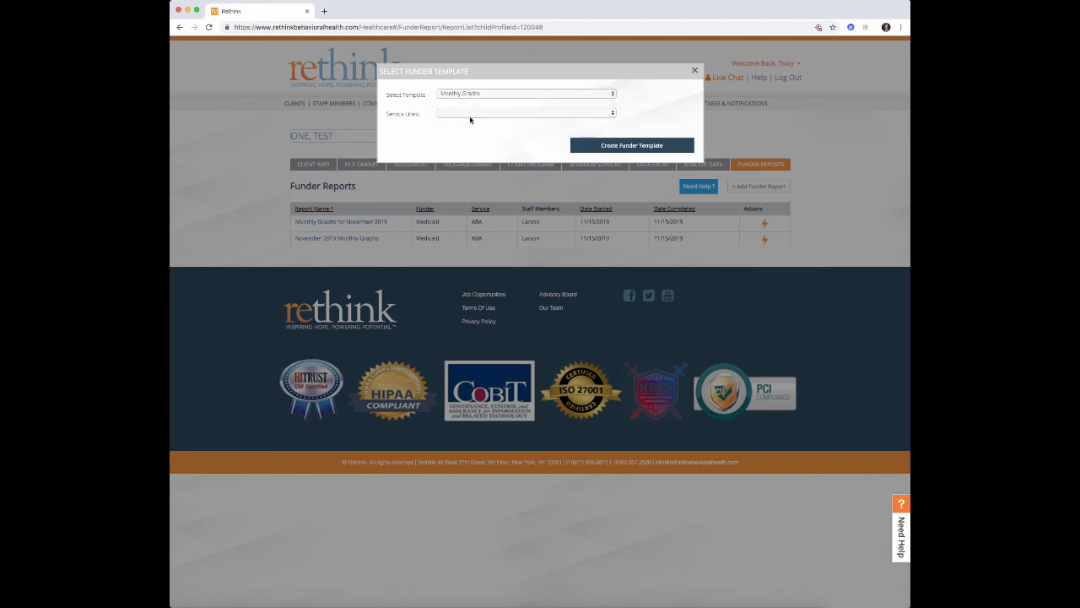
{"action": "left_click", "coordinate": [471, 114]}
{"action": "left_click", "coordinate": [470, 121]}
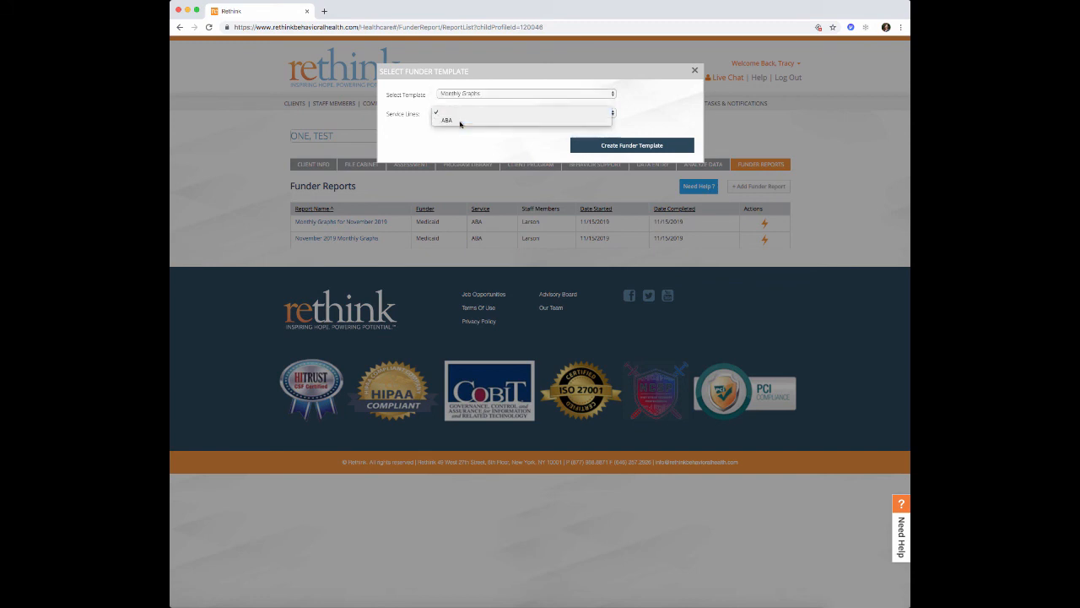
{"action": "left_click", "coordinate": [647, 148]}
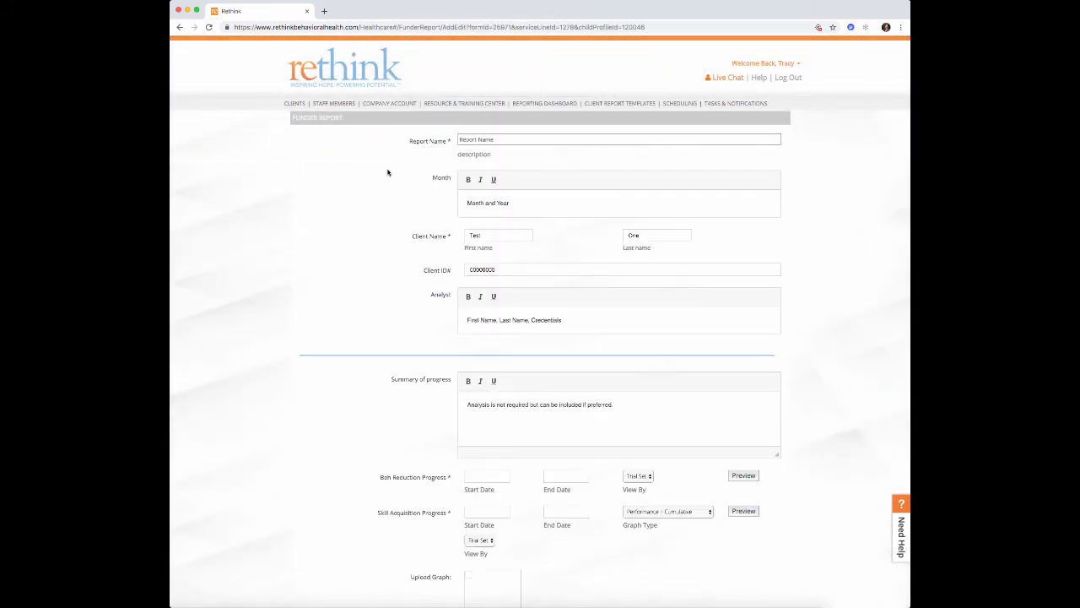
- Name the report 'T.O Monthly Gradhs November 2019', set Month to November 2019, and enter the analyst's name and credentials
{"action": "scroll", "coordinate": [388, 172], "scroll_direction": "down", "scroll_amount": 10}
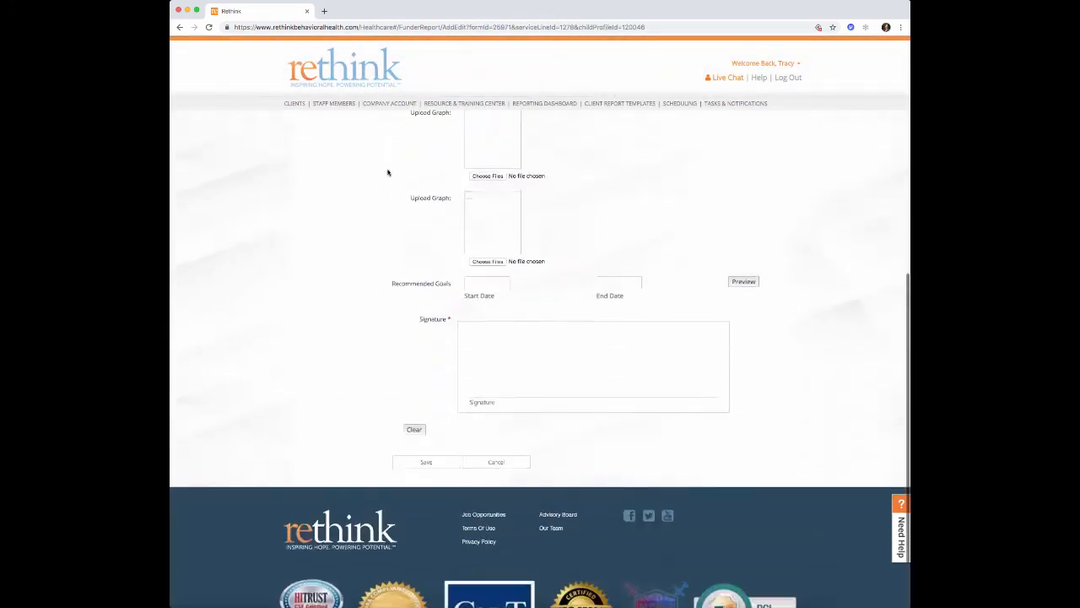
{"action": "scroll", "coordinate": [387, 172], "scroll_direction": "up", "scroll_amount": 6}
{"action": "scroll", "coordinate": [387, 172], "scroll_direction": "up", "scroll_amount": 4}
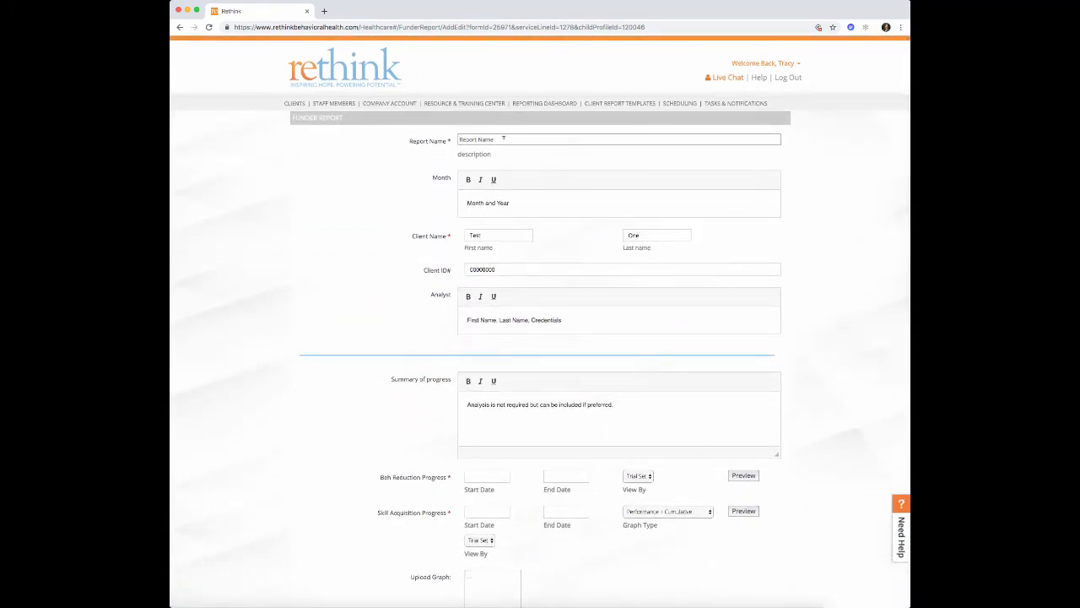
{"action": "key", "text": "super+a"}
{"action": "type", "text": "T.O"}
{"action": "type", "text": " Month"}
{"action": "type", "text": "ly Gradhs No"}
{"action": "type", "text": "vember 2019"}
{"action": "left_click_drag", "start_coordinate": [510, 203], "coordinate": [454, 205]}
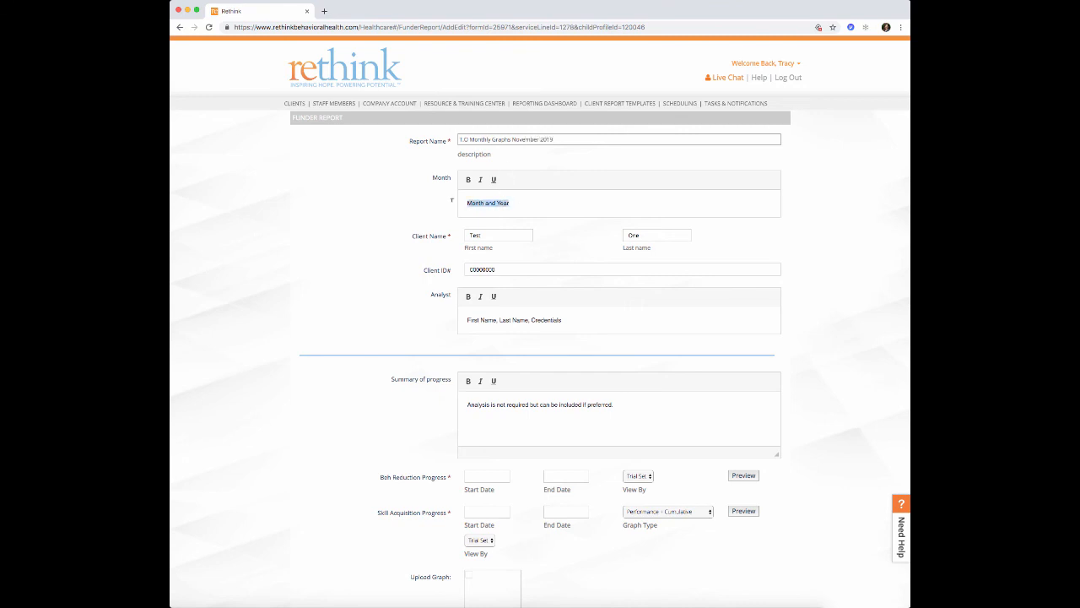
{"action": "type", "text": "November 2019"}
{"action": "left_click_drag", "start_coordinate": [579, 319], "coordinate": [448, 313]}
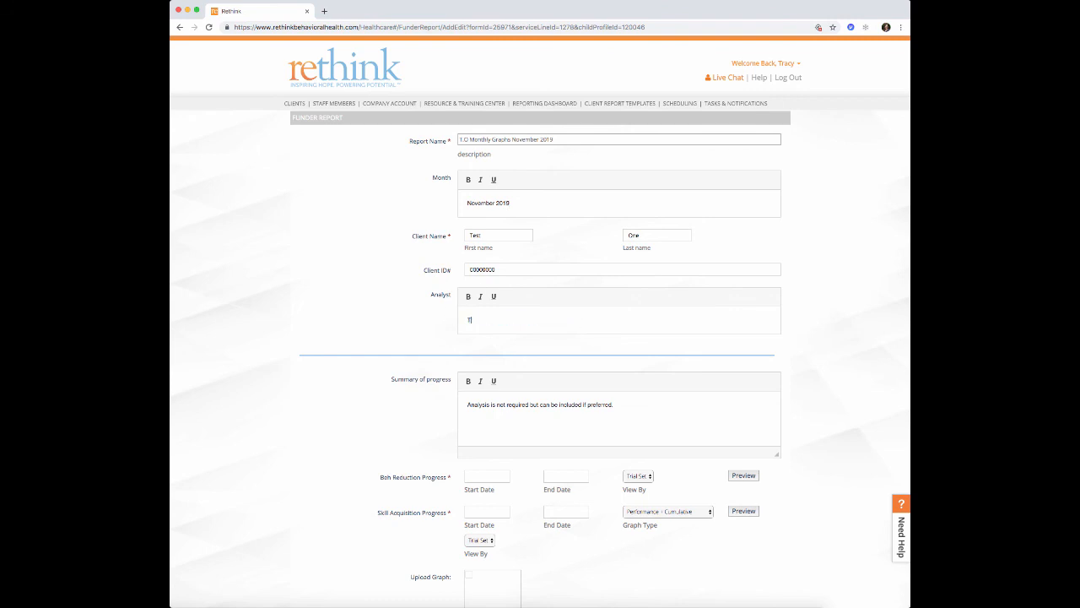
- Replace the placeholder progress summary with 'brief summary'
{"action": "scroll", "coordinate": [461, 309], "scroll_direction": "down", "scroll_amount": 2}
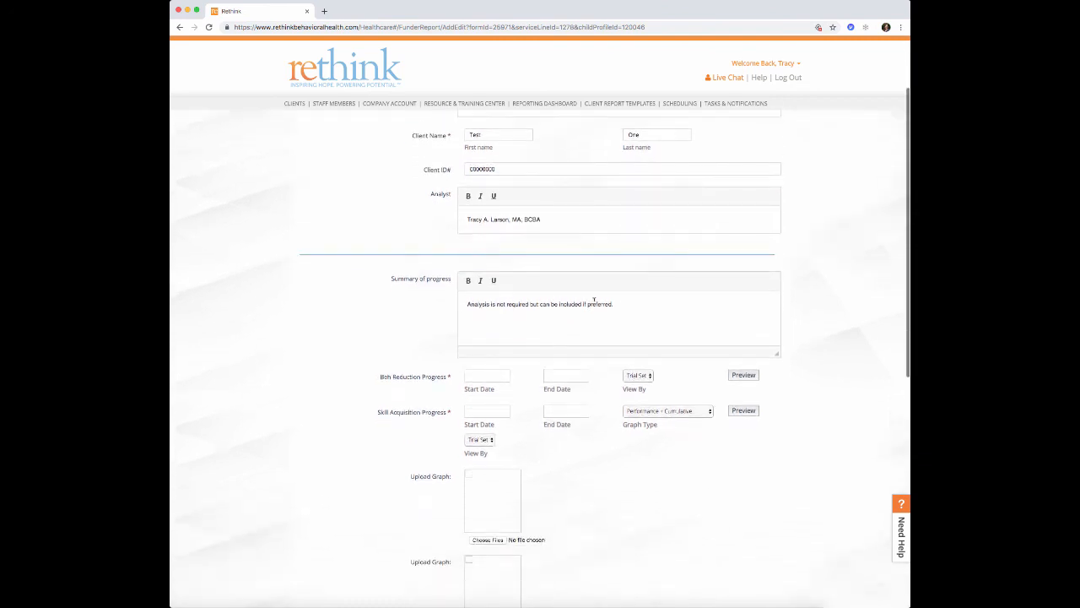
{"action": "left_click_drag", "start_coordinate": [618, 305], "coordinate": [447, 301]}
{"action": "scroll", "coordinate": [447, 304], "scroll_direction": "down", "scroll_amount": 1}
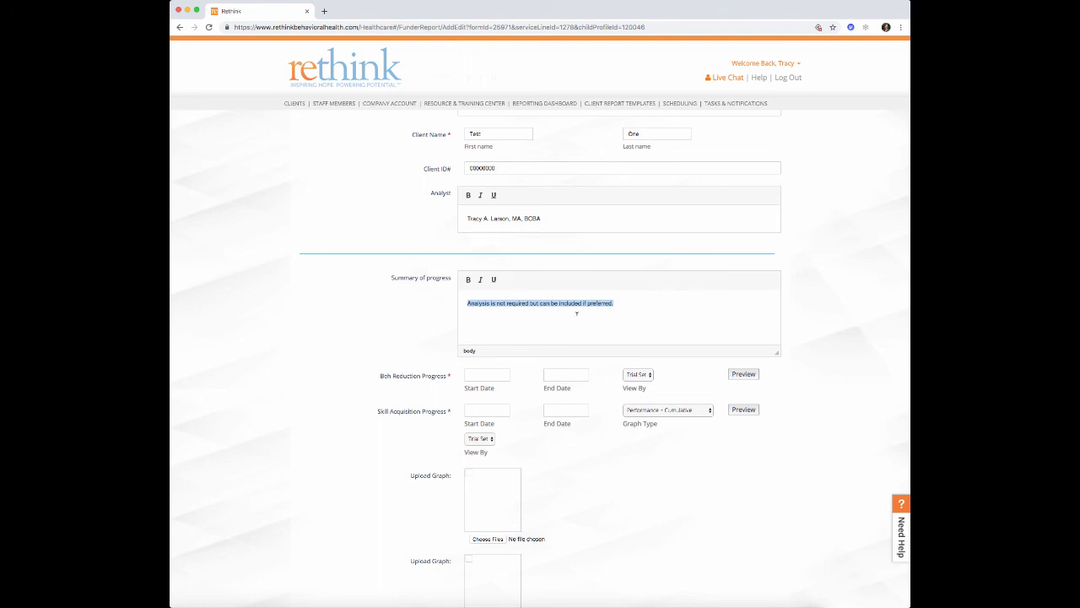
{"action": "key", "text": "BackSpace"}
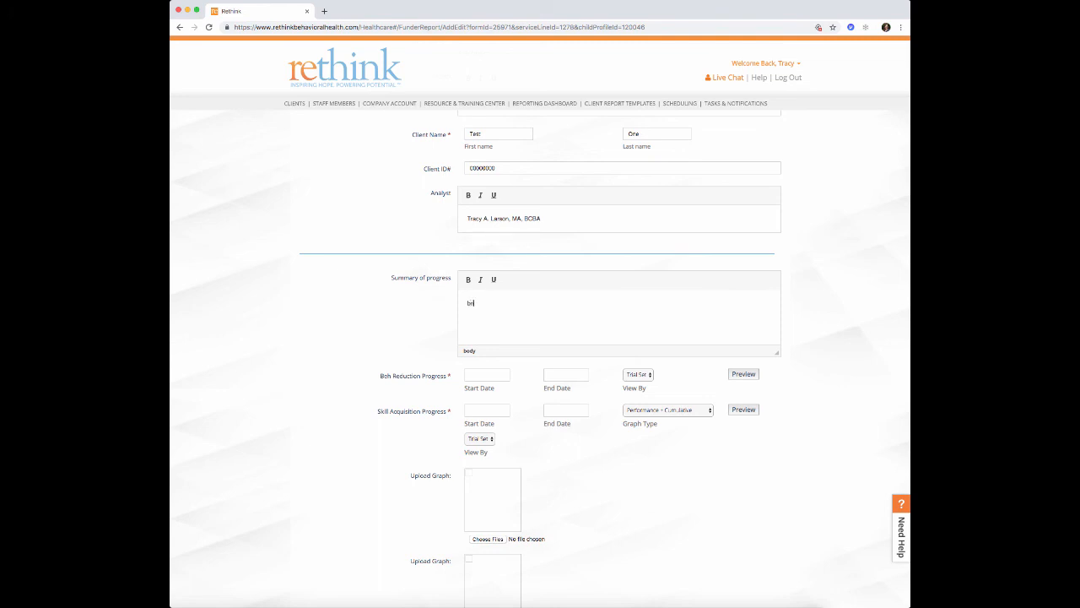
{"action": "type", "text": "brief summary"}
- Set behaviour reduction dates 11/01/2019 to 11/30/2019, keeping View By on Trial Set
{"action": "scroll", "coordinate": [541, 355], "scroll_direction": "down", "scroll_amount": 2}
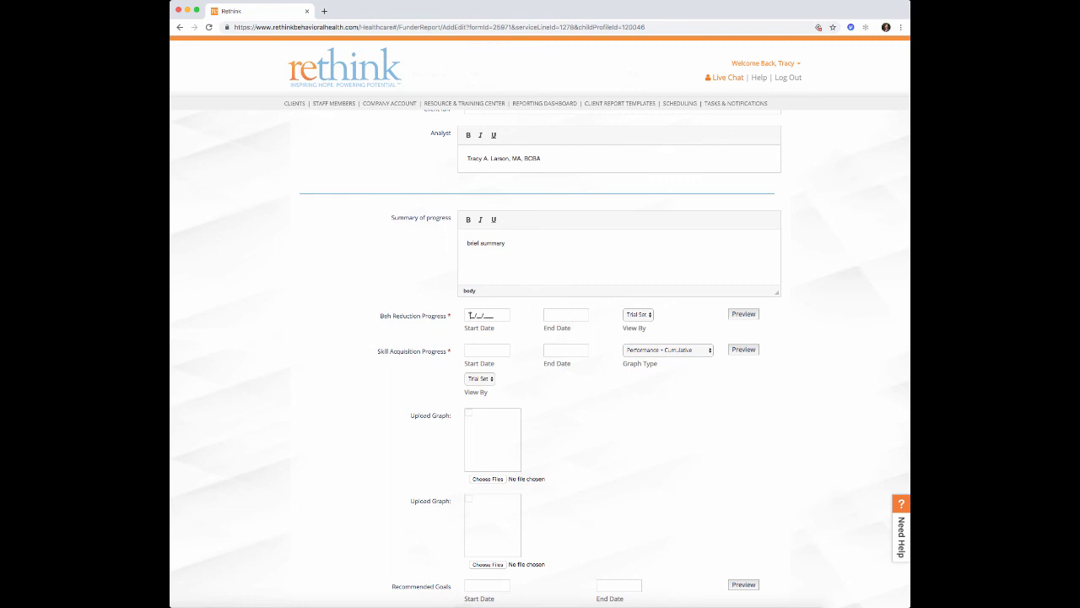
{"action": "type", "text": "11/01/2019"}
{"action": "left_click", "coordinate": [550, 314]}
{"action": "type", "text": "11/30/2019"}
{"action": "left_click", "coordinate": [650, 317]}
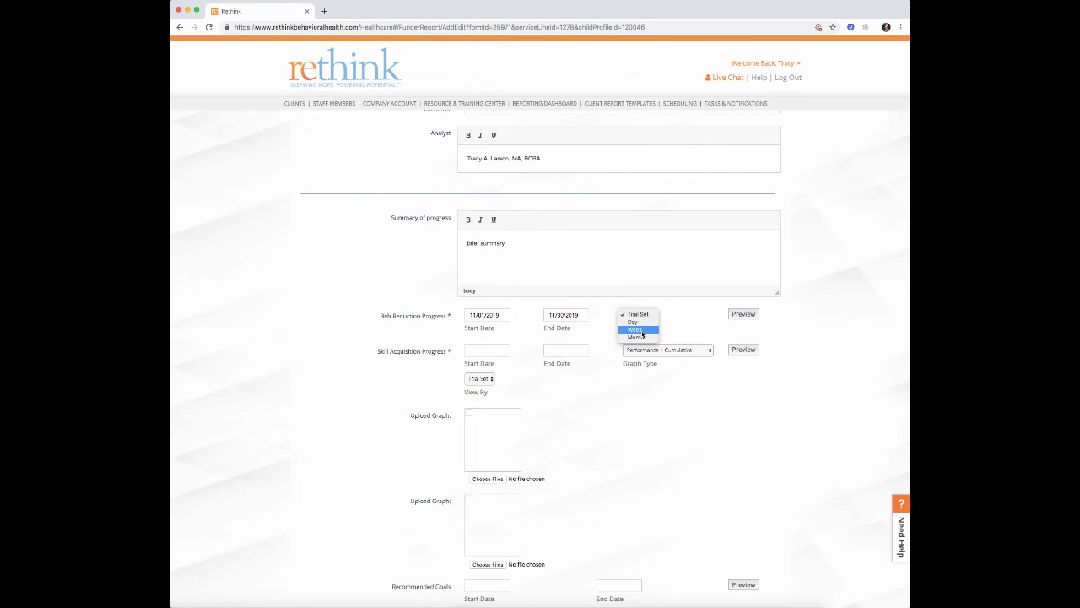
{"action": "left_click", "coordinate": [642, 315]}
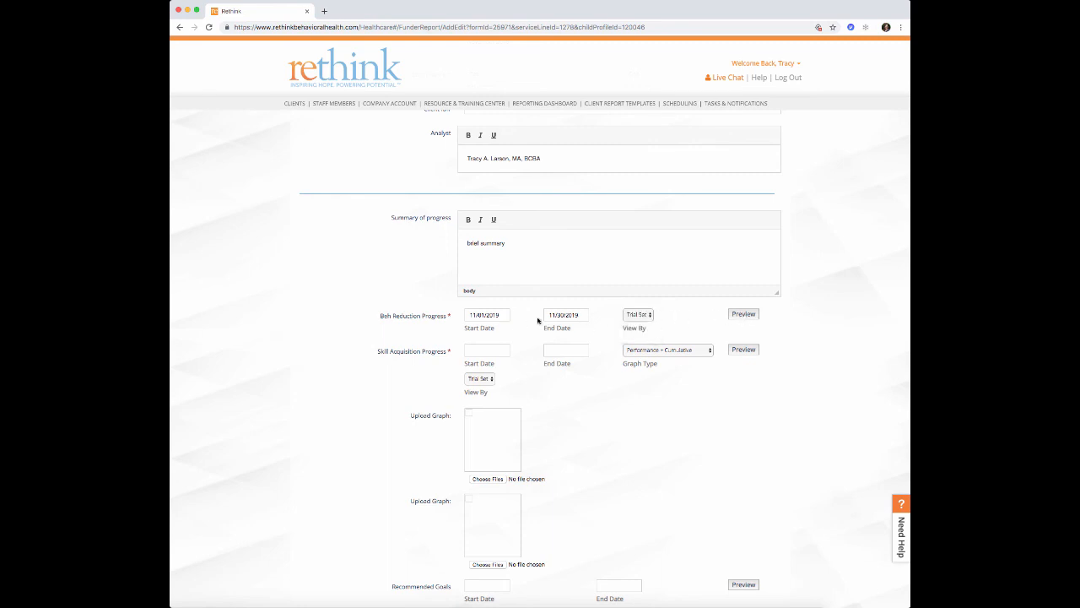
{"action": "left_click", "coordinate": [742, 314]}
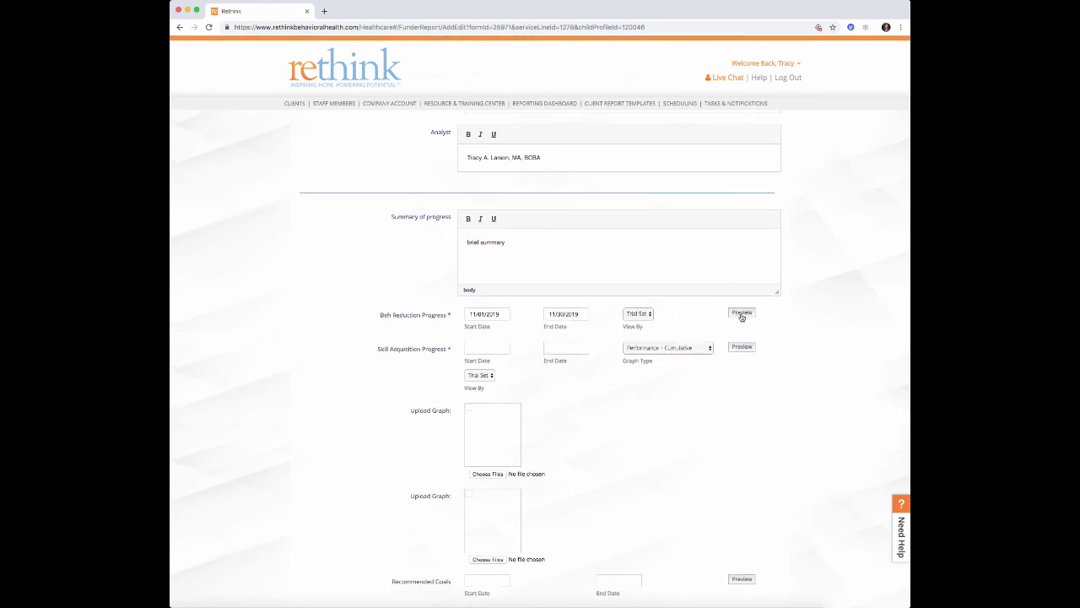
{"action": "scroll", "coordinate": [690, 377], "scroll_direction": "down", "scroll_amount": 3}
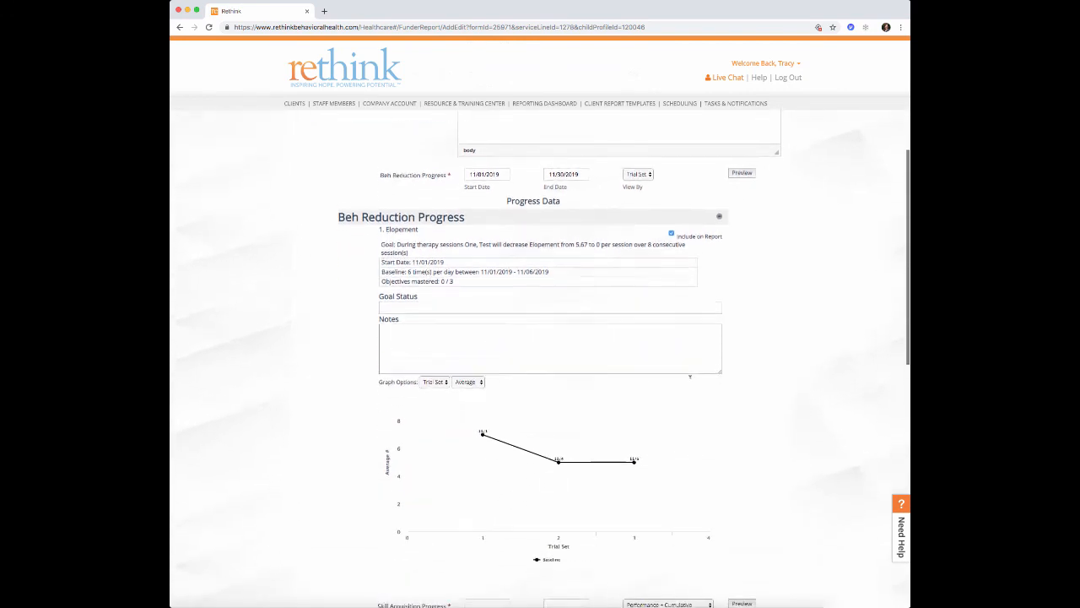
{"action": "scroll", "coordinate": [690, 376], "scroll_direction": "down", "scroll_amount": 2}
{"action": "mouse_move", "coordinate": [523, 362]}
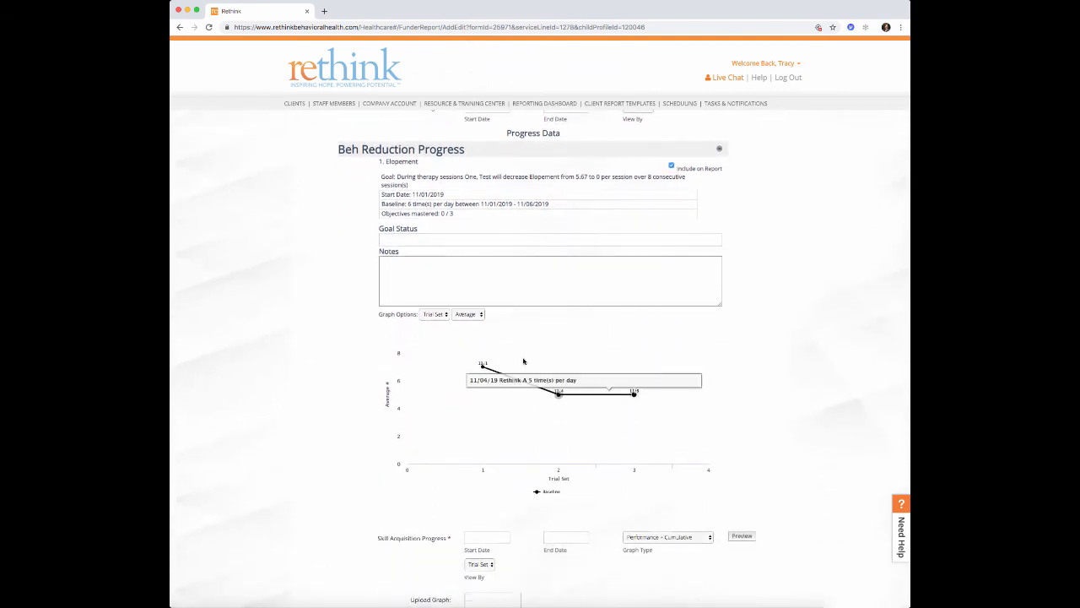
{"action": "scroll", "coordinate": [784, 307], "scroll_direction": "down", "scroll_amount": 4}
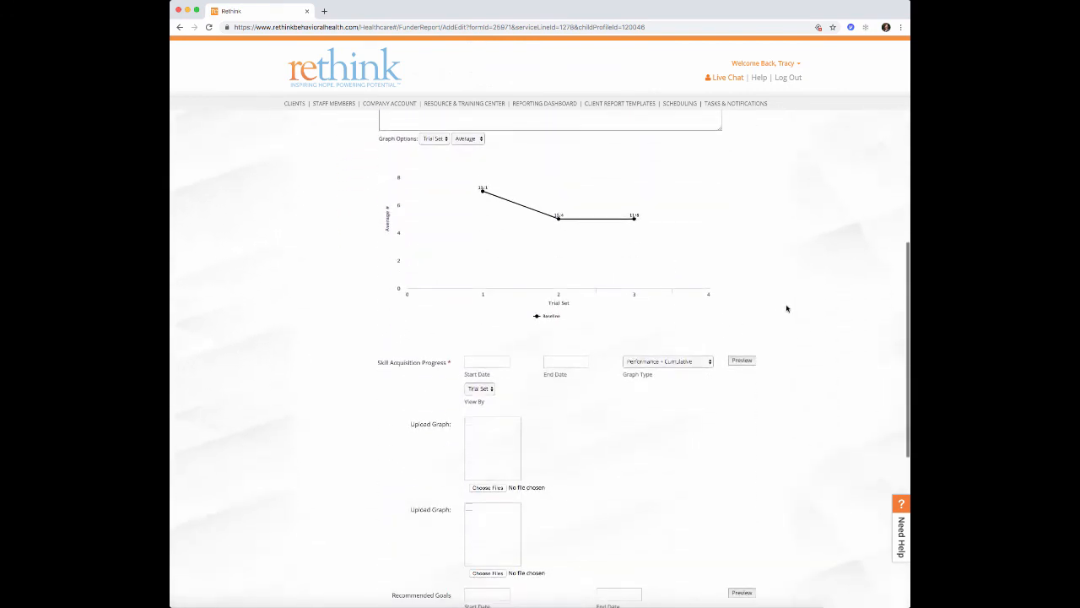
{"action": "scroll", "coordinate": [786, 308], "scroll_direction": "up", "scroll_amount": 6}
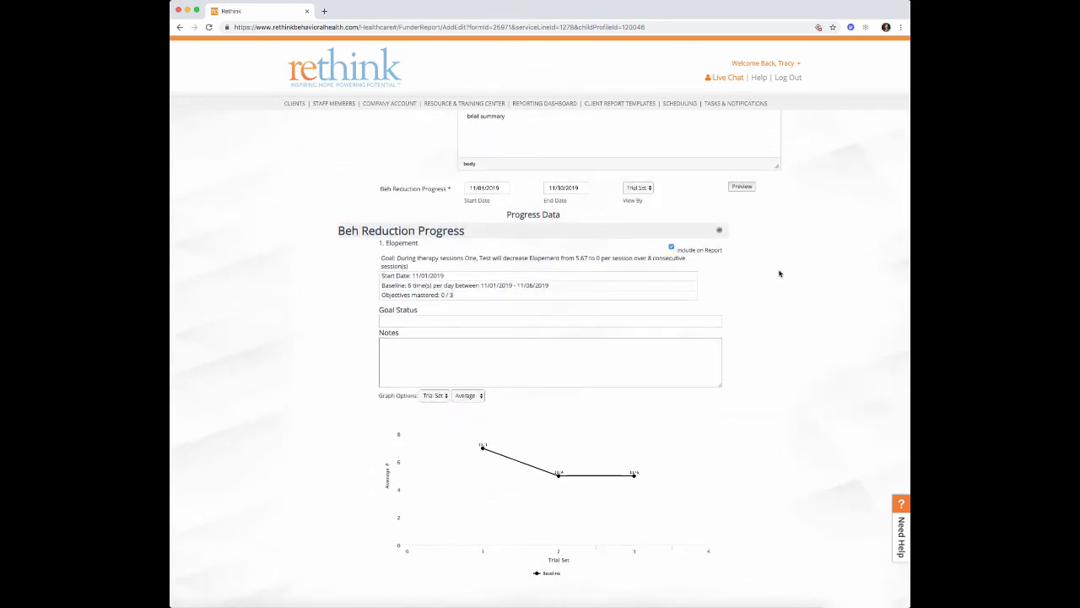
{"action": "scroll", "coordinate": [780, 273], "scroll_direction": "down", "scroll_amount": 5}
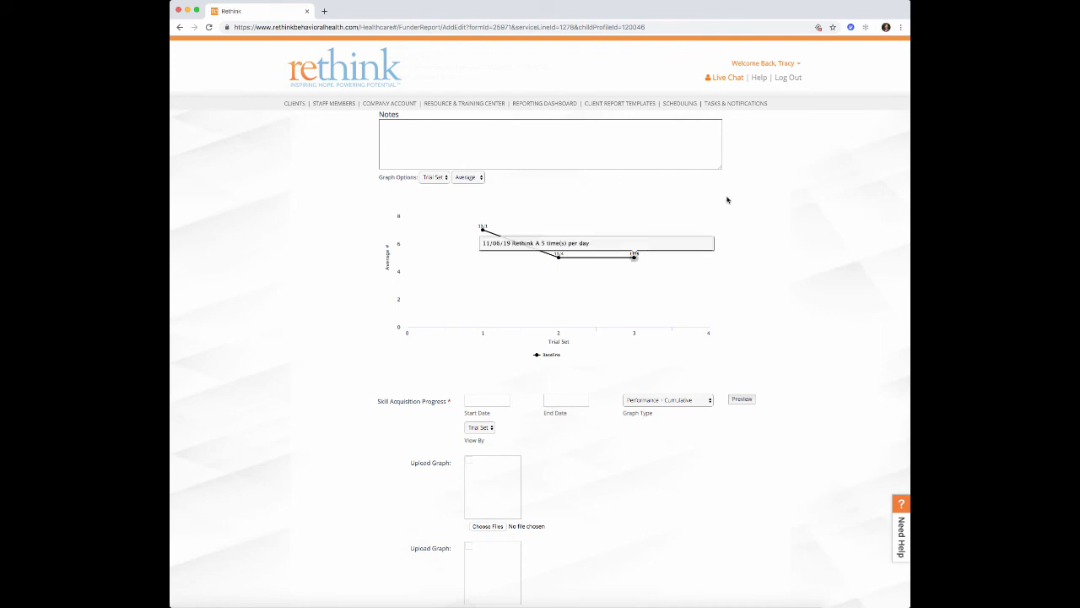
{"action": "scroll", "coordinate": [804, 220], "scroll_direction": "down", "scroll_amount": 3}
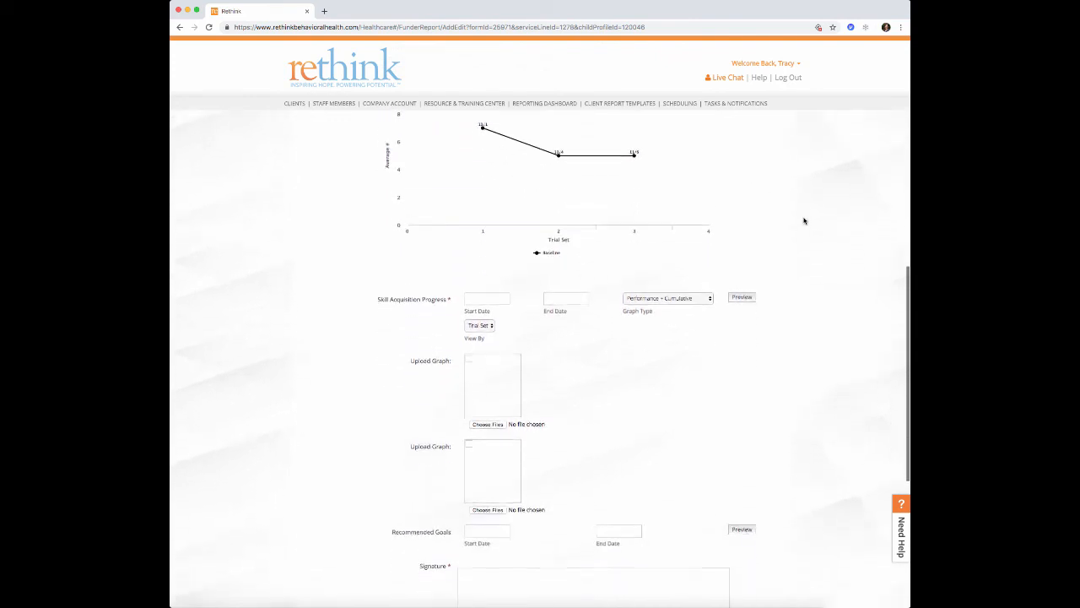
- Set Skill Acquisition dates 11/01/2019 to 11/30/2019 with graph type Performance Only
{"action": "scroll", "coordinate": [804, 221], "scroll_direction": "down", "scroll_amount": 1}
{"action": "left_click", "coordinate": [469, 266]}
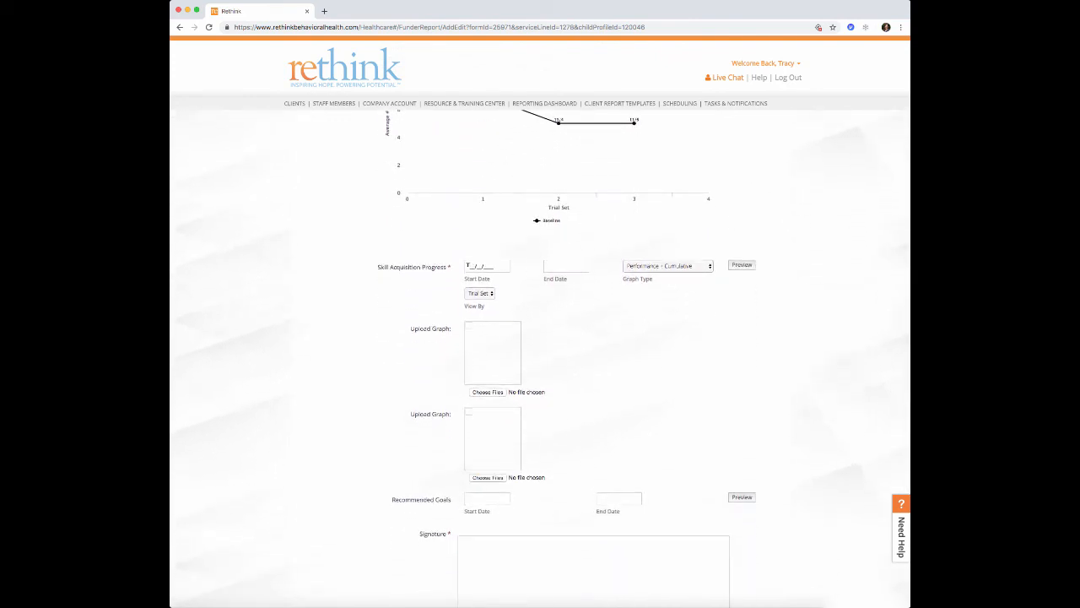
{"action": "type", "text": "11/1"}
{"action": "key", "text": "BackSpace"}
{"action": "type", "text": "012019"}
{"action": "left_click", "coordinate": [545, 266]}
{"action": "type", "text": "11/30/2019"}
{"action": "left_click", "coordinate": [668, 265]}
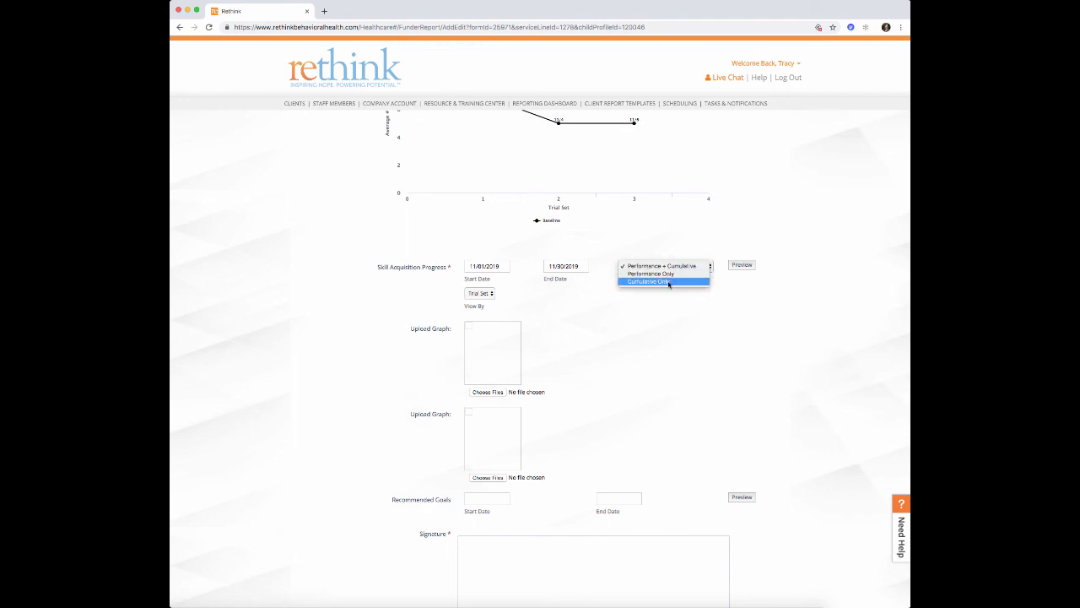
{"action": "left_click", "coordinate": [672, 277]}
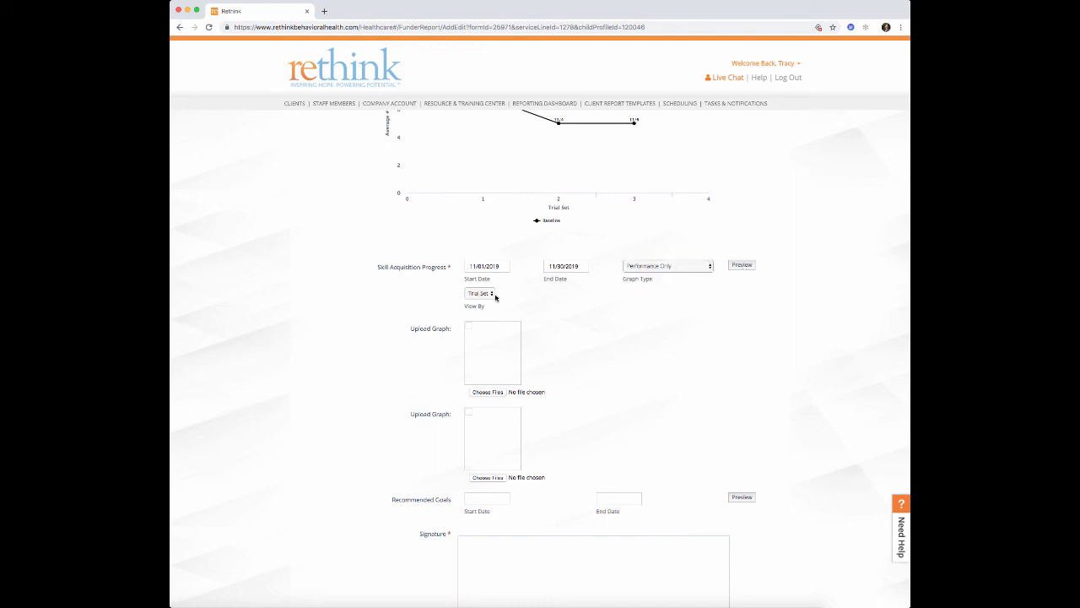
- Preview the Skill Acquisition Progress graphs and scroll through the Objective 0 targets
{"action": "left_click", "coordinate": [741, 264]}
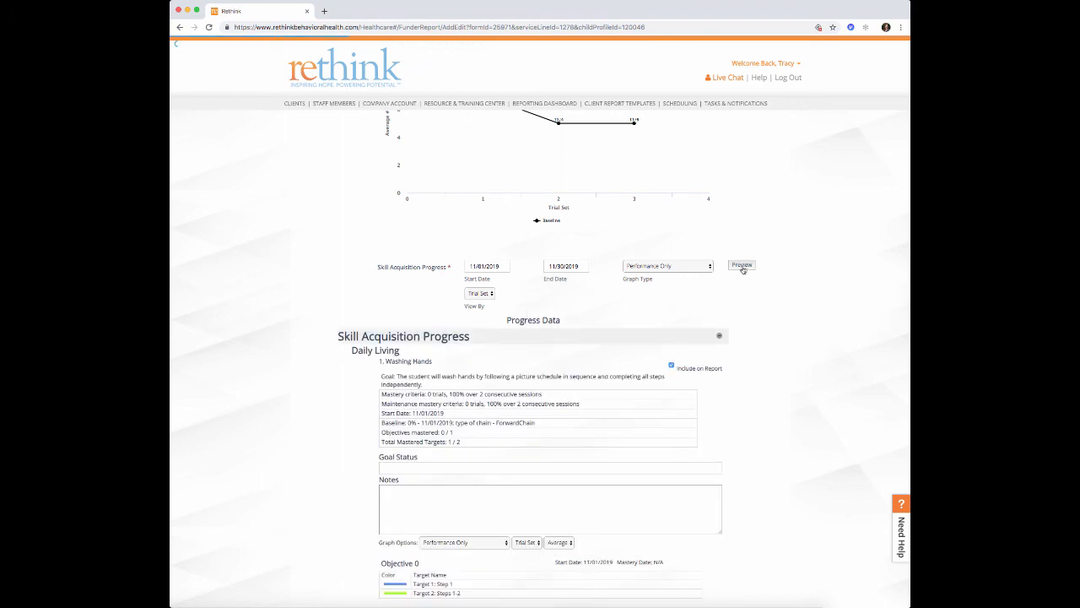
{"action": "scroll", "coordinate": [742, 270], "scroll_direction": "down", "scroll_amount": 3}
{"action": "scroll", "coordinate": [742, 276], "scroll_direction": "down", "scroll_amount": 5}
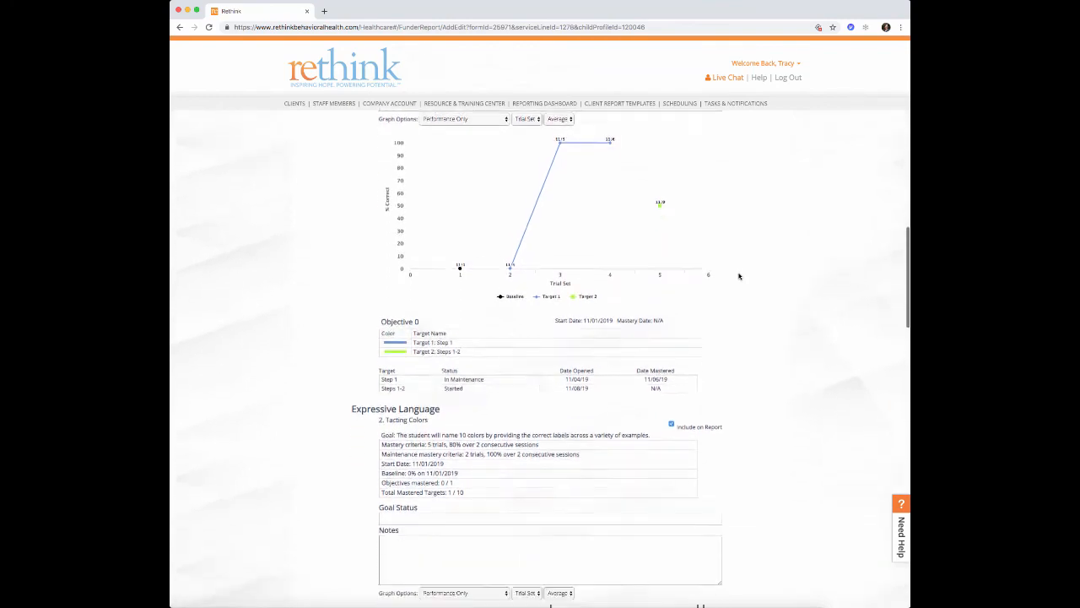
{"action": "scroll", "coordinate": [740, 276], "scroll_direction": "down", "scroll_amount": 10}
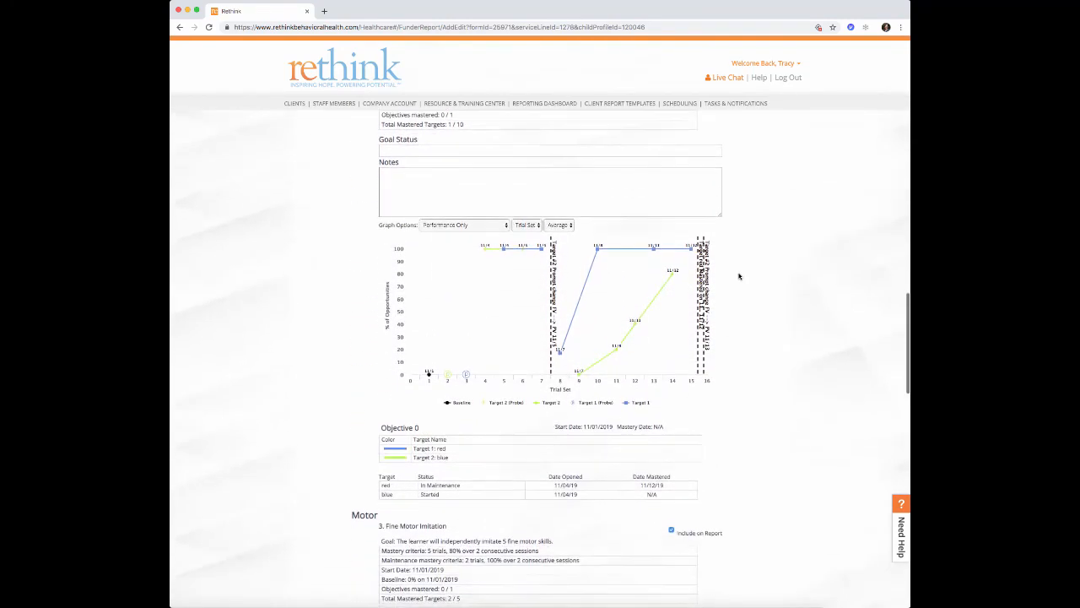
{"action": "scroll", "coordinate": [740, 276], "scroll_direction": "down", "scroll_amount": 20}
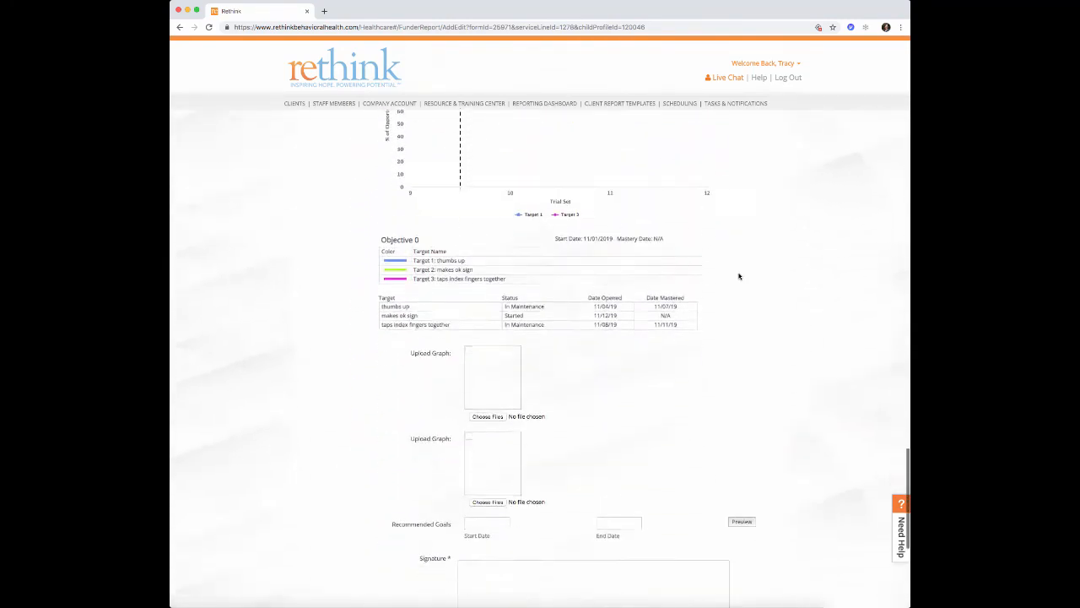
{"action": "scroll", "coordinate": [737, 276], "scroll_direction": "up", "scroll_amount": 3}
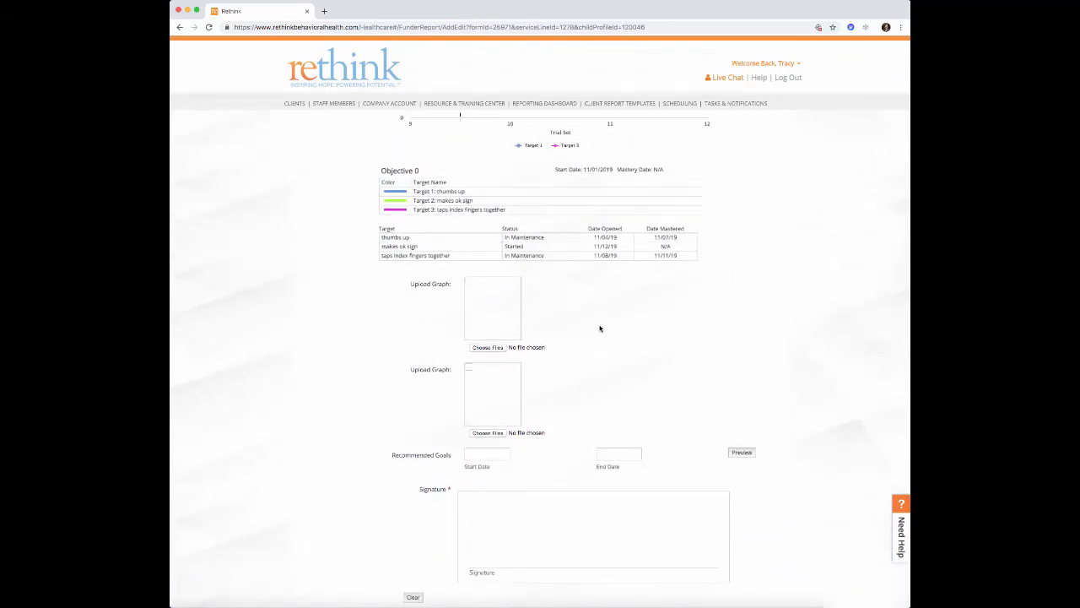
{"action": "scroll", "coordinate": [600, 329], "scroll_direction": "up", "scroll_amount": 8}
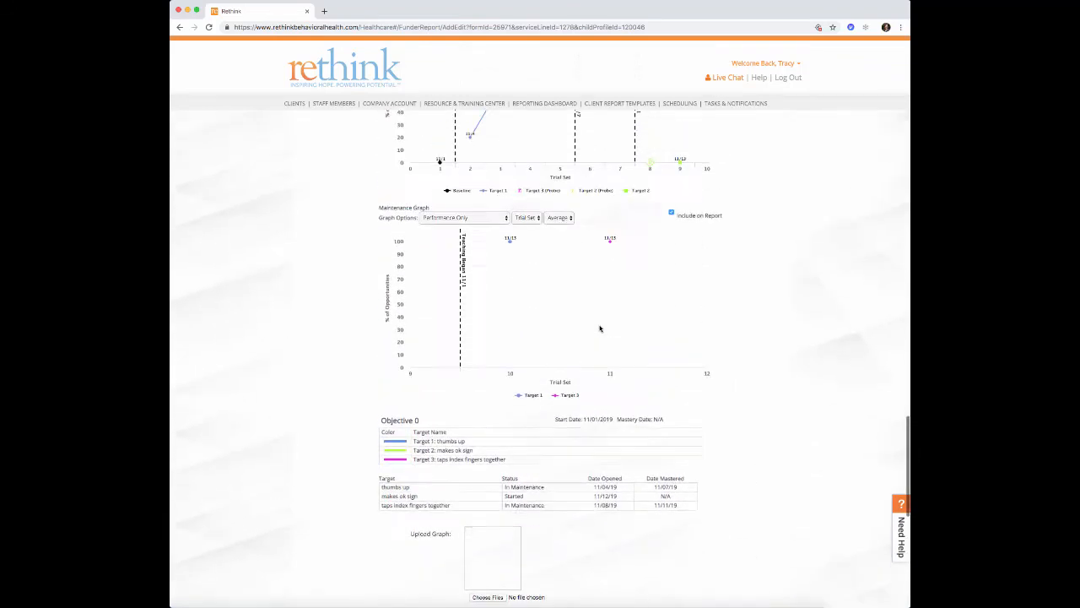
{"action": "scroll", "coordinate": [600, 329], "scroll_direction": "down", "scroll_amount": 3}
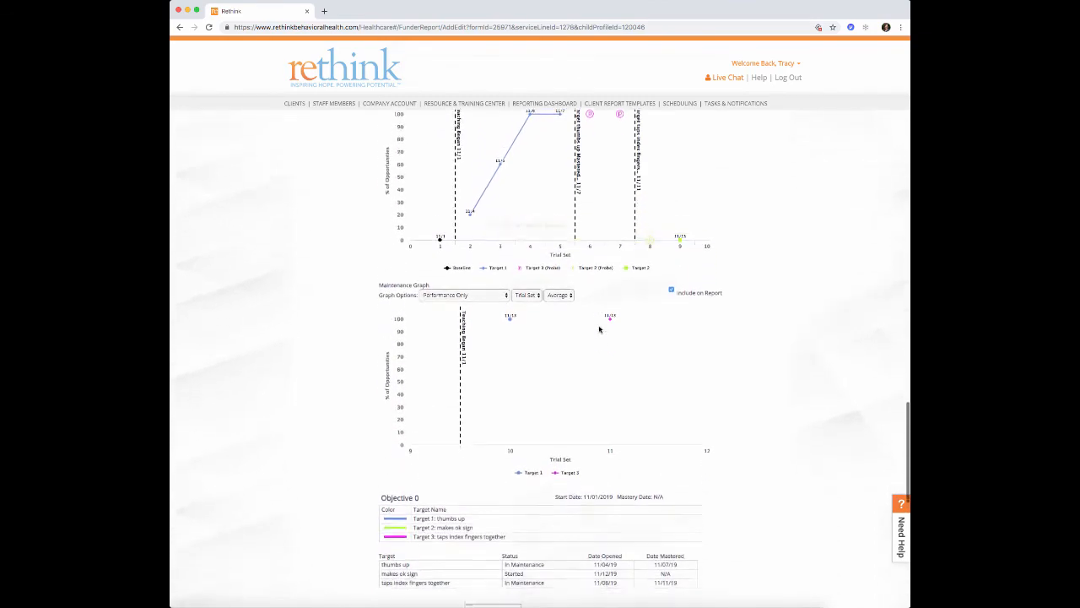
{"action": "scroll", "coordinate": [600, 329], "scroll_direction": "down", "scroll_amount": 3}
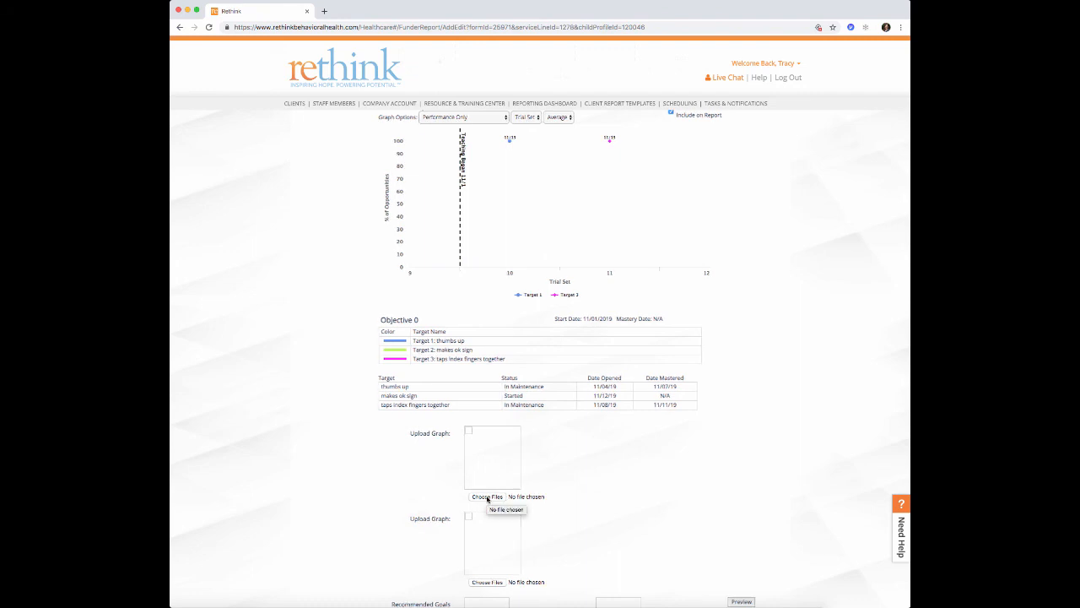
{"action": "scroll", "coordinate": [571, 536], "scroll_direction": "down", "scroll_amount": 2}
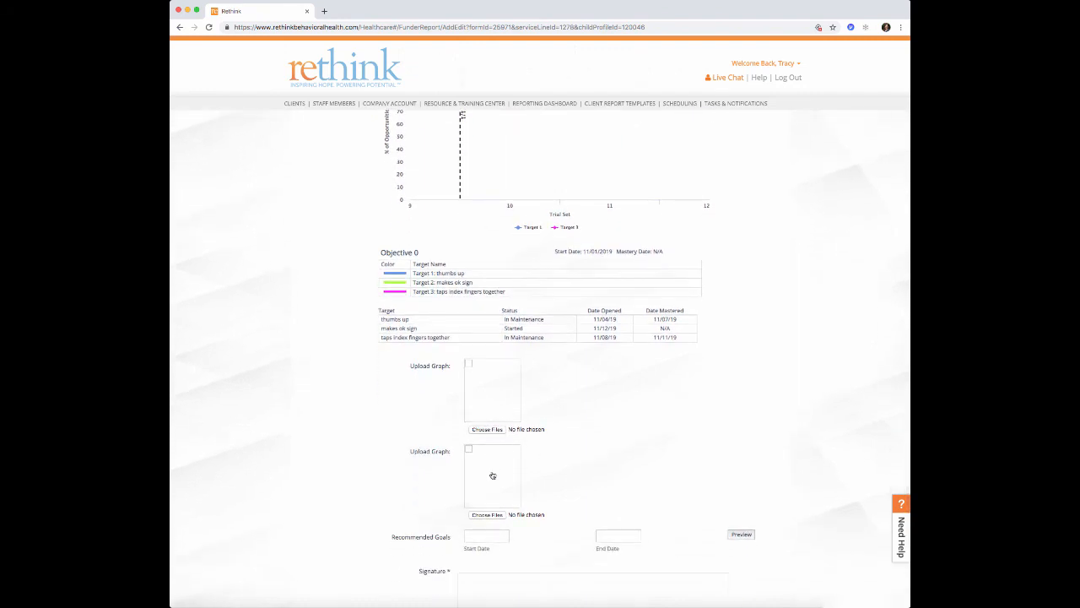
{"action": "scroll", "coordinate": [573, 445], "scroll_direction": "down", "scroll_amount": 3}
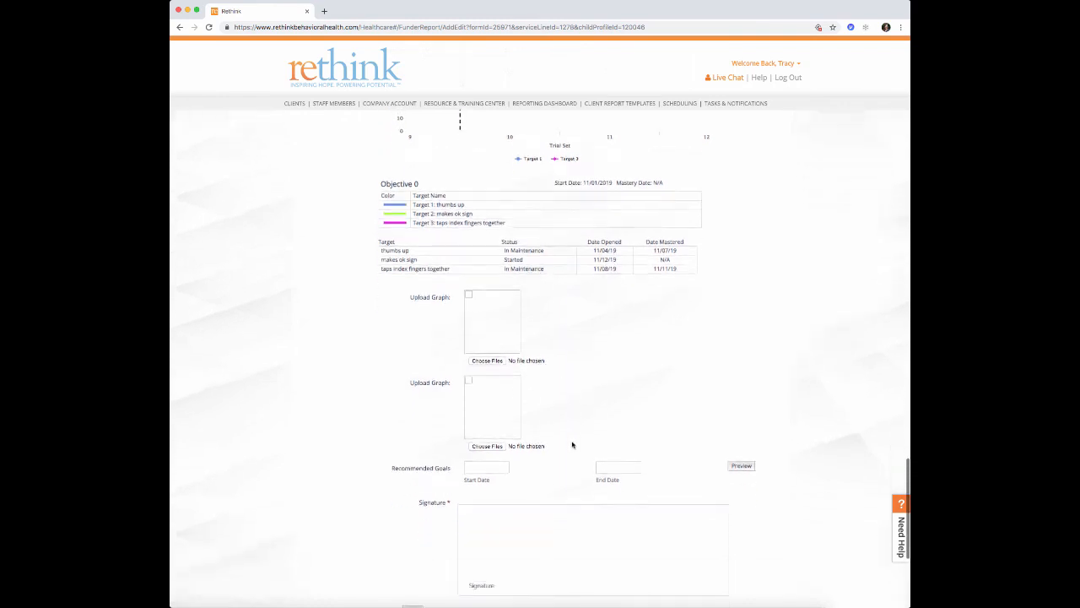
- Draw a signature on the report's signature pad and save the funder report
{"action": "left_click", "coordinate": [469, 420]}
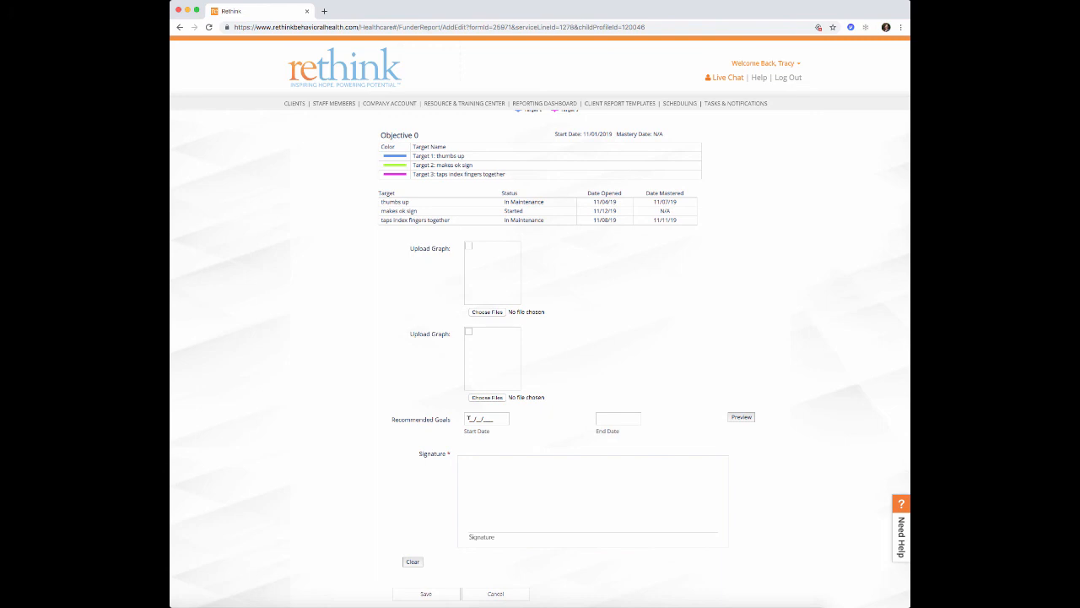
{"action": "scroll", "coordinate": [469, 419], "scroll_direction": "down", "scroll_amount": 3}
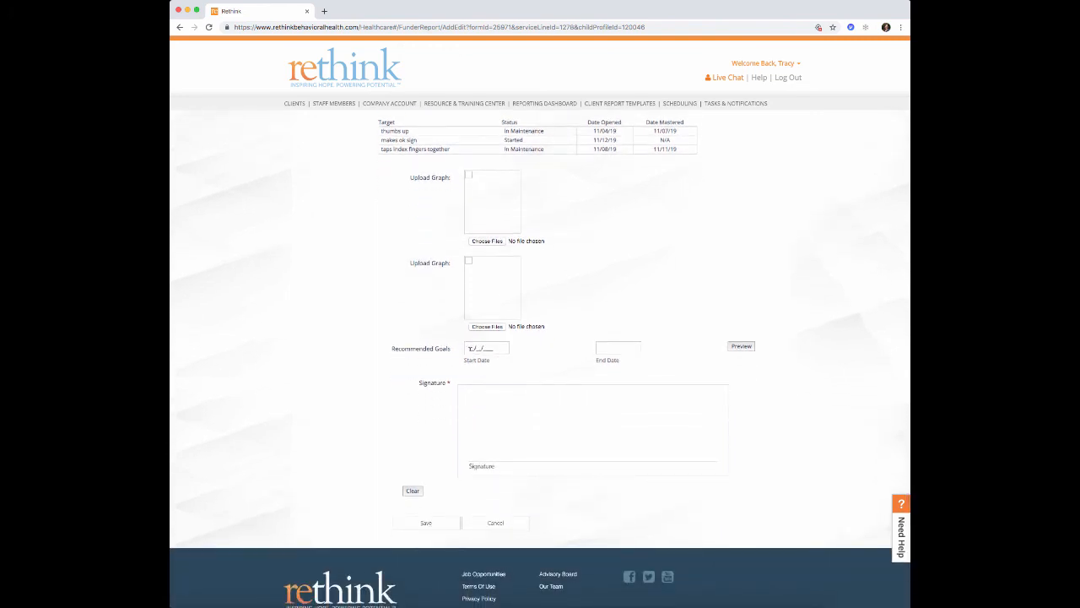
{"action": "mouse_move", "coordinate": [501, 420]}
{"action": "left_mouse_down"}
{"action": "mouse_move", "coordinate": [619, 428]}
{"action": "mouse_move", "coordinate": [700, 401]}
{"action": "left_mouse_up"}
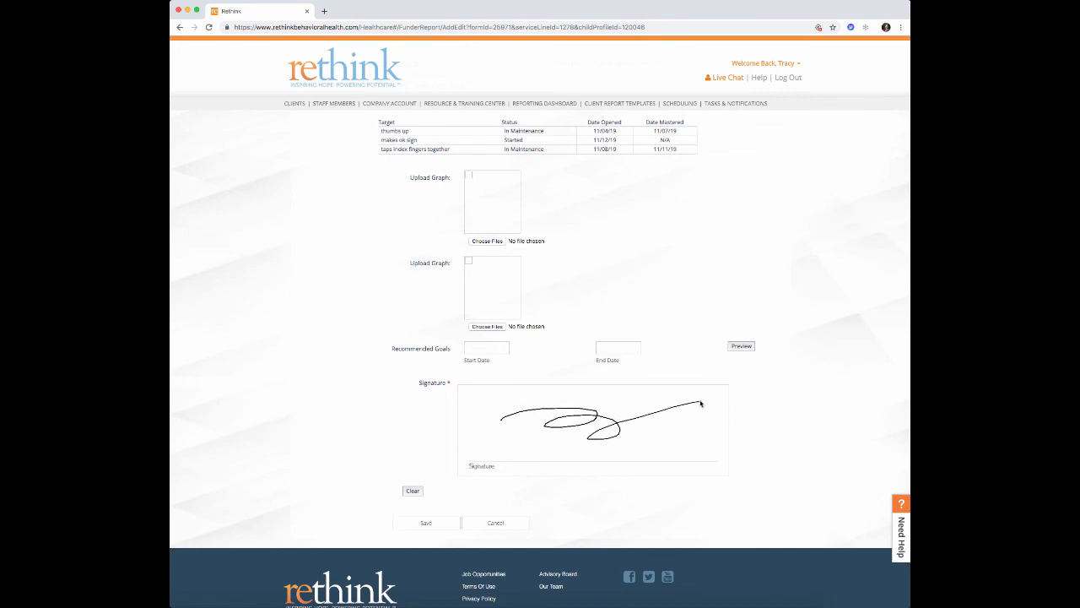
{"action": "left_click", "coordinate": [427, 523]}
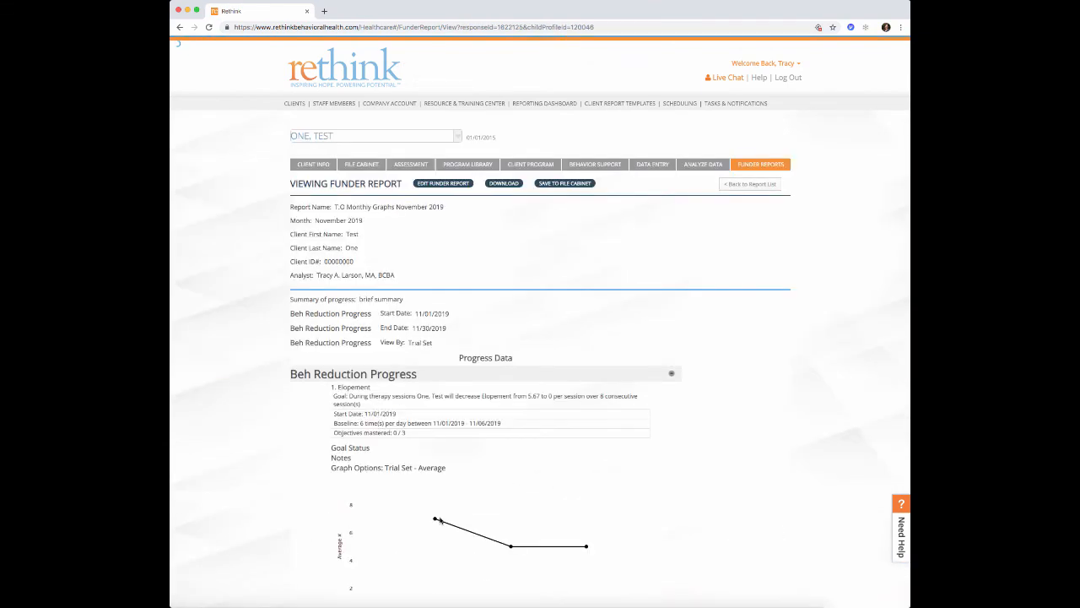
{"action": "scroll", "coordinate": [440, 520], "scroll_direction": "down", "scroll_amount": 15}
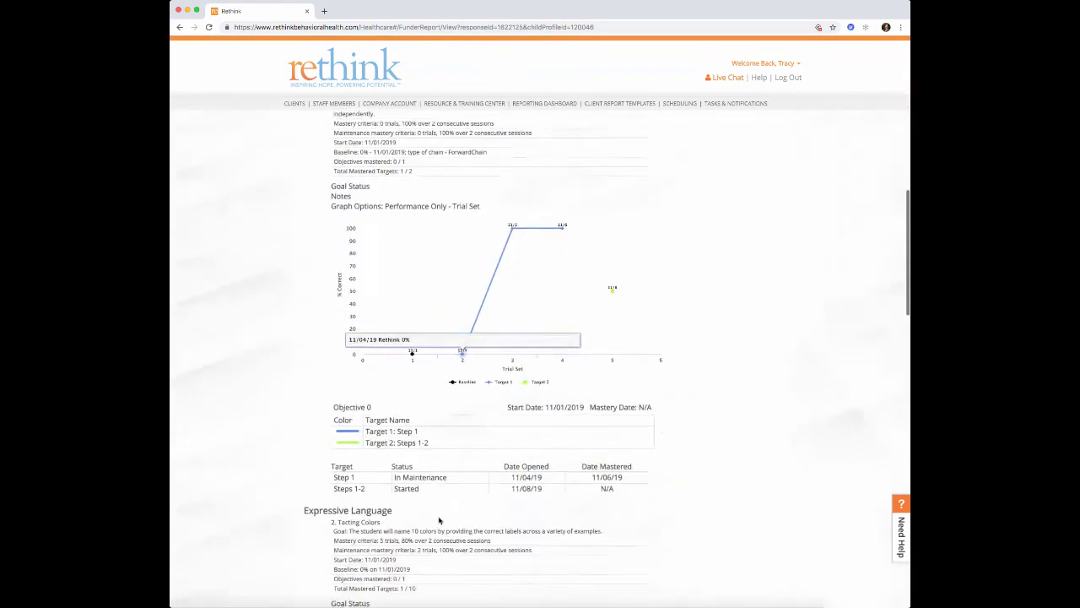
{"action": "scroll", "coordinate": [438, 520], "scroll_direction": "down", "scroll_amount": 10}
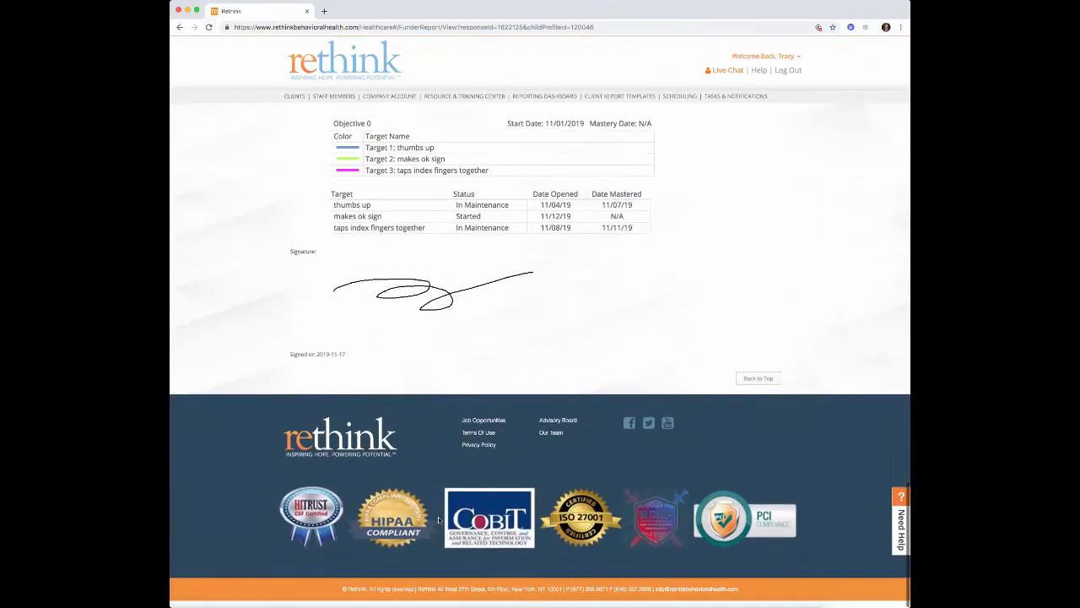
{"action": "scroll", "coordinate": [439, 520], "scroll_direction": "up", "scroll_amount": 2}
{"action": "scroll", "coordinate": [438, 520], "scroll_direction": "up", "scroll_amount": 20}
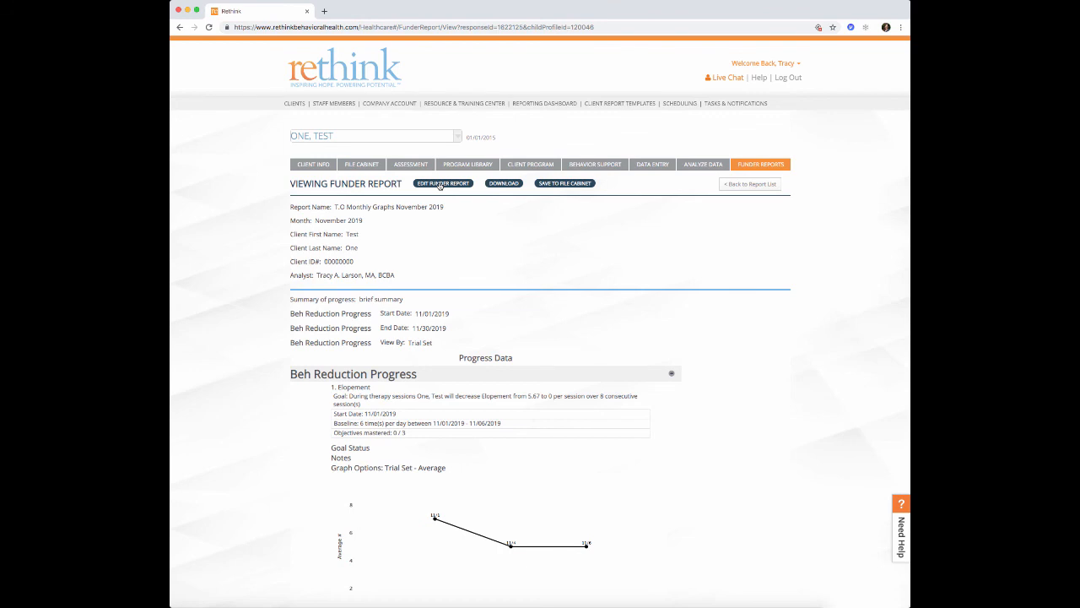
{"action": "left_click", "coordinate": [440, 184]}
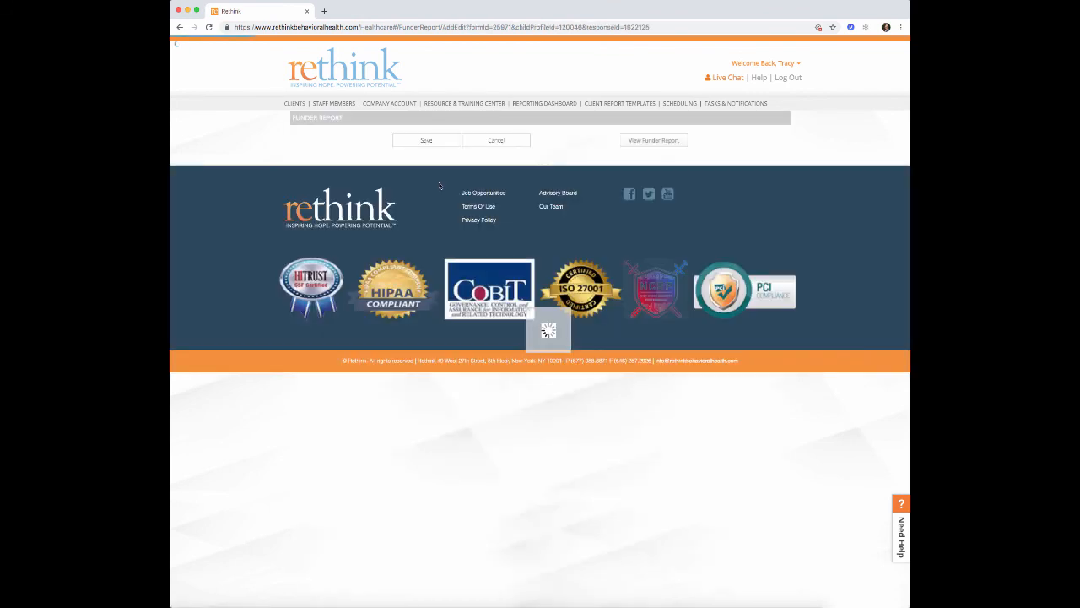
{"action": "scroll", "coordinate": [470, 208], "scroll_direction": "down", "scroll_amount": 15}
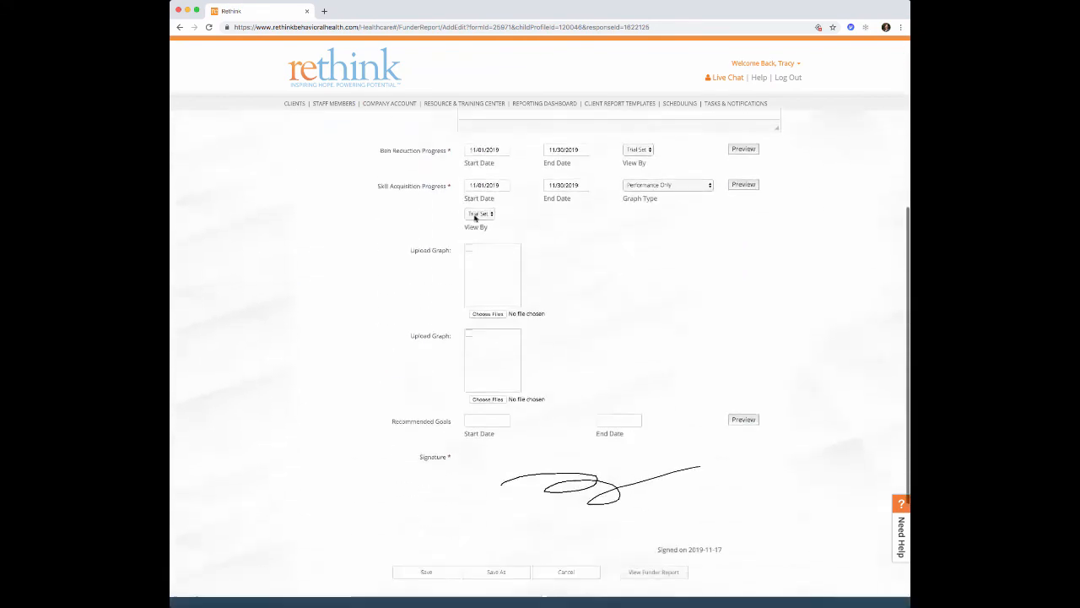
{"action": "scroll", "coordinate": [470, 207], "scroll_direction": "up", "scroll_amount": 15}
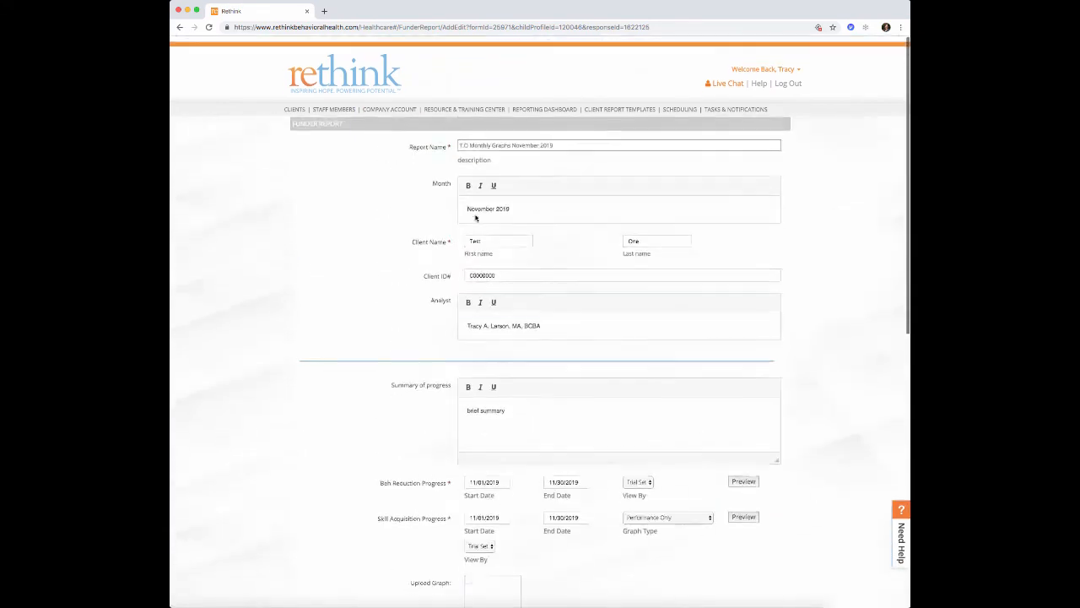
{"action": "left_click", "coordinate": [180, 27]}
{"action": "left_click", "coordinate": [607, 78]}
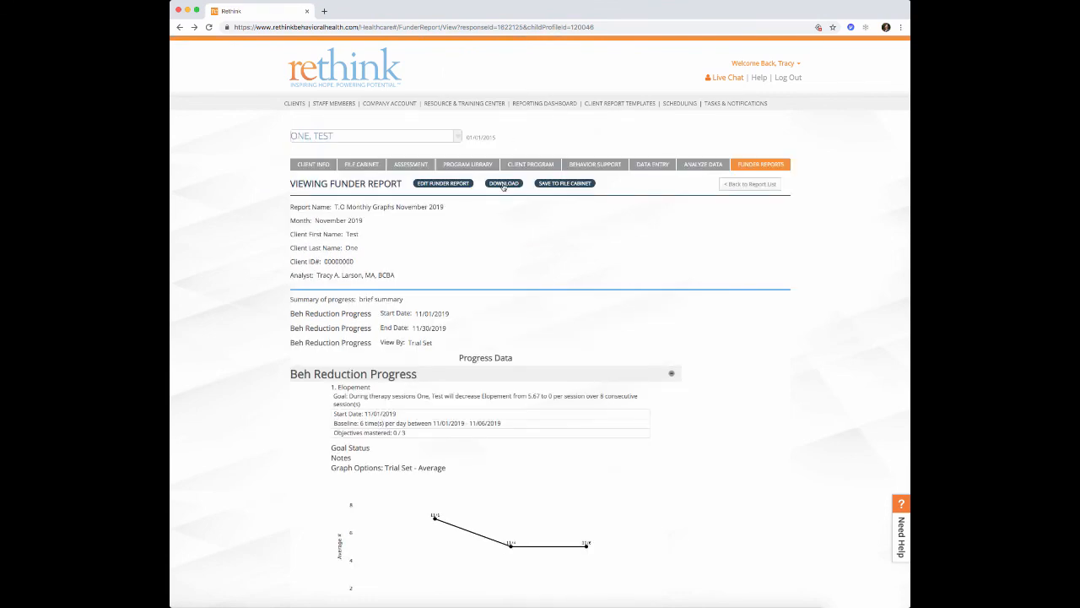
- Review the T.O Monthly Graphs November 2019 report, save it to the File Cabinet, and dismiss the notice
{"action": "scroll", "coordinate": [503, 187], "scroll_direction": "down", "scroll_amount": 3}
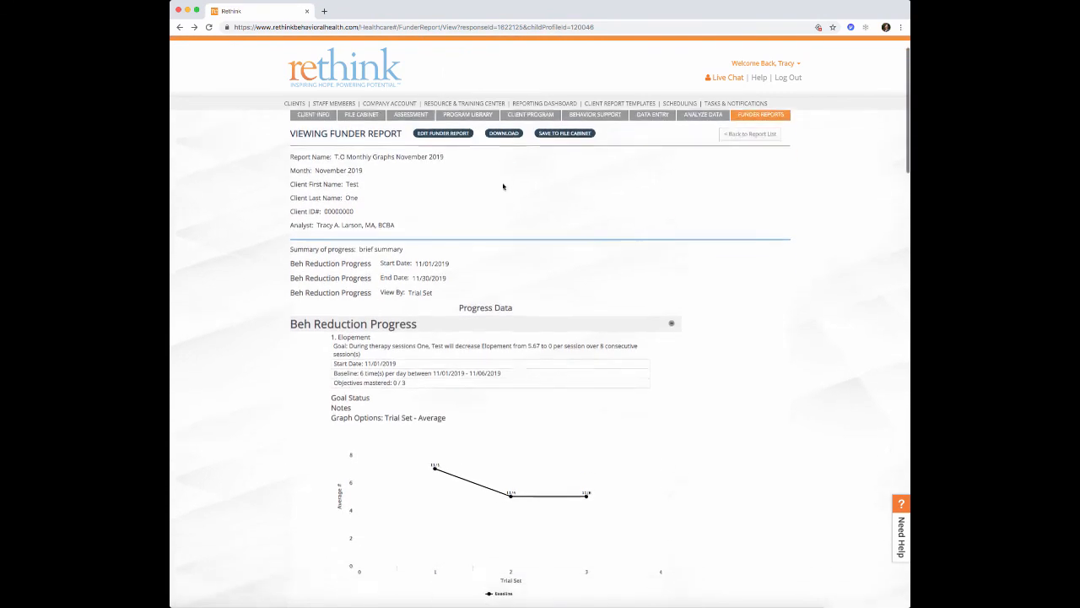
{"action": "scroll", "coordinate": [503, 187], "scroll_direction": "down", "scroll_amount": 1}
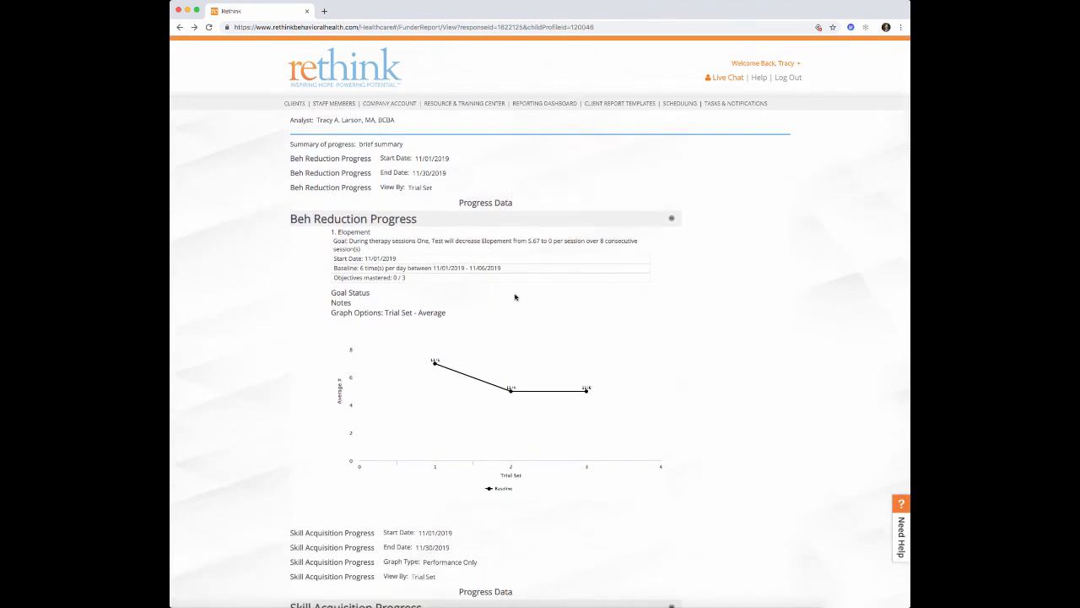
{"action": "scroll", "coordinate": [493, 265], "scroll_direction": "up", "scroll_amount": 3}
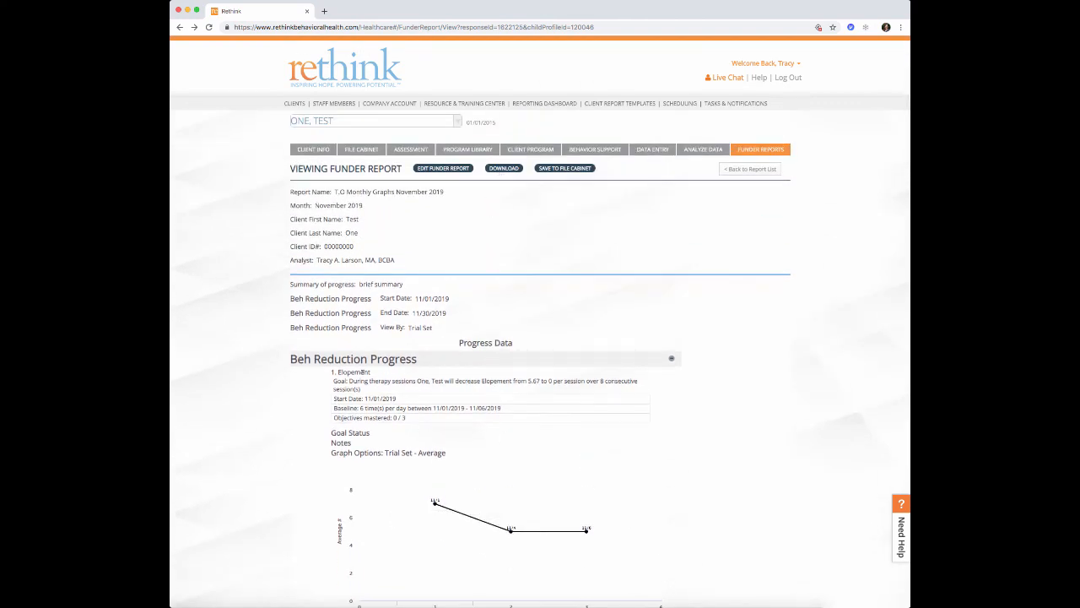
{"action": "scroll", "coordinate": [326, 391], "scroll_direction": "down", "scroll_amount": 10}
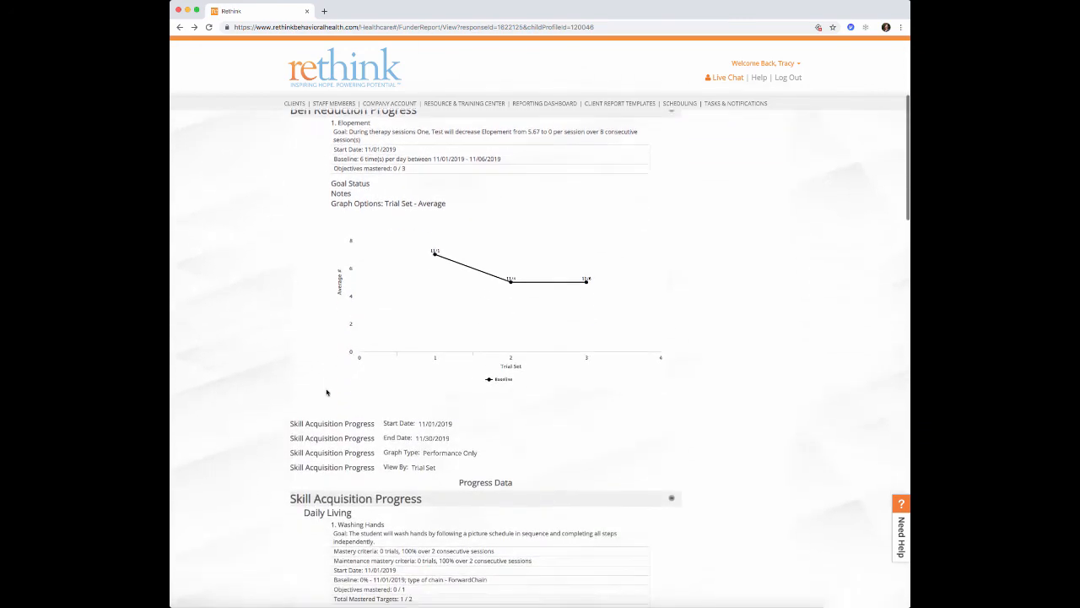
{"action": "scroll", "coordinate": [327, 392], "scroll_direction": "down", "scroll_amount": 4}
{"action": "scroll", "coordinate": [329, 385], "scroll_direction": "up", "scroll_amount": 12}
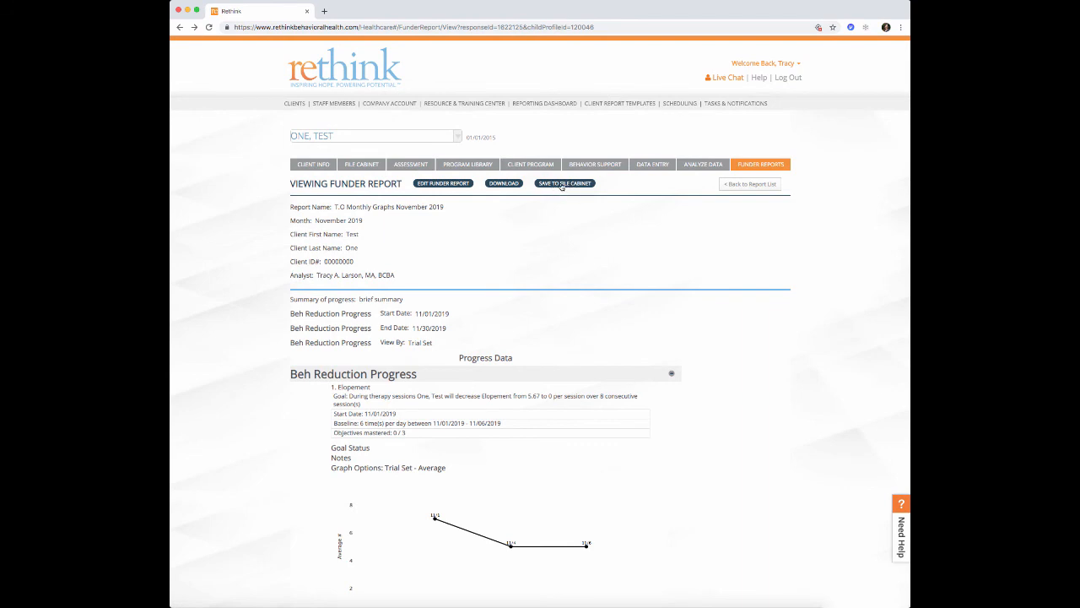
{"action": "left_click", "coordinate": [561, 184]}
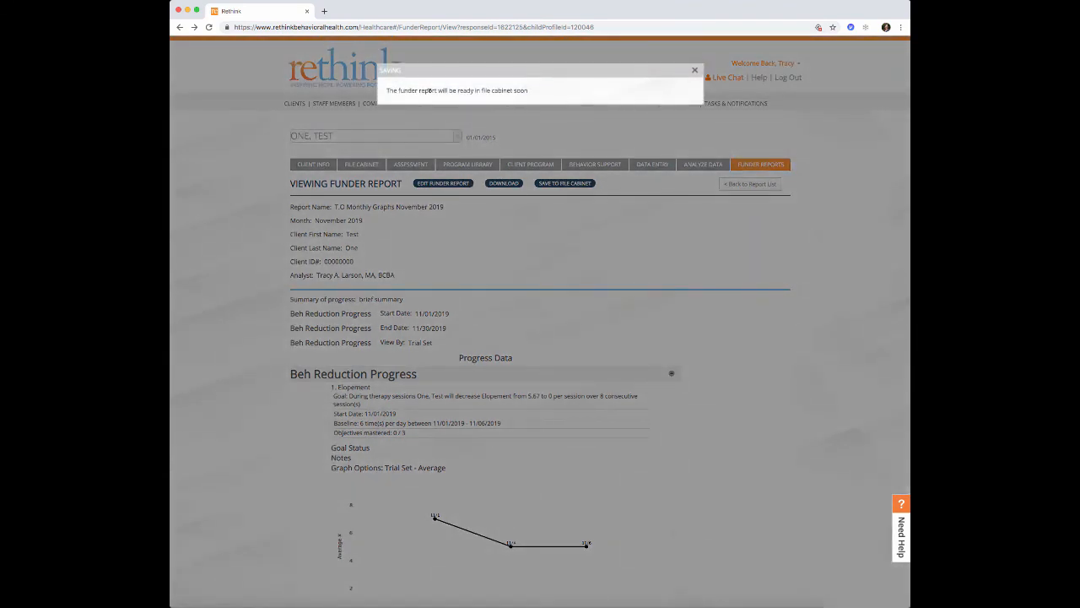
{"action": "left_click", "coordinate": [696, 72]}
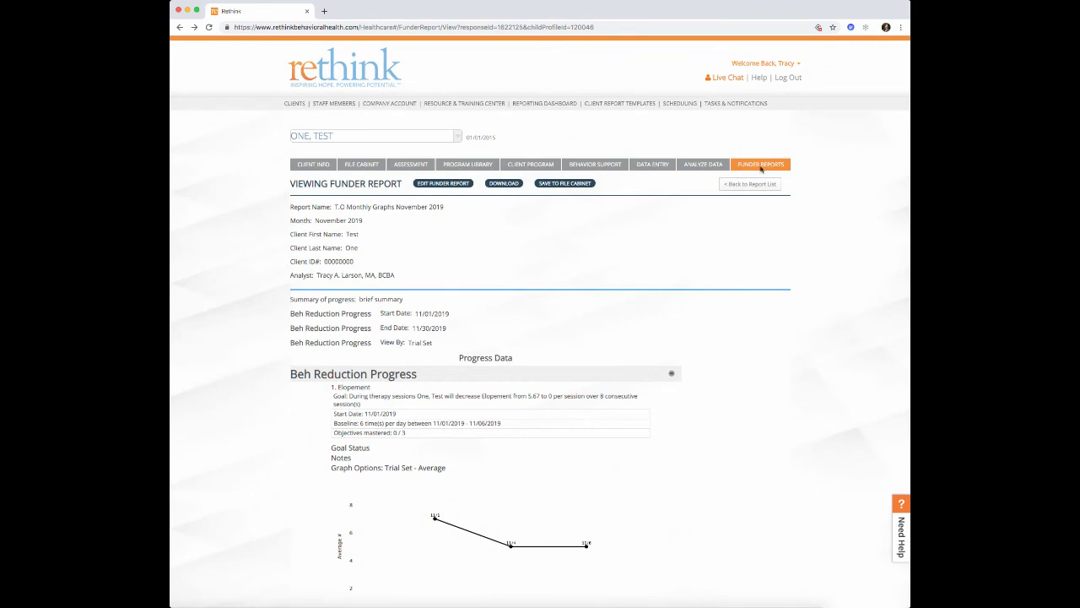
- Go back to the report list, open the File Cabinet's Funder Reports folder, and view the new PDF
{"action": "left_click", "coordinate": [751, 184]}
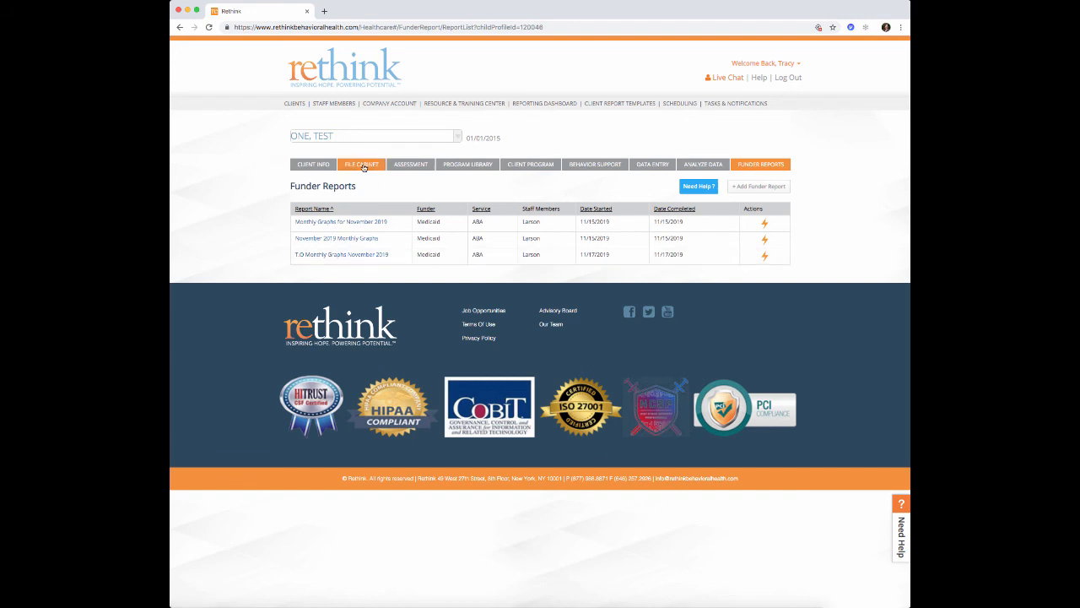
{"action": "left_click", "coordinate": [364, 166]}
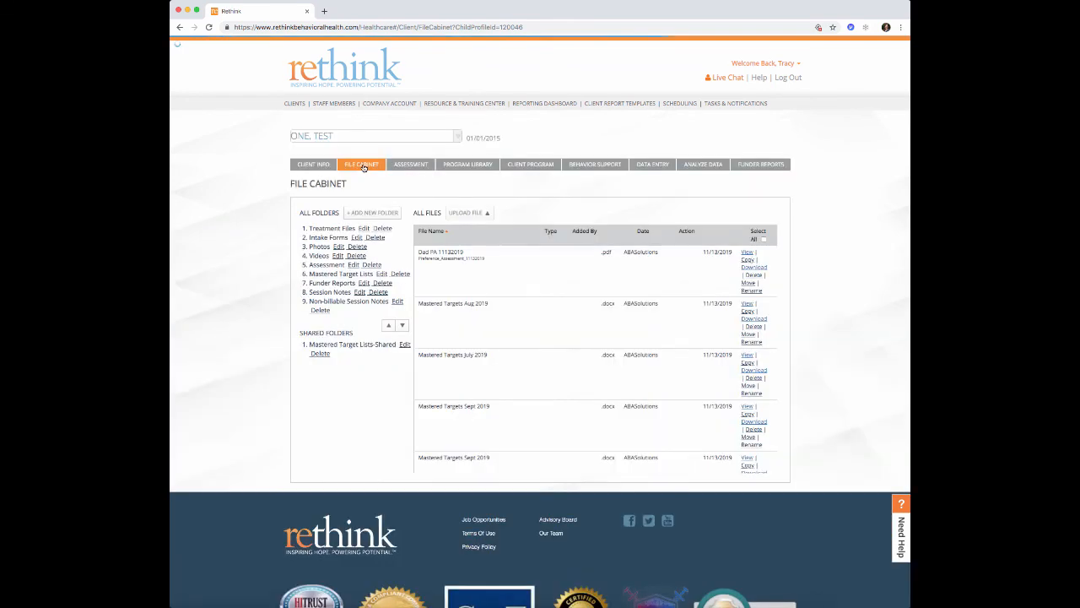
{"action": "left_click", "coordinate": [327, 287]}
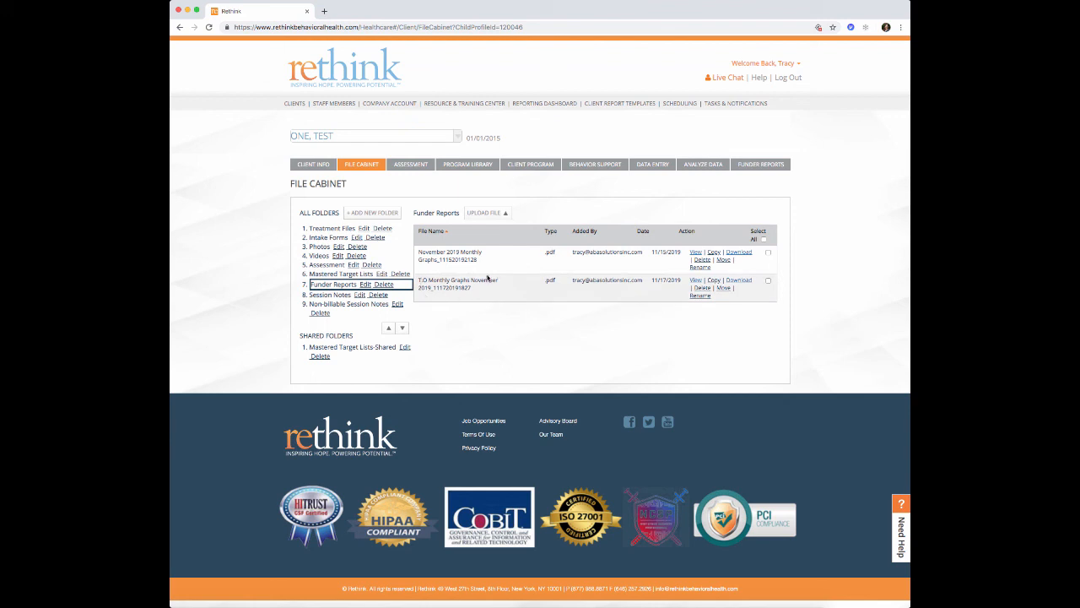
{"action": "left_click", "coordinate": [696, 282]}
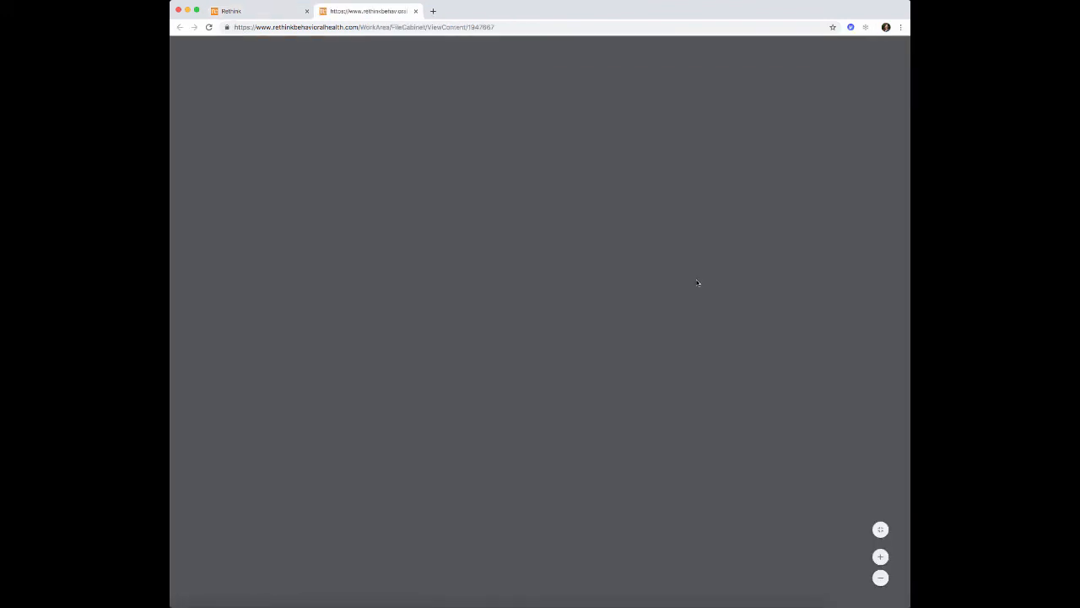
- Scroll through the five-page PDF's graphs, then close the viewer tab
{"action": "scroll", "coordinate": [696, 282], "scroll_direction": "down", "scroll_amount": 5}
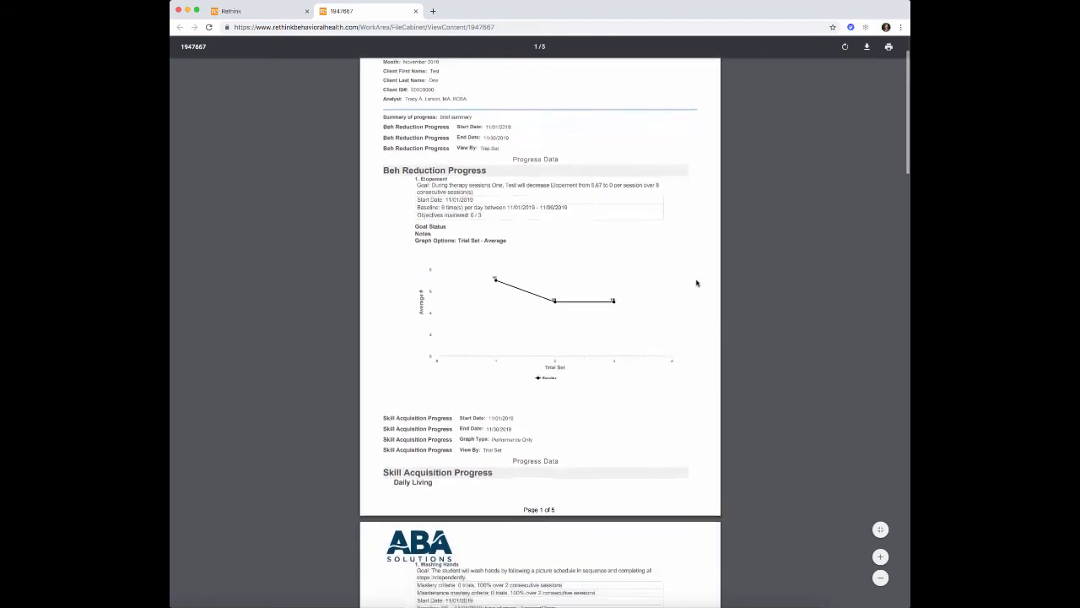
{"action": "scroll", "coordinate": [696, 283], "scroll_direction": "down", "scroll_amount": 14}
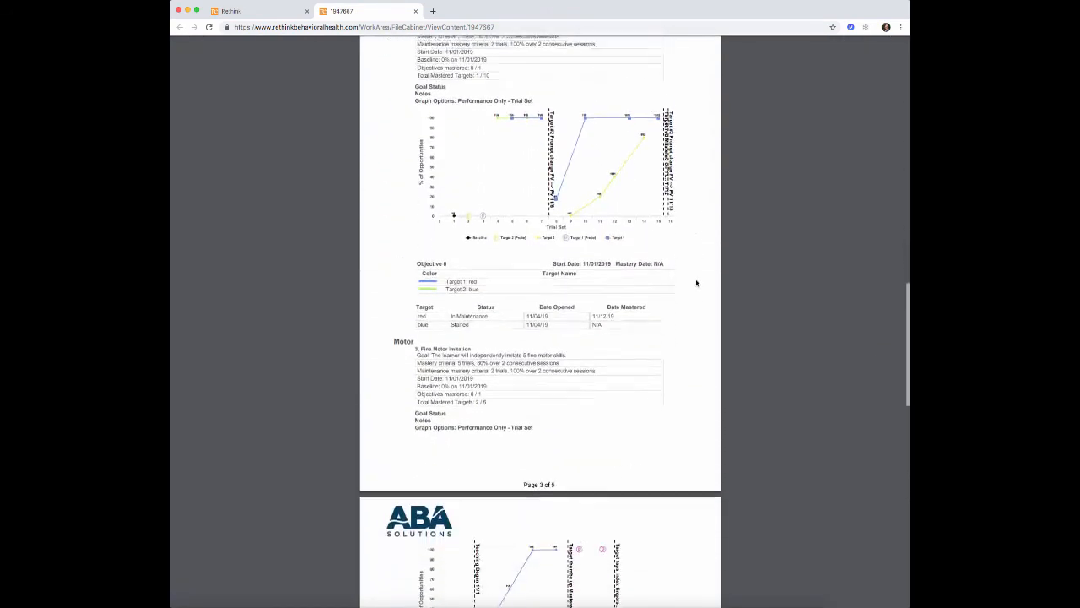
{"action": "scroll", "coordinate": [696, 283], "scroll_direction": "down", "scroll_amount": 3}
{"action": "scroll", "coordinate": [695, 282], "scroll_direction": "up", "scroll_amount": 20}
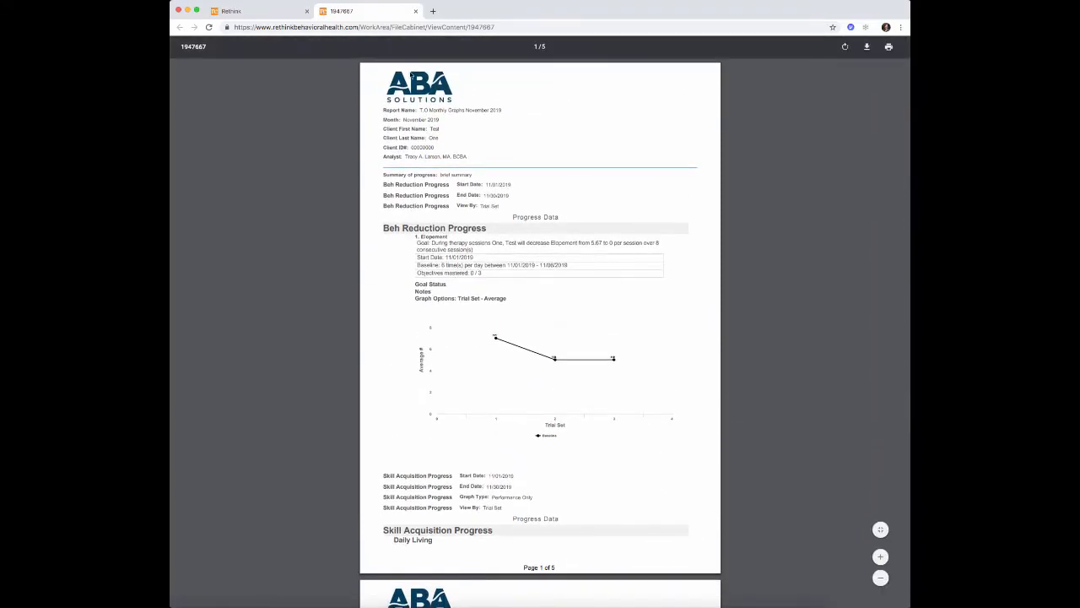
{"action": "left_click", "coordinate": [415, 11]}
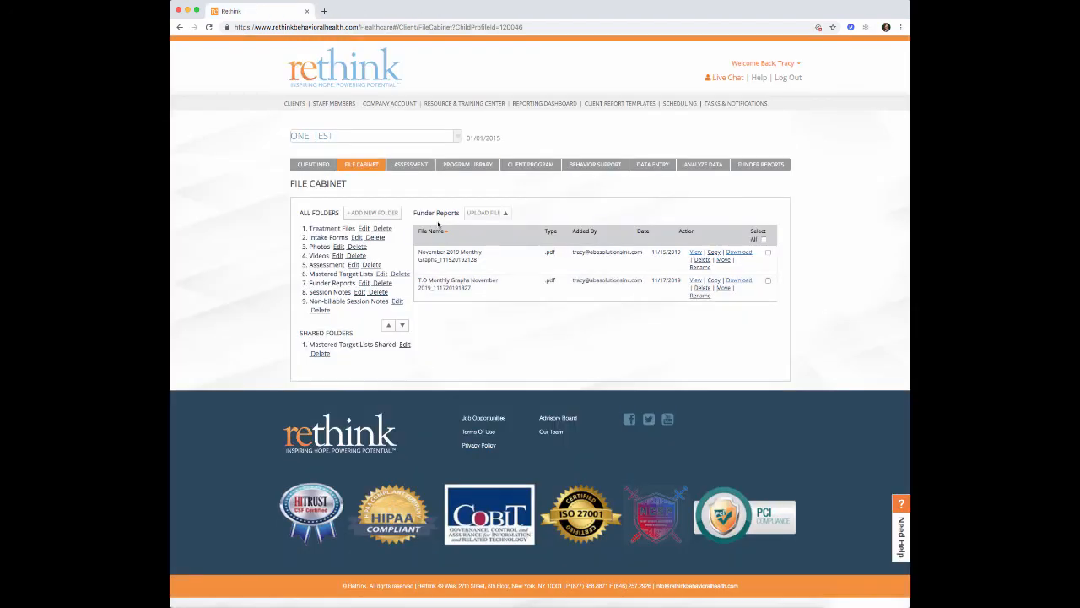